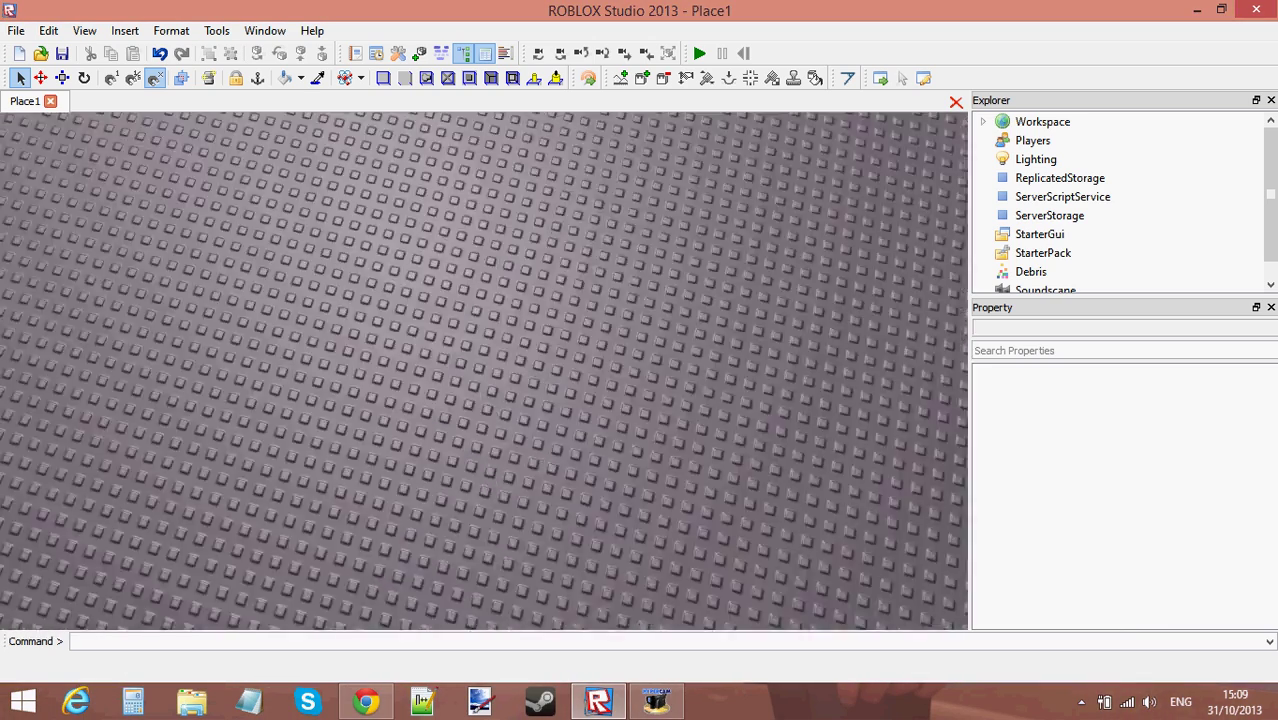
scroll(690, 391, "up", 10)
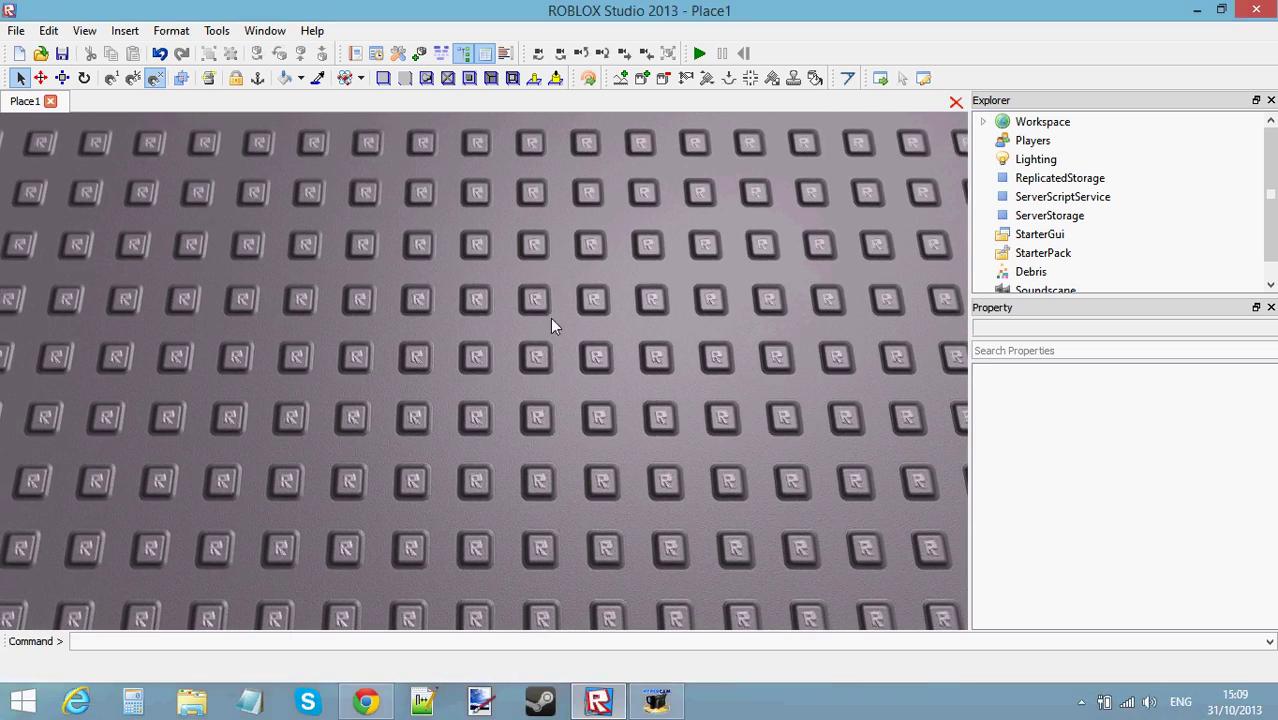
scroll(551, 308, "down", 10)
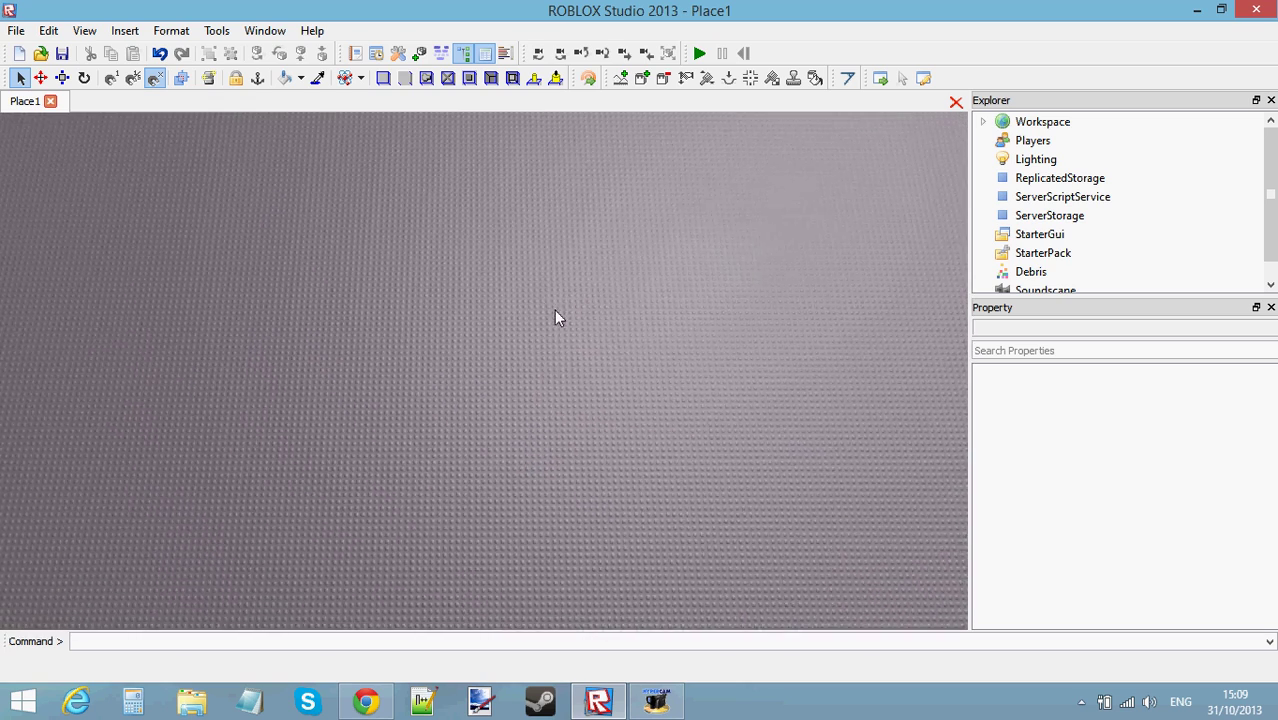
scroll(558, 311, "up", 5)
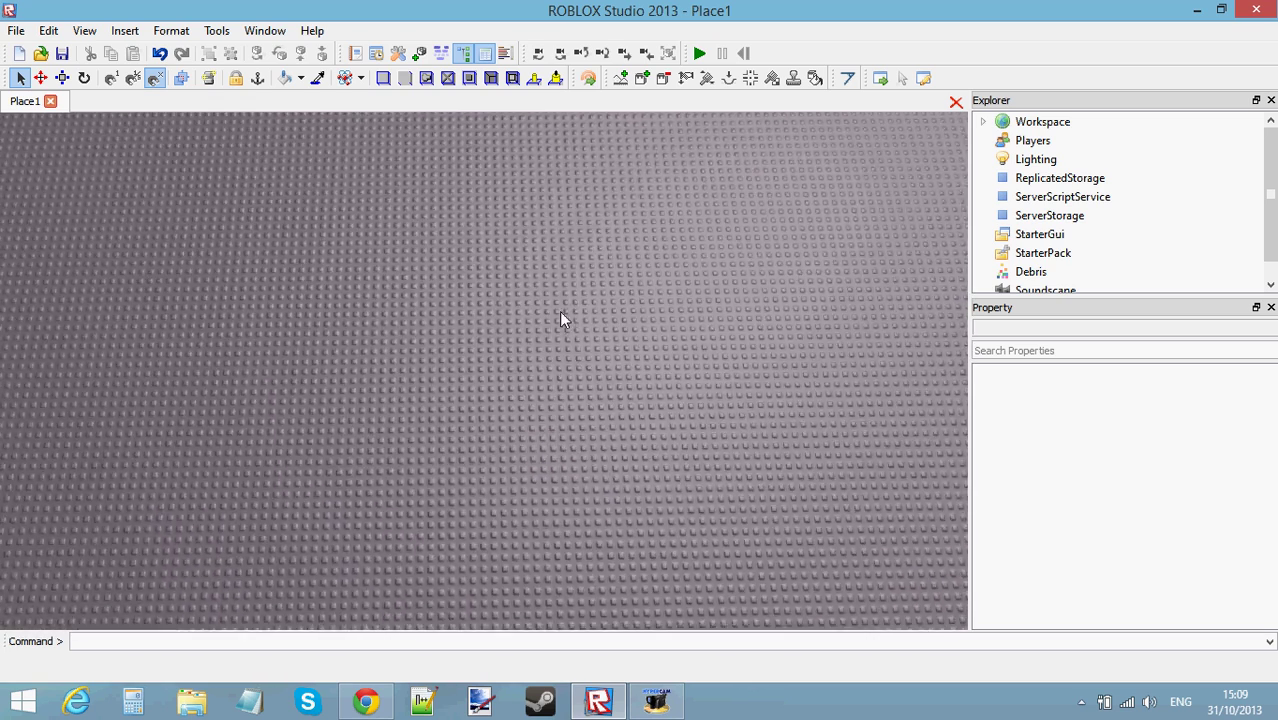
scroll(559, 311, "up", 6)
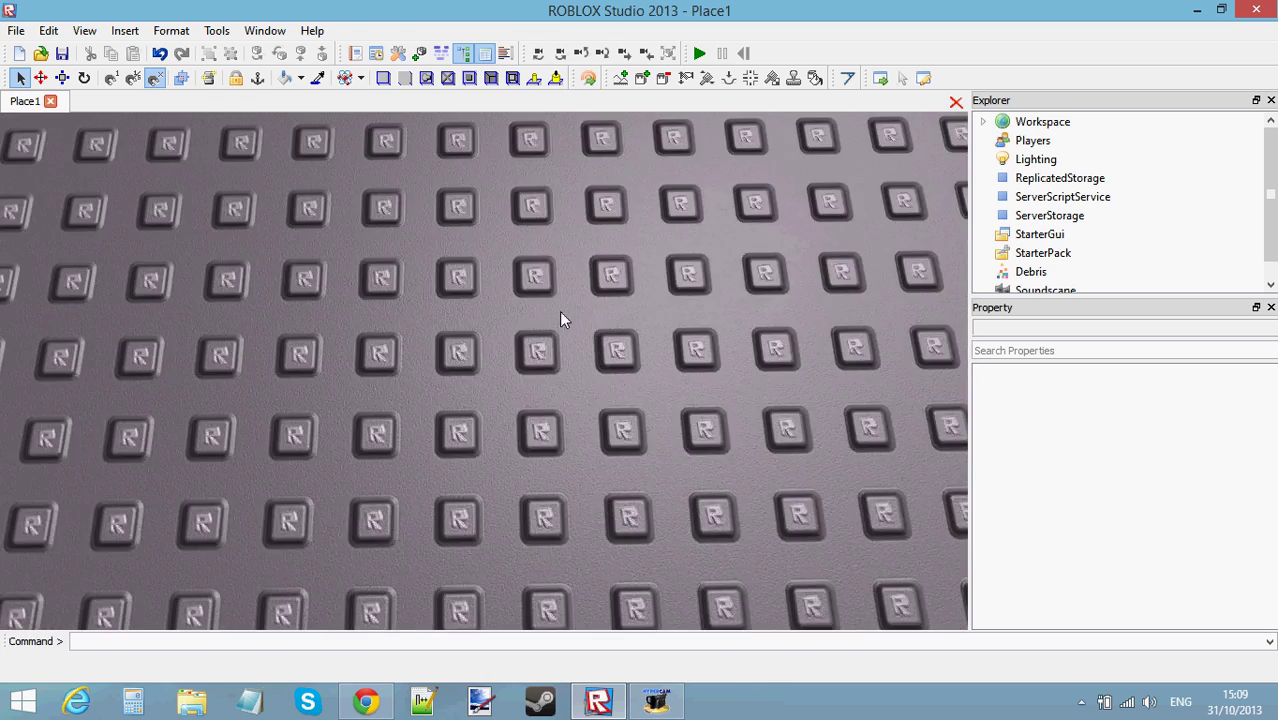
scroll(561, 314, "down", 8)
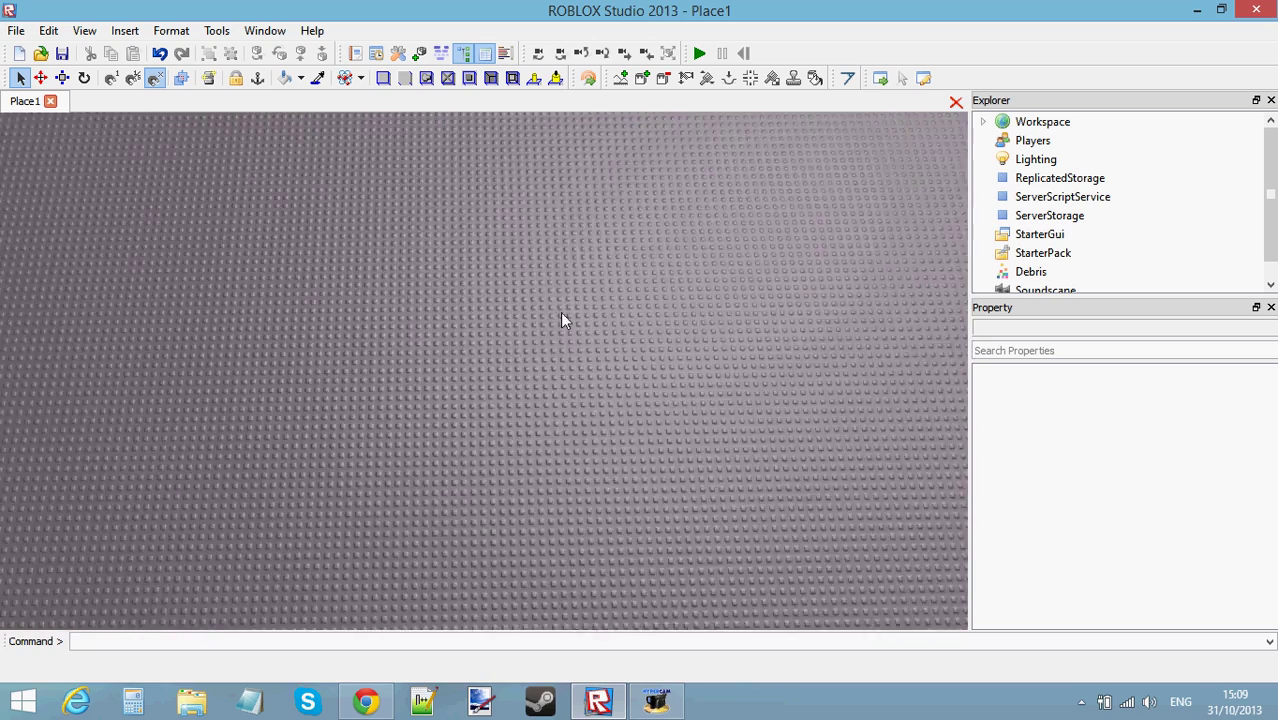
scroll(560, 312, "down", 2)
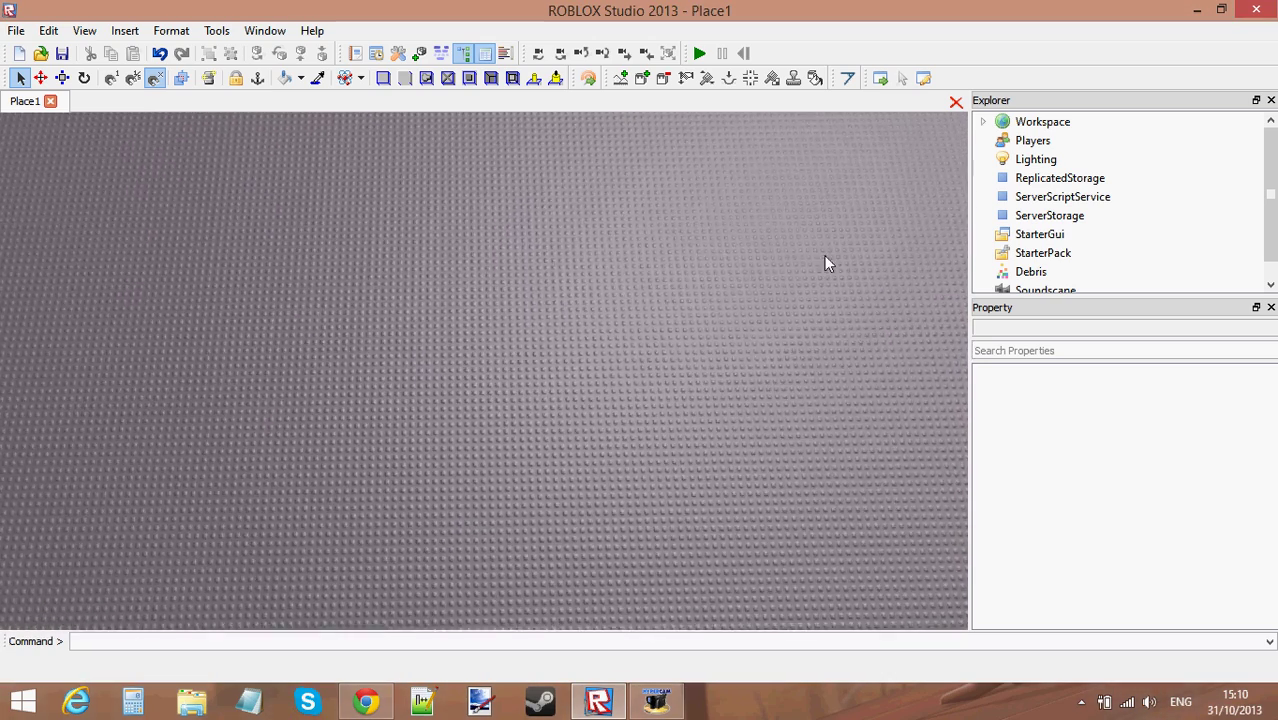
scroll(821, 318, "up", 3)
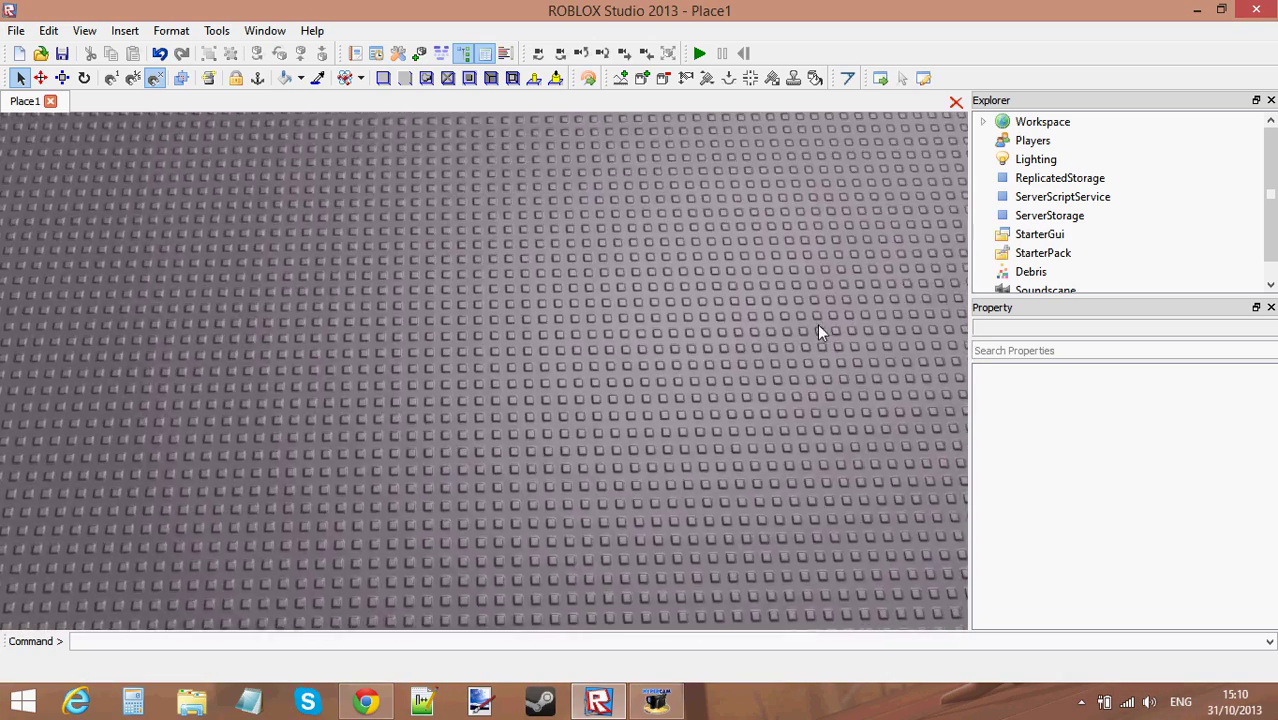
mouse_move(697, 405)
right_mouse_down()
mouse_move(697, 350)
mouse_move(708, 408)
right_mouse_up()
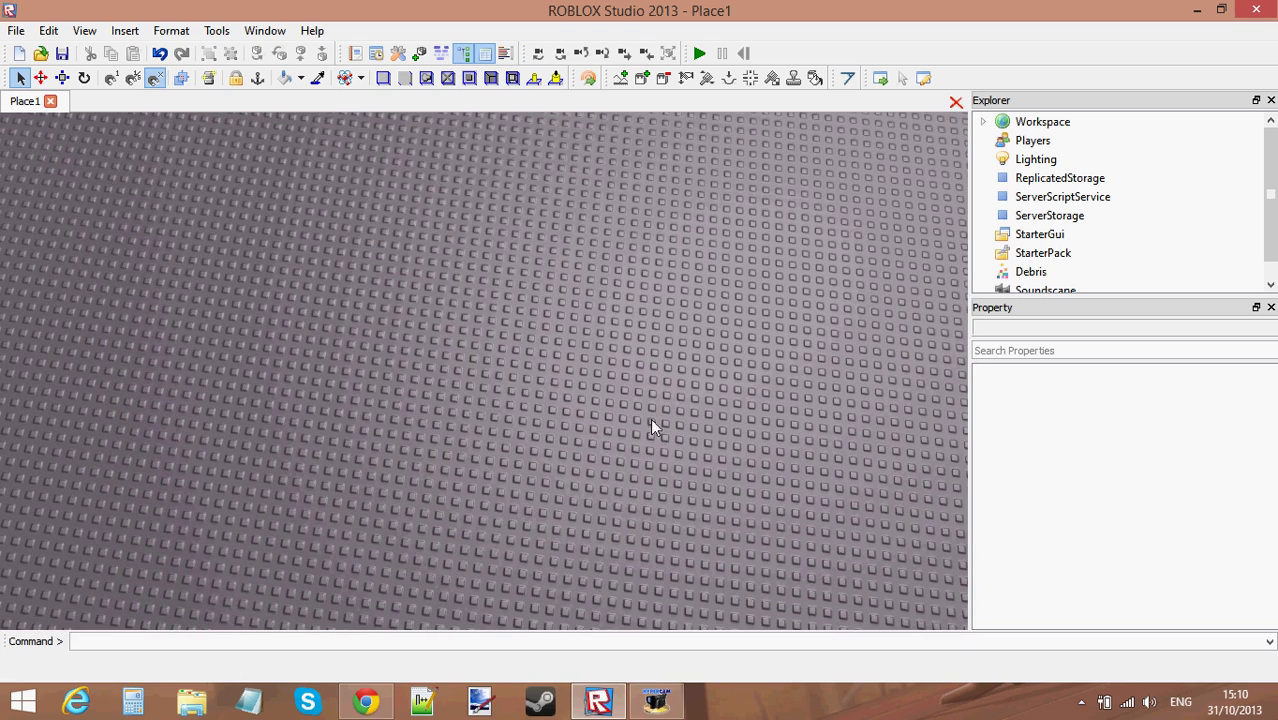
scroll(591, 430, "up", 5)
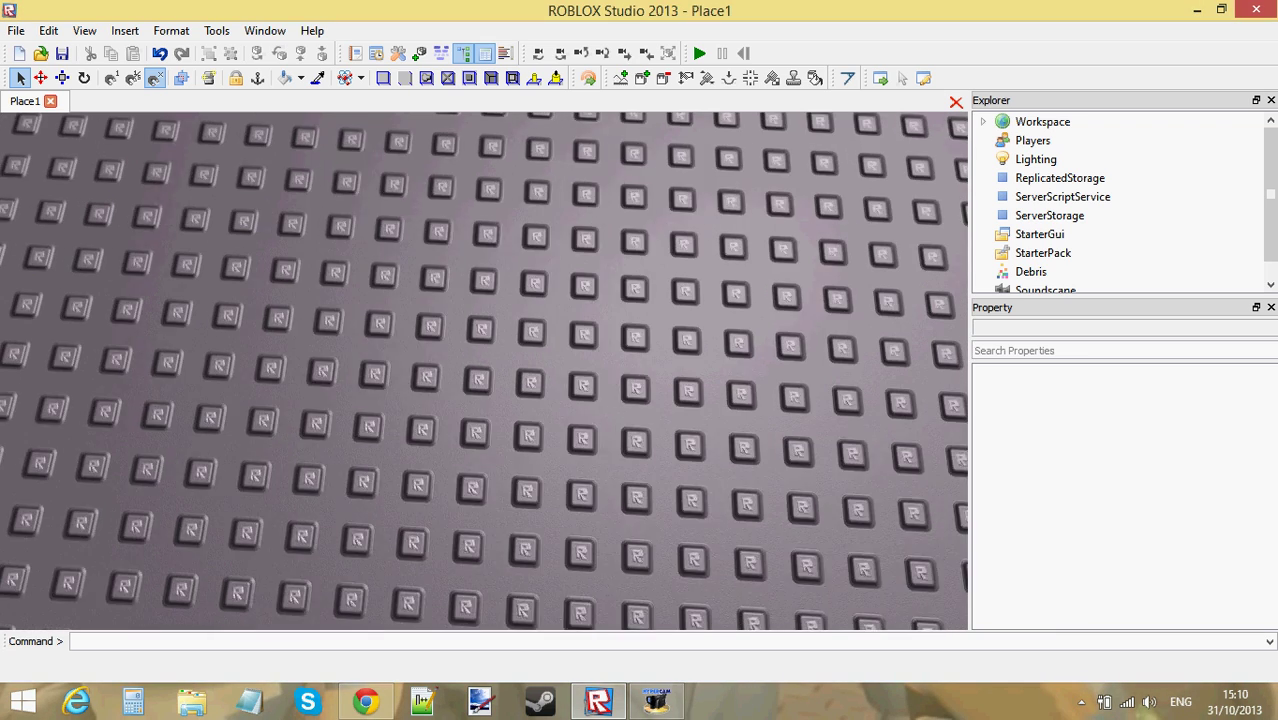
scroll(591, 430, "up", 4)
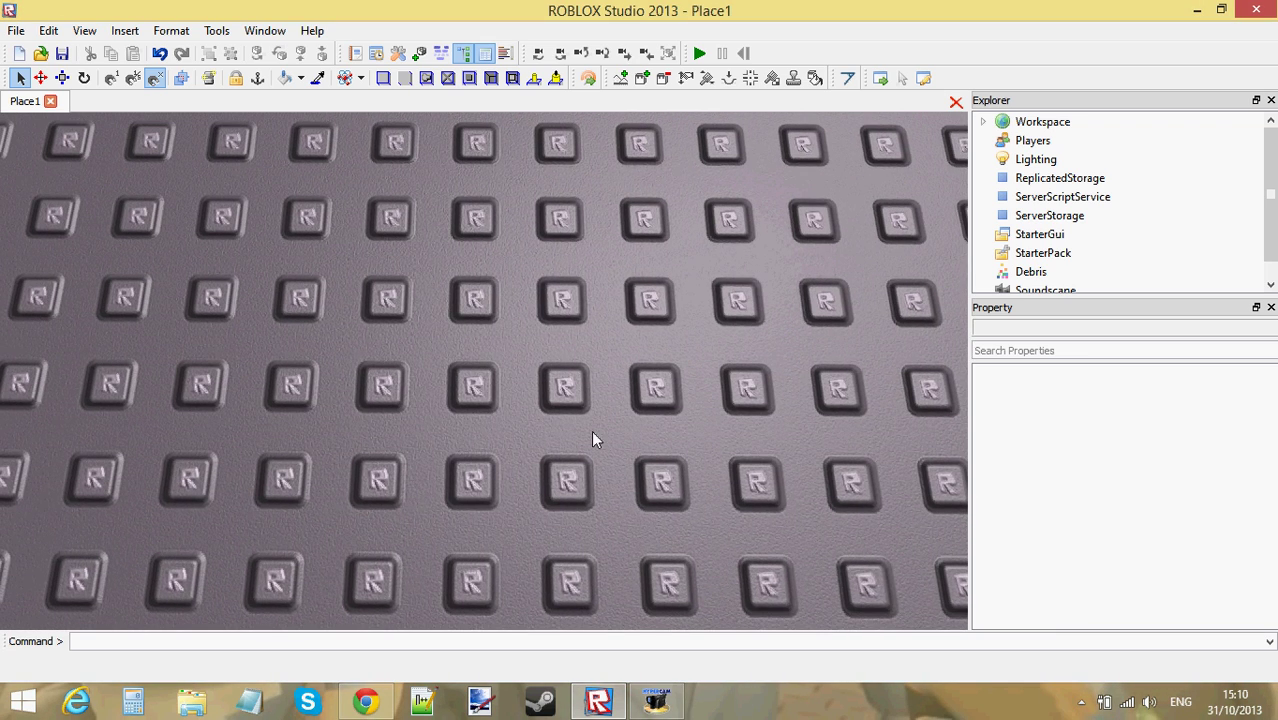
scroll(484, 370, "down", 5)
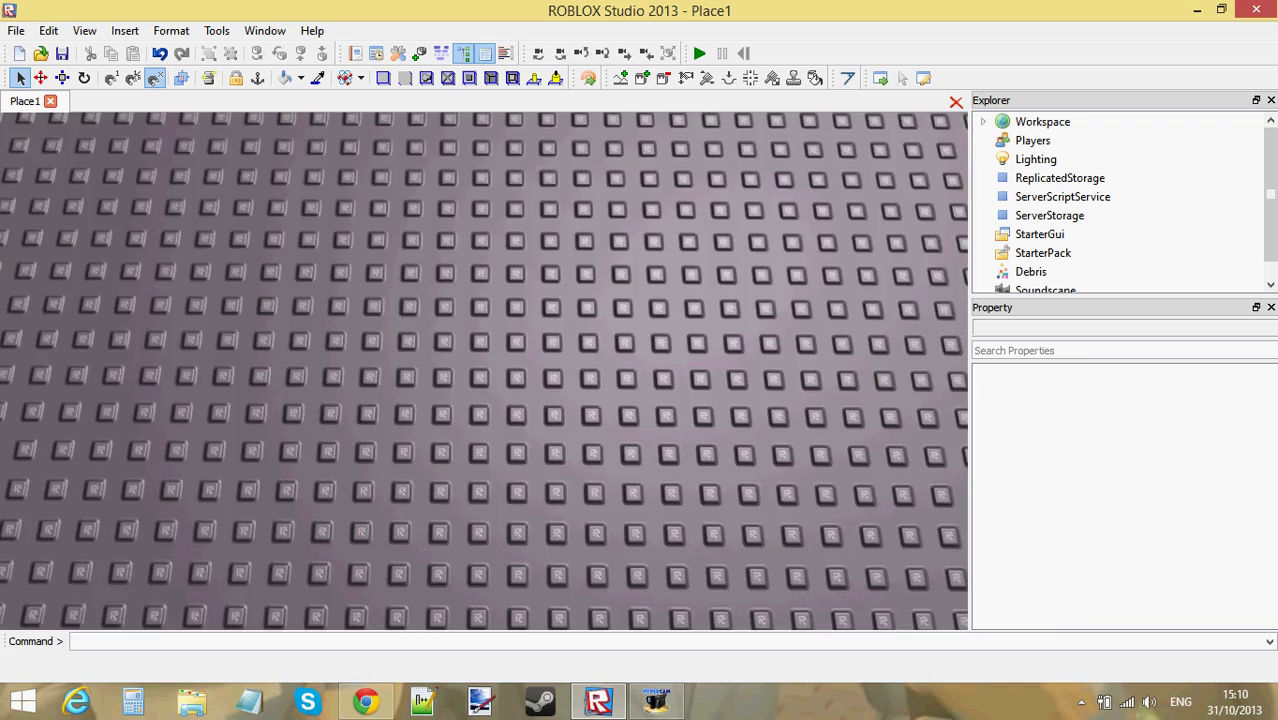
scroll(484, 370, "down", 3)
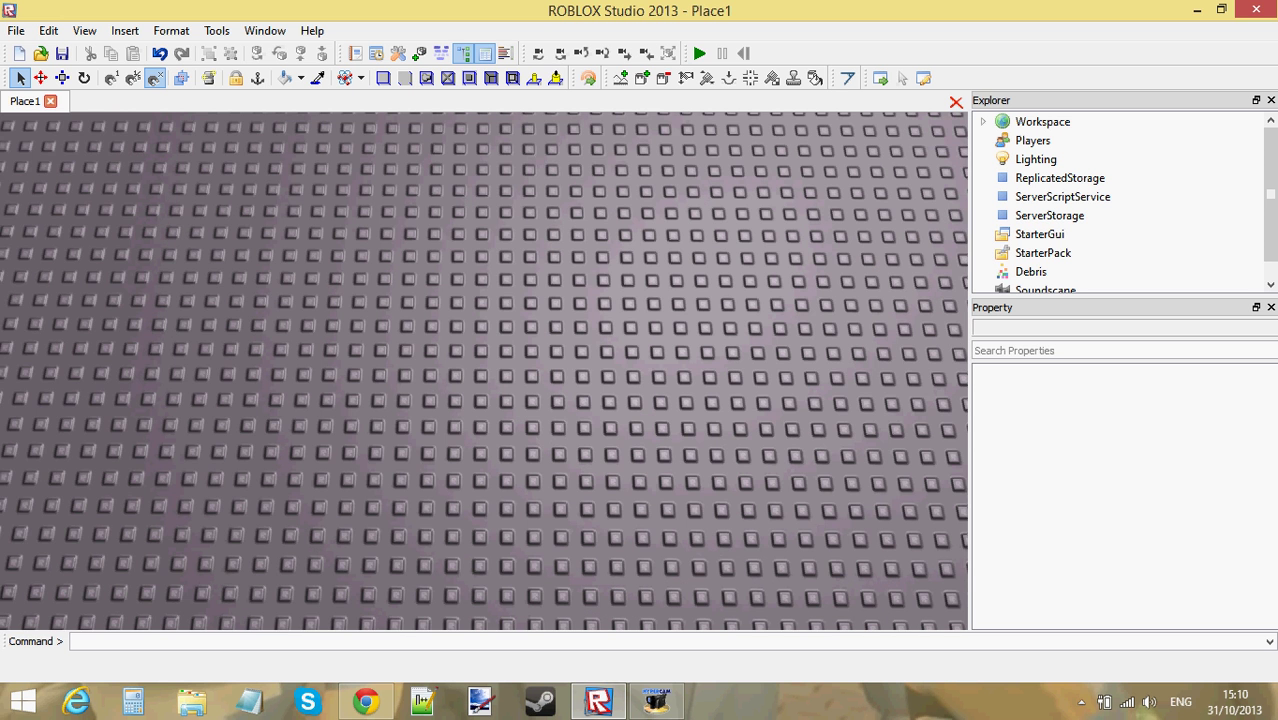
scroll(484, 370, "up", 1)
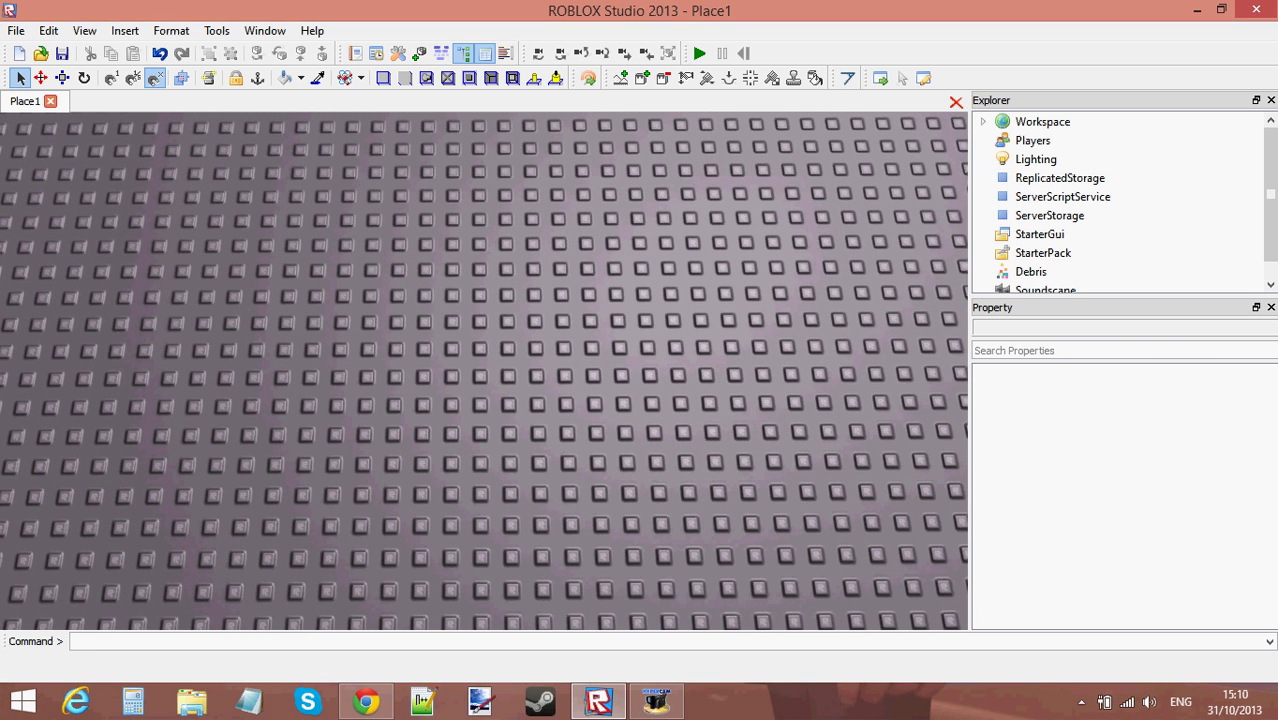
scroll(484, 370, "down", 1)
left_click_drag(234, 181, 16, 131)
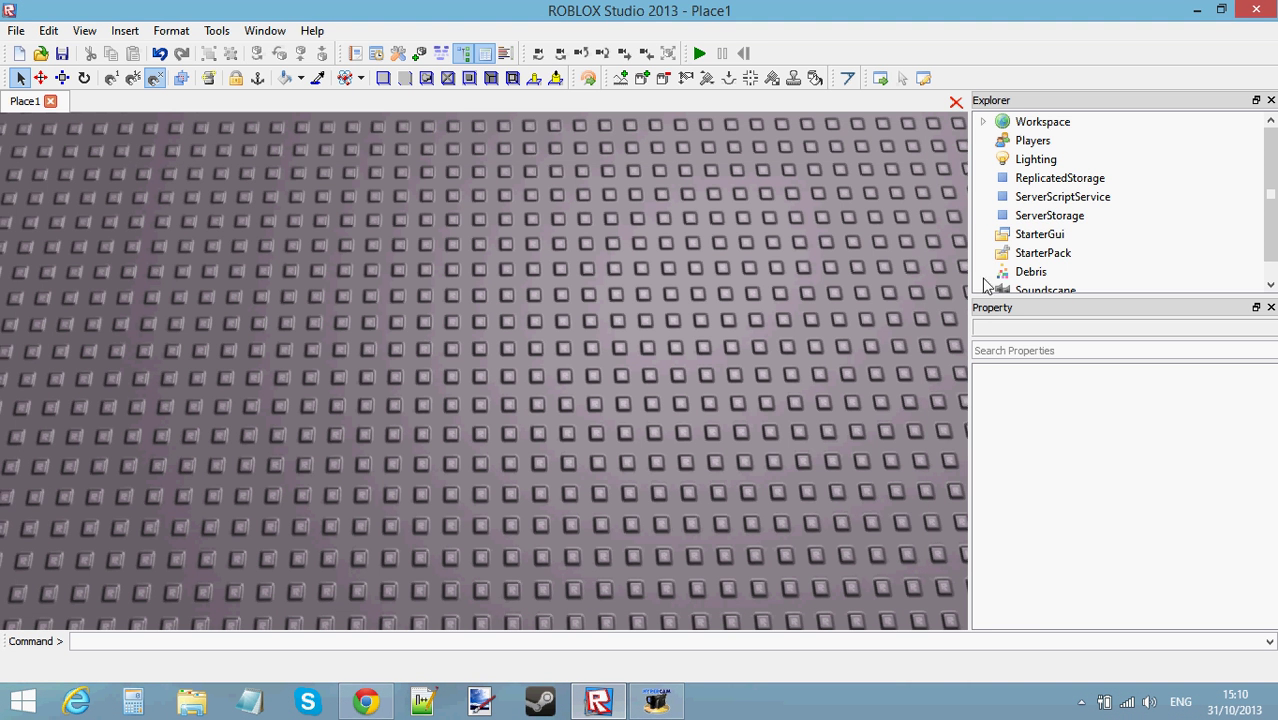
scroll(657, 357, "up", 6)
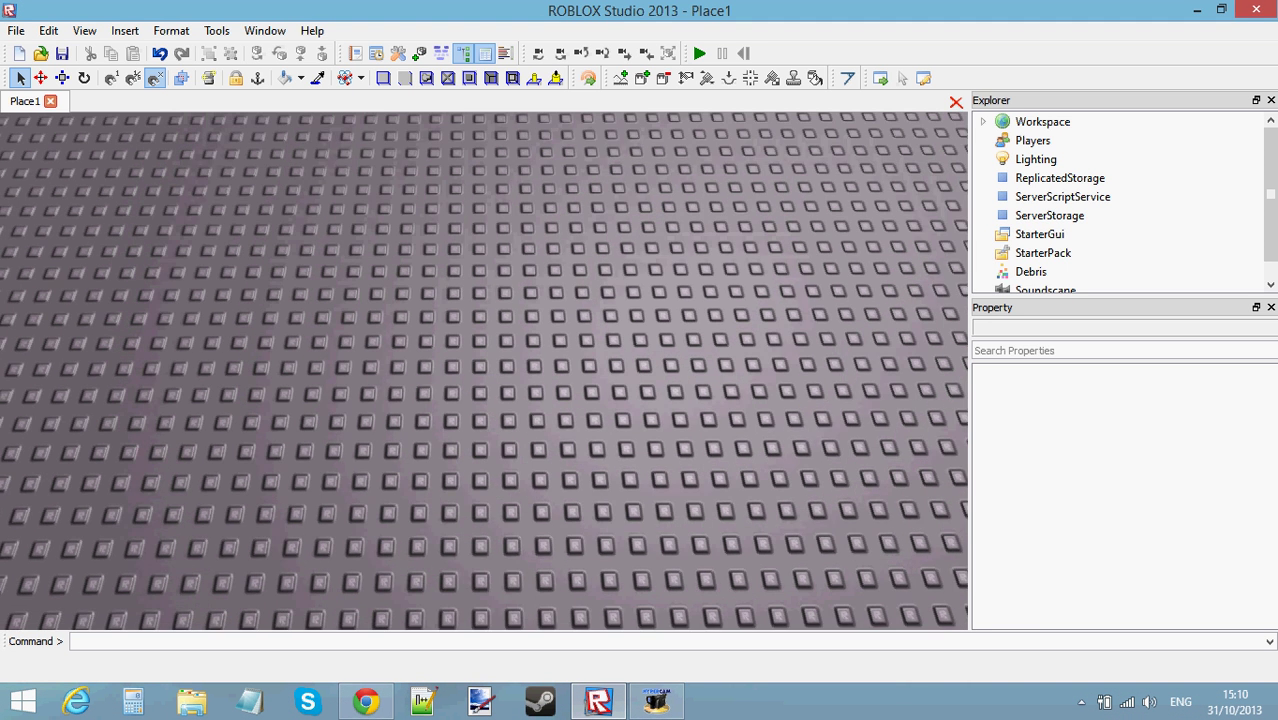
scroll(657, 378, "down", 3)
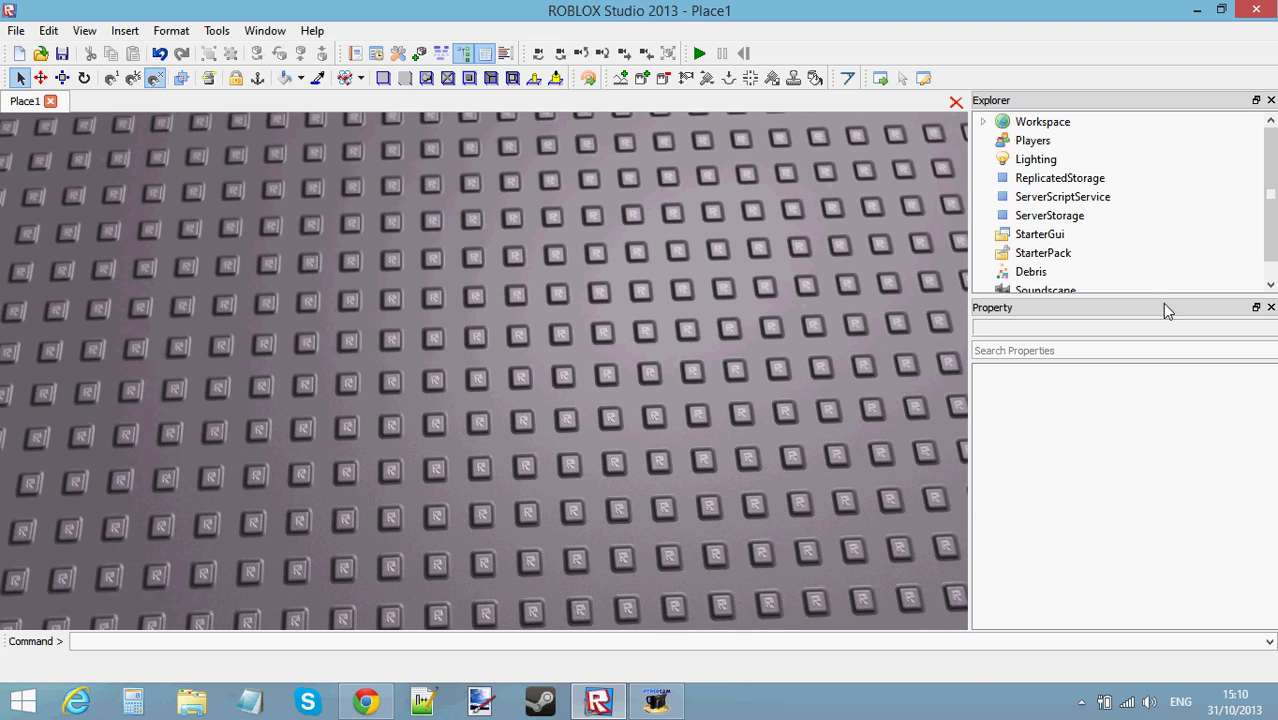
Step: Insert a ScreenGui object from the Basic Objects list into StarterGui
left_click(1072, 236)
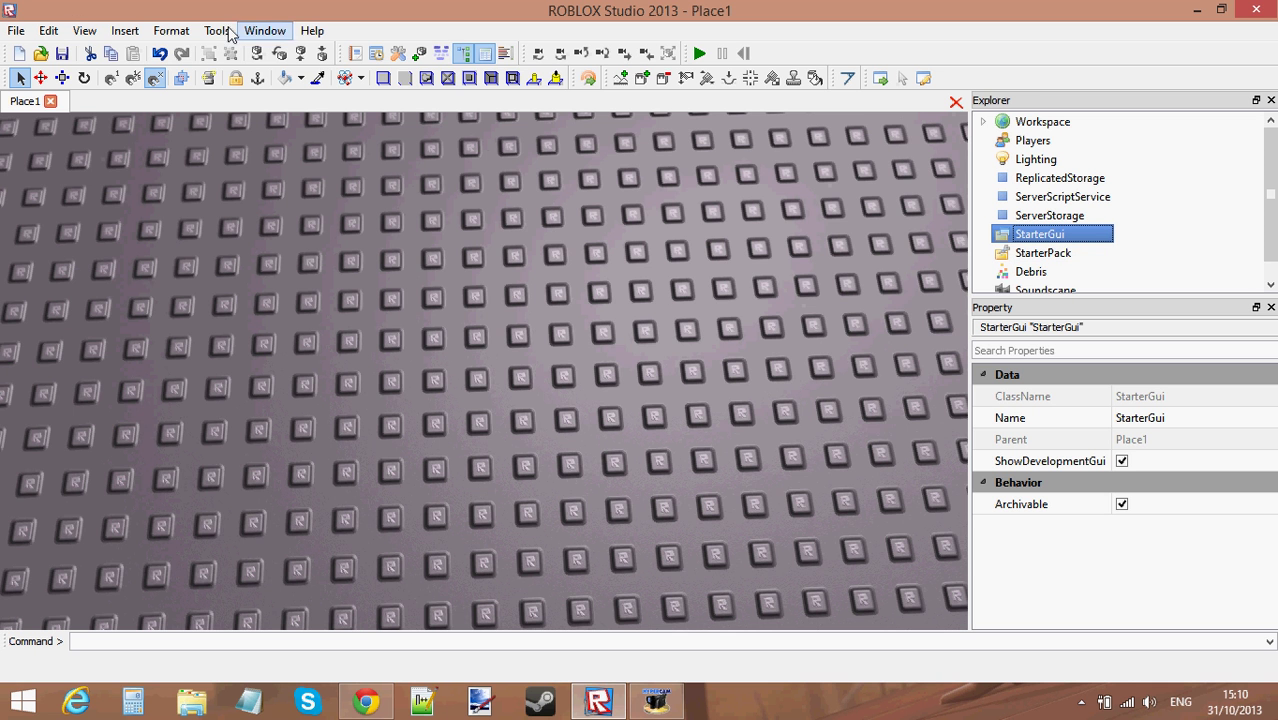
left_click(420, 55)
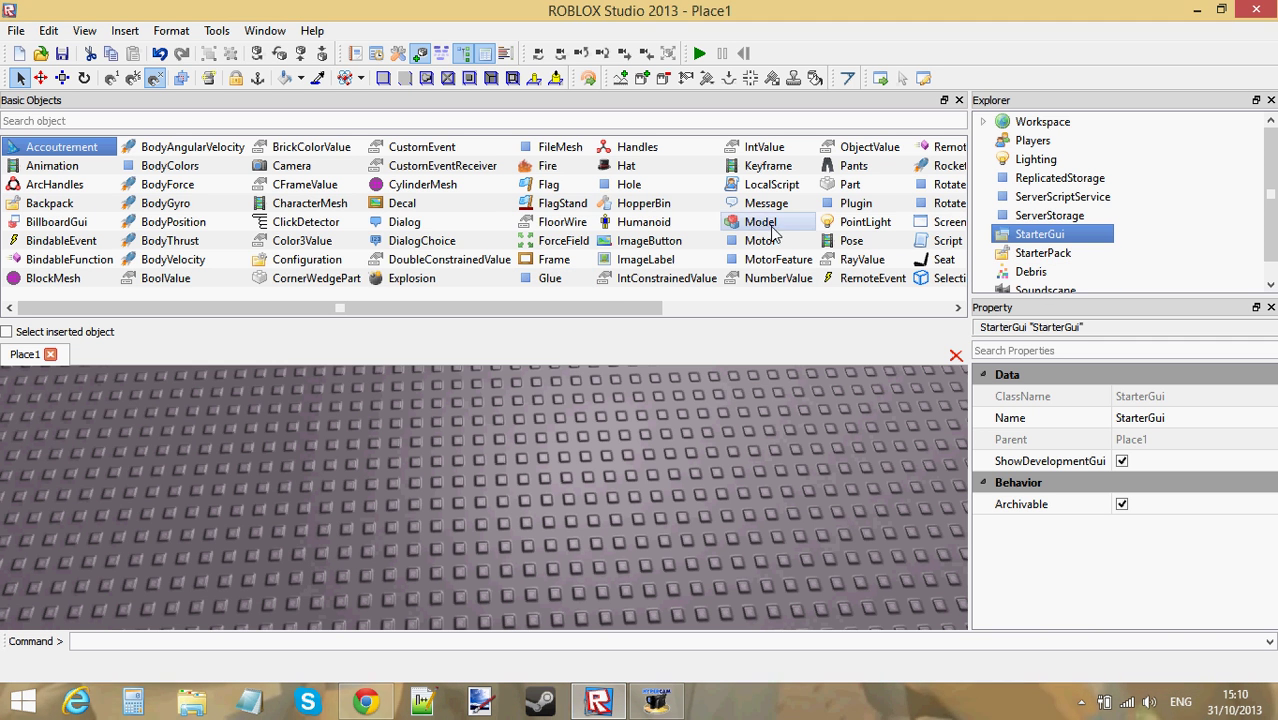
left_click_drag(608, 314, 752, 308)
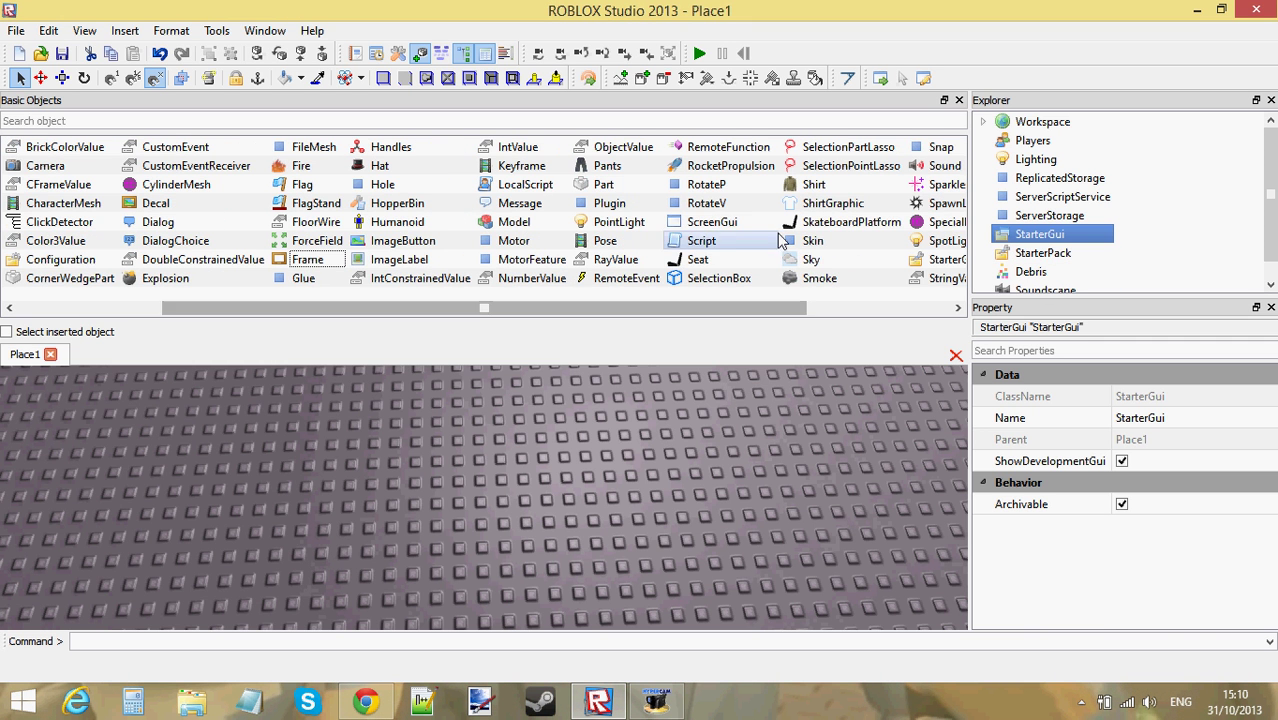
left_click(711, 221)
left_click_drag(646, 310, 806, 307)
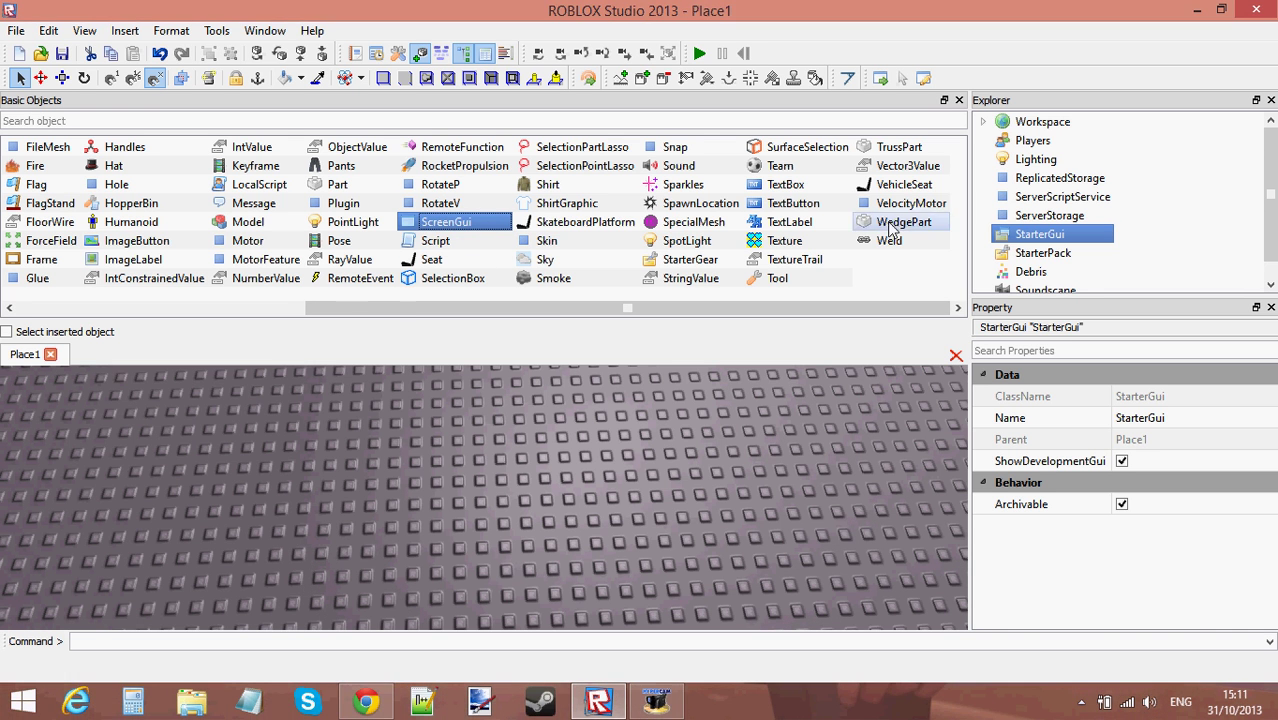
left_click(480, 226)
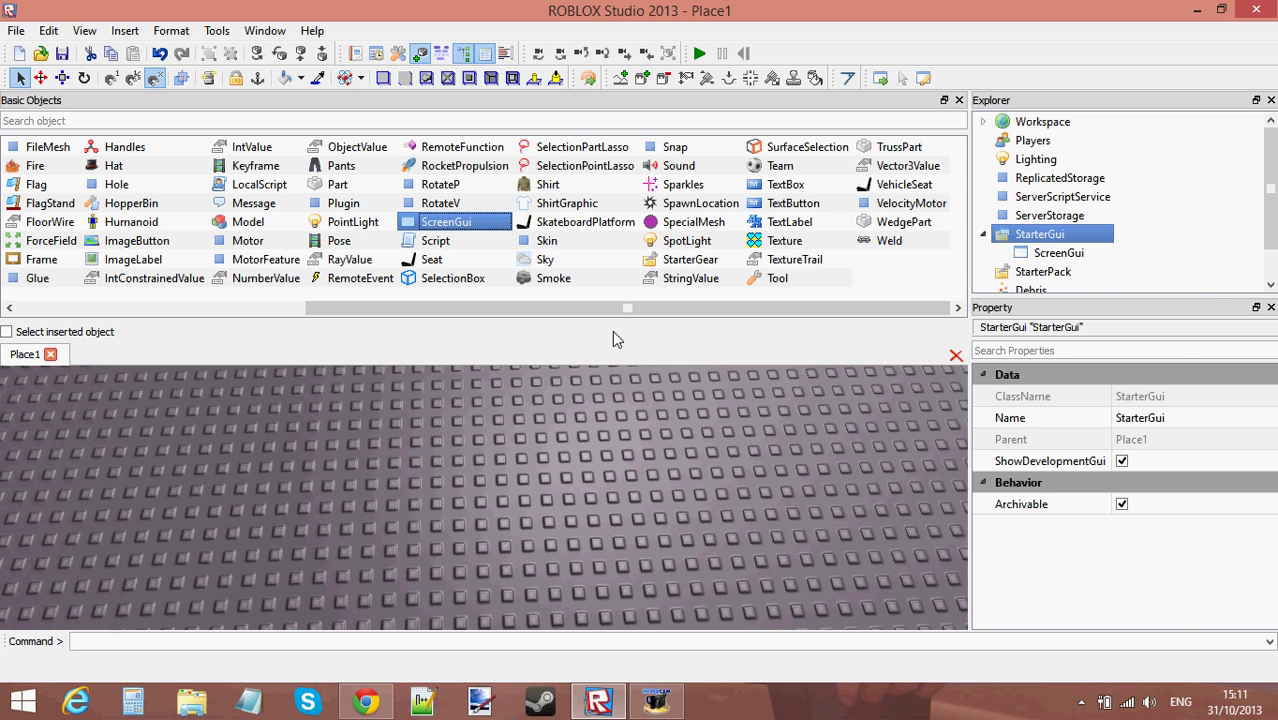
Step: Undock the Basic Objects window, make it narrower and taller, and place it over the left part of the 3D view
left_click_drag(456, 100, 470, 217)
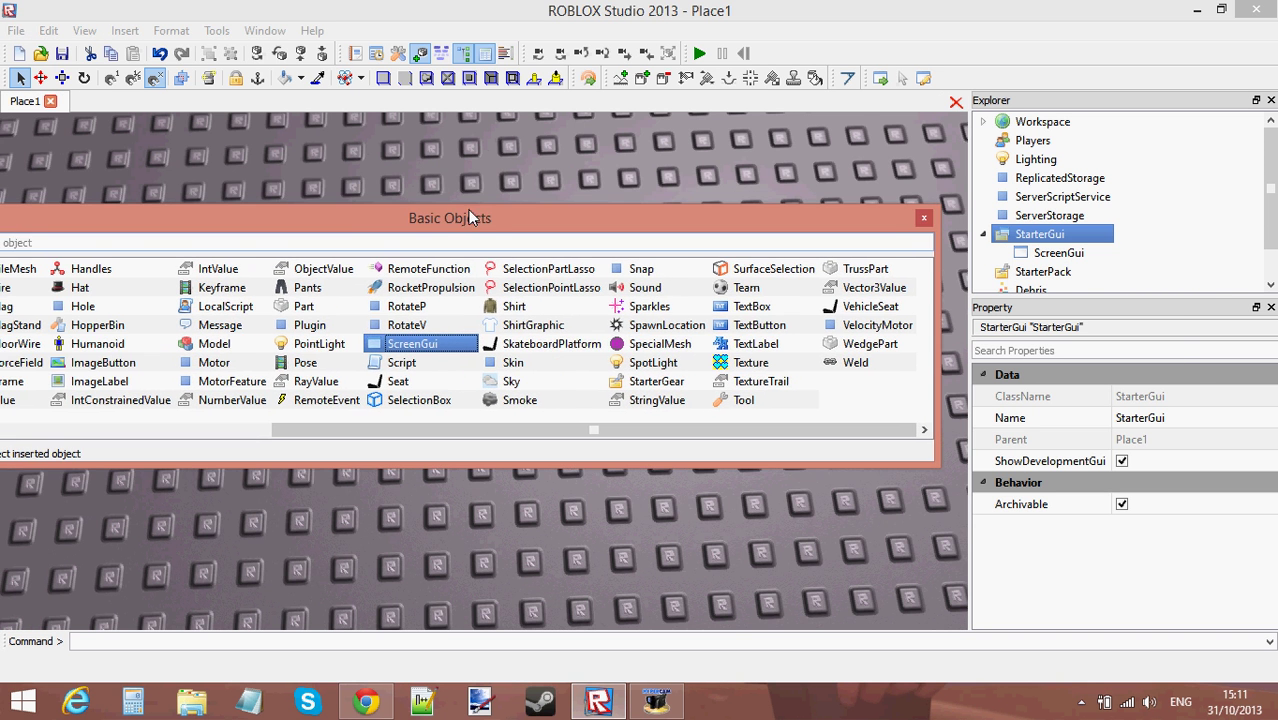
left_click(655, 700)
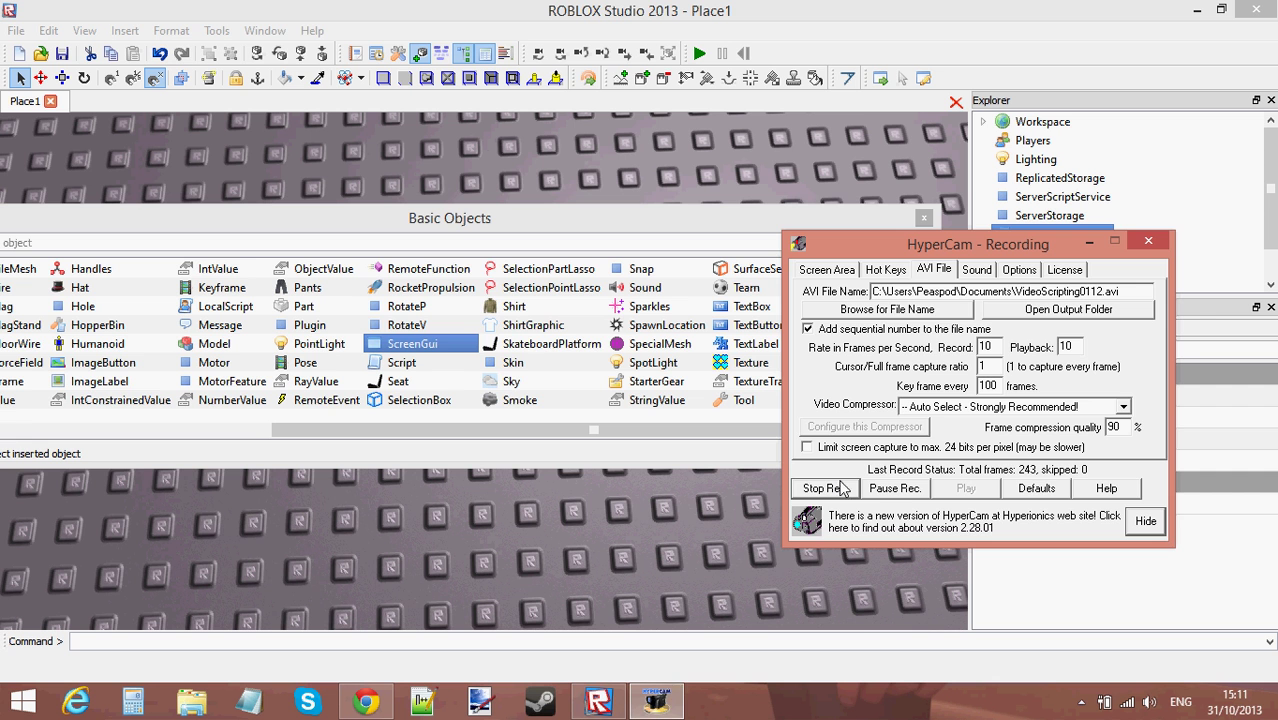
left_click(628, 506)
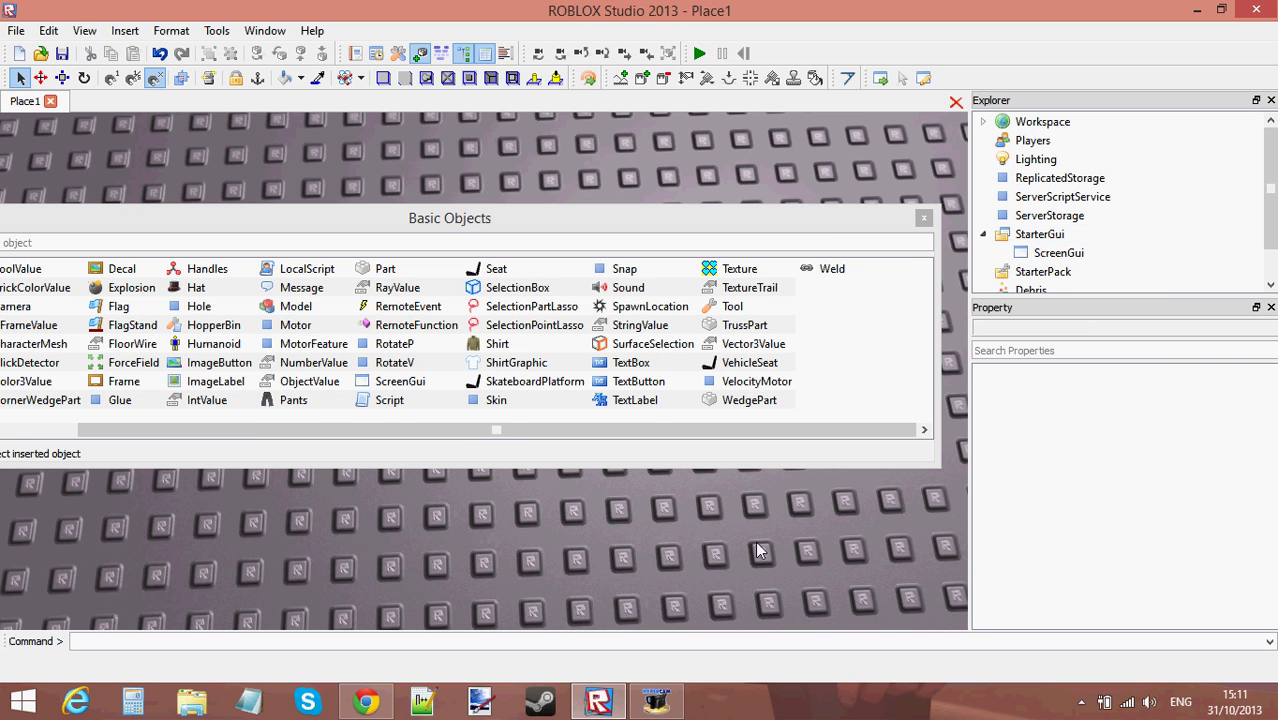
left_click(829, 220)
left_click_drag(935, 437, 278, 440)
left_click_drag(197, 469, 178, 625)
left_click_drag(184, 221, 259, 207)
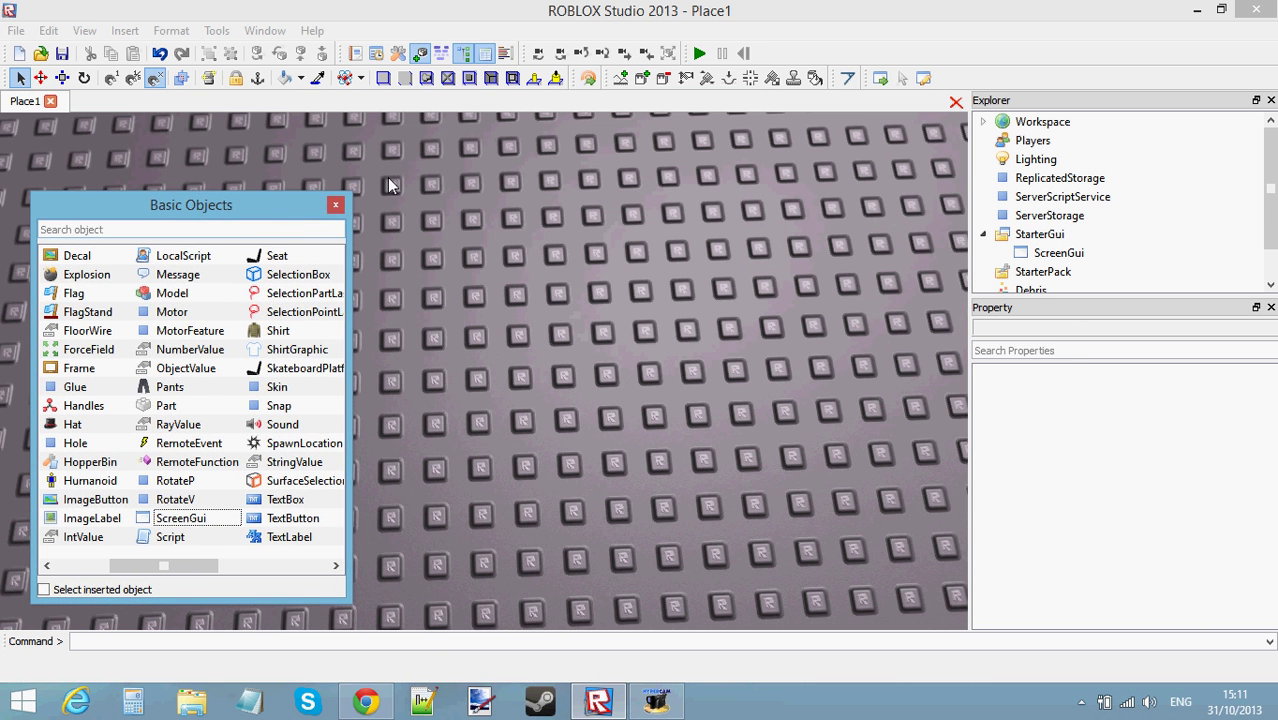
Step: Examine the properties and insertable objects of the ScreenGui and its parent StarterGui
left_click(1078, 255)
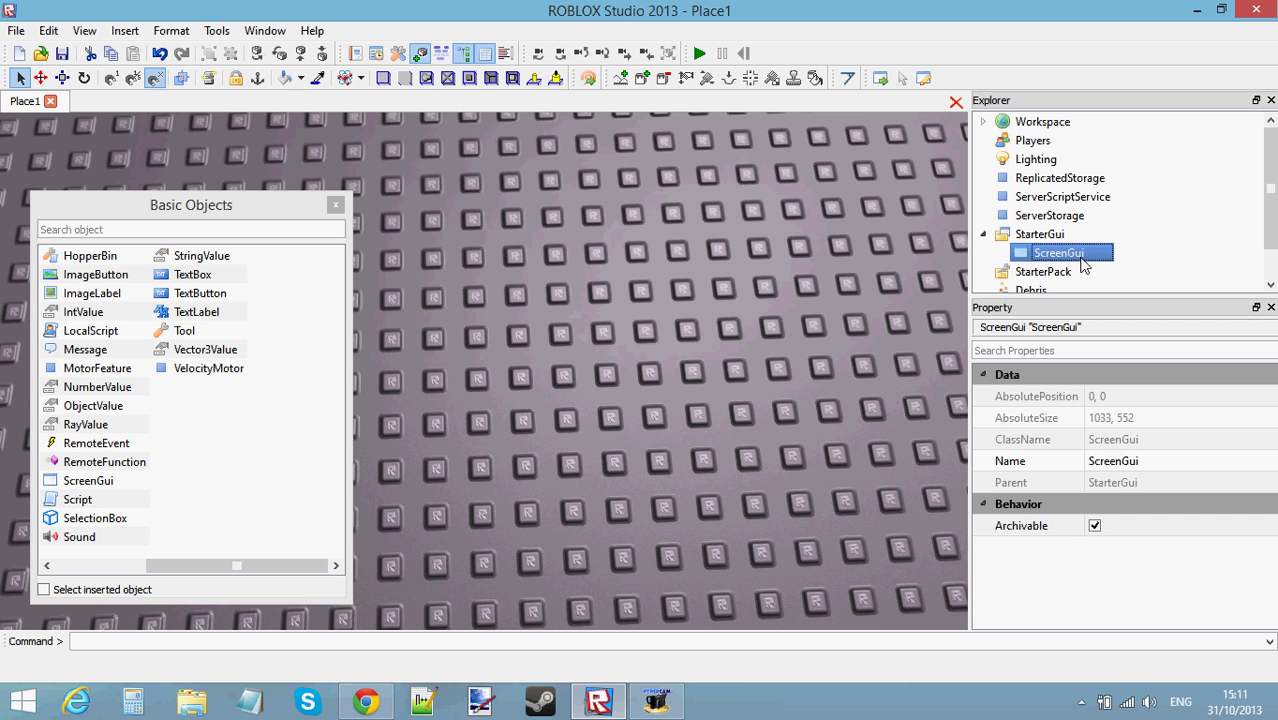
left_click(1118, 258)
left_click(1045, 258)
left_click(1137, 254)
left_click(1040, 256)
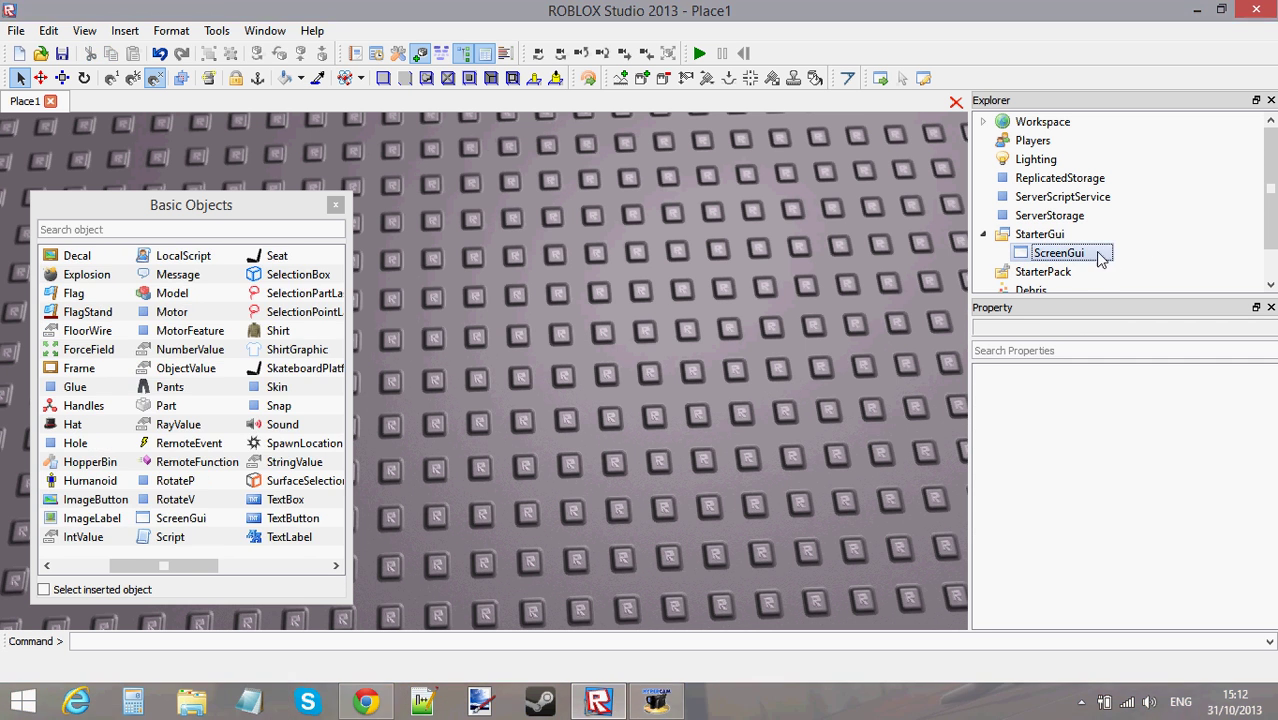
left_click(1045, 236)
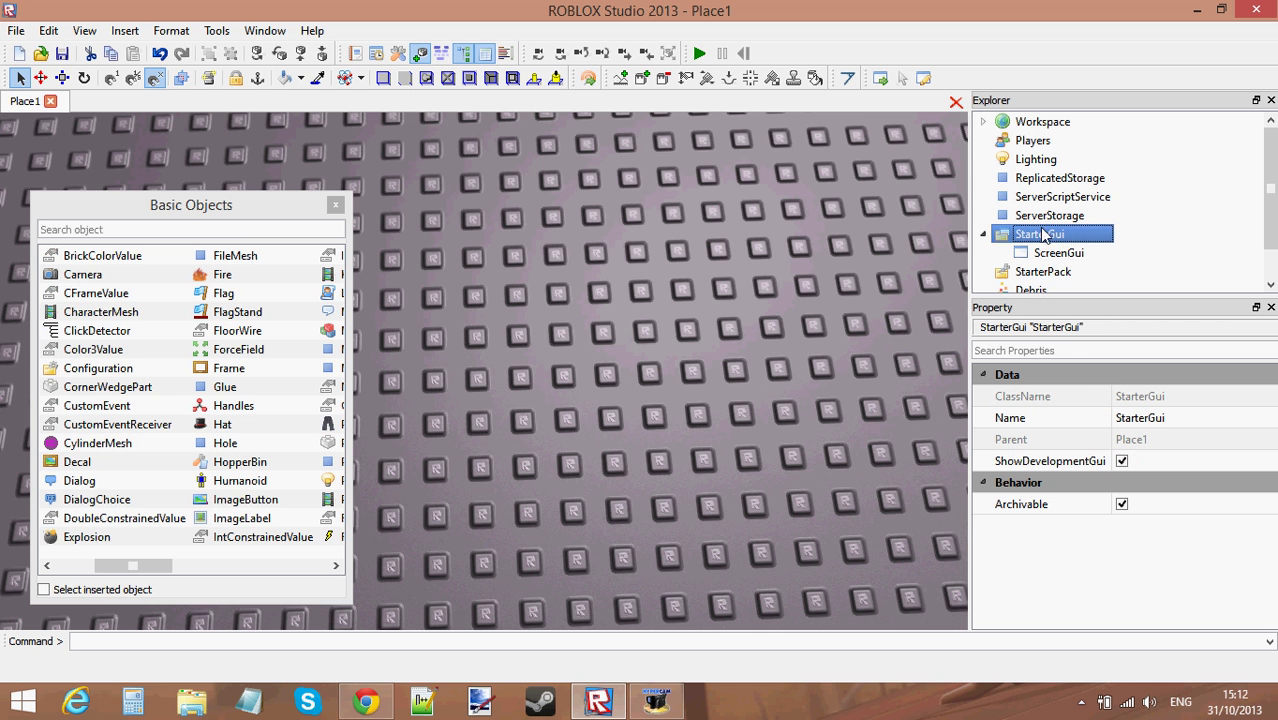
left_click(1099, 252)
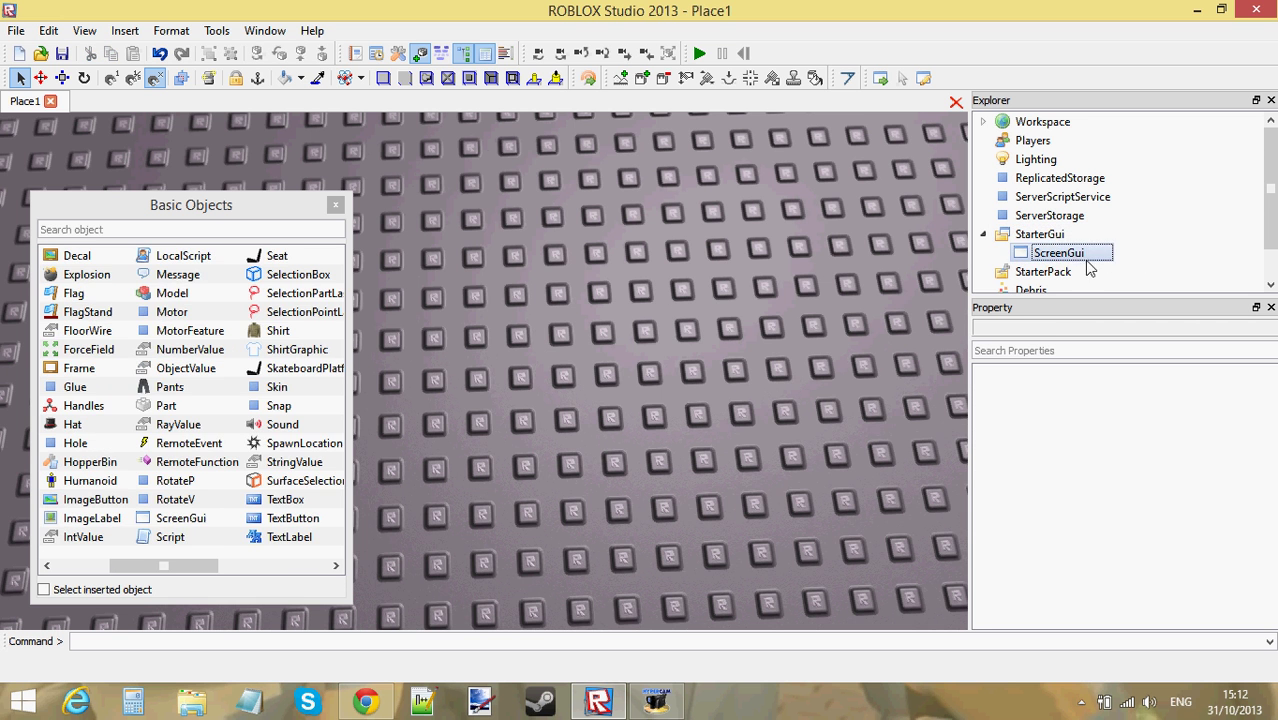
left_click(1088, 236)
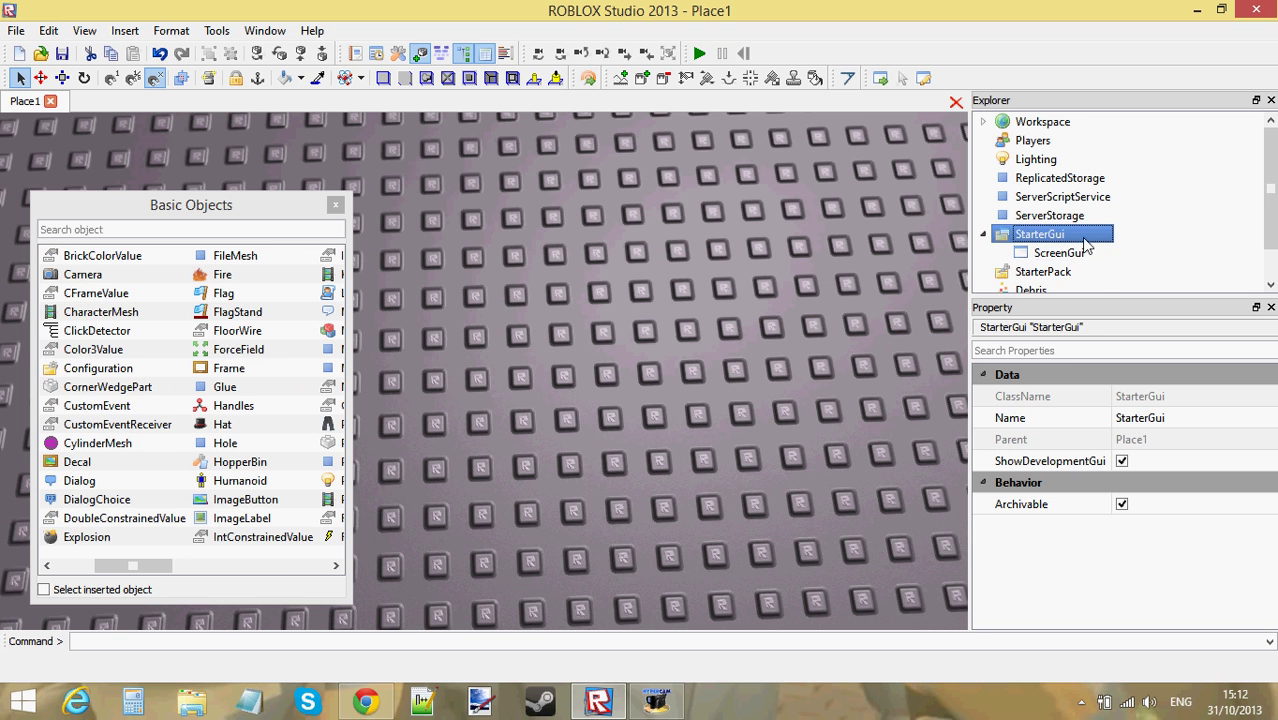
left_click(1075, 254)
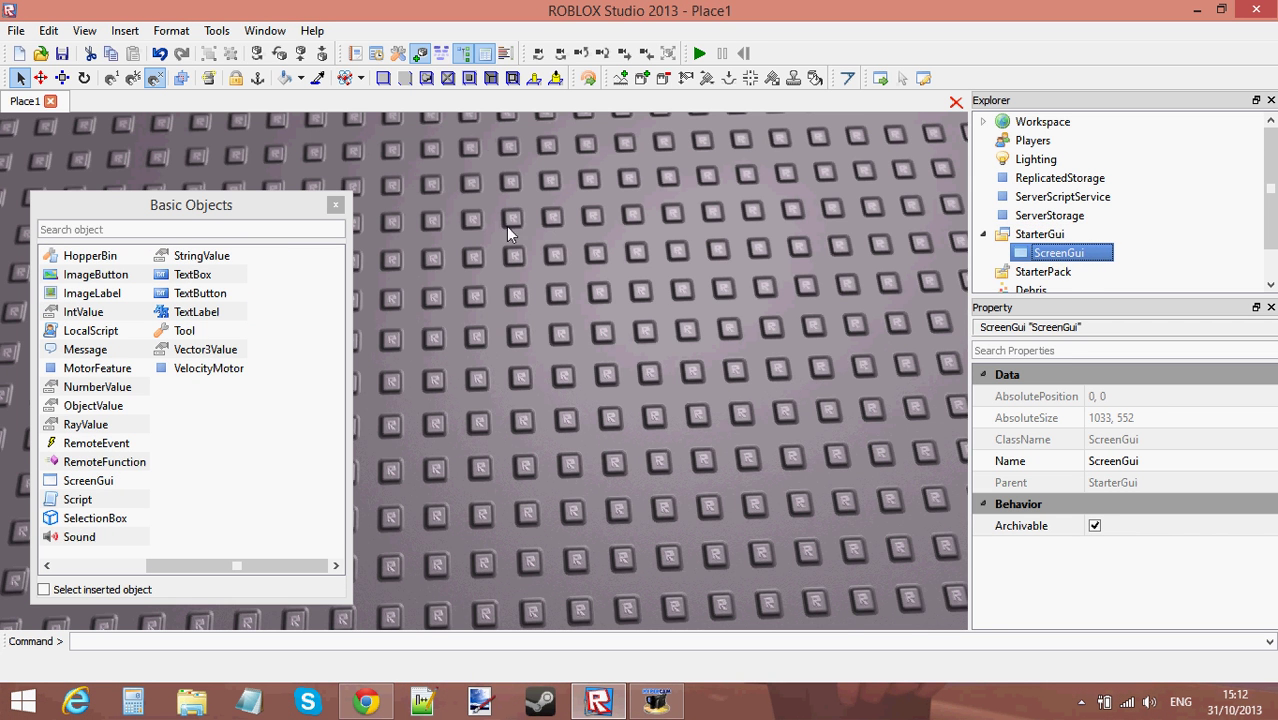
left_click(1127, 238)
Step: Insert a Frame from the Basic Objects list into the ScreenGui
left_click(1090, 256)
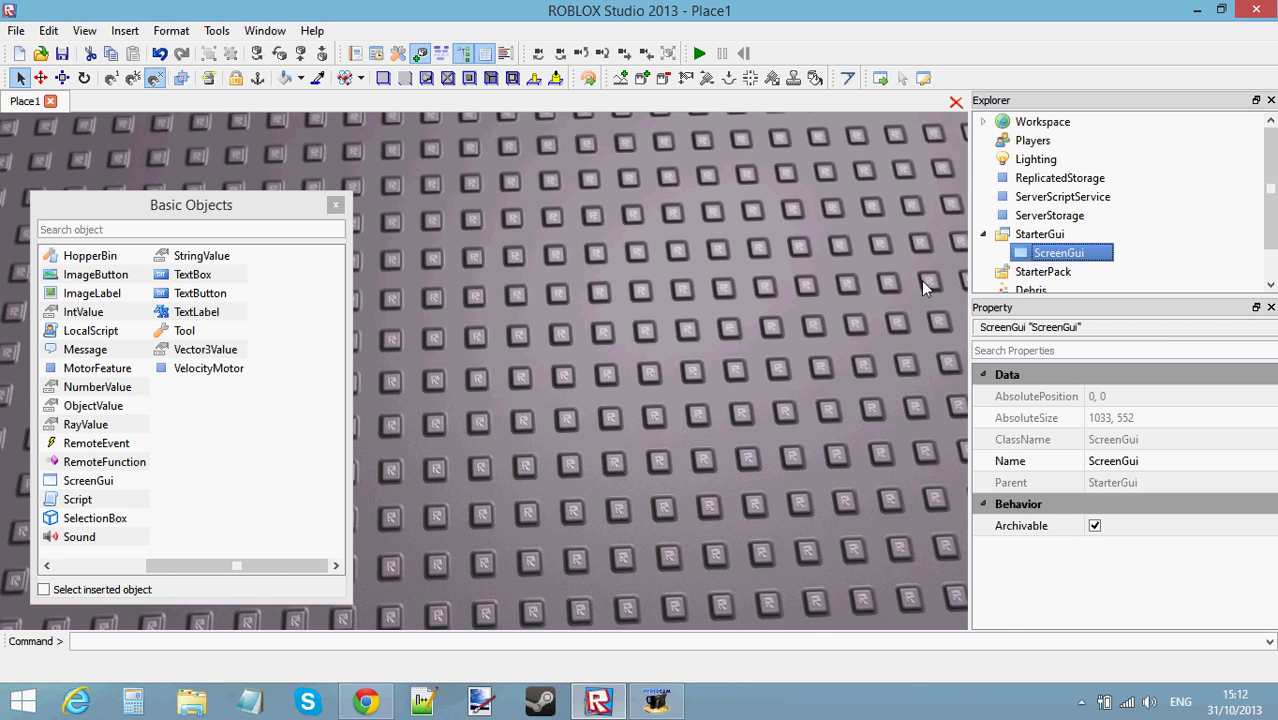
right_click_drag(692, 226, 690, 275)
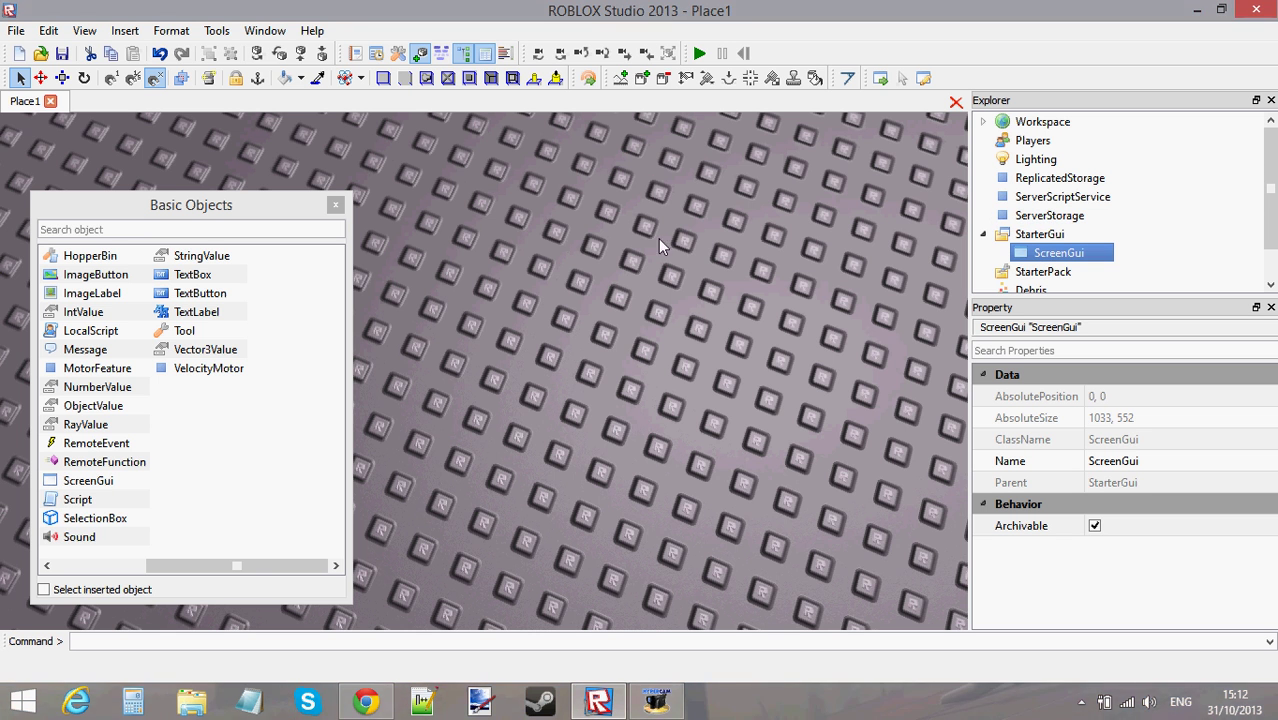
left_click_drag(247, 565, 179, 565)
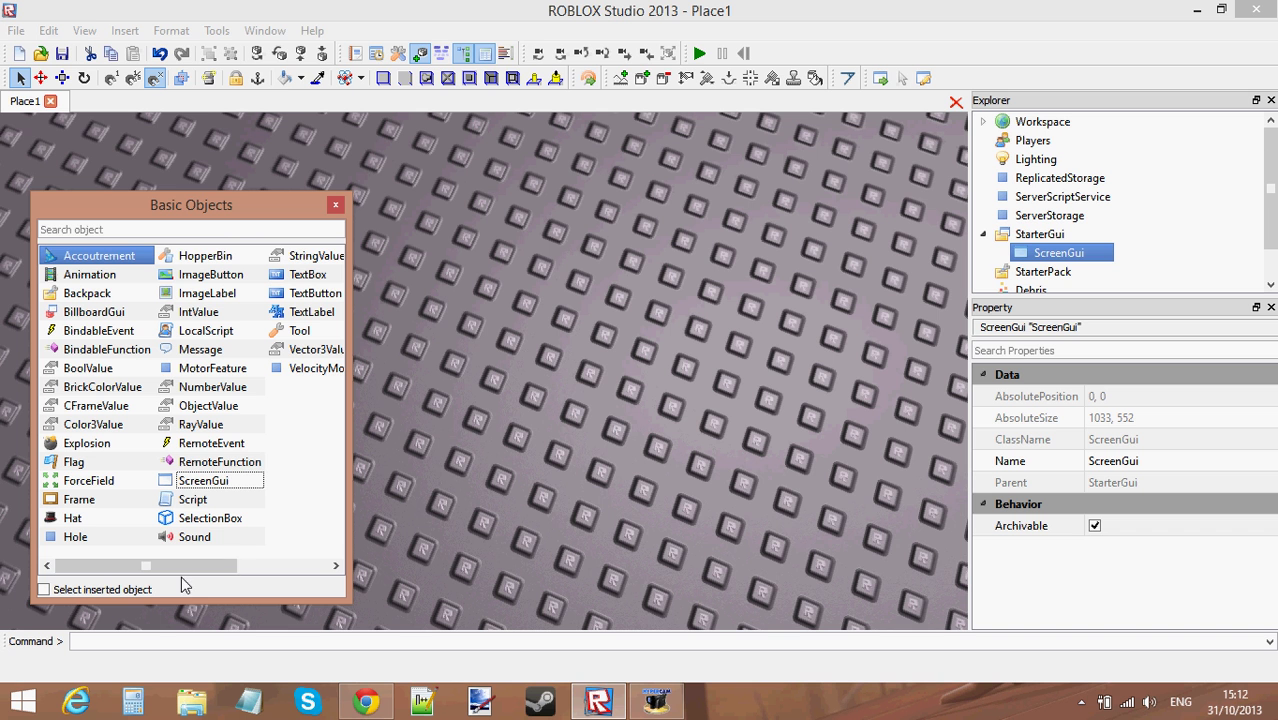
left_click_drag(322, 279, 325, 313)
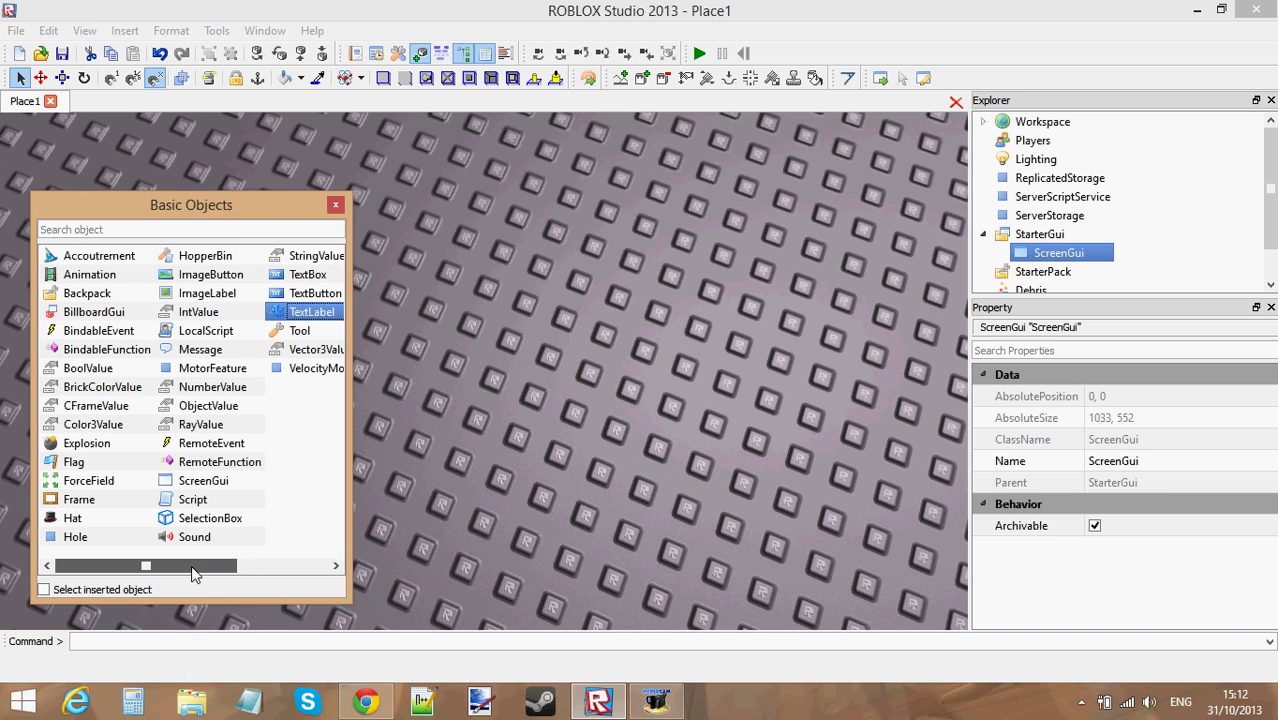
left_click(80, 500)
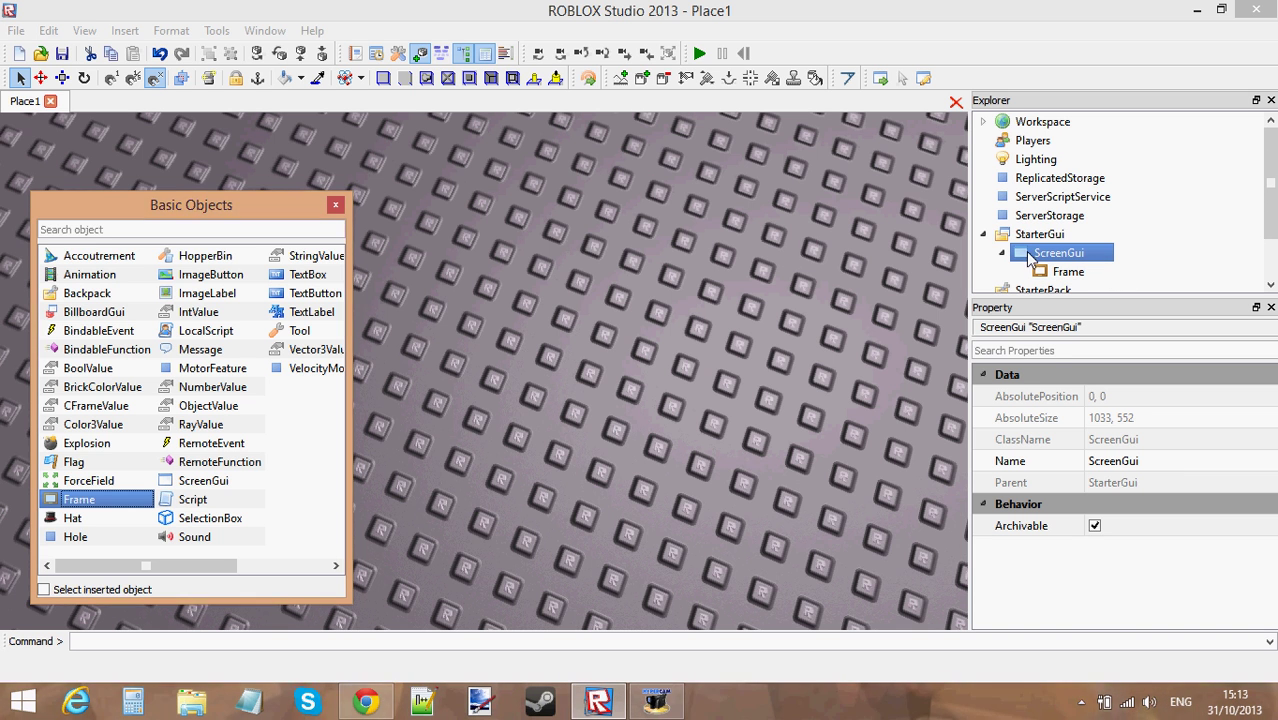
Step: Examine the insertable text objects and the properties of the Frame and its parent ScreenGui
left_click(316, 294)
left_click(310, 275)
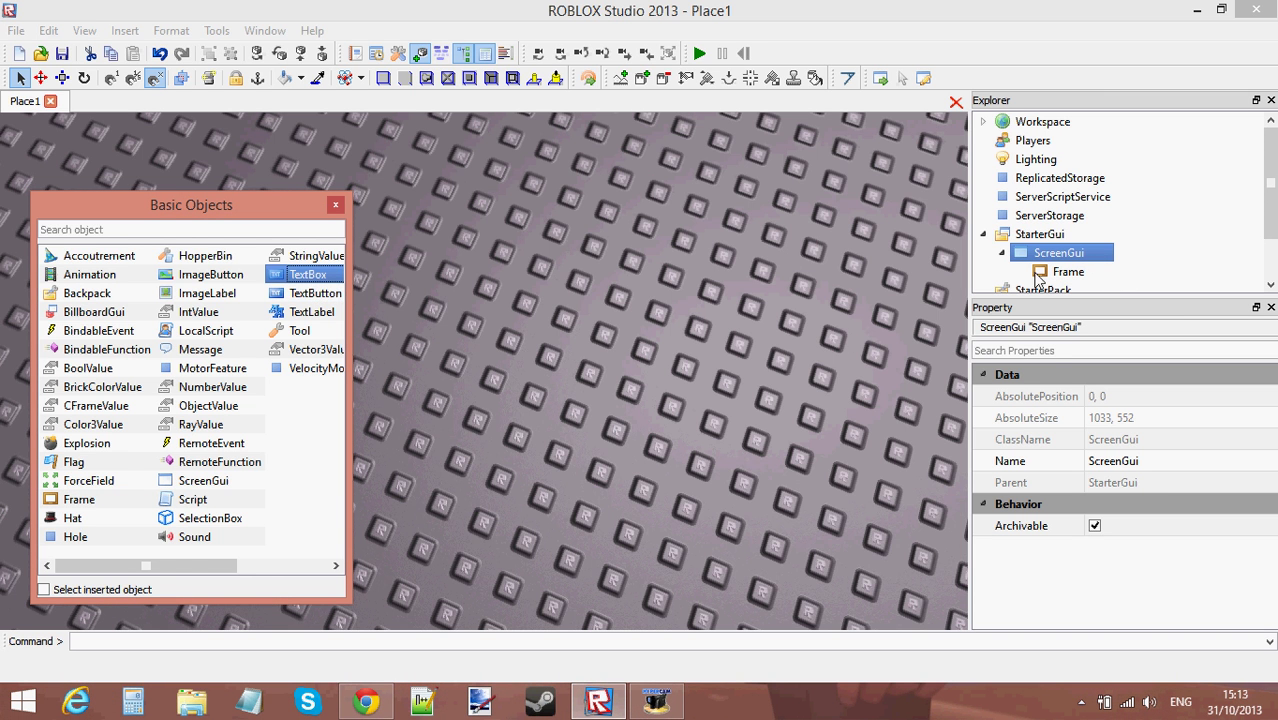
left_click(1078, 271)
scroll(1130, 240, "down", 1)
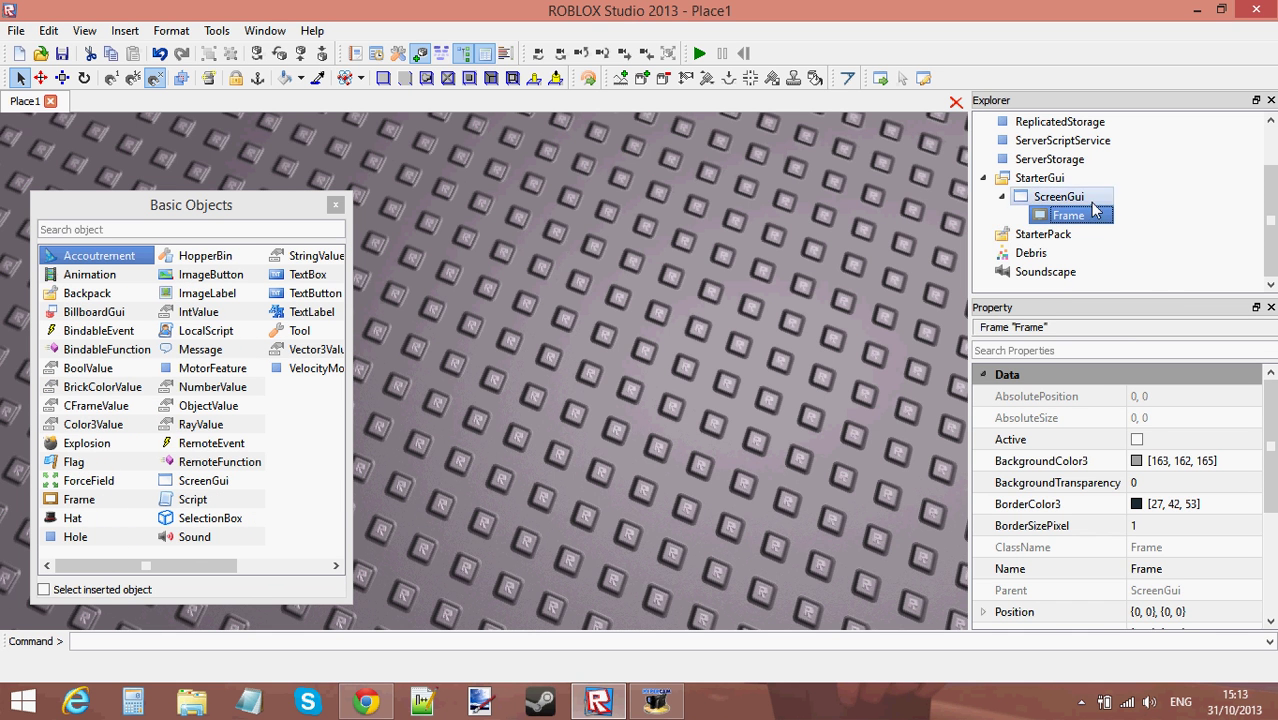
left_click(1098, 197)
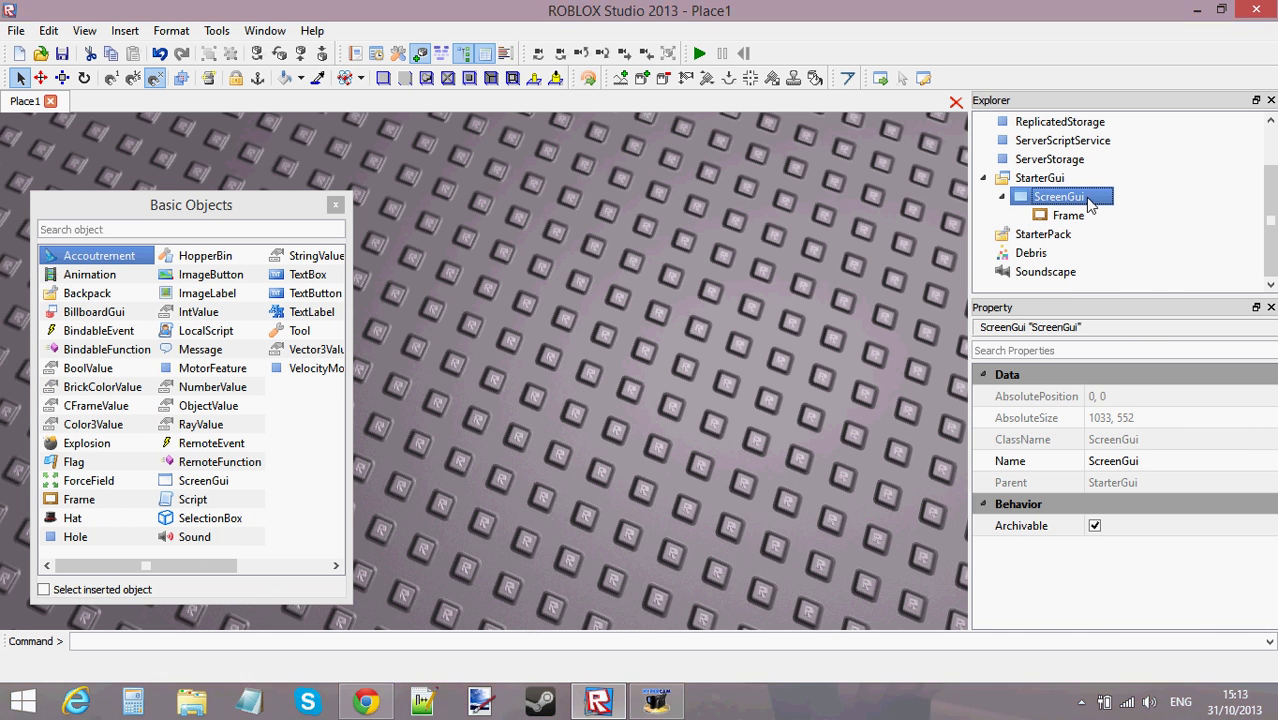
left_click(1116, 225, "ctrl")
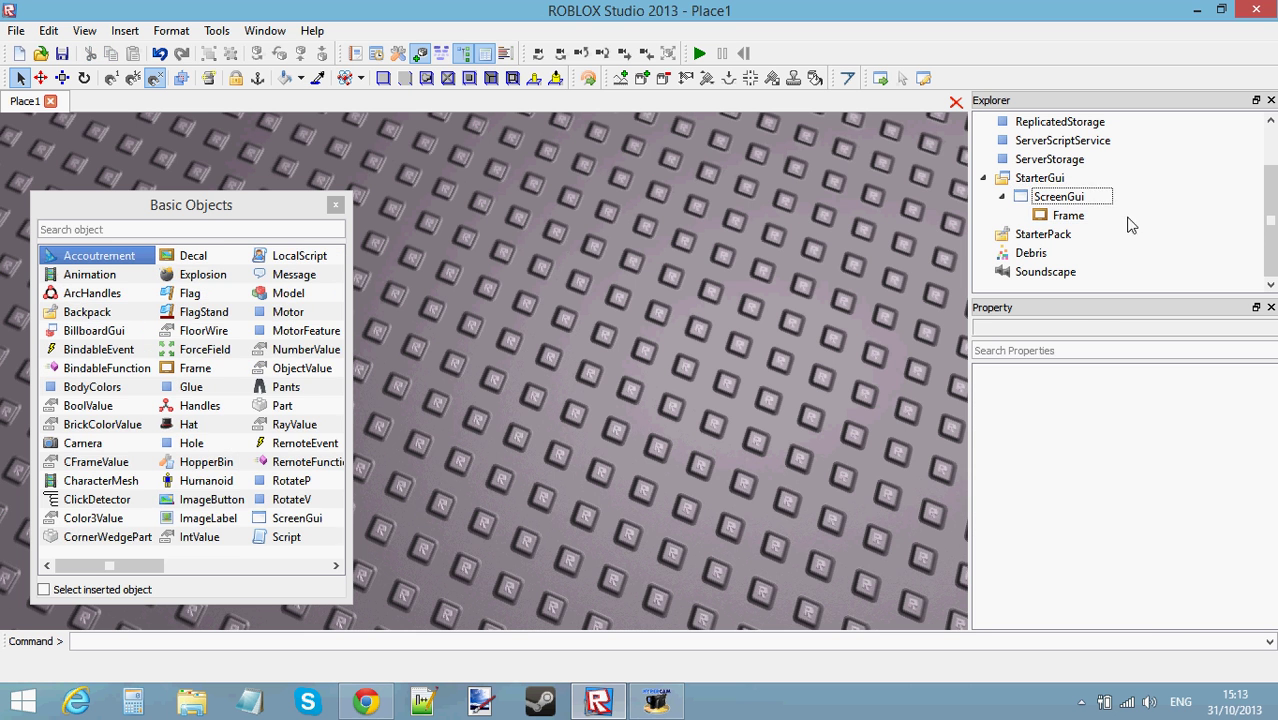
left_click_drag(1140, 214, 995, 220)
Step: Insert a TextLabel into the Frame and close the Basic Objects window
left_click(1090, 215)
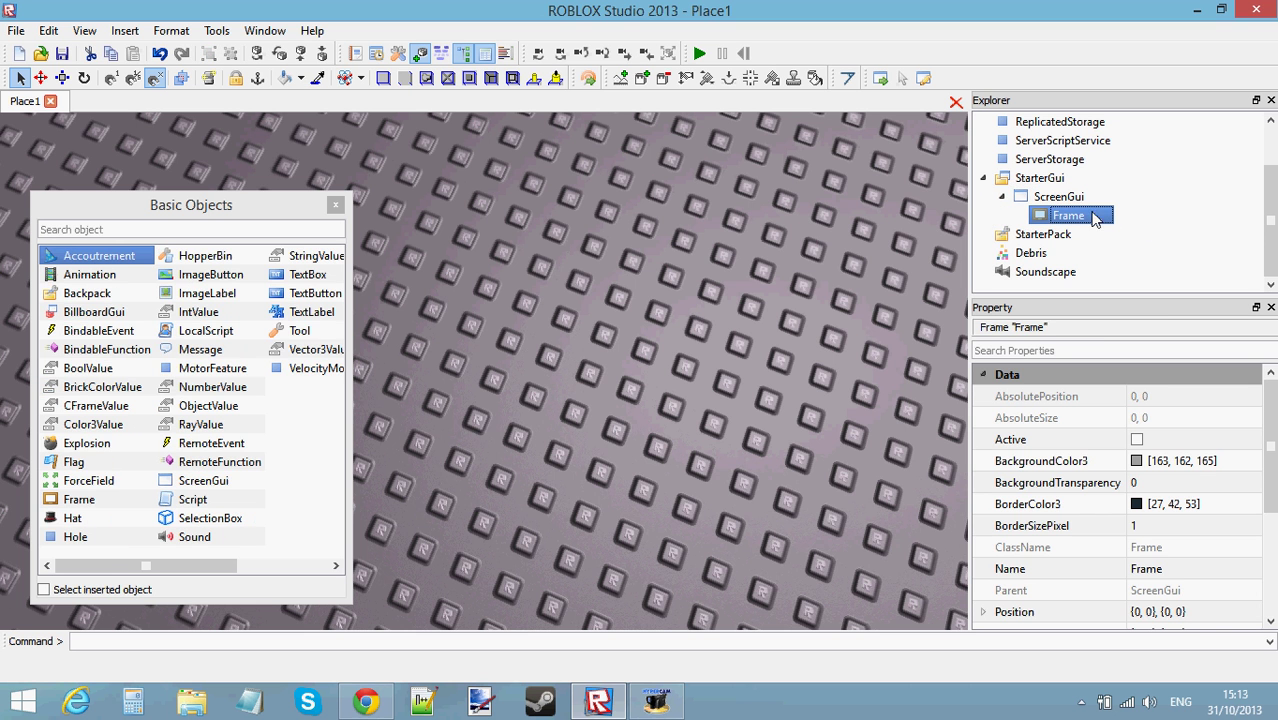
left_click(310, 312)
left_click(335, 208)
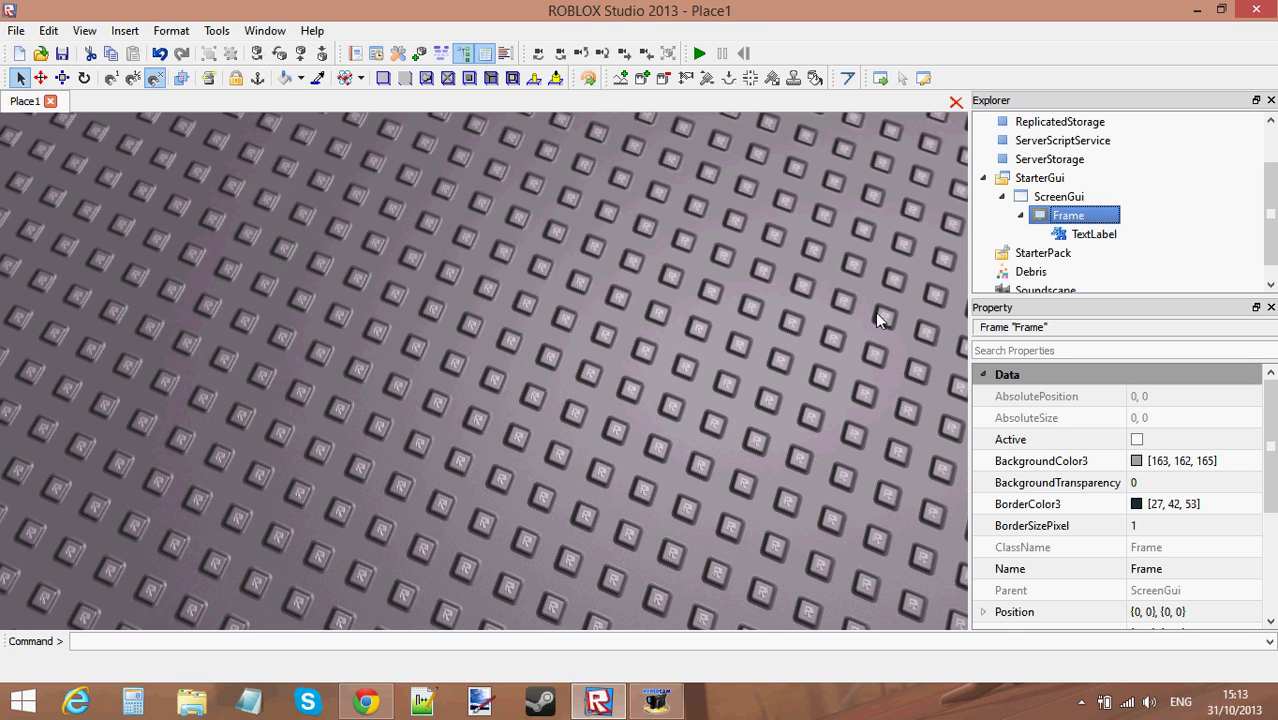
Step: Examine the properties of the TextLabel nested in the Frame, including its position and size
left_click(1094, 234)
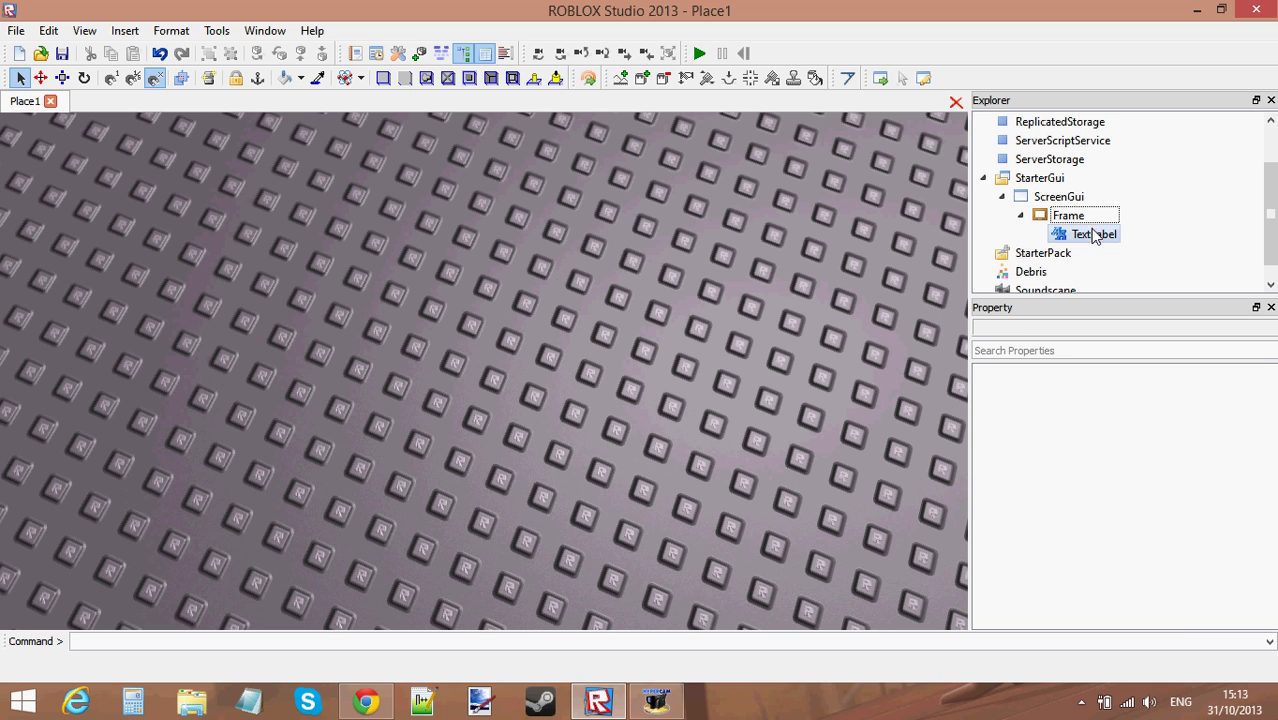
left_click(1144, 180)
left_click(1099, 214)
left_click(1109, 240)
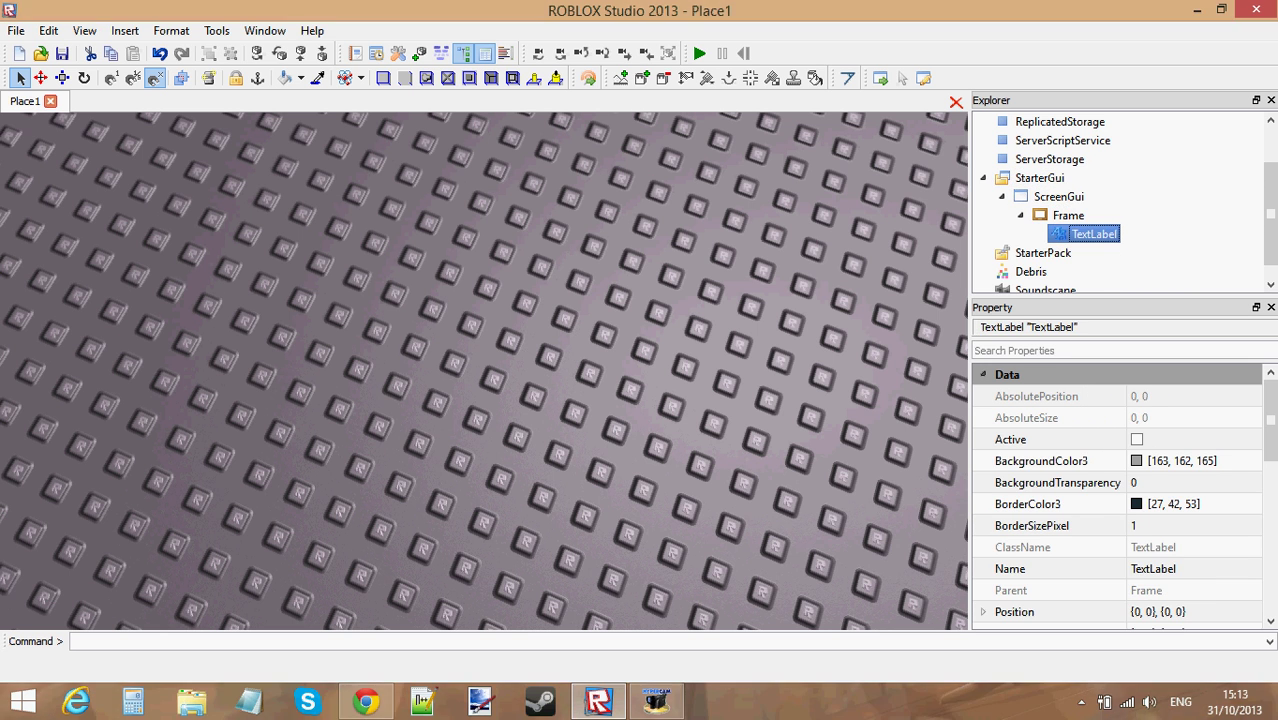
left_click(1221, 257)
left_click(1102, 235)
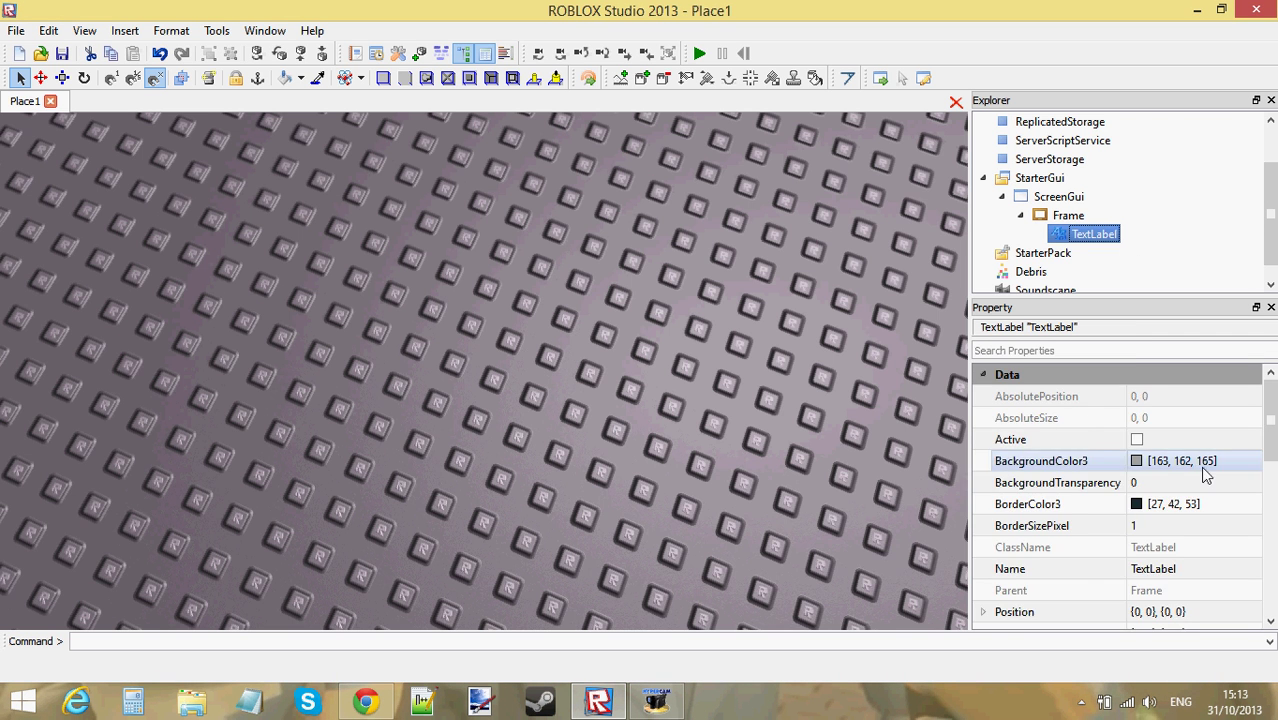
scroll(1198, 475, "down", 4)
scroll(1192, 492, "up", 2)
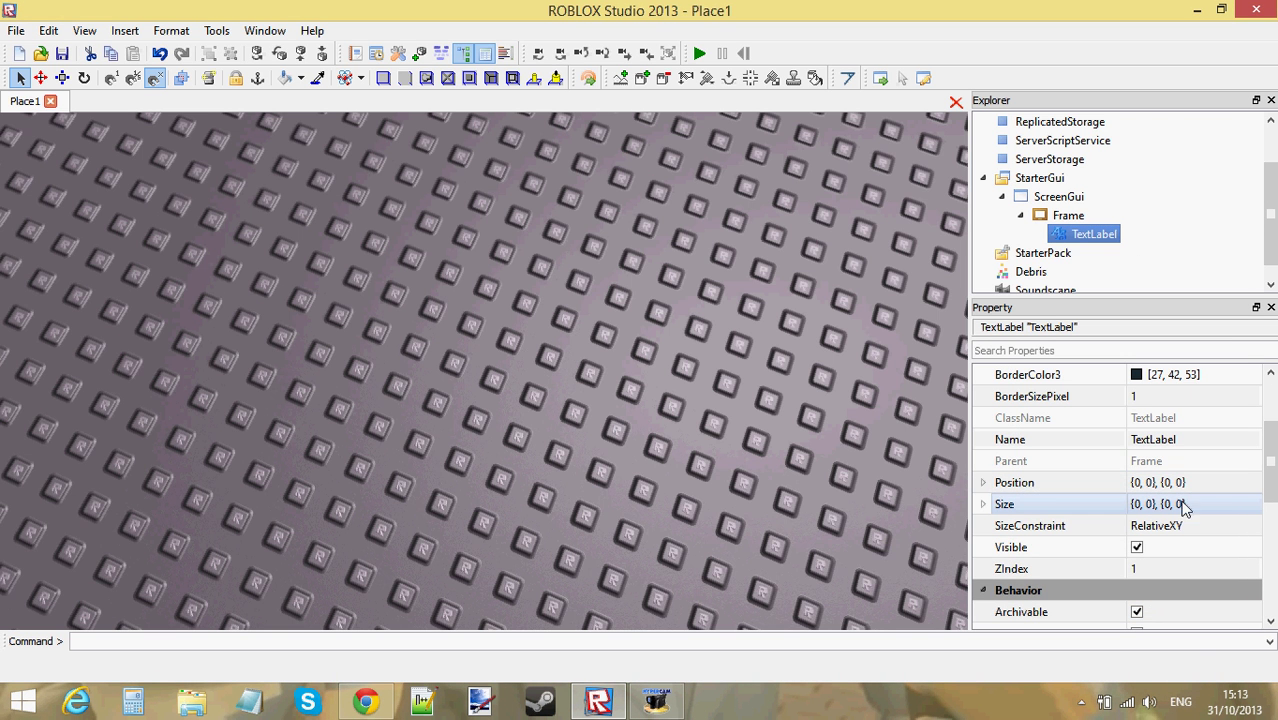
Step: Examine the two bracketed number pairs that make up the TextLabel's Size value
left_click(1163, 504)
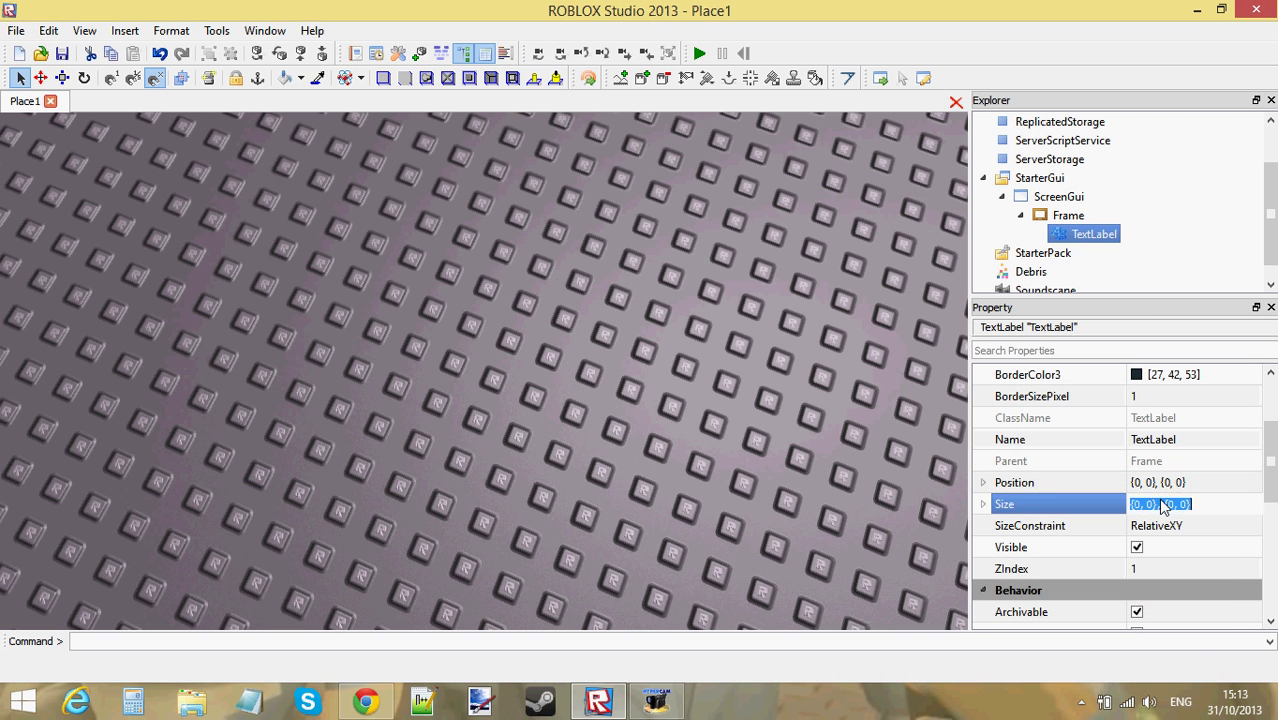
left_click(1146, 503)
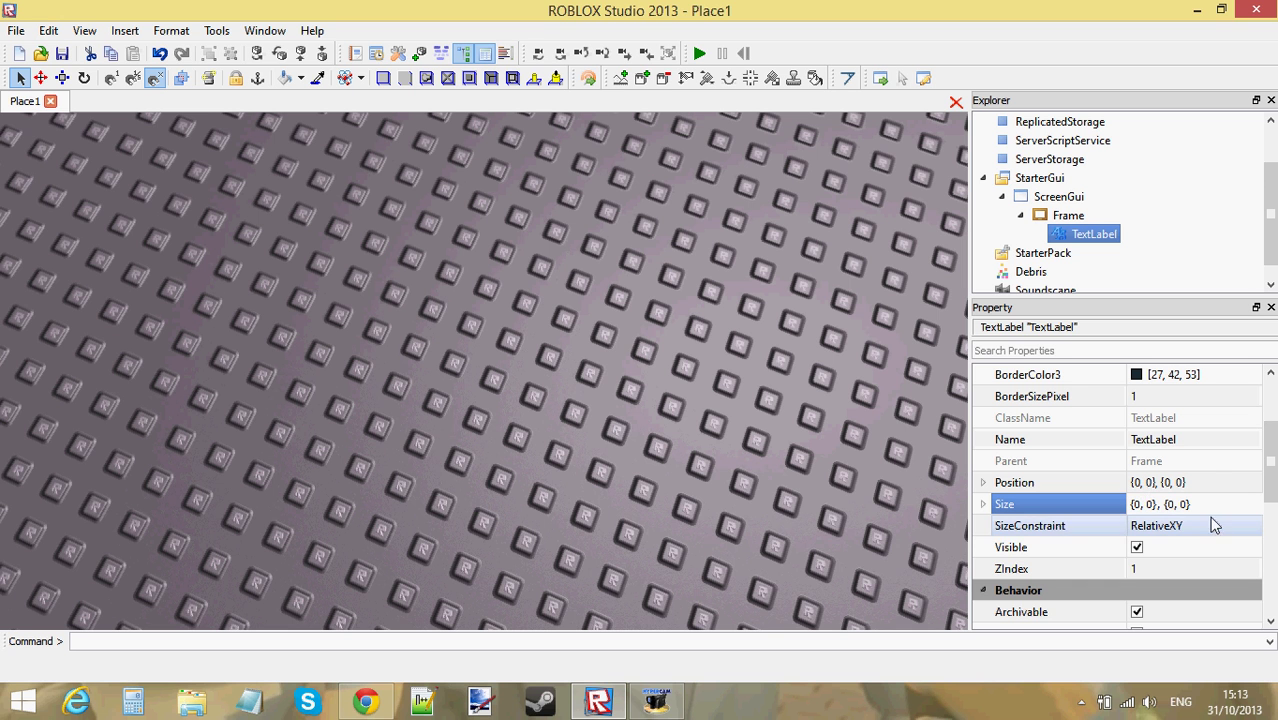
left_click_drag(1205, 502, 1128, 505)
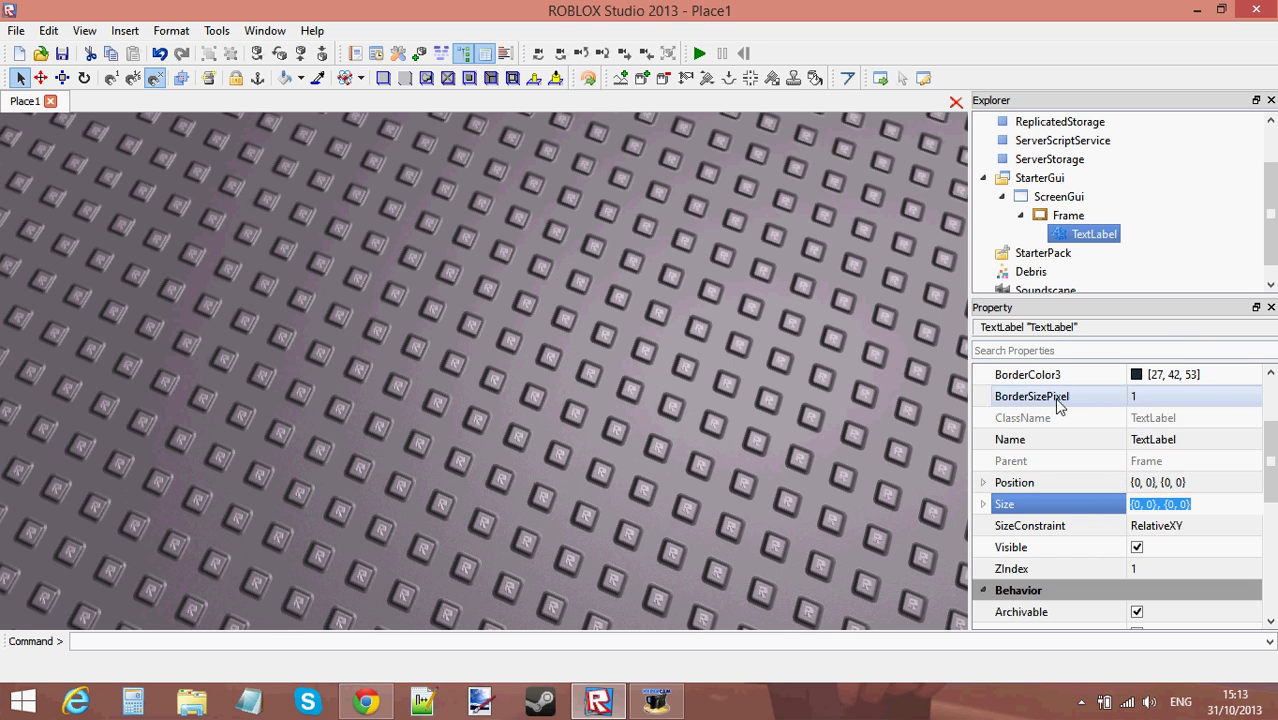
left_click(1212, 505)
left_click_drag(1222, 505, 1102, 504)
left_click(1192, 504)
left_click_drag(1232, 505, 1065, 507)
left_click(1238, 505)
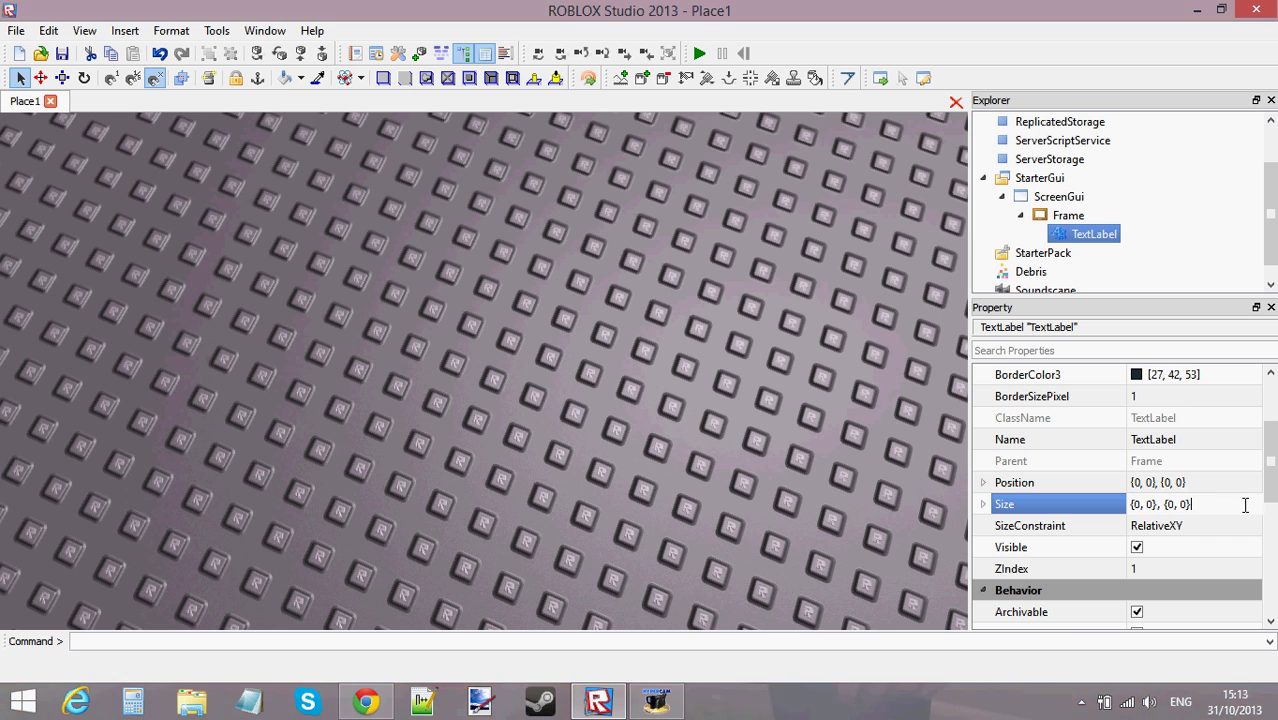
left_click_drag(1242, 505, 1033, 504)
left_click(1201, 500)
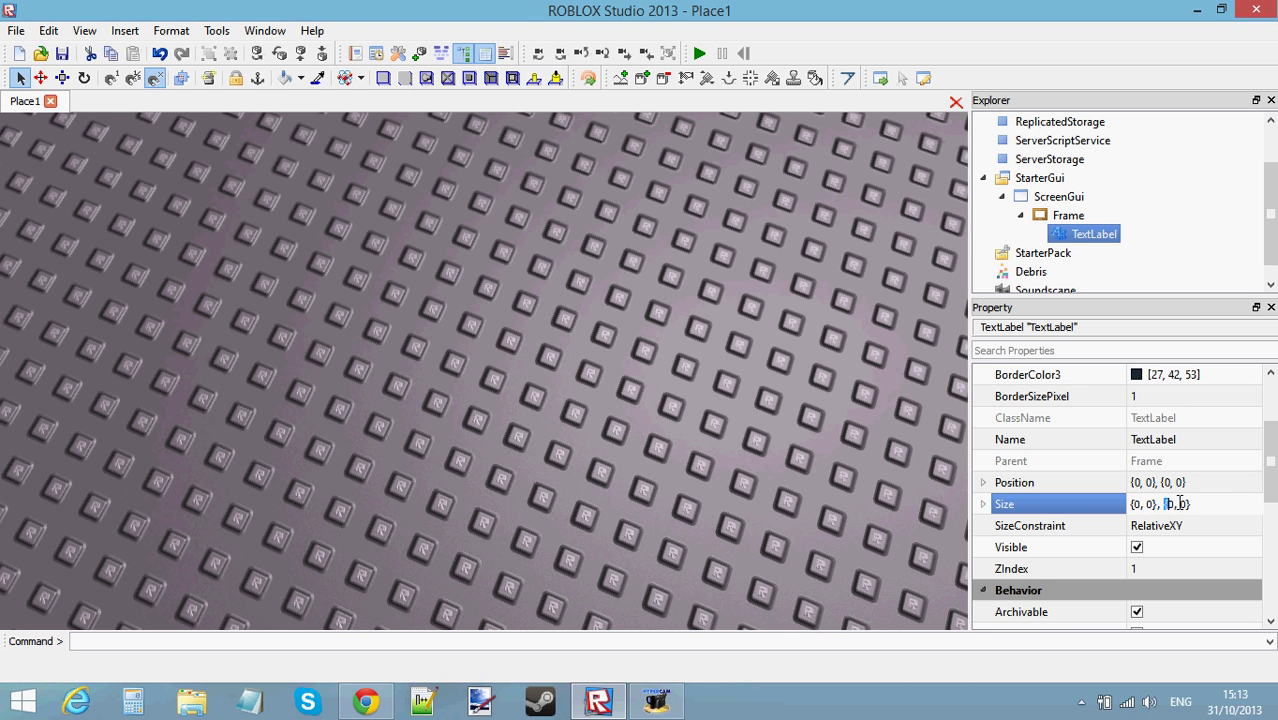
Step: Expand the Size property and its X and Y components to show their Scale and Offset values
left_click(983, 504)
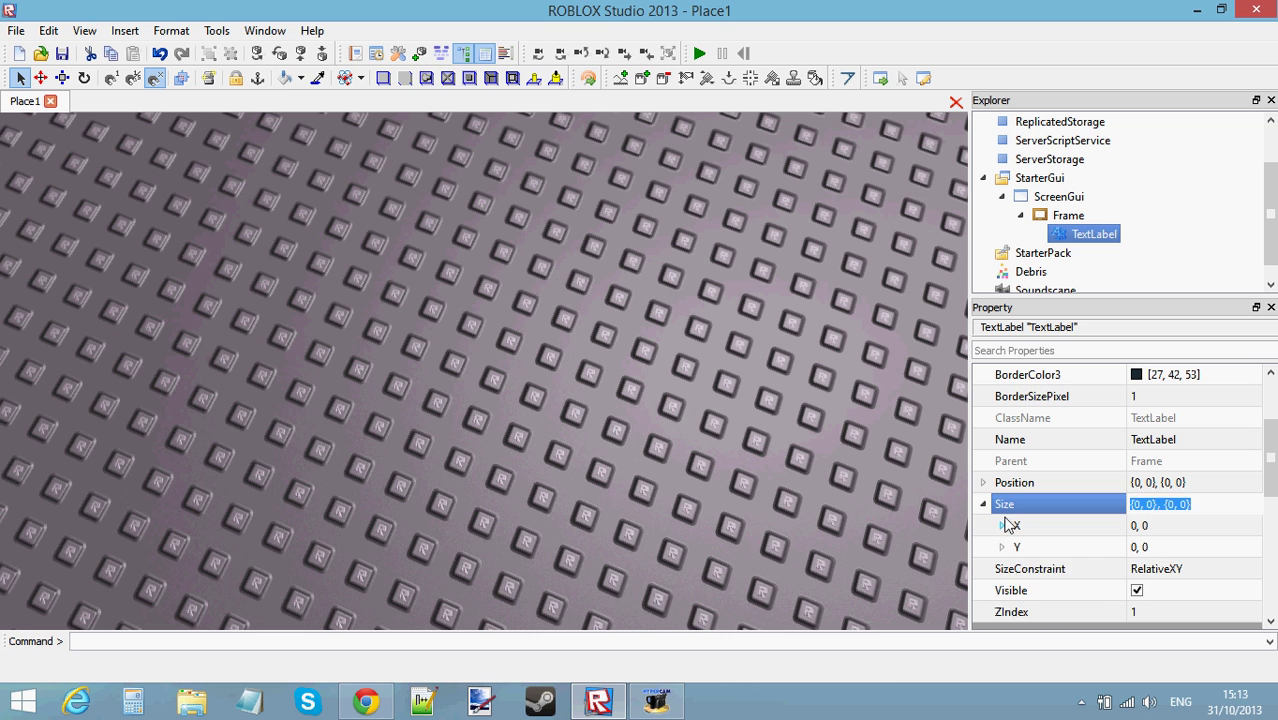
left_click(1003, 525)
left_click(1002, 590)
scroll(1183, 567, "down", 1)
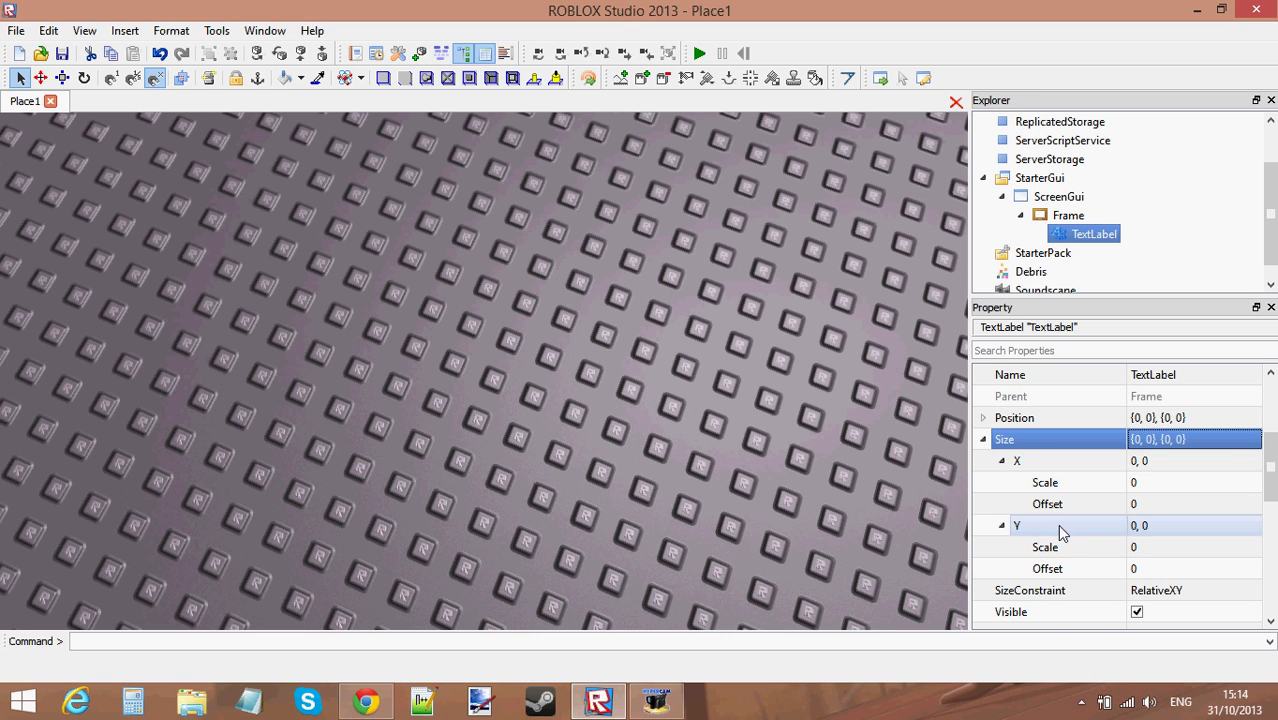
Step: Set the X Scale of the TextLabel's Size to 1
left_click(1140, 483)
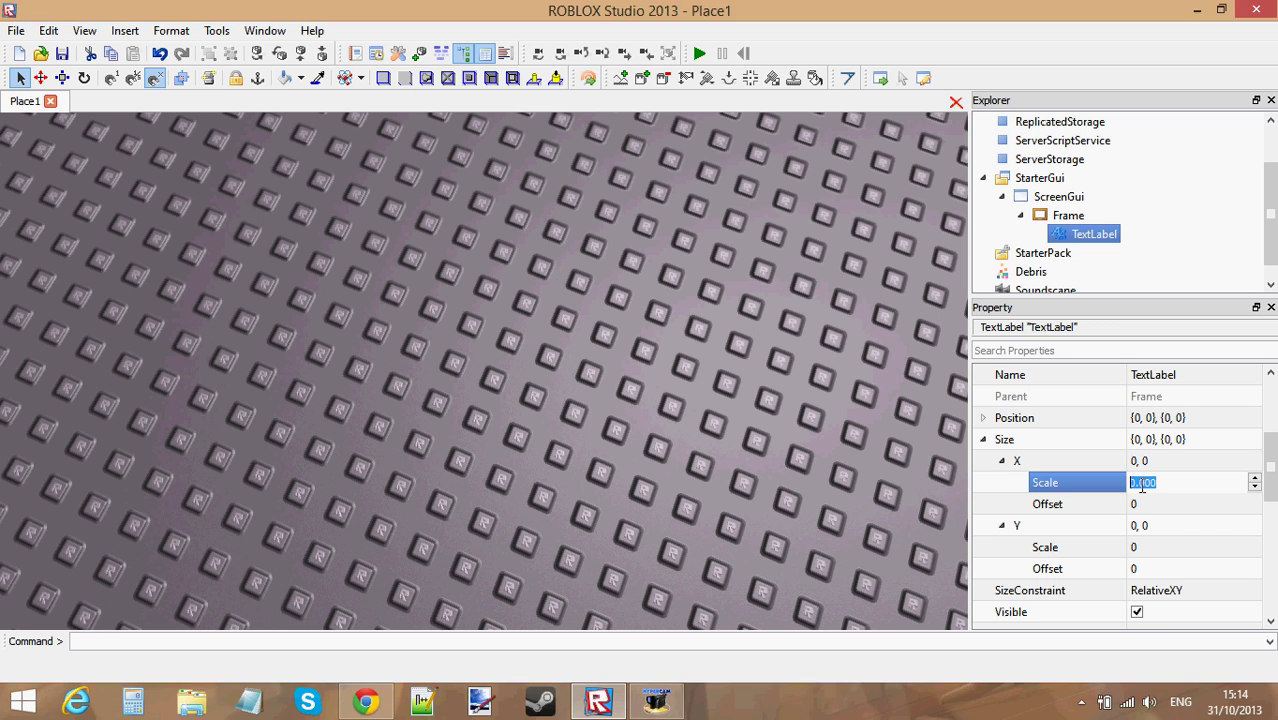
left_click(1137, 483)
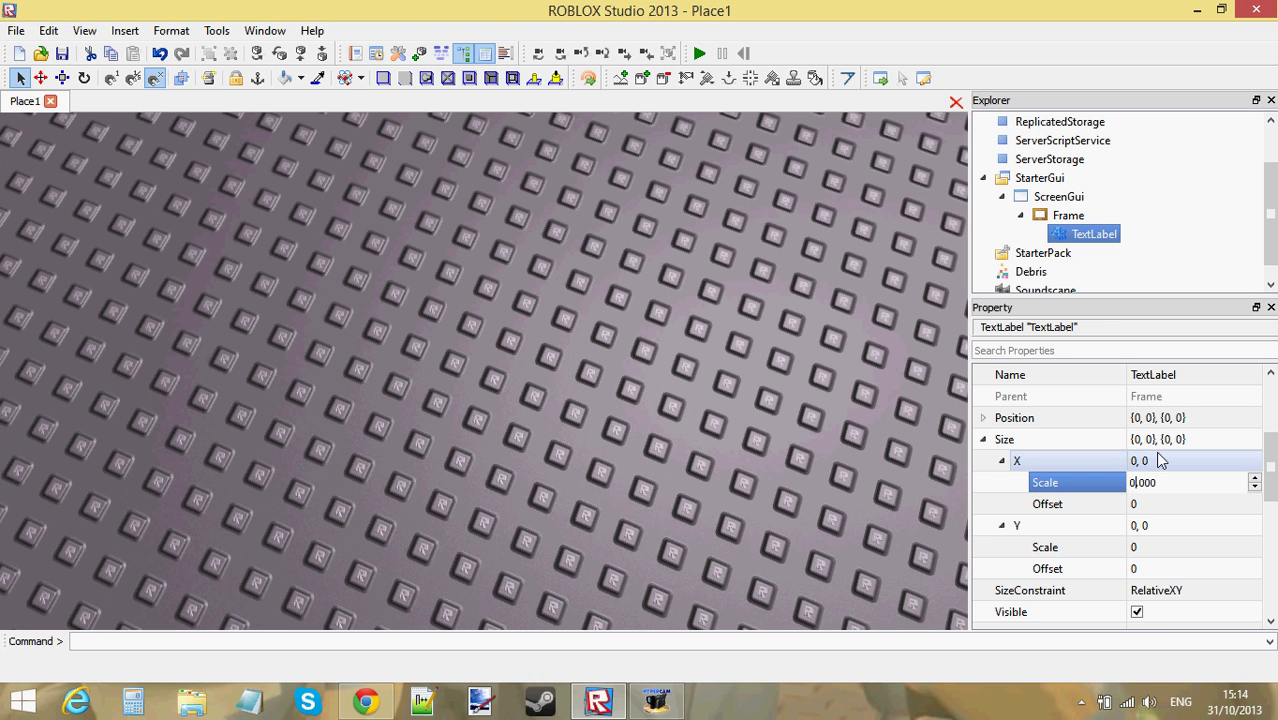
type("1")
key("Return")
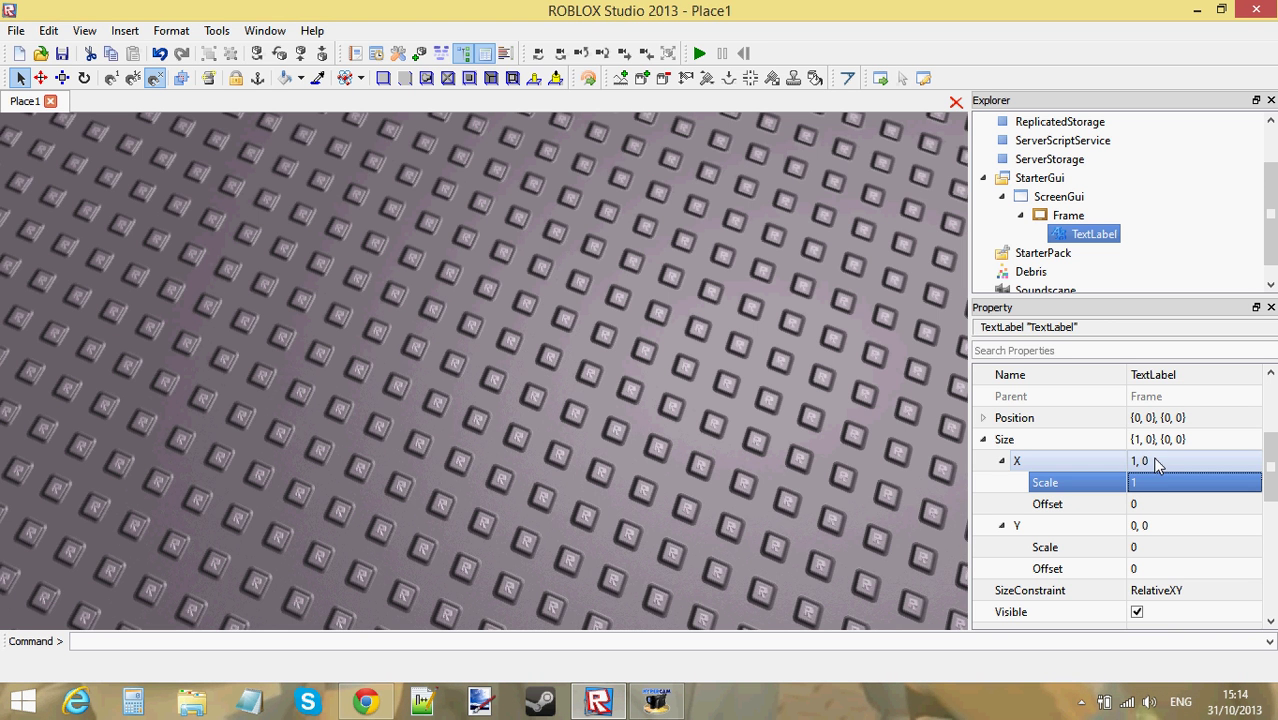
Step: Reset the X Scale of the TextLabel's Size to 0
left_click(1150, 482)
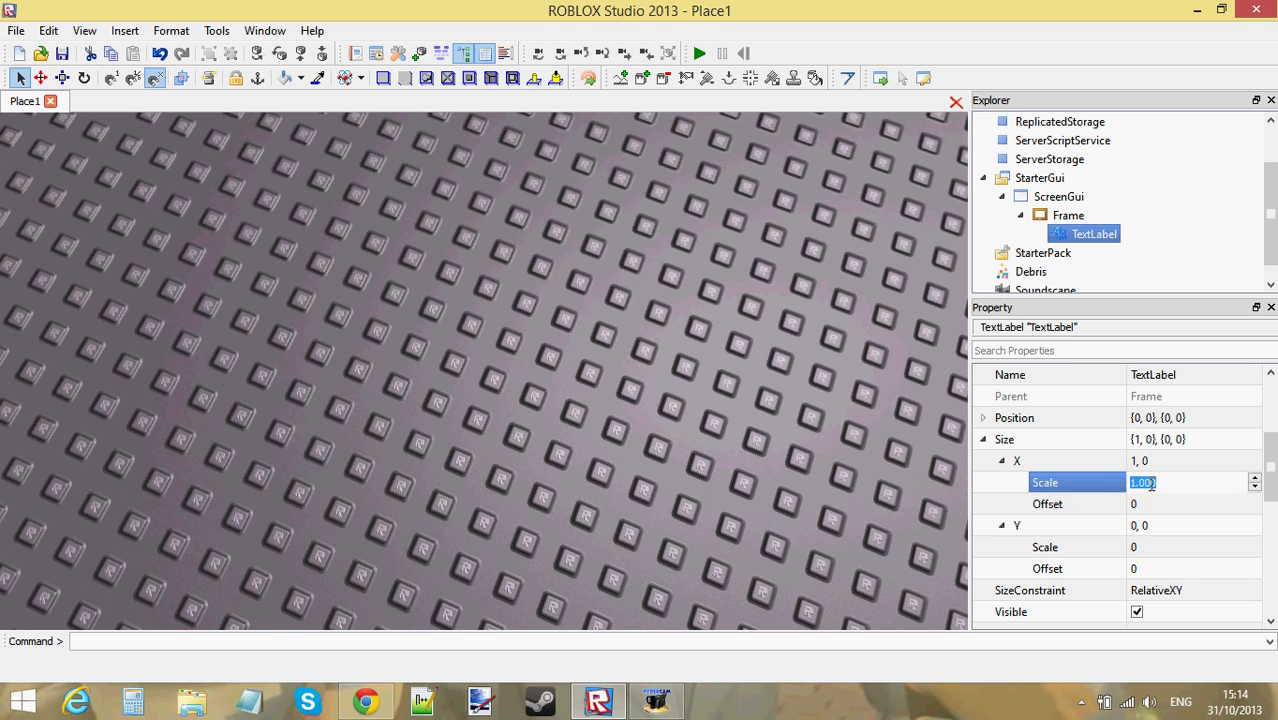
type("0")
key("Return")
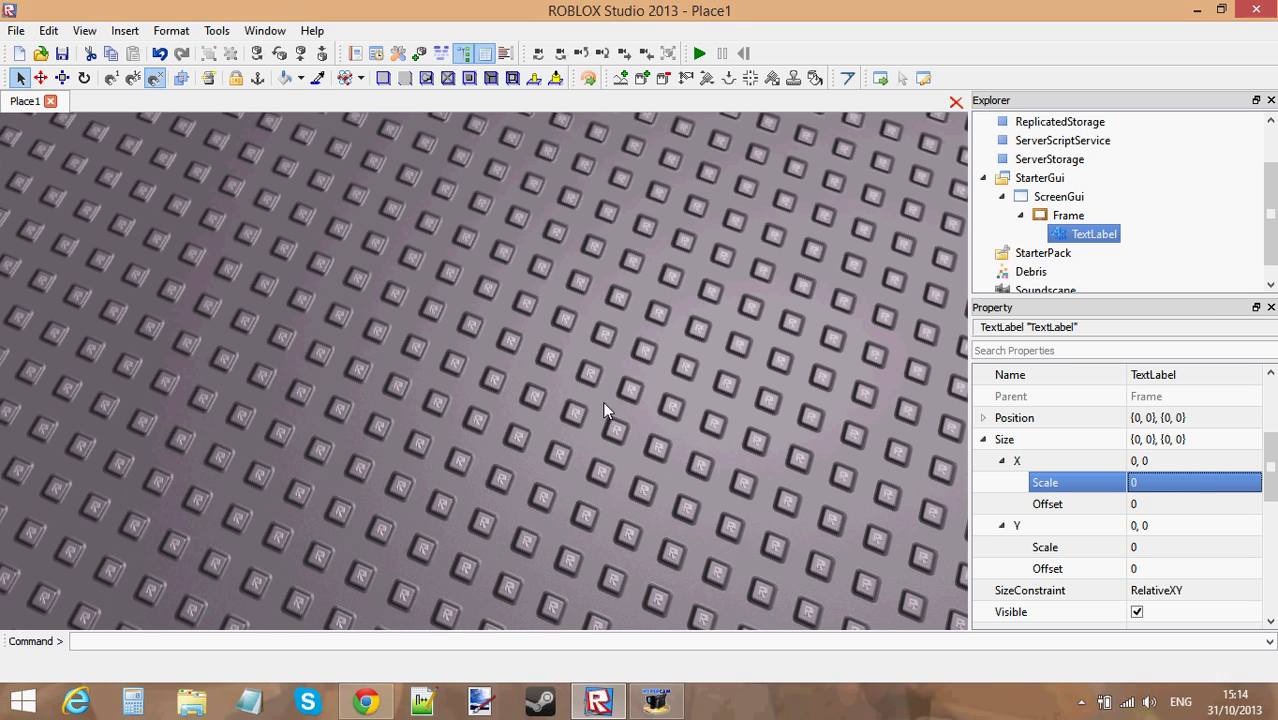
right_click_drag(532, 409, 532, 409)
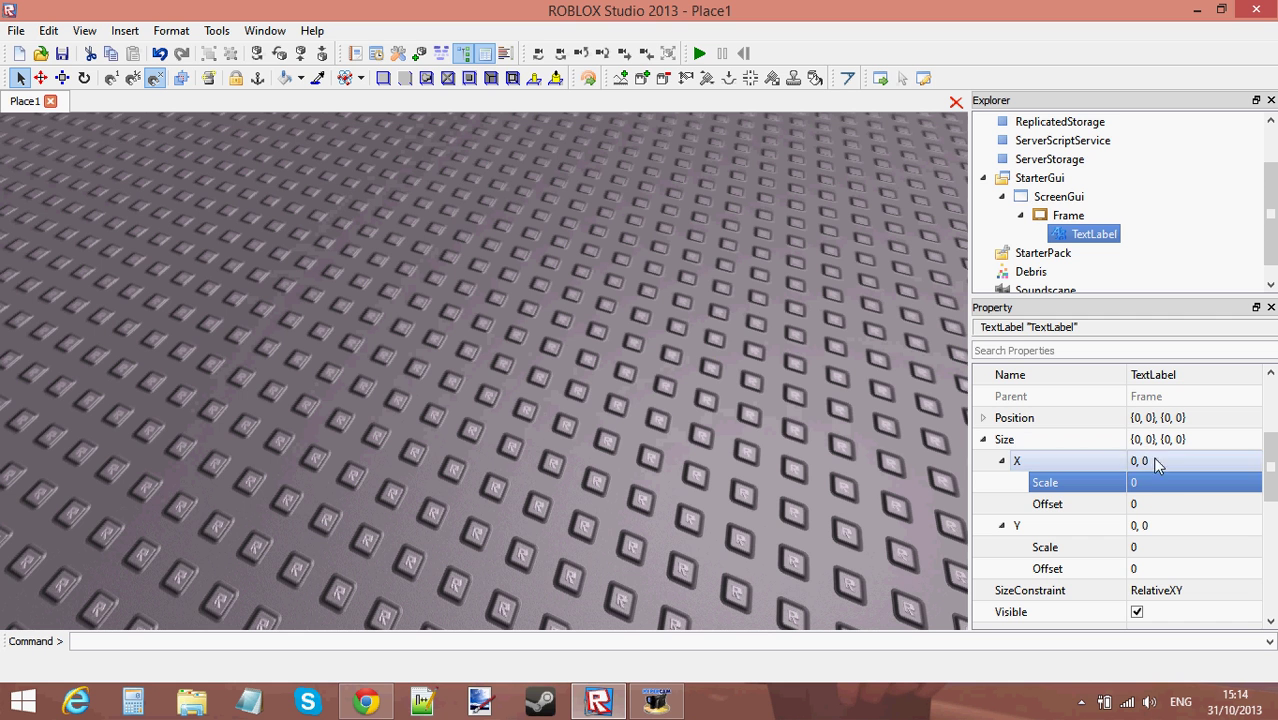
left_click(1159, 482)
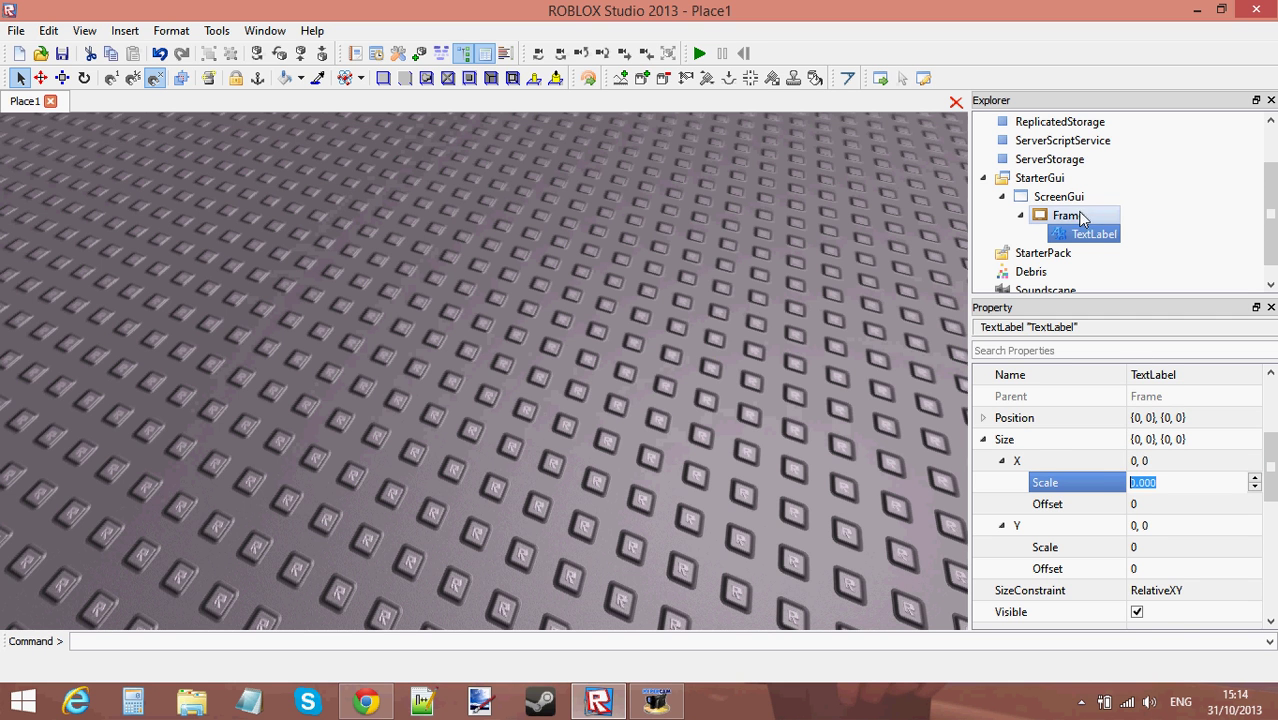
Step: Set the X Scale of the Frame's Size to 0.5
left_click(1080, 216)
left_click(1152, 482)
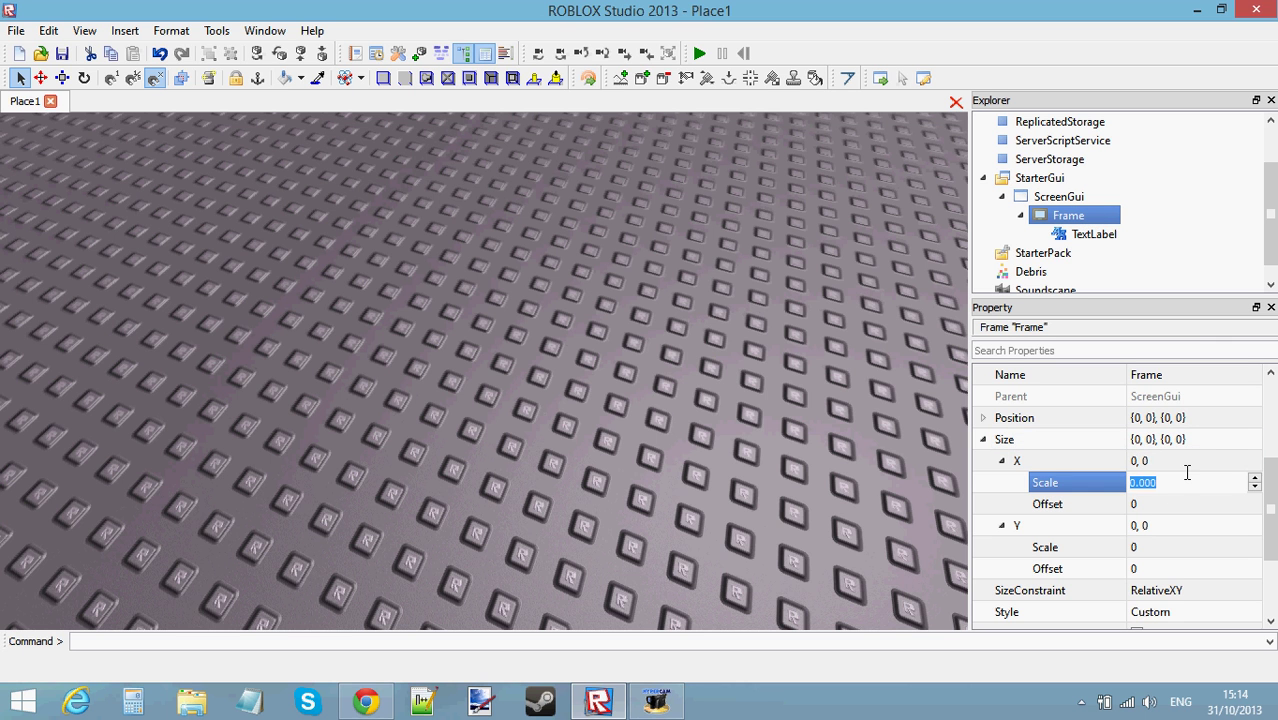
type("0.5")
key("Return")
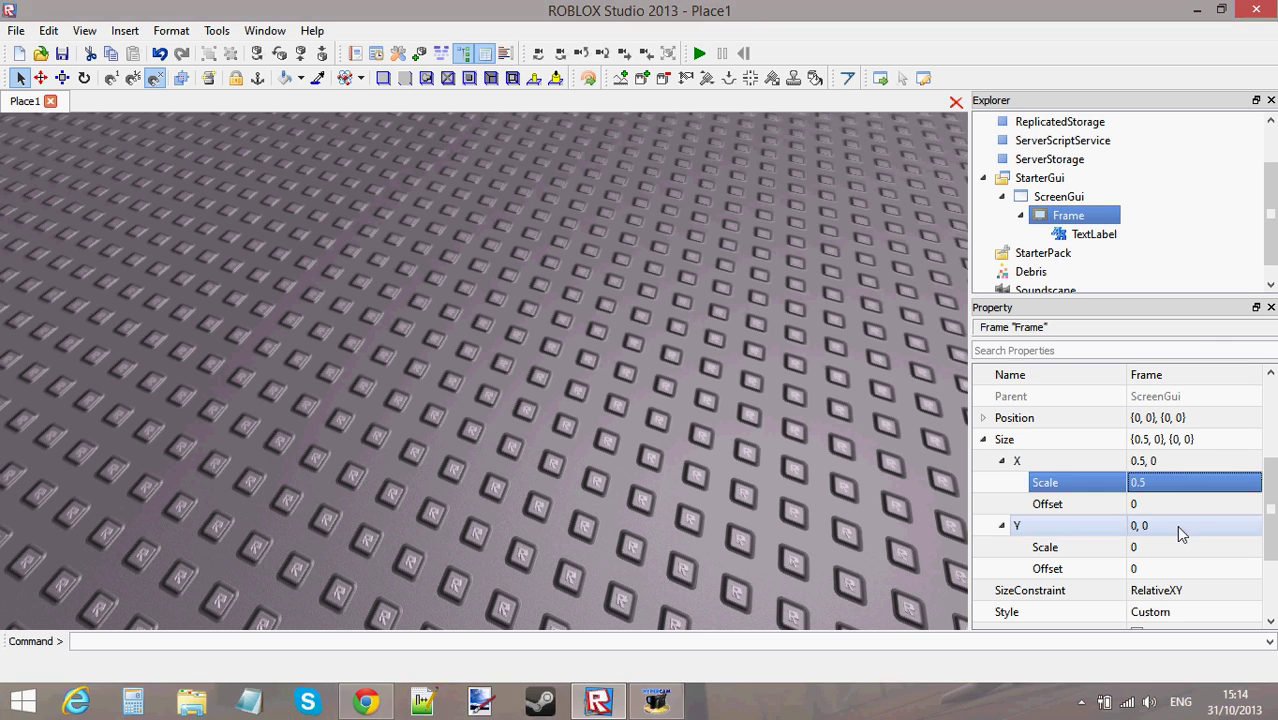
Step: Set the Y Scale of the Frame's Size to 0.5 and deselect the Frame
left_click(1165, 548)
type("0.5")
key("Return")
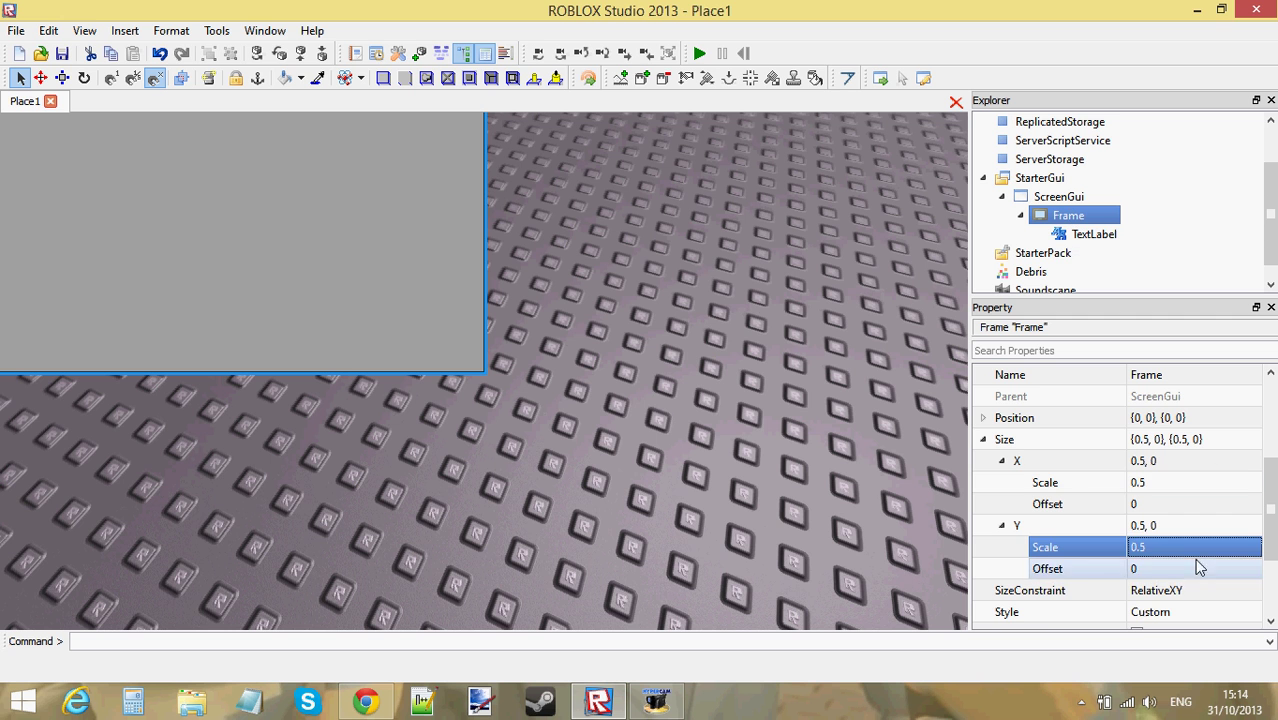
left_click(1164, 551)
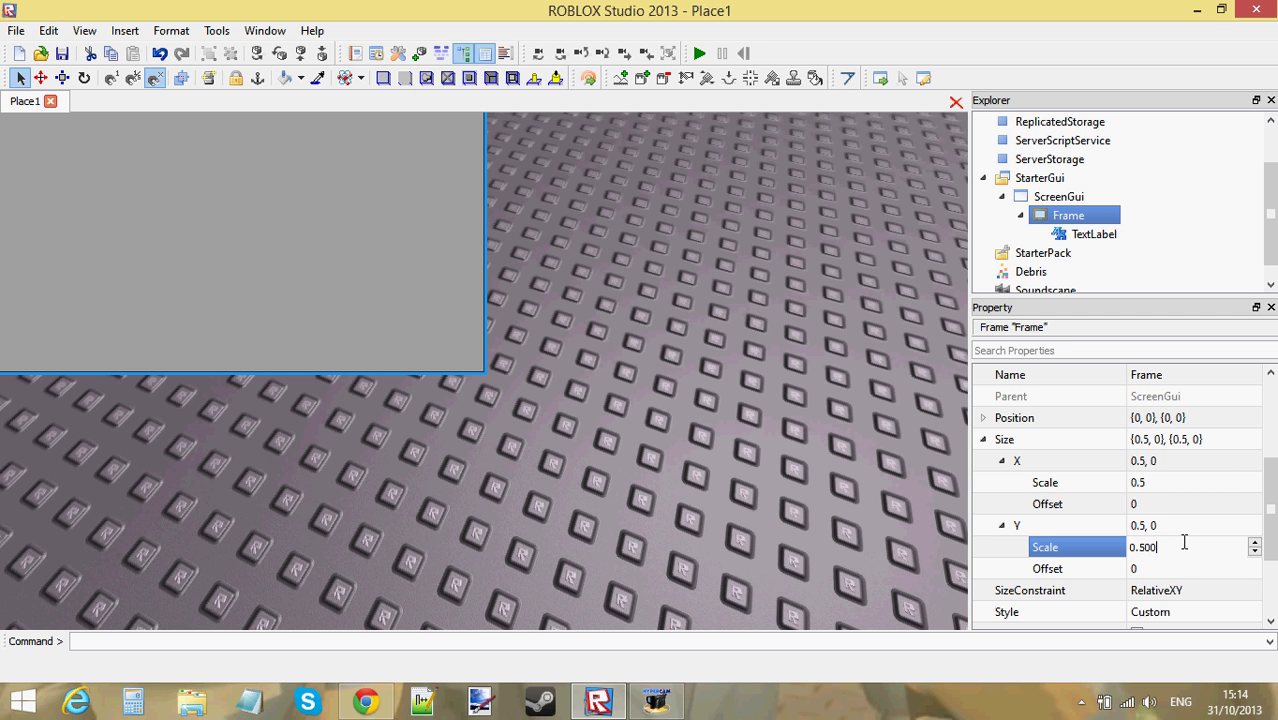
left_click(890, 465)
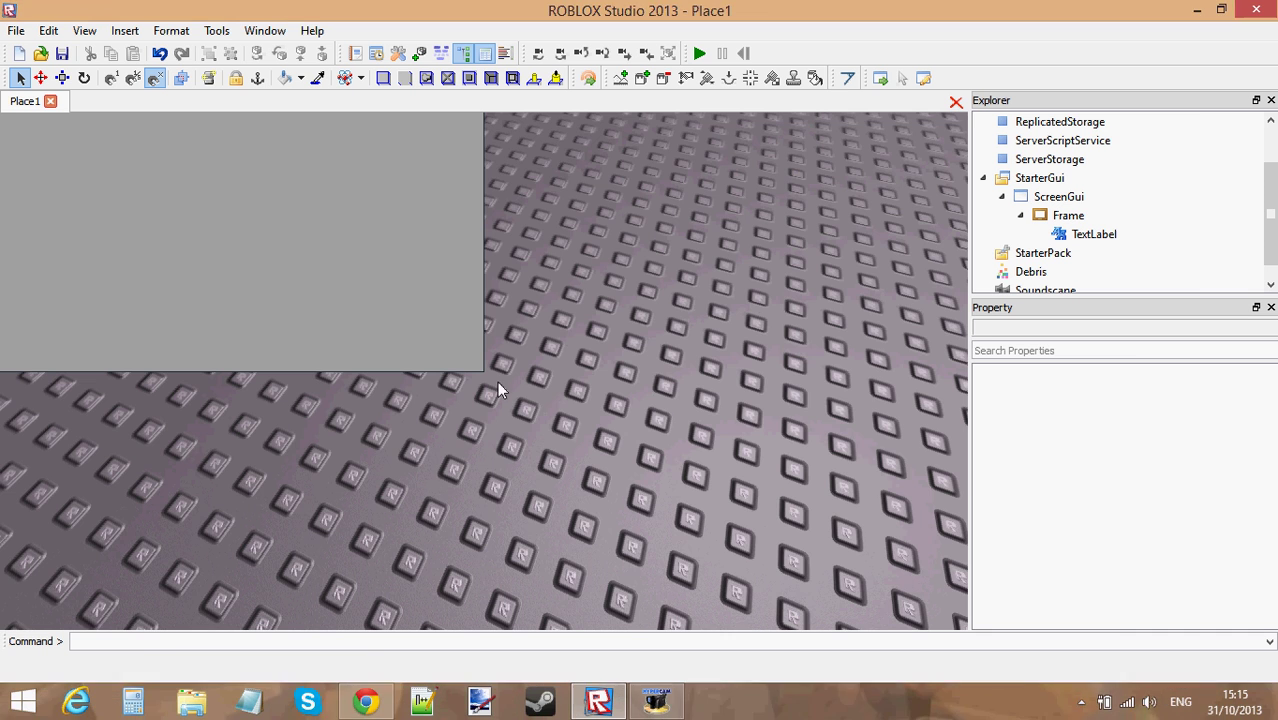
right_click_drag(157, 176, 522, 425)
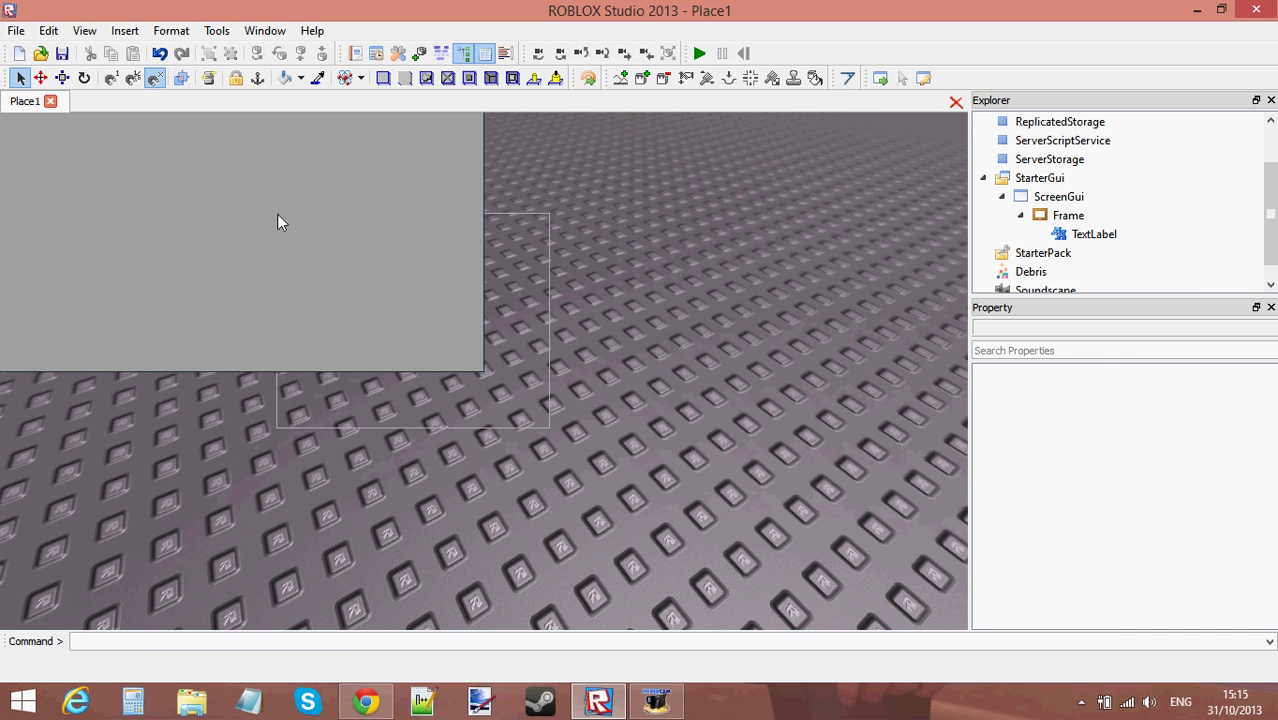
right_click_drag(280, 220, 148, 208)
left_click(1105, 215)
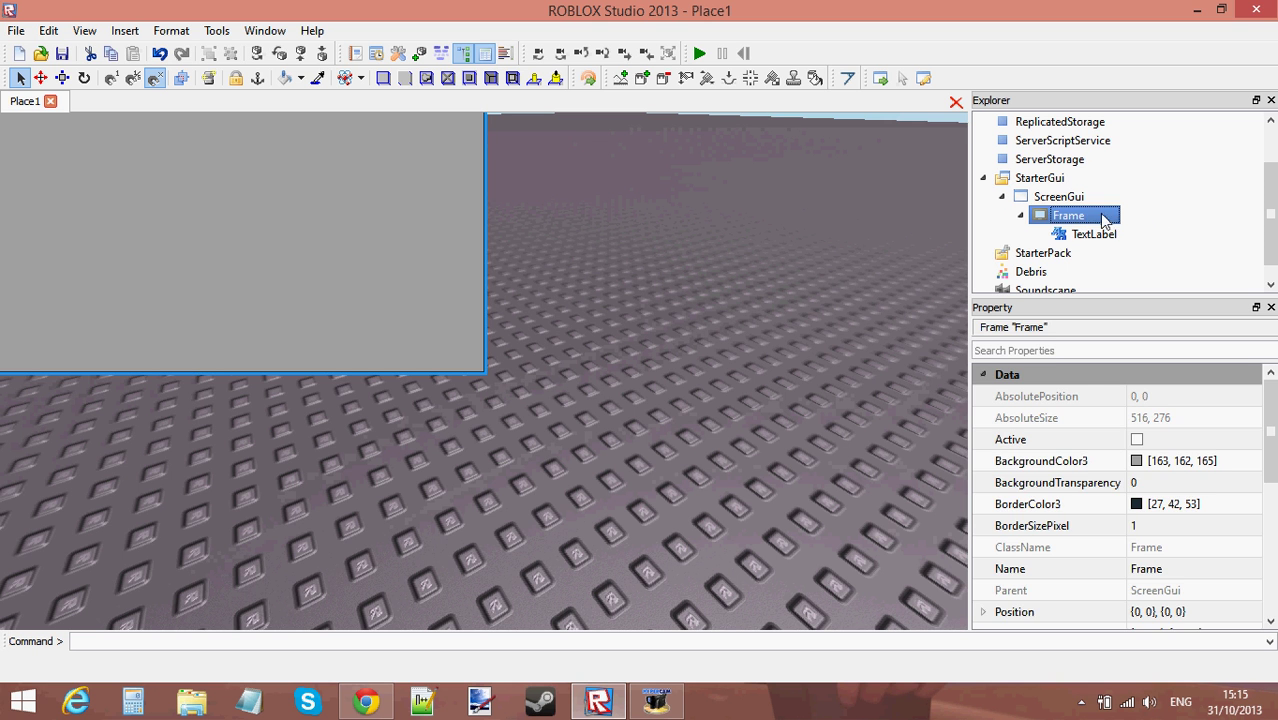
left_click(1094, 202)
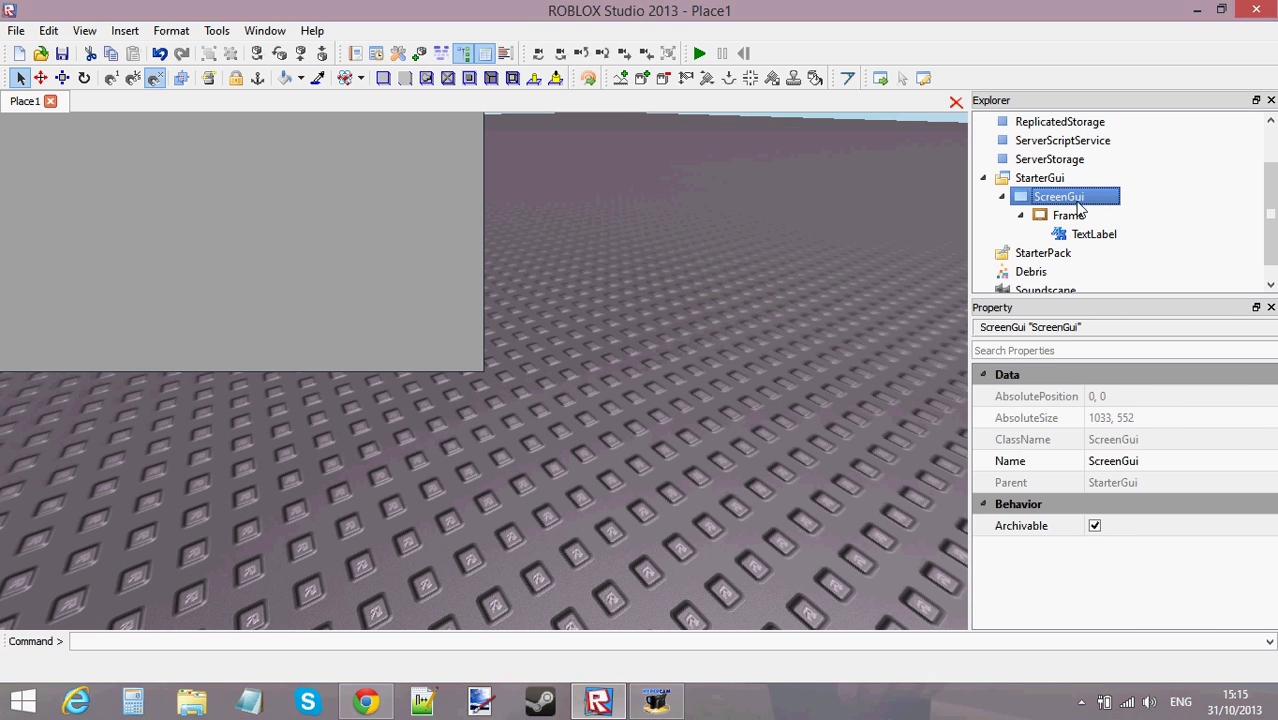
left_click_drag(962, 115, 3, 622)
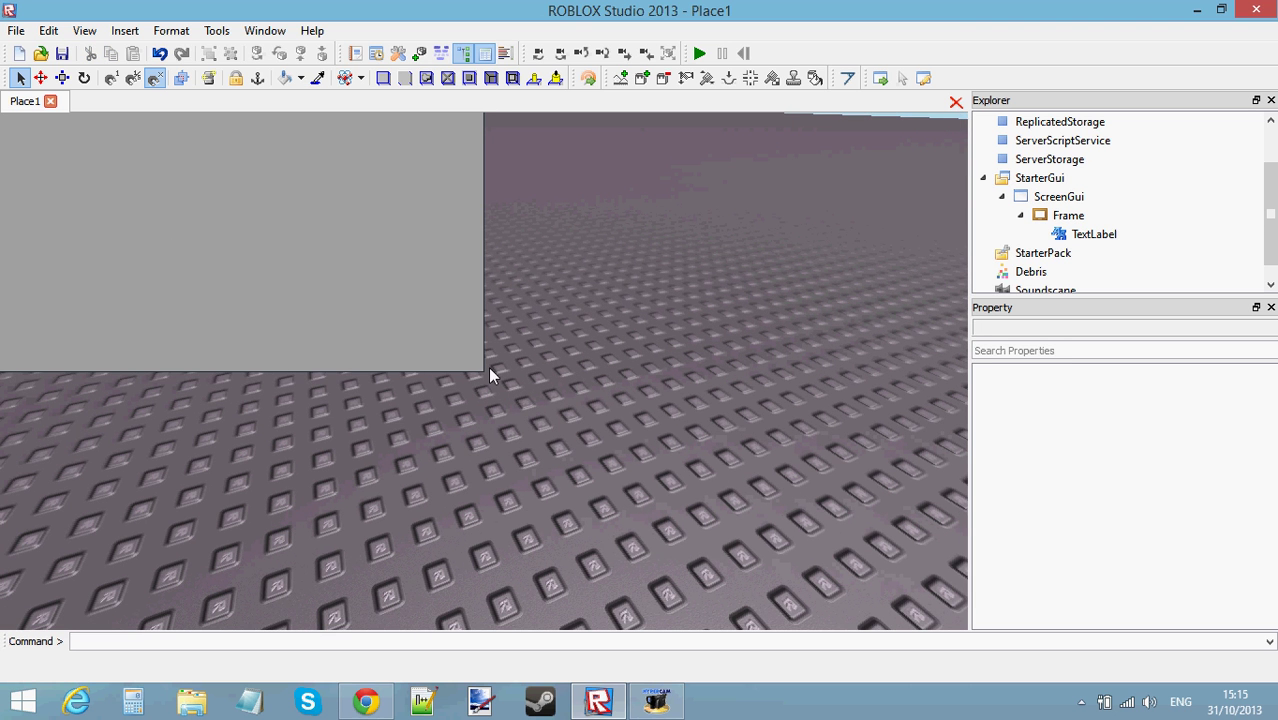
Step: Change the TextLabel's BackgroundColor3 to green, RGB 52, 165, 18
left_click(1088, 236)
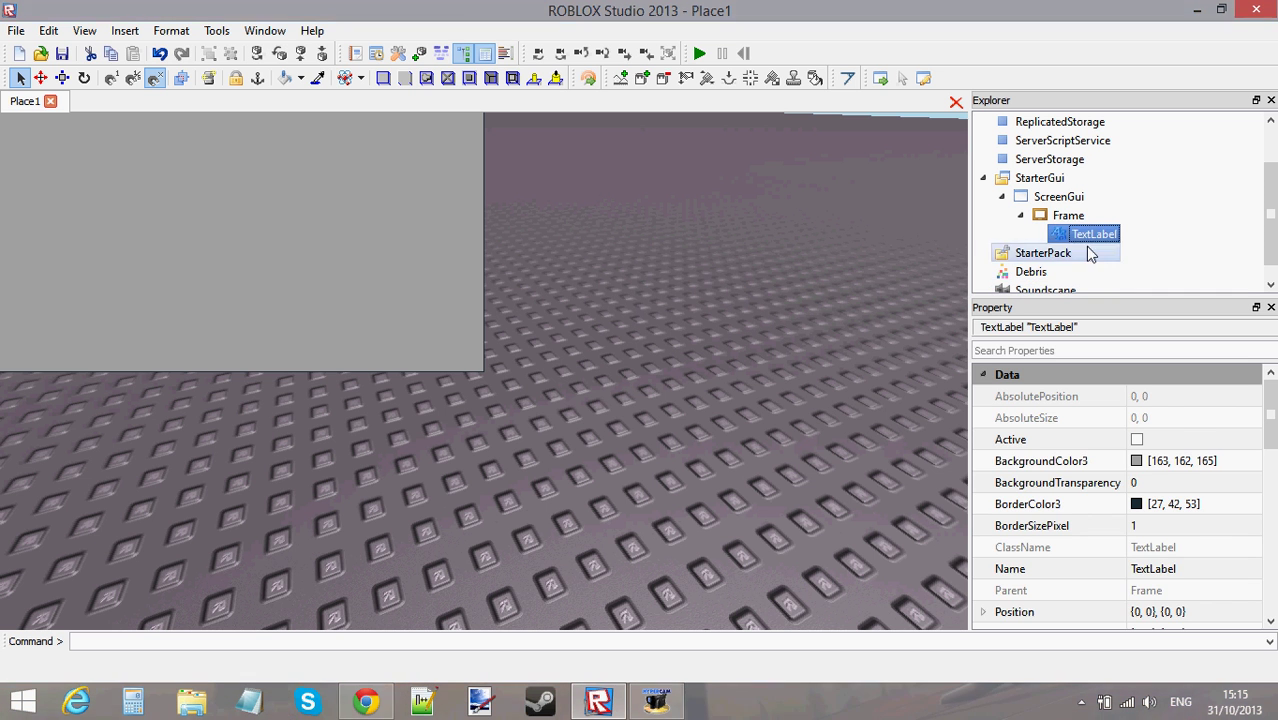
left_click(1080, 216)
left_click(1088, 234)
left_click(1199, 465)
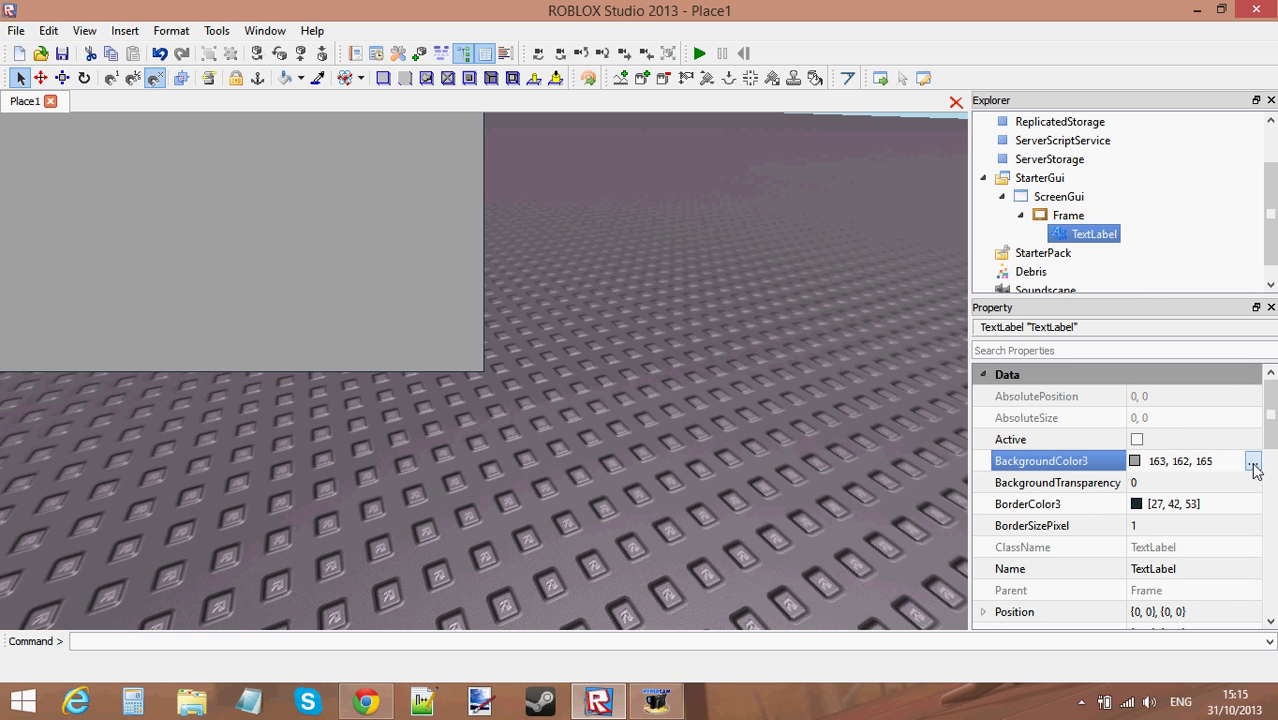
left_click(1252, 462)
left_click_drag(747, 273, 770, 214)
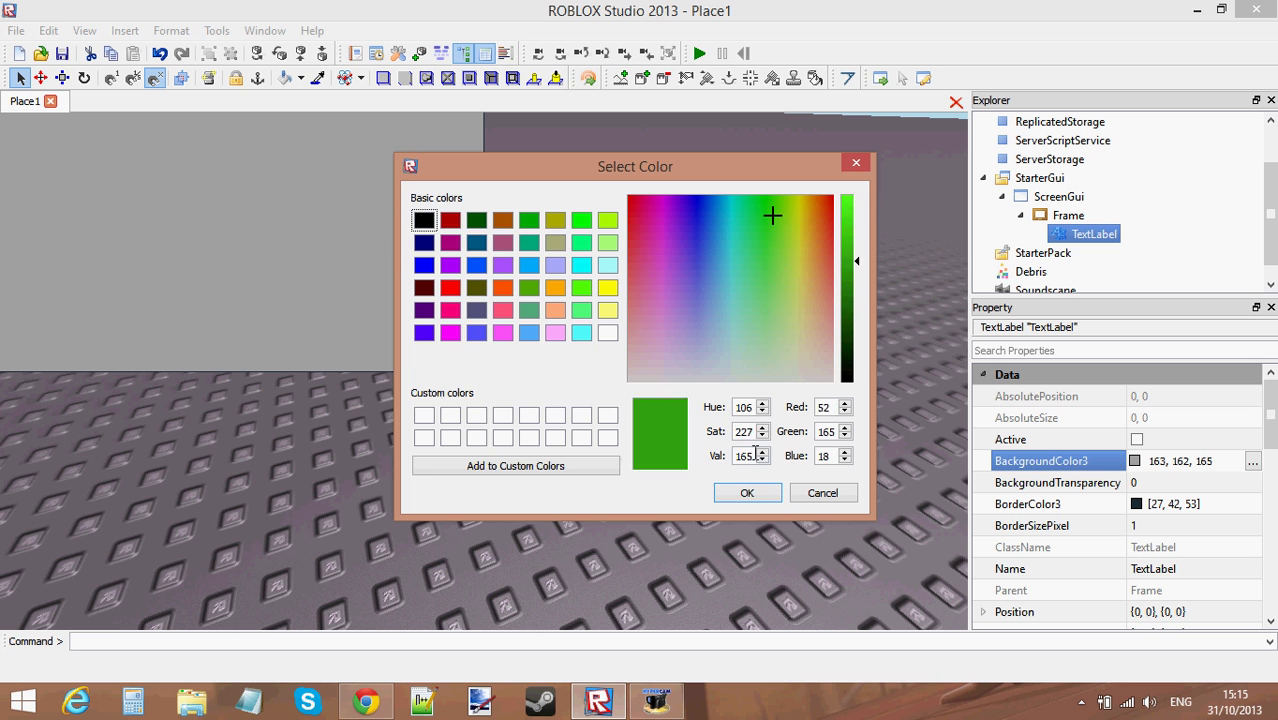
left_click(764, 491)
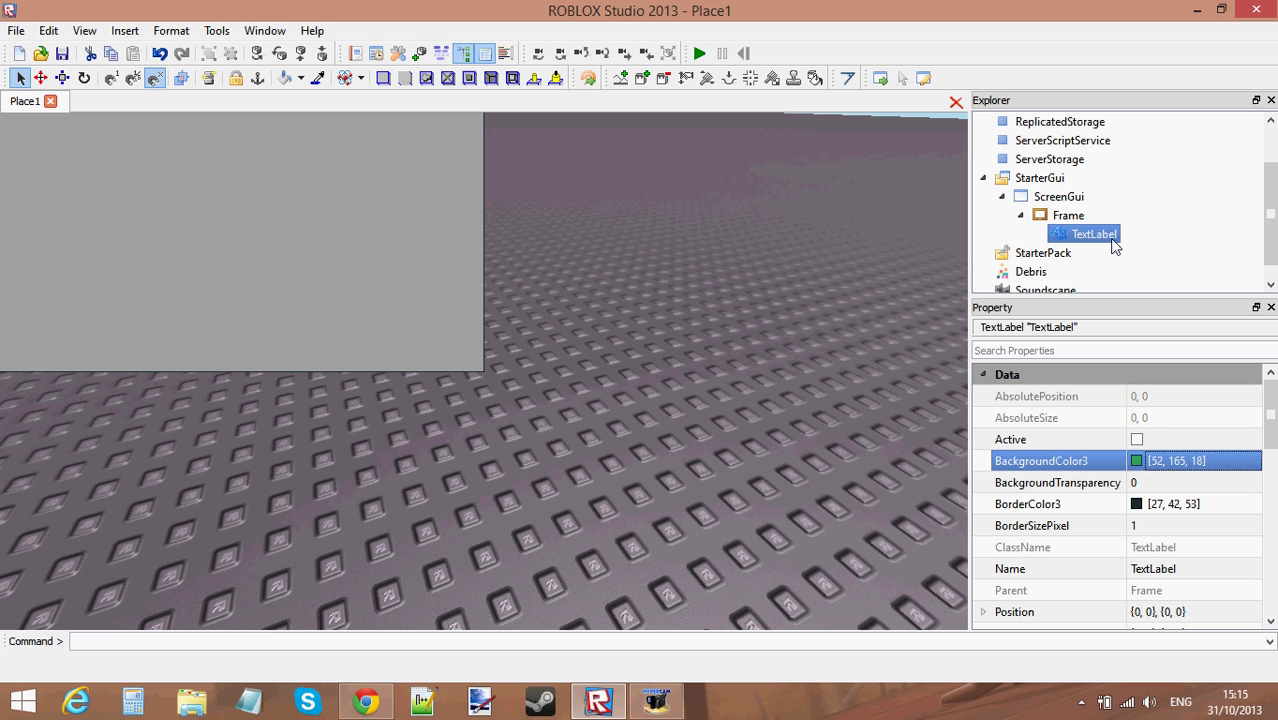
Step: Set the X Scale of the TextLabel's Size to 0.5
left_click(1088, 219)
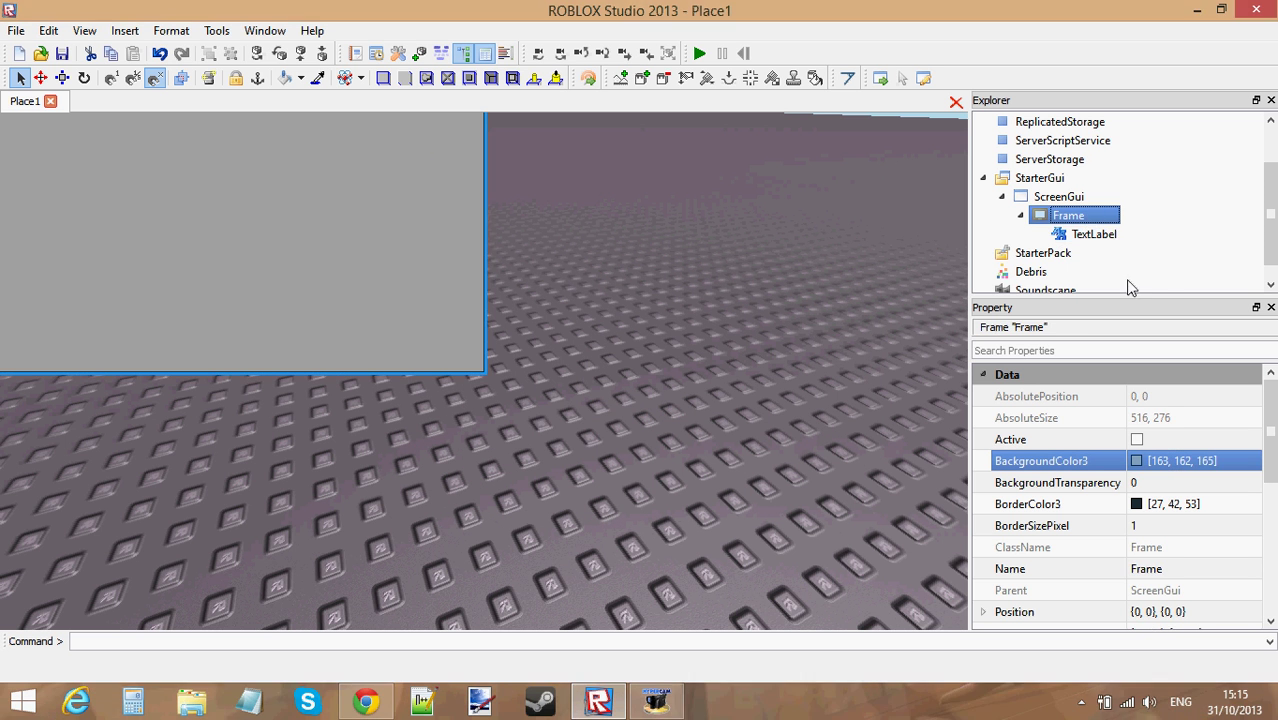
left_click(1094, 233)
scroll(1195, 540, "down", 2)
left_click(1155, 508)
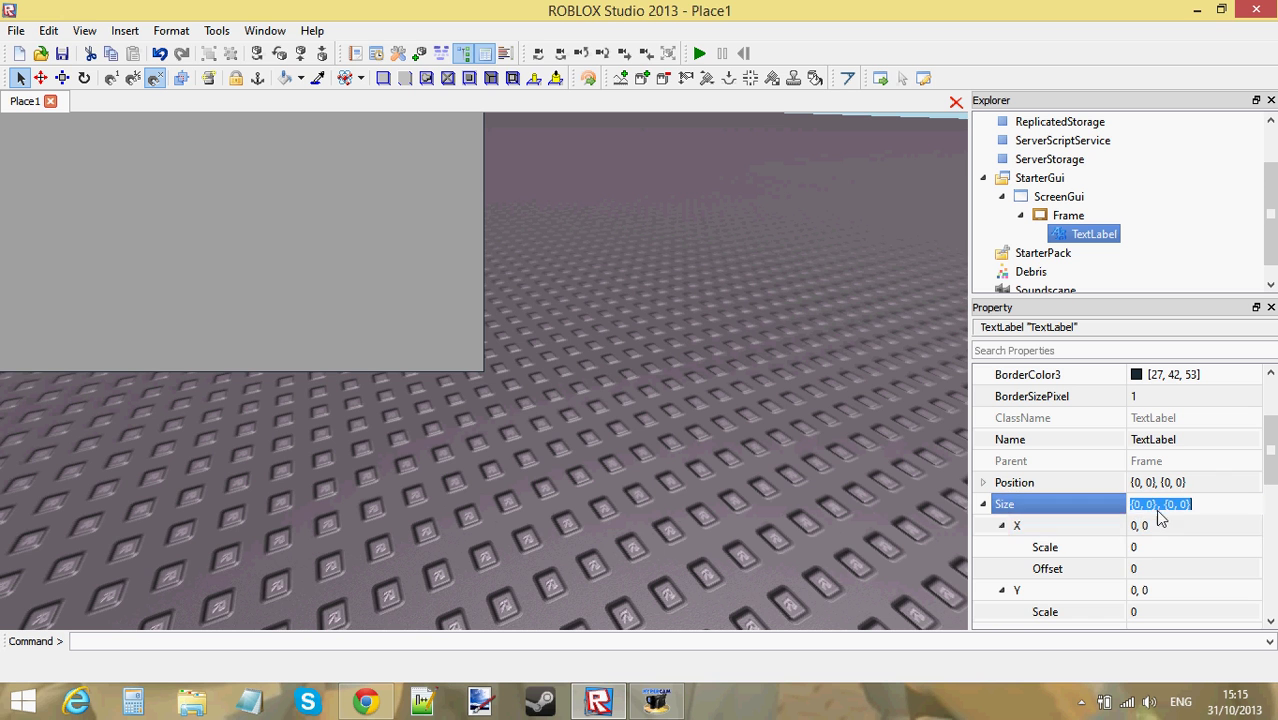
left_click(1140, 547)
type(".5")
key("Return")
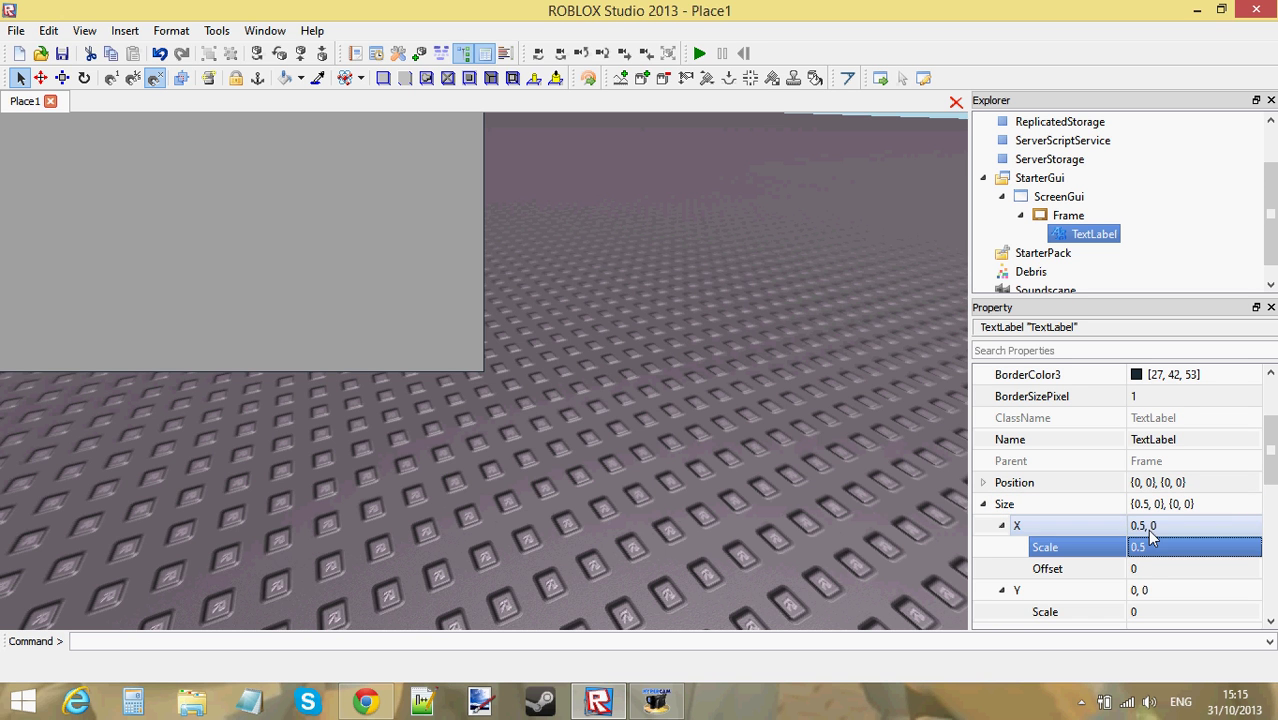
Step: Set the Y Scale of the TextLabel's Size to 0.5 and deselect the TextLabel
left_click(1182, 611)
type(".5")
key("Return")
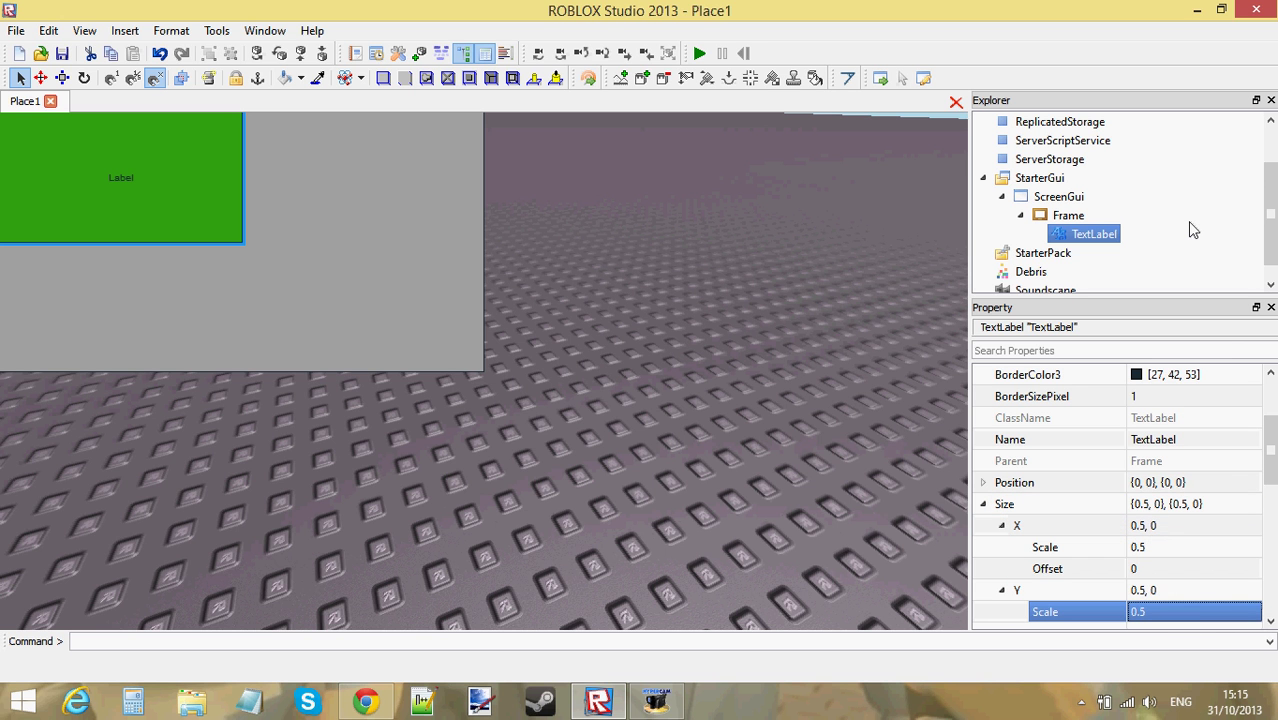
left_click(736, 248)
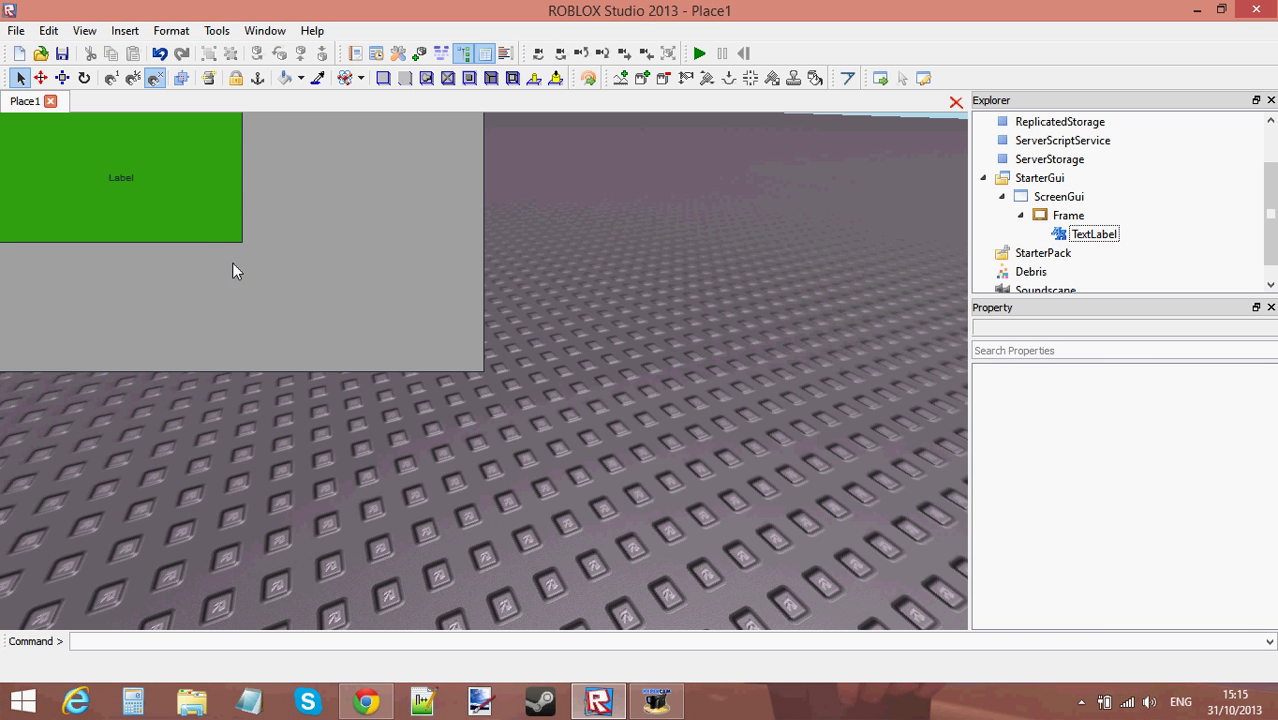
Step: Move the TextLabel out of the Frame directly into the ScreenGui and check its Size relative to the new parent
left_click(1090, 234)
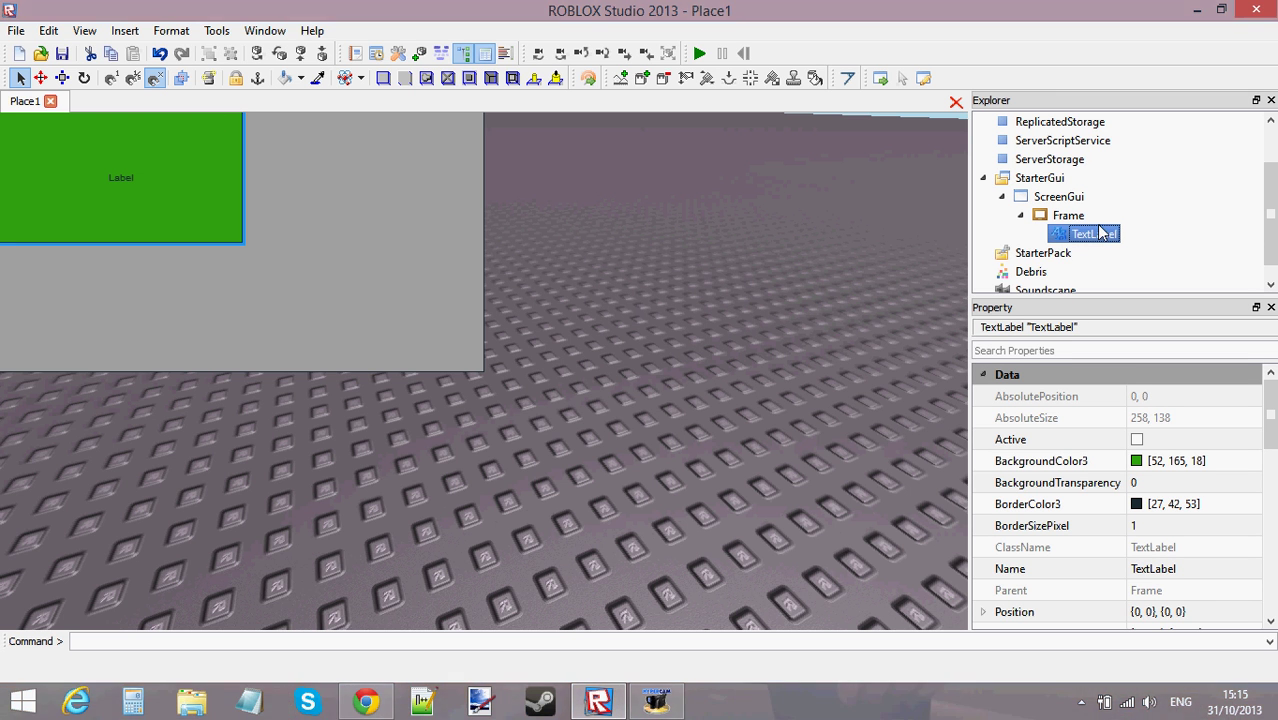
left_click_drag(1064, 237, 1080, 198)
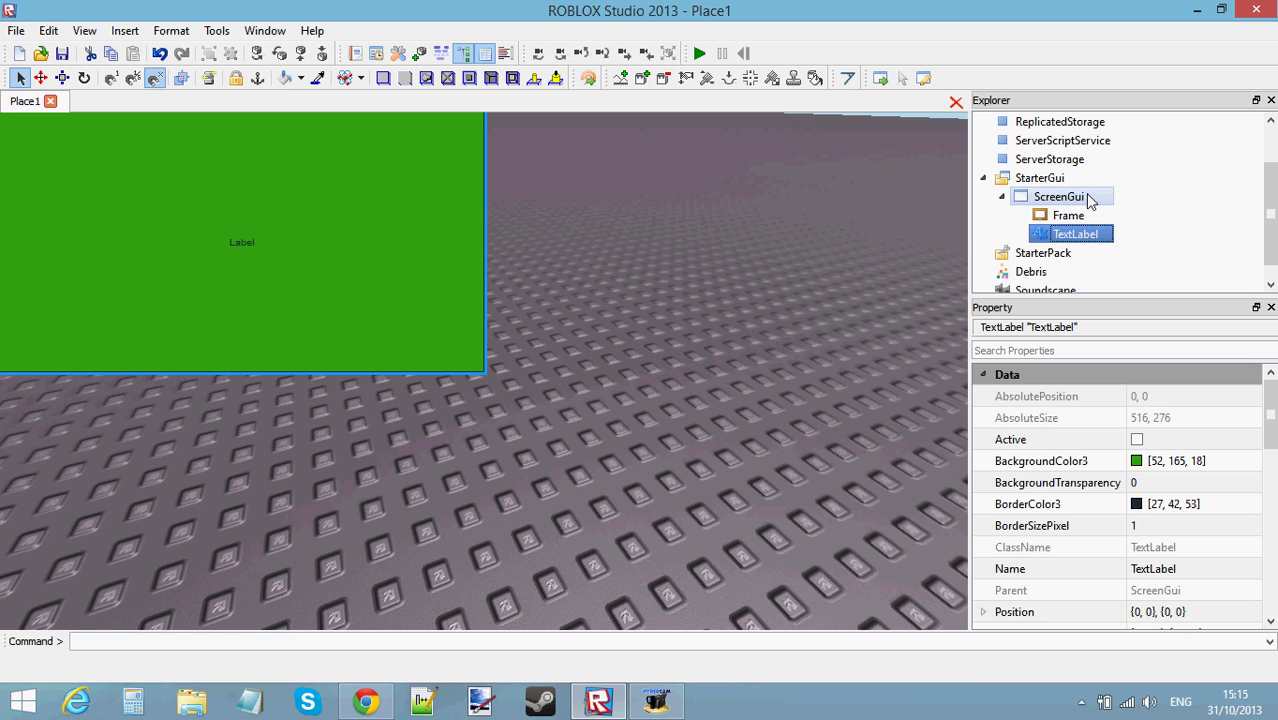
left_click(1186, 211)
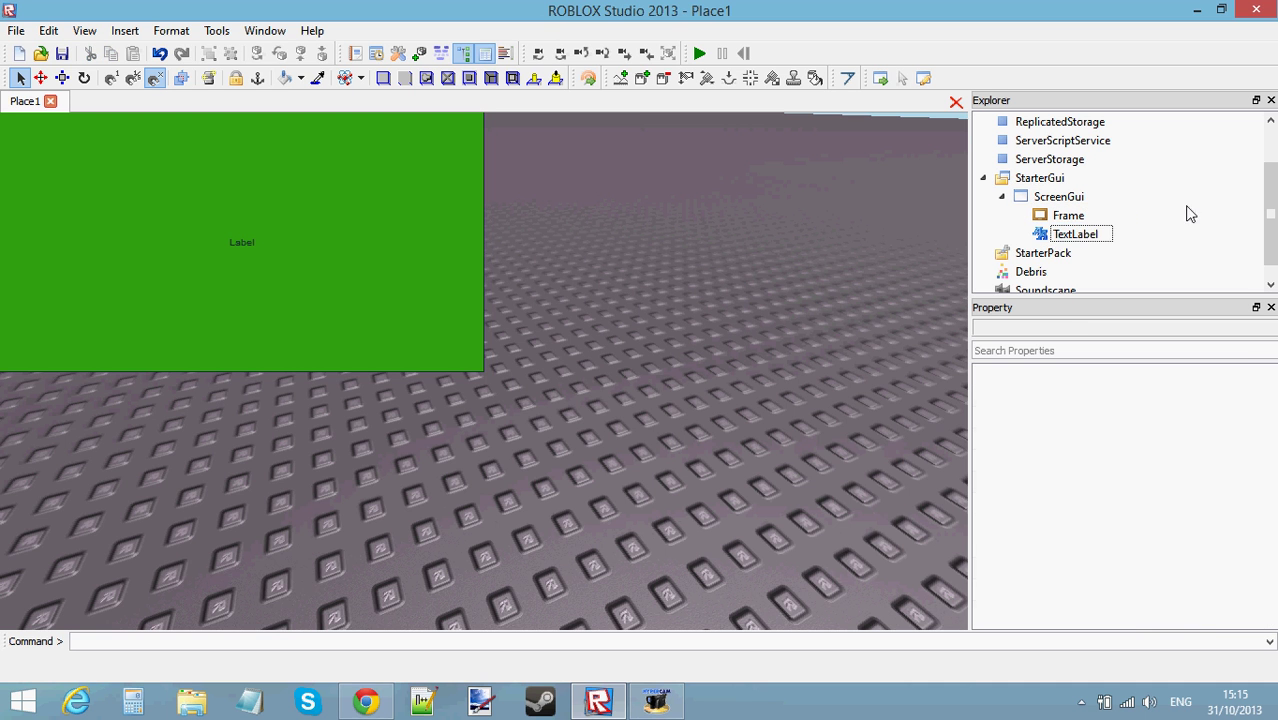
left_click(1078, 234)
left_click(1068, 215)
left_click(1082, 236)
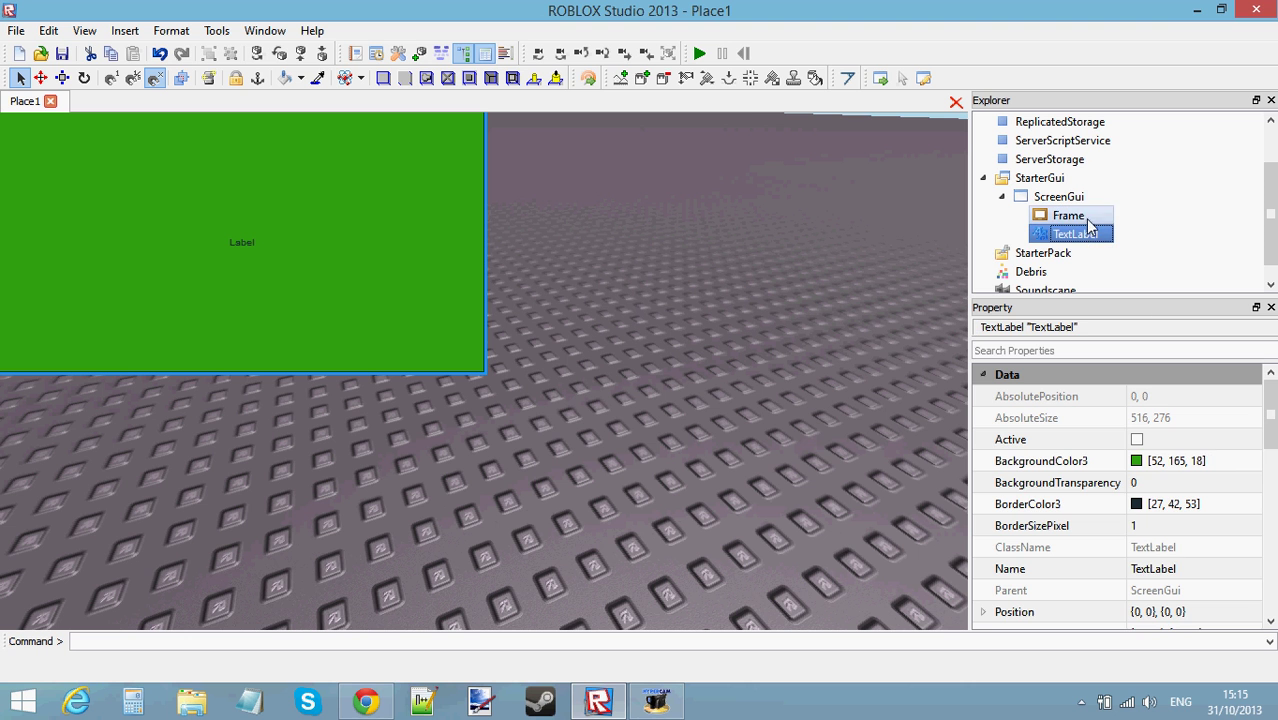
scroll(1275, 405, "down", 3)
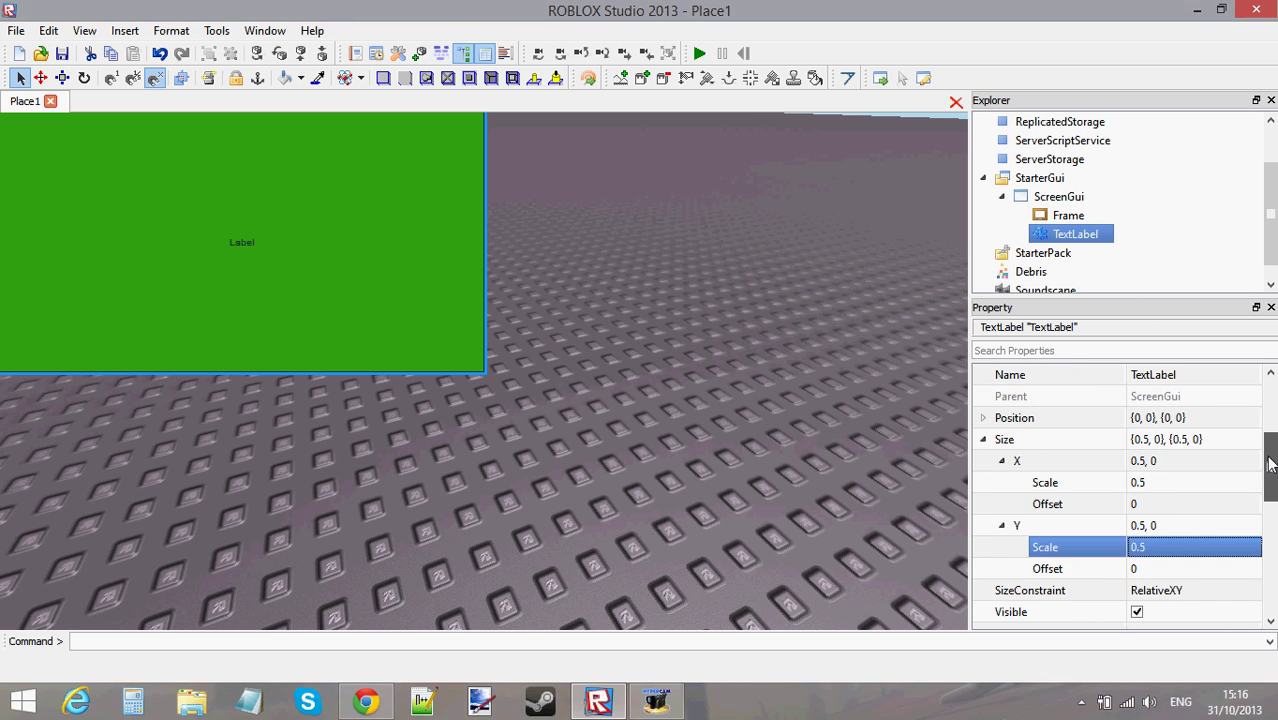
scroll(1275, 405, "up", 3)
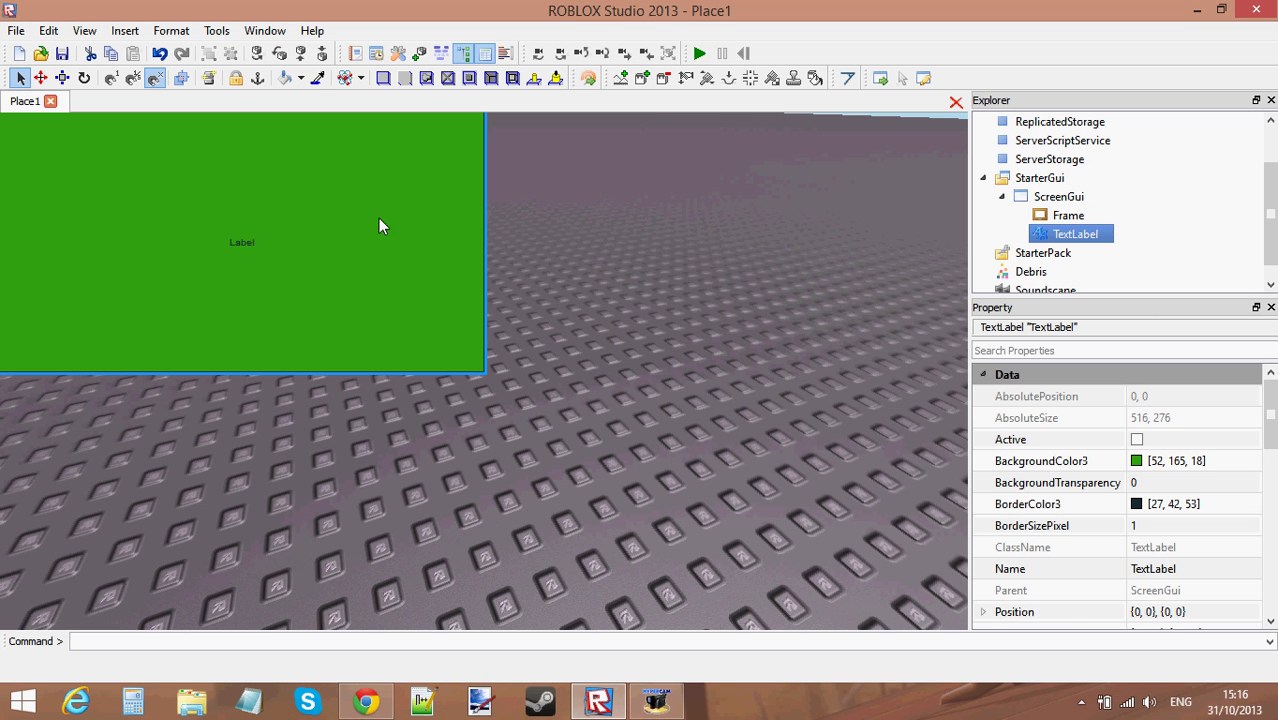
left_click(1060, 197)
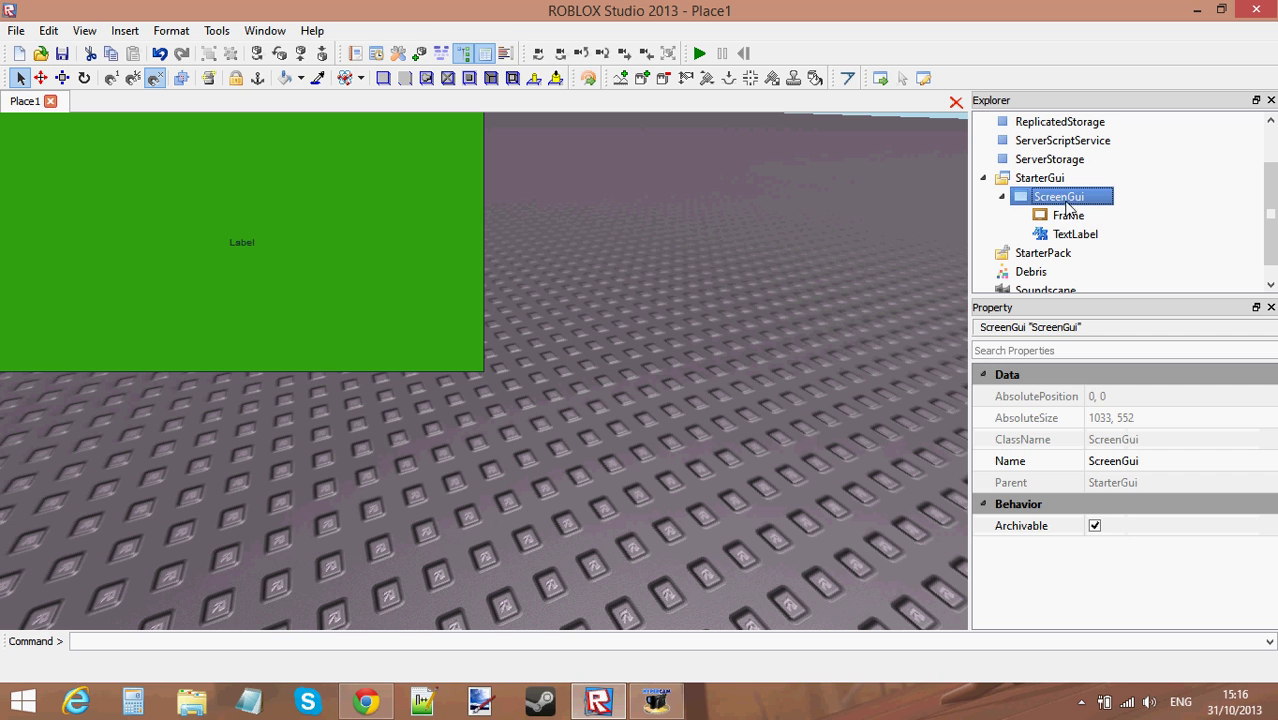
Step: Nest the TextLabel inside the Frame again and compare the Frame, TextLabel and ScreenGui by selecting each
left_click(1175, 228)
left_click_drag(1060, 238, 1087, 222)
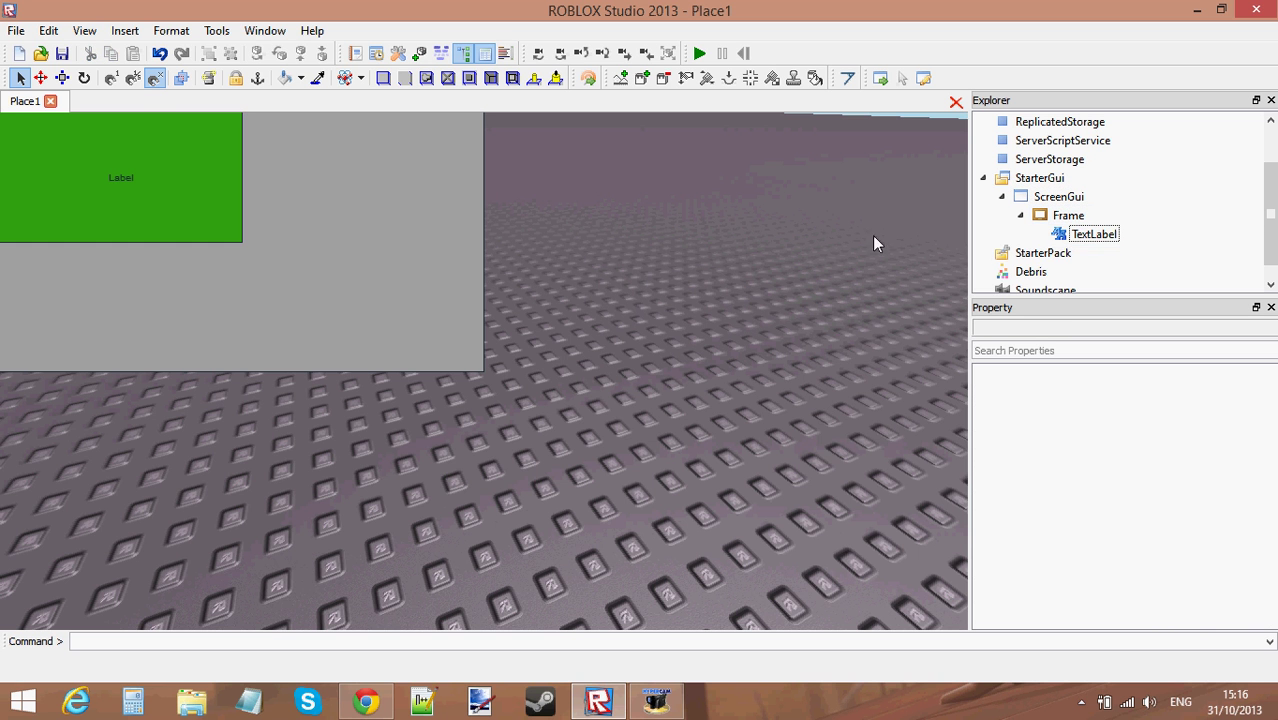
left_click(1107, 236)
left_click(1080, 215)
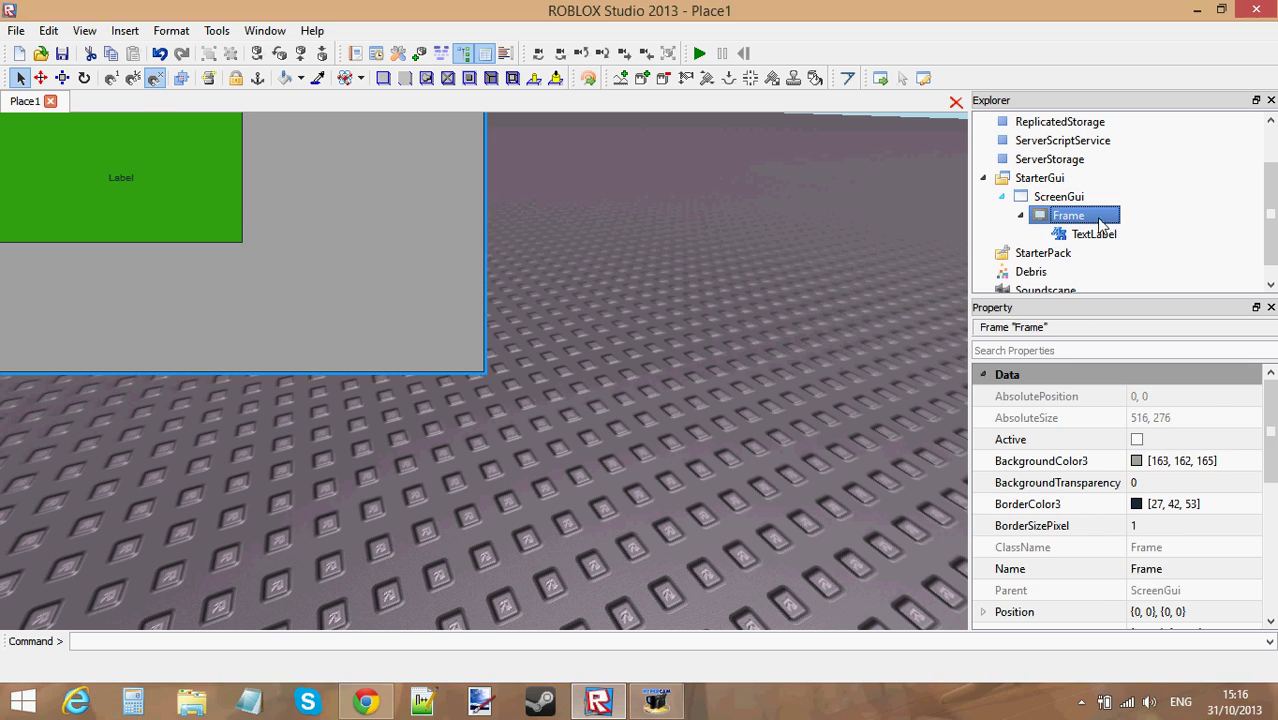
left_click(1098, 234)
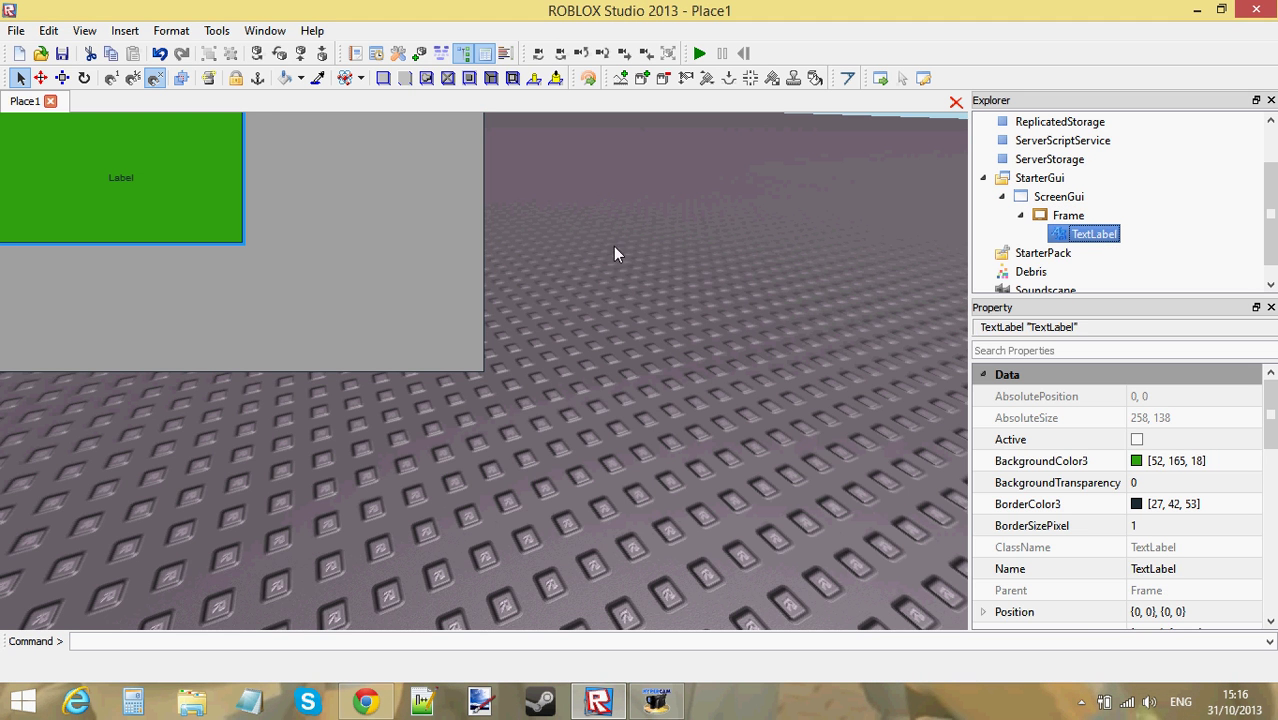
left_click_drag(278, 290, 514, 422)
left_click(1100, 196)
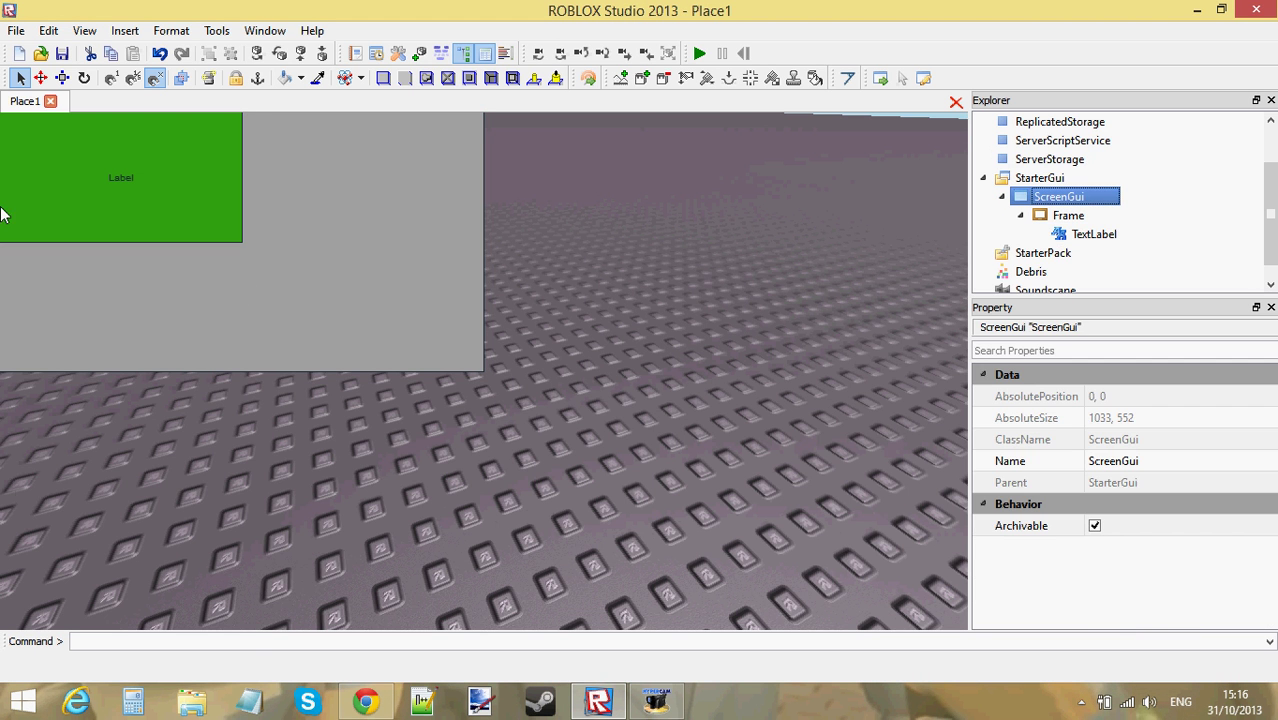
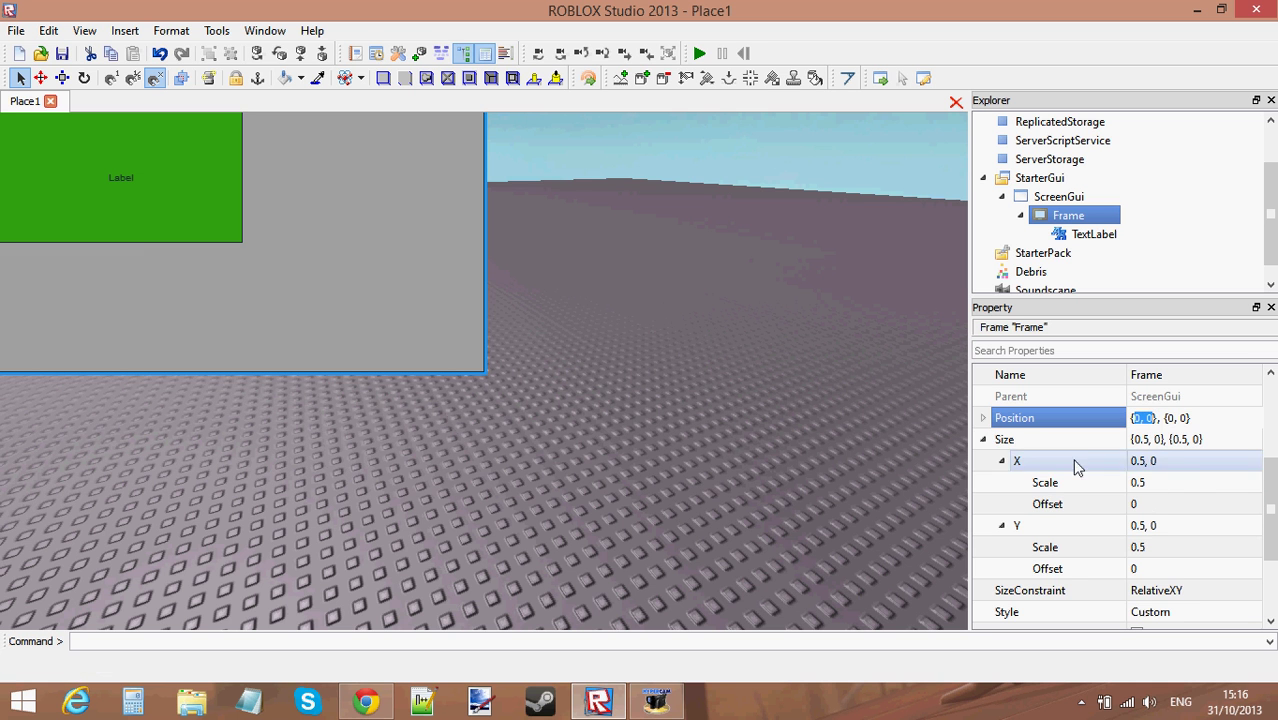
Step: Collapse the Frame's Size property and set the X Scale of its Position to 0.1
left_click(985, 440)
left_click(1196, 419)
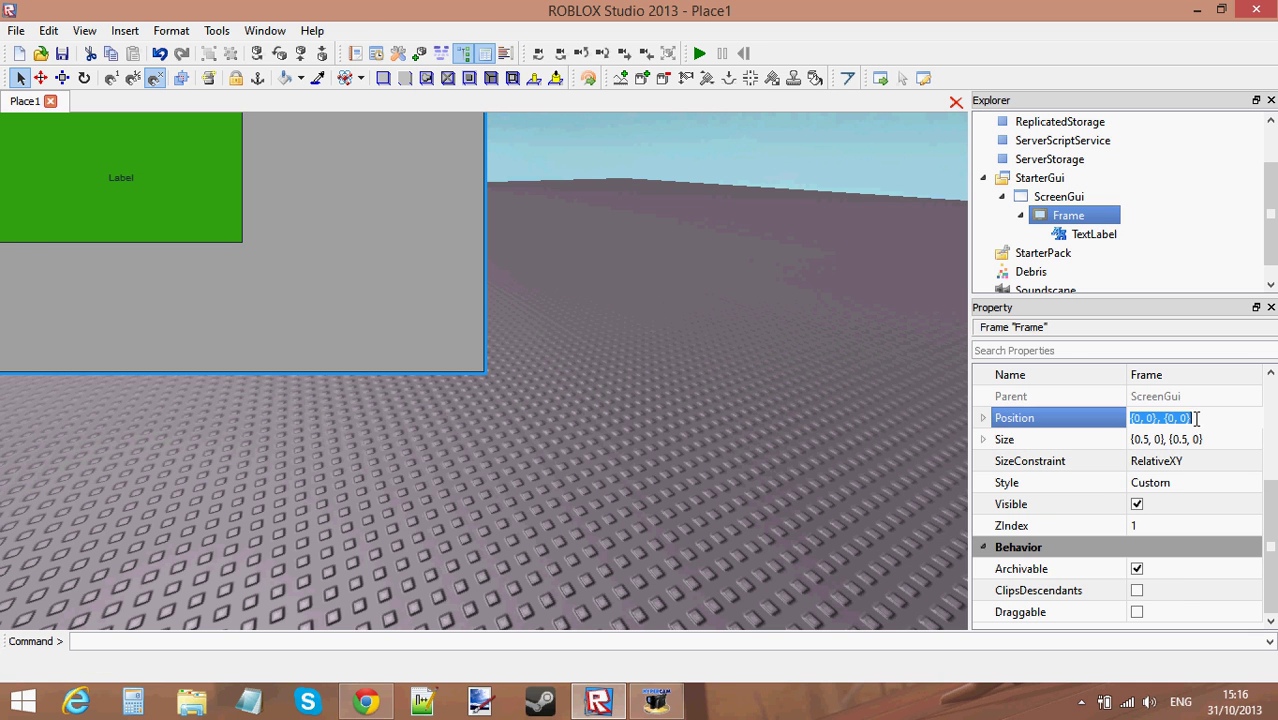
left_click(1143, 419)
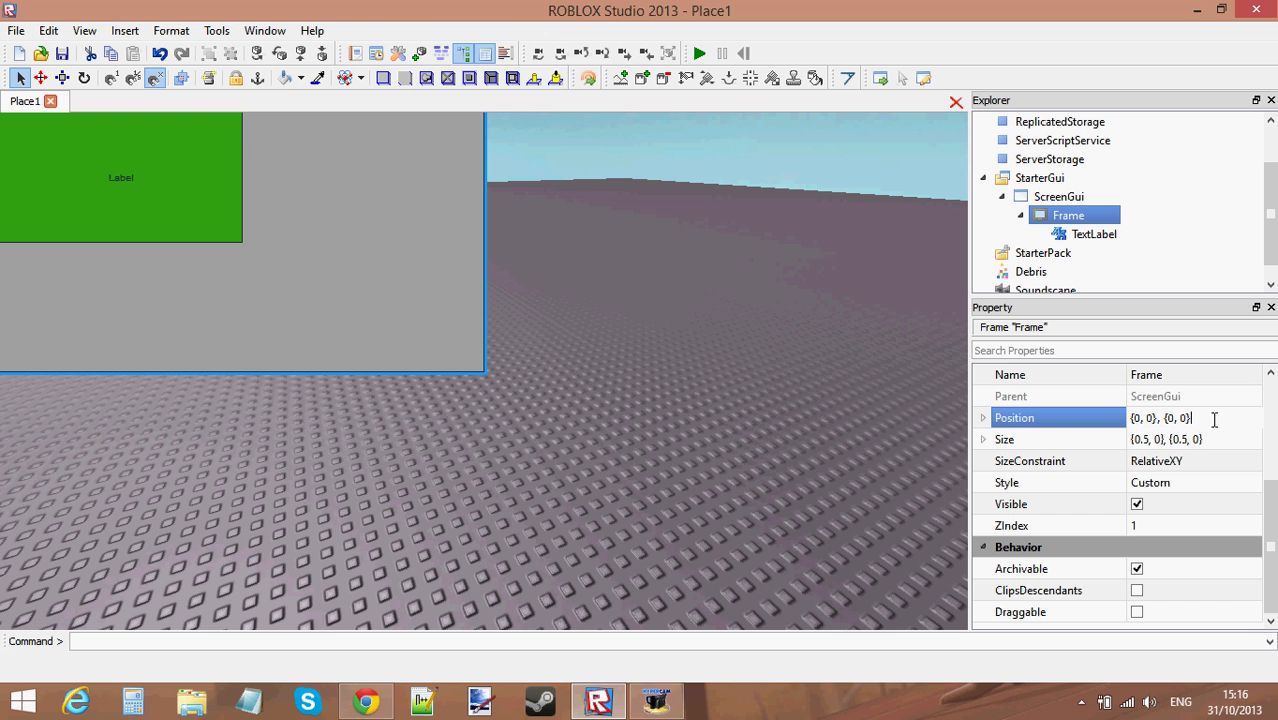
left_click_drag(1133, 419, 1161, 420)
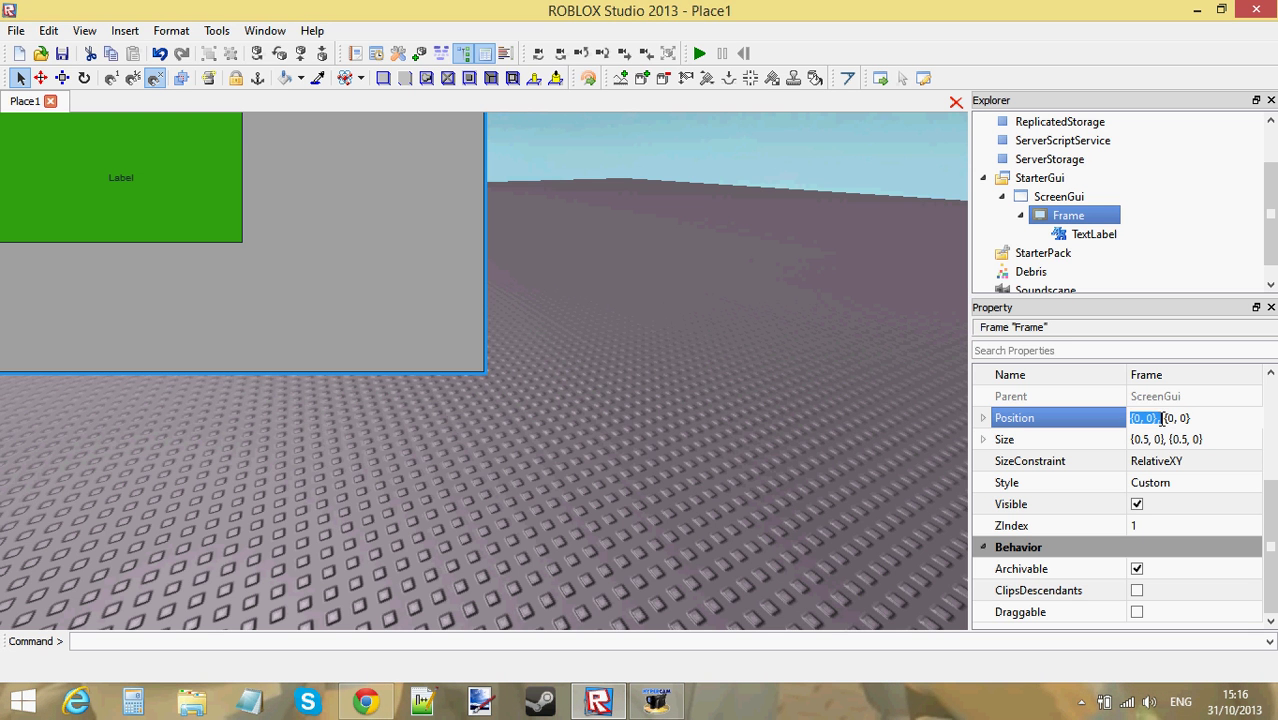
left_click(1140, 419)
left_click_drag(1145, 418, 1152, 418)
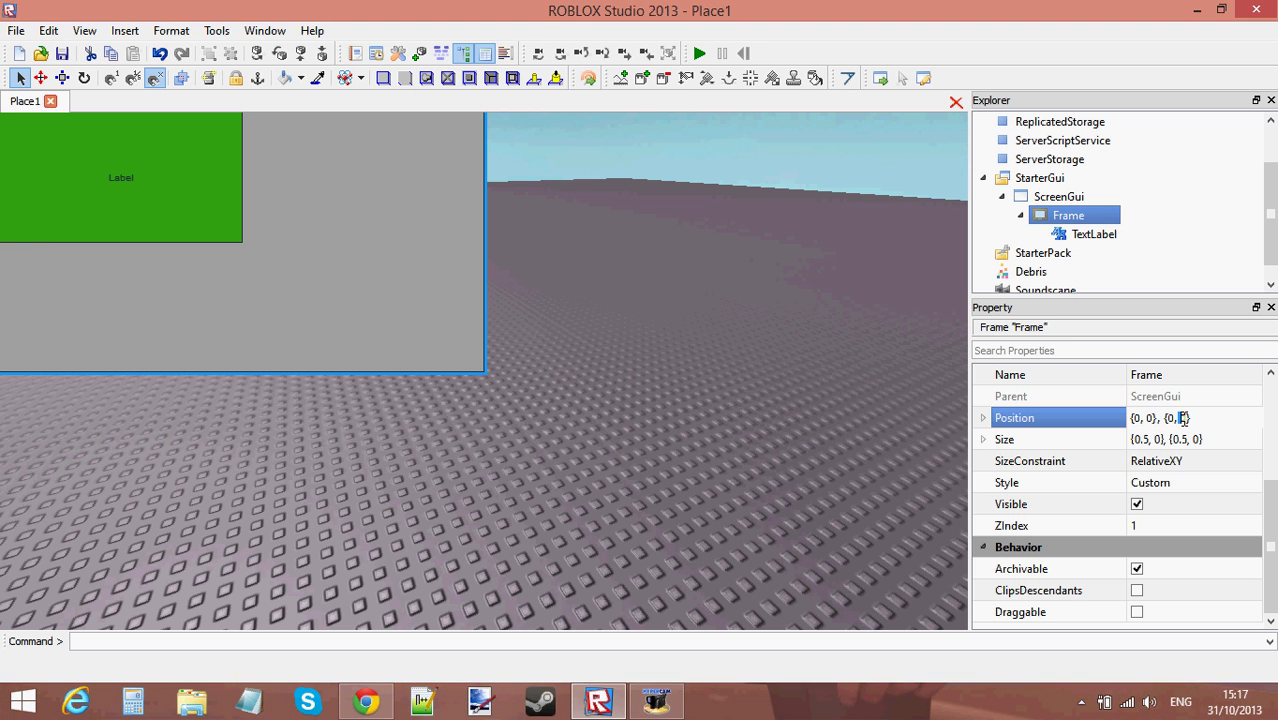
double_click(1183, 418)
key("Return")
type(".1")
key("Return")
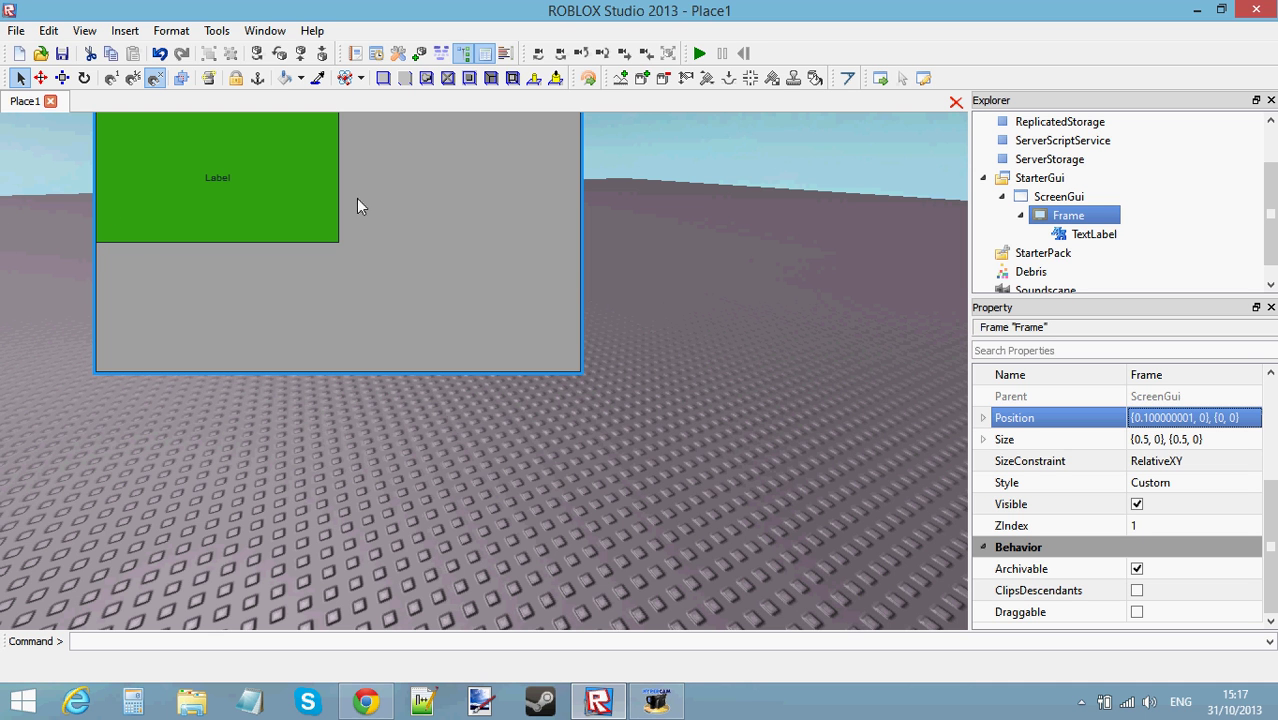
Step: Set the X Scale of the Frame's Size to 0.35
left_click(1181, 417)
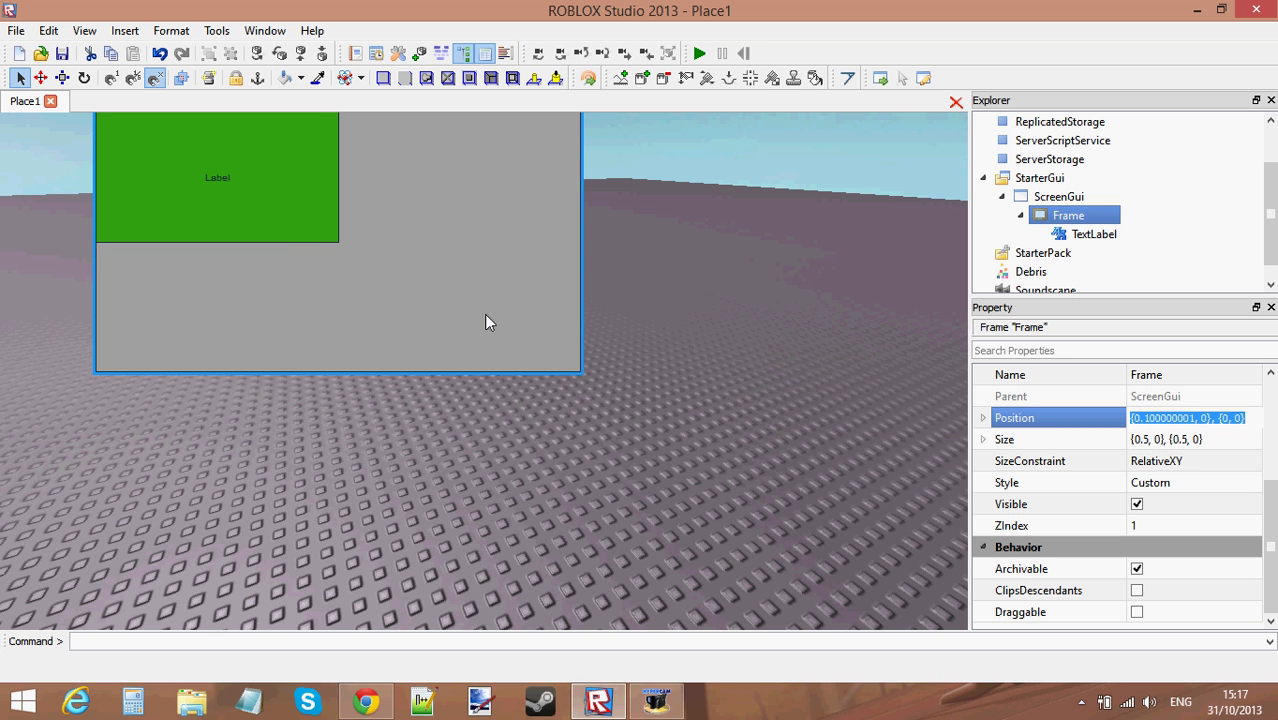
left_click(1240, 420)
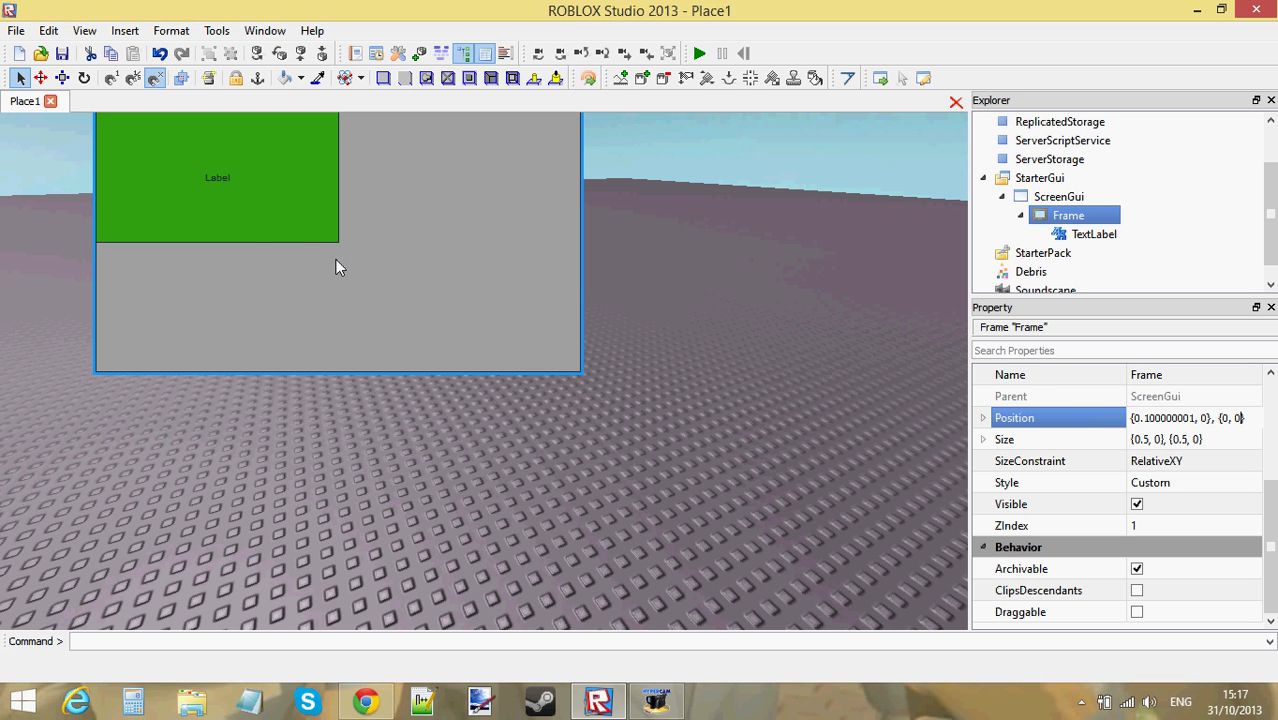
left_click(1202, 439)
left_click(1148, 440)
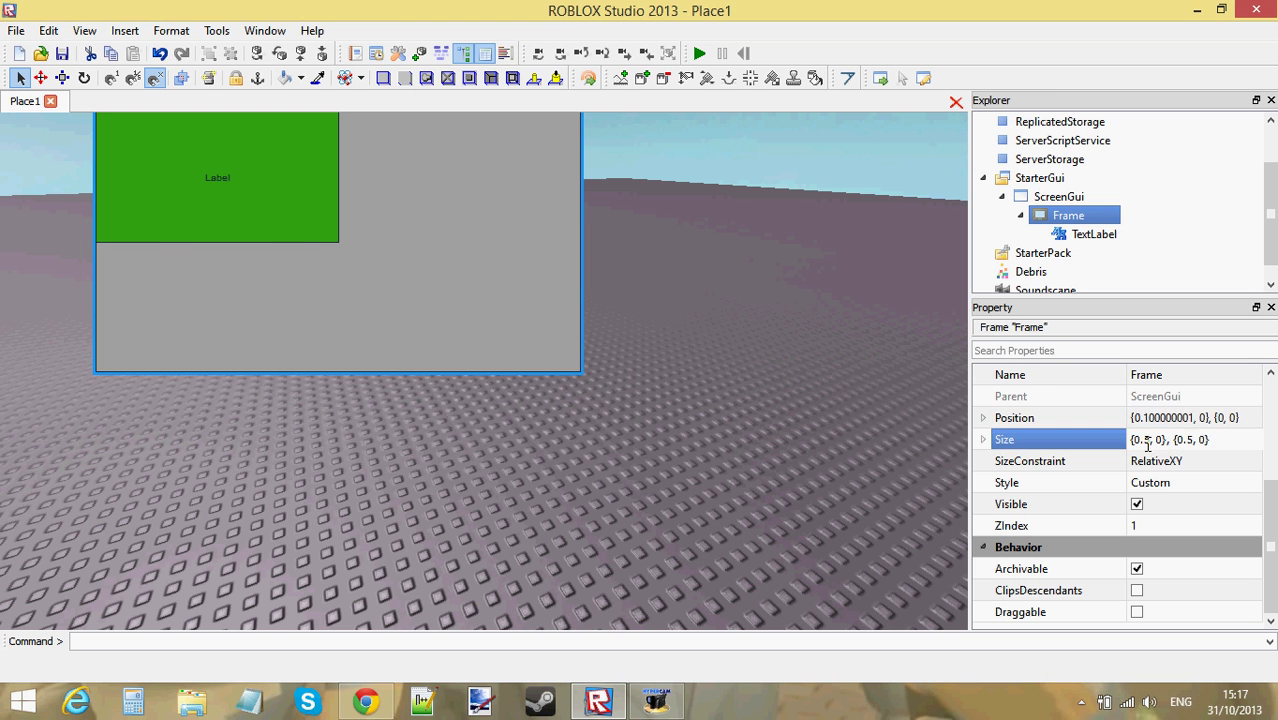
key("BackSpace")
type("35")
key("Return")
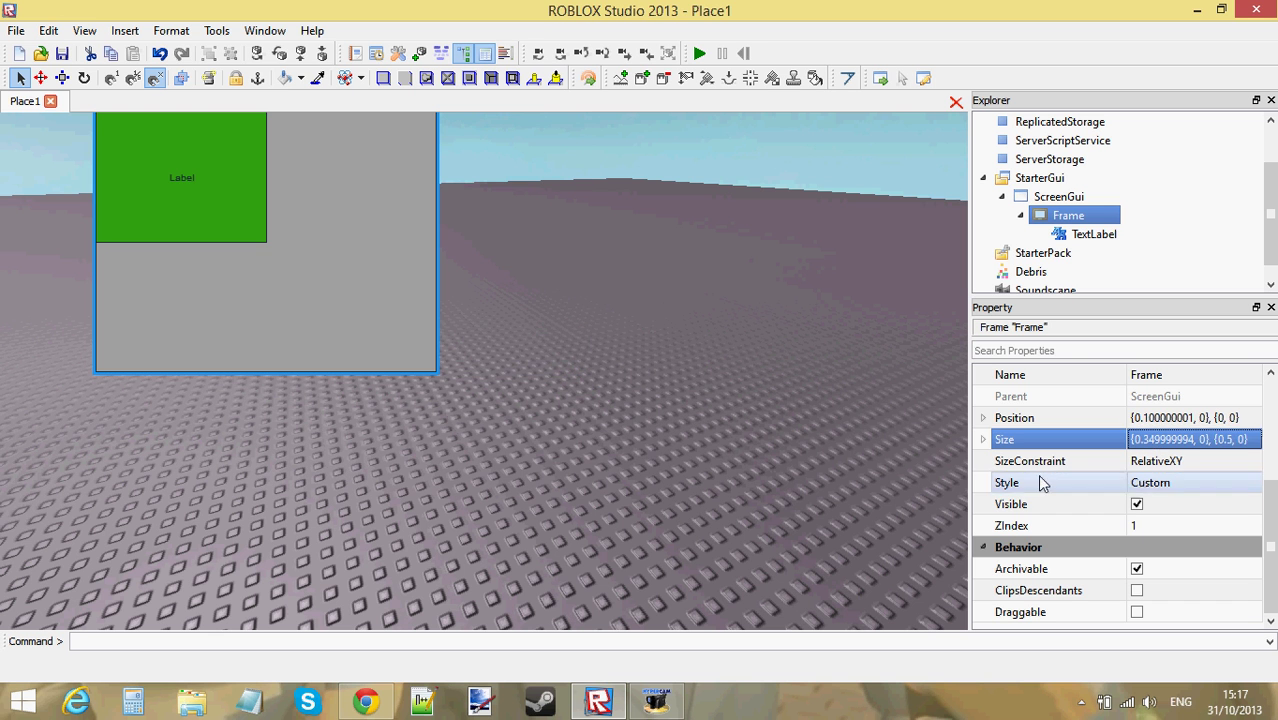
Step: Set the X Scale of the Frame's Position to 0.2
left_click(1174, 420)
left_click(1250, 420)
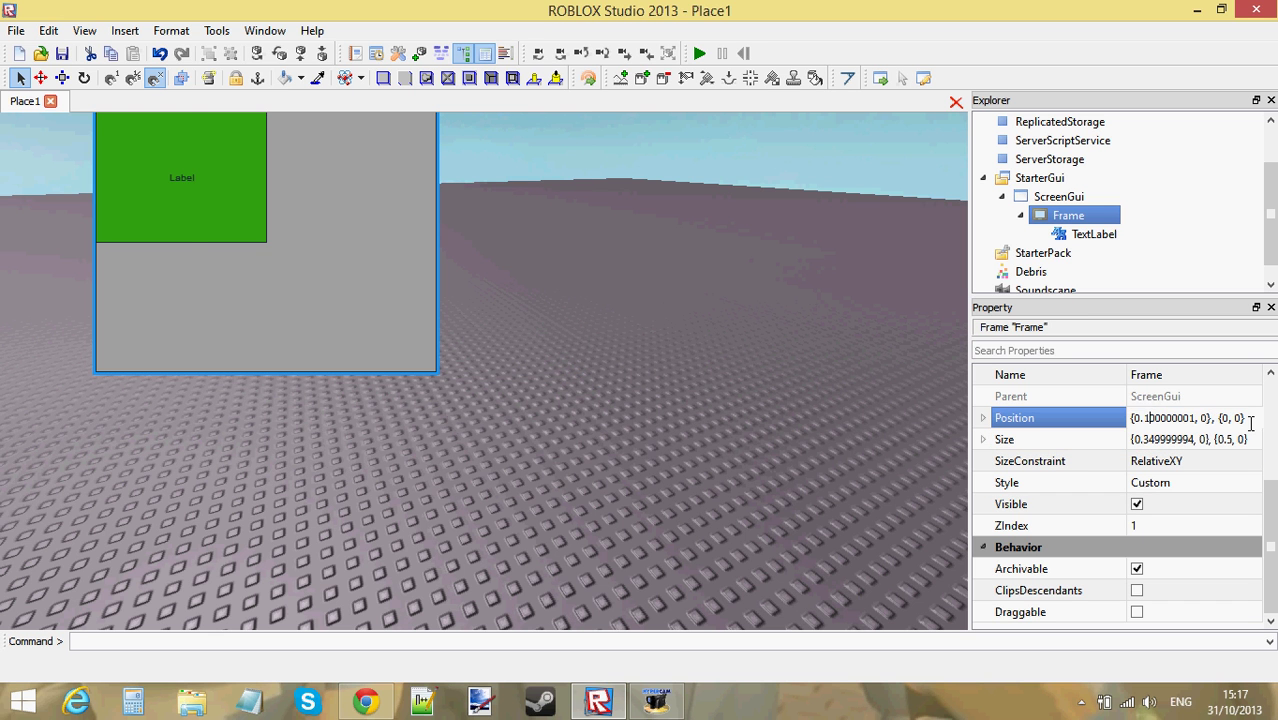
key("BackSpace")
type("2")
key("Return")
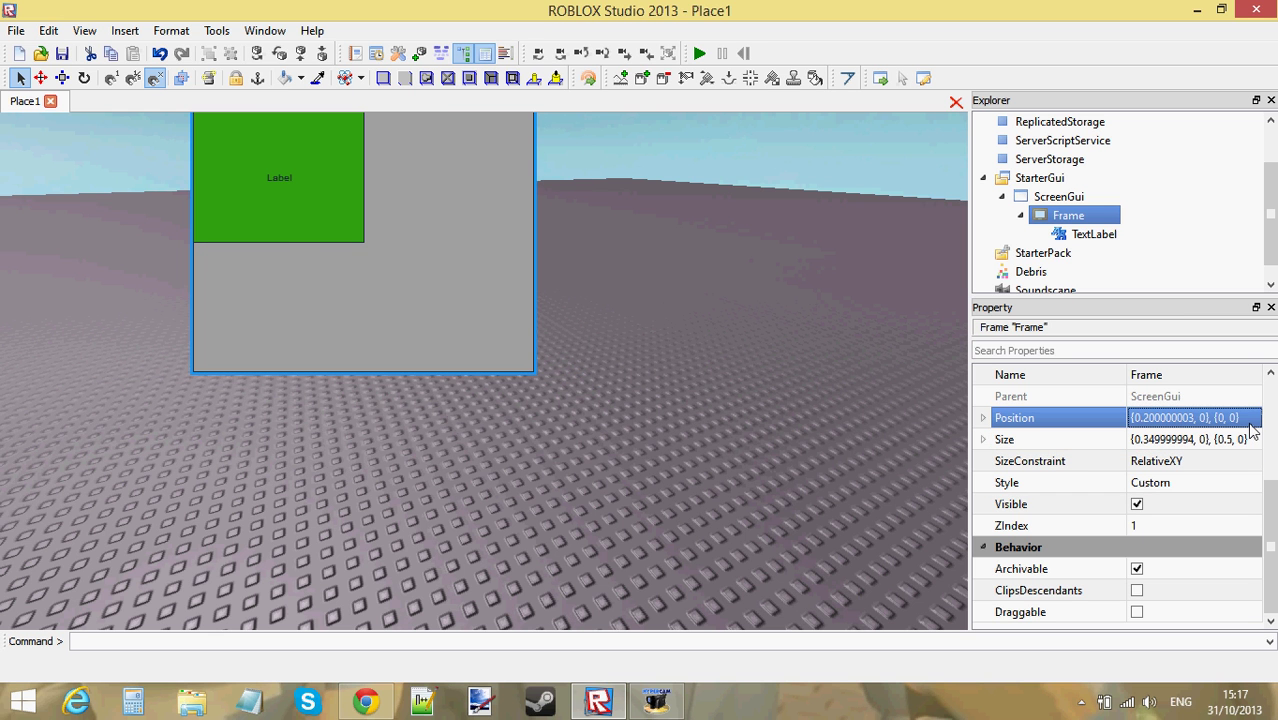
Step: Set the X Scale of the Frame's Position to 0.1
left_click(1145, 418)
type("1")
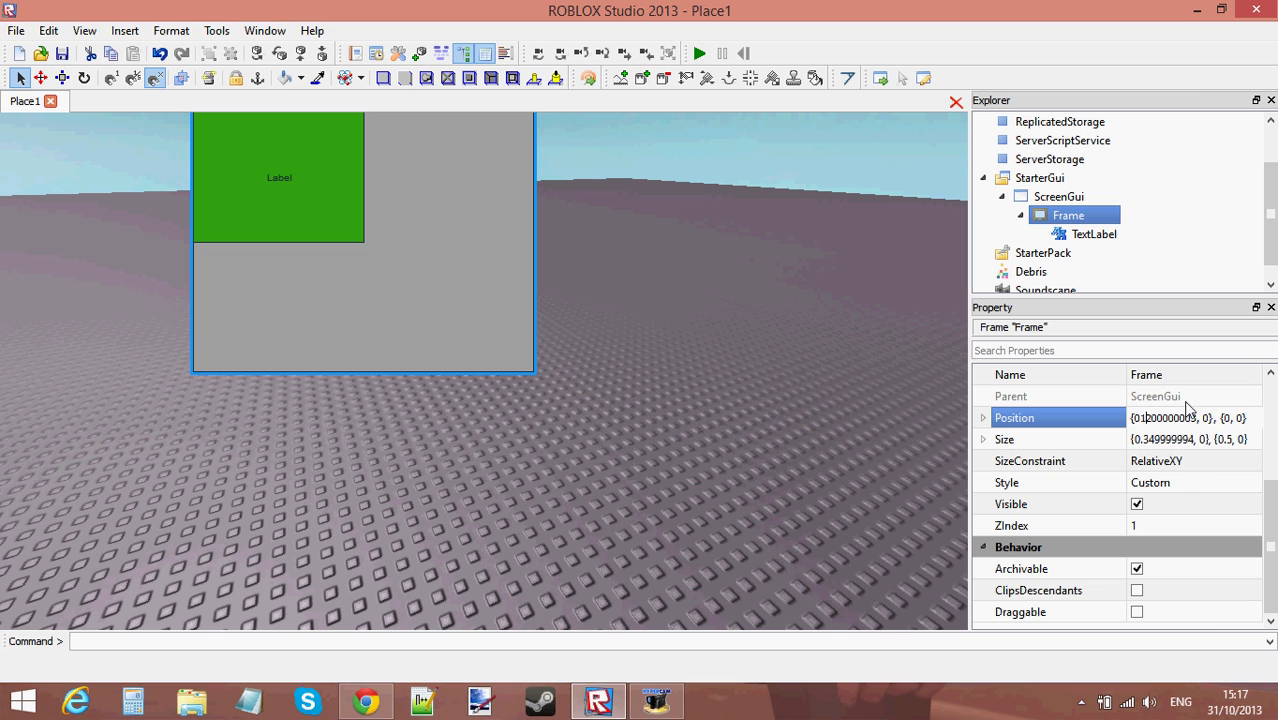
key("Delete")
key("Return")
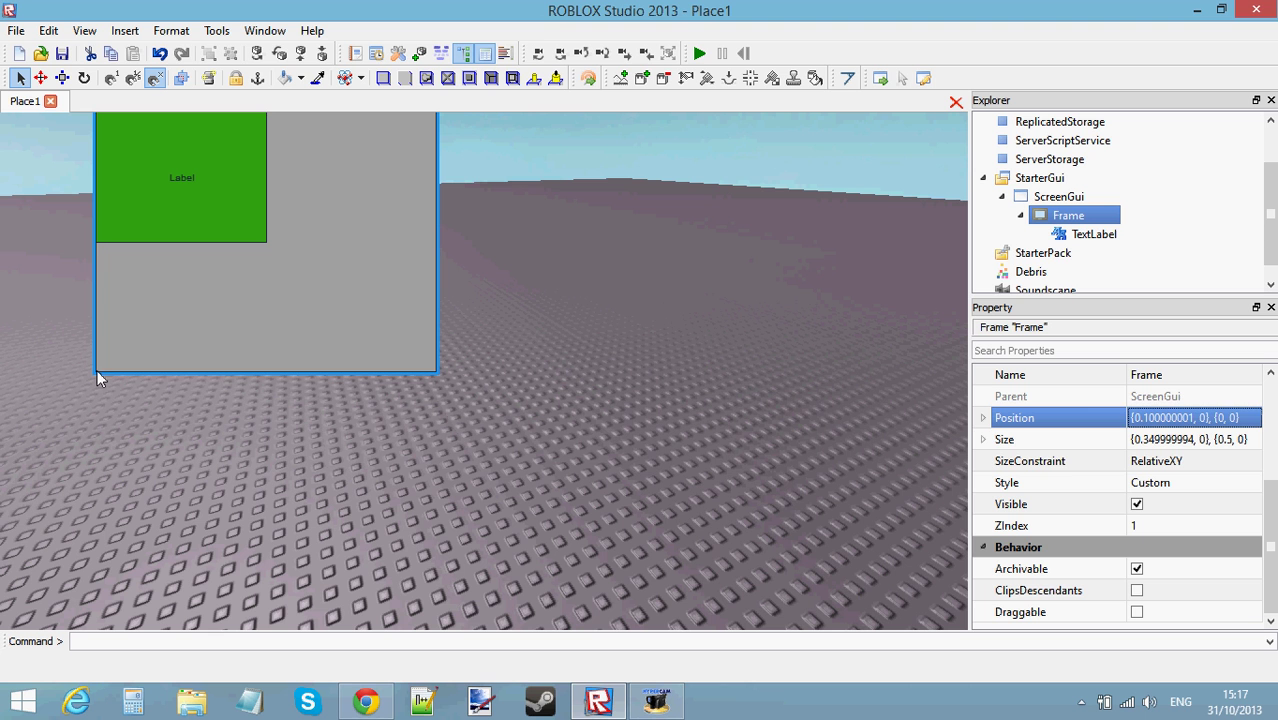
Step: Set the X Scale of the Frame's Position to 0.25
left_click_drag(1141, 417, 1189, 418)
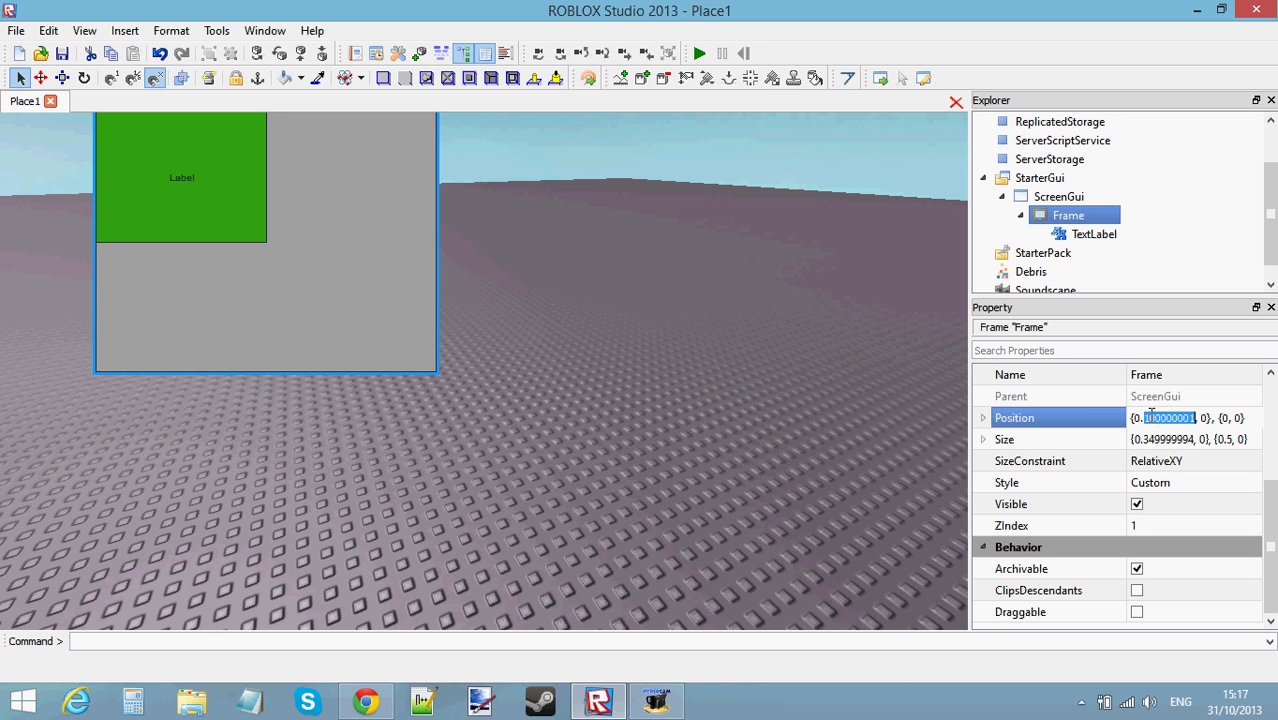
key("Right")
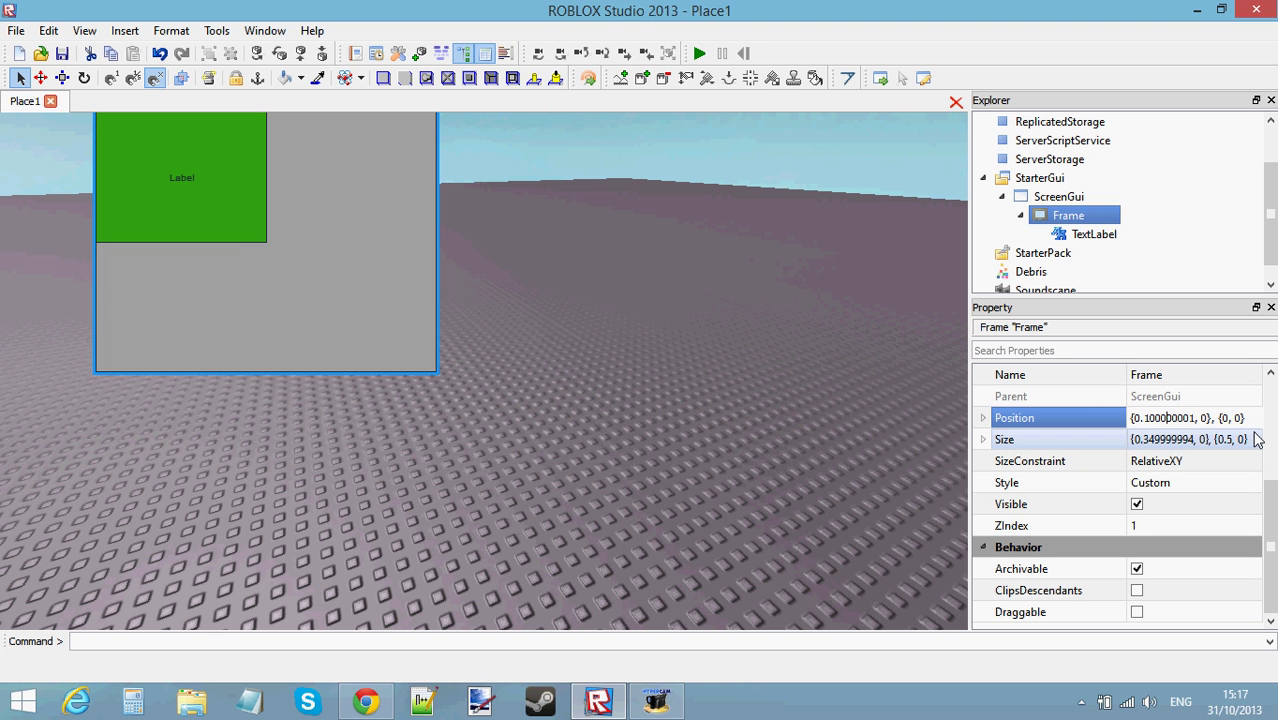
key("Delete")
key("Delete")
key("Delete")
key("Delete")
key("Delete")
key("Delete")
key("Delete")
key("Delete")
key("Delete")
type("25")
key("Return")
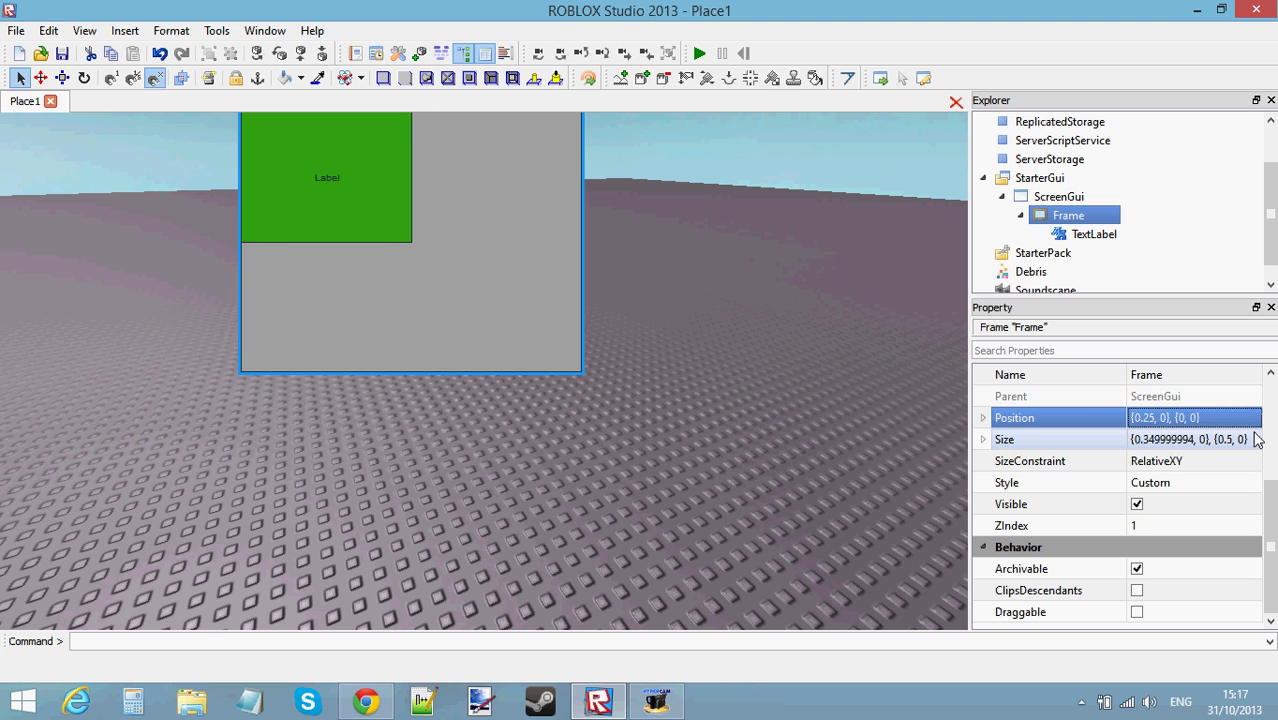
Step: Clear the selection, reselect the Frame and inspect its Position value
left_click(1247, 417)
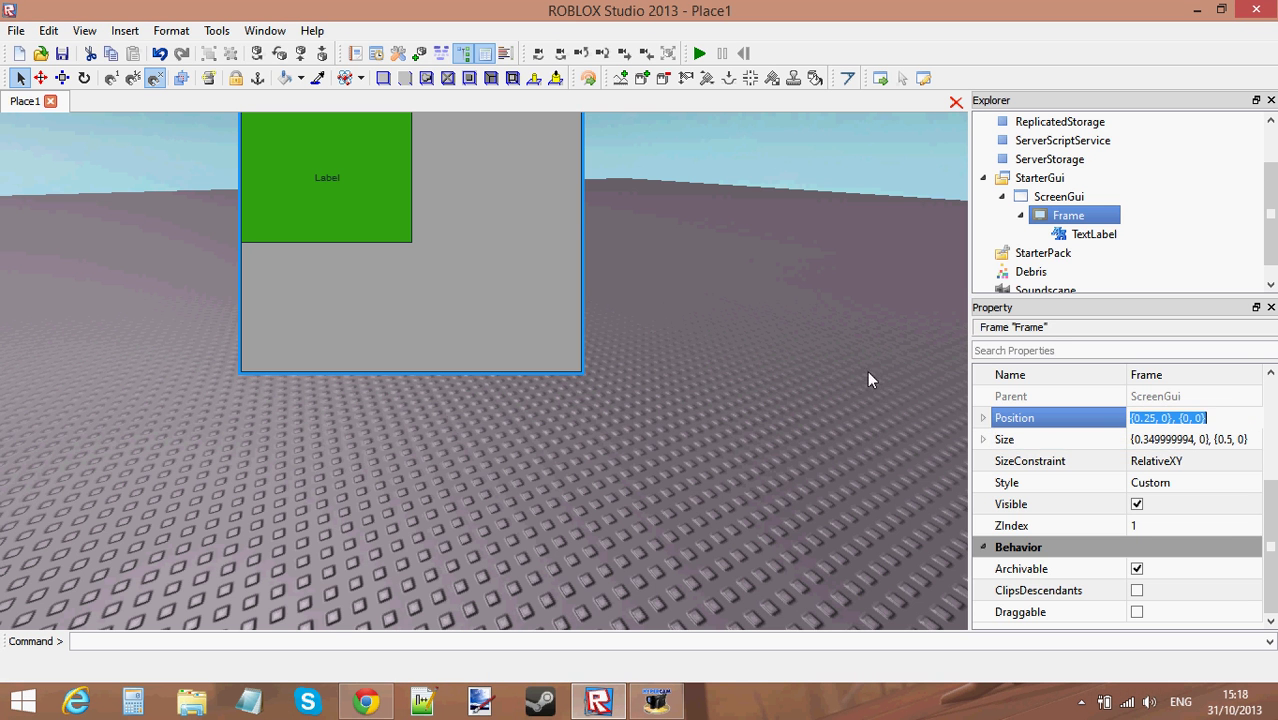
left_click(1155, 228)
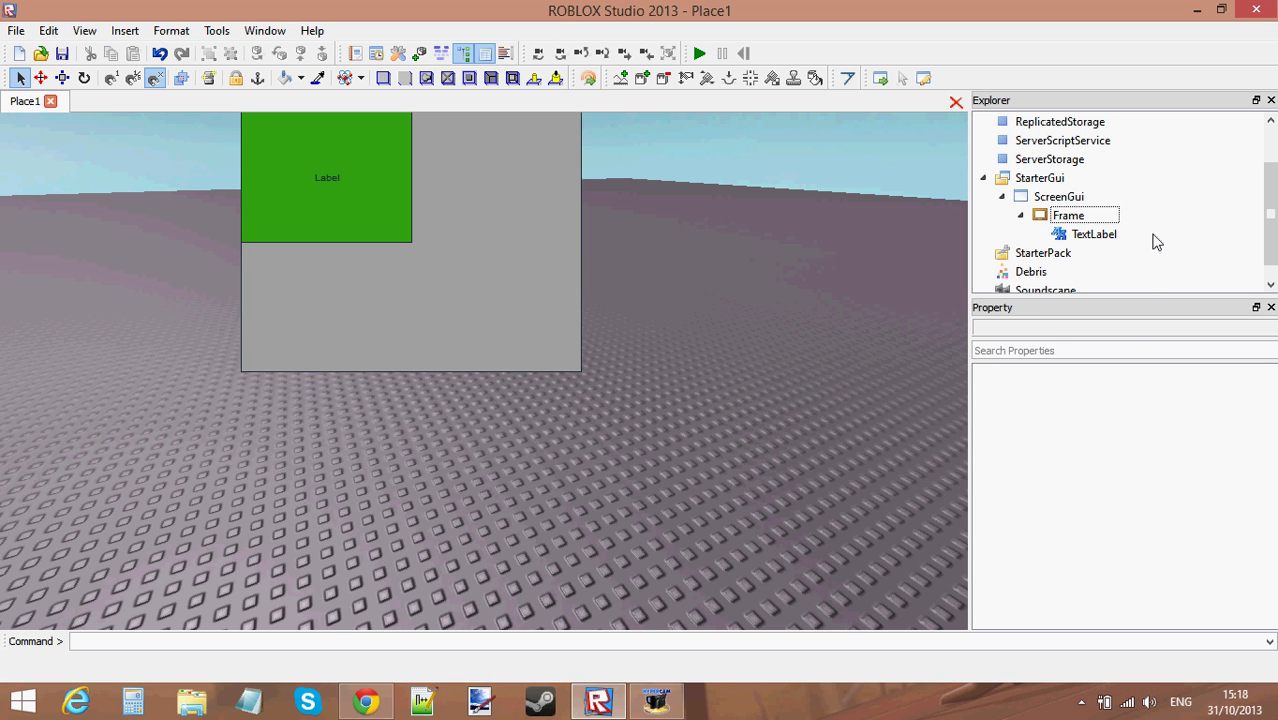
mouse_move(1153, 240)
left_mouse_down()
mouse_move(1035, 210)
mouse_move(1155, 215)
left_mouse_up()
left_click(1108, 218)
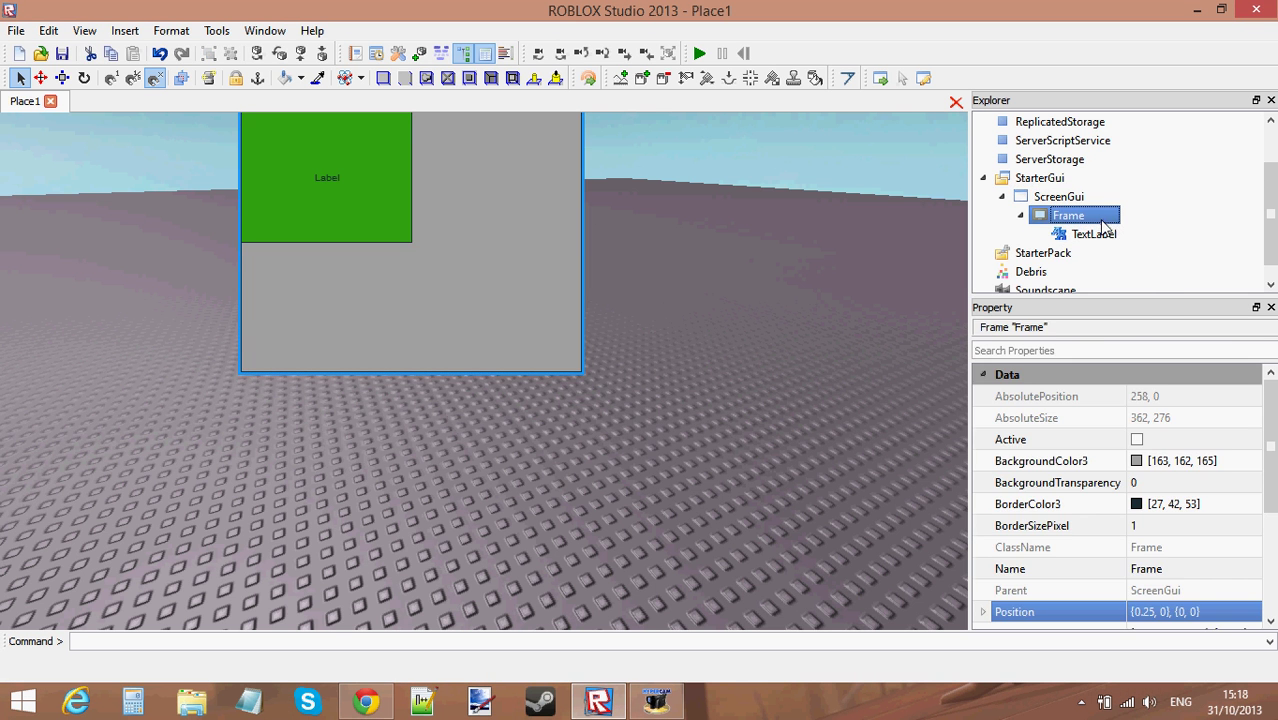
scroll(1185, 590, "down", 2)
left_click(1157, 484)
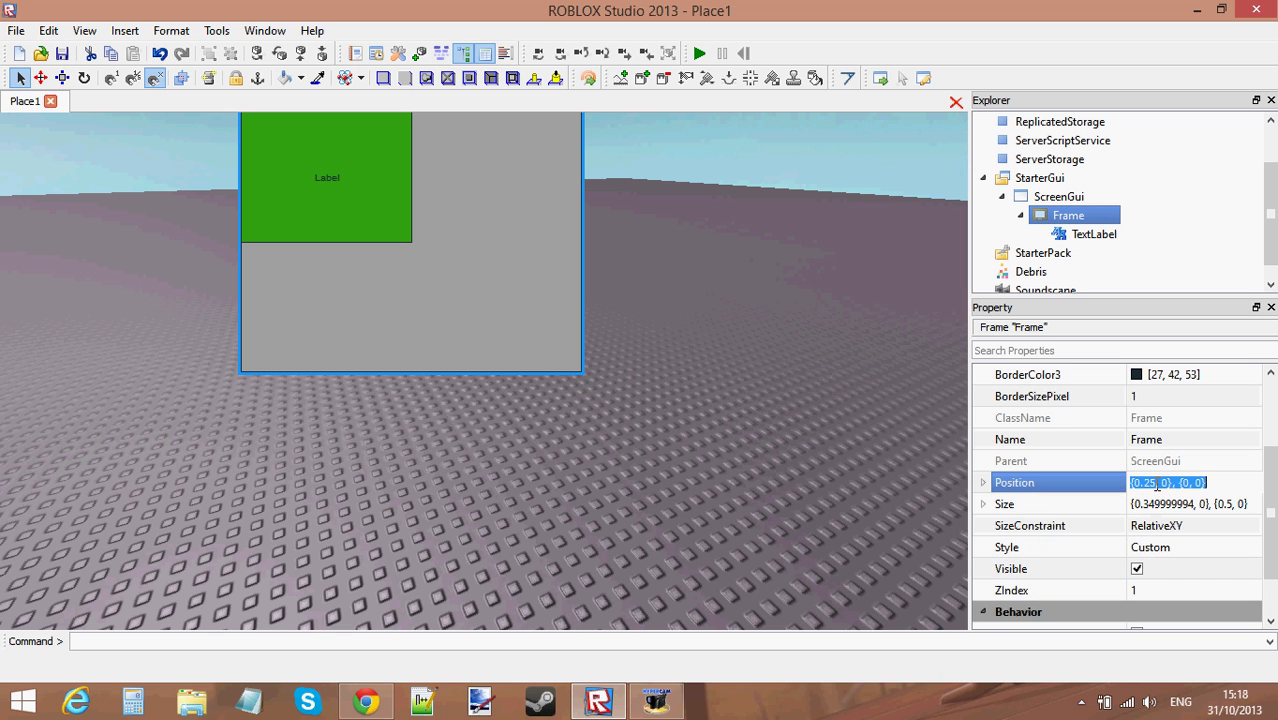
Step: Examine the Frame's Size value, highlighting the decimals of its X Scale
left_click(1168, 505)
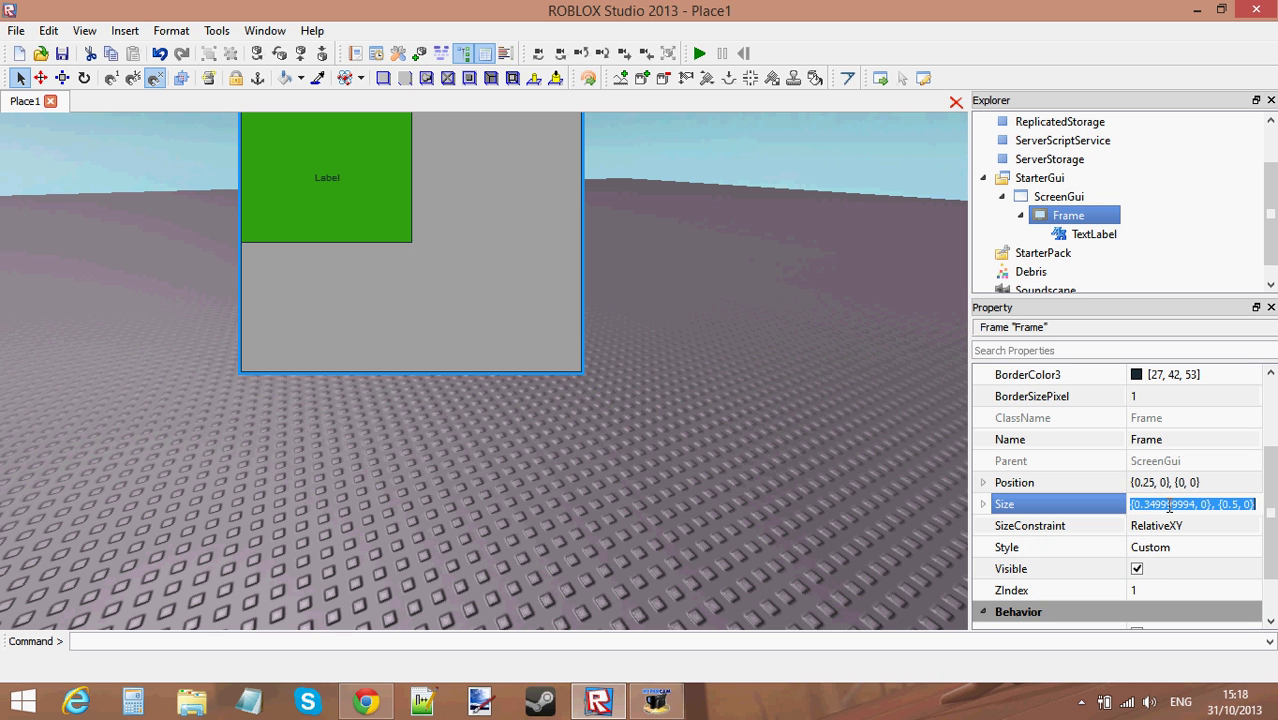
left_click_drag(1195, 504, 1140, 504)
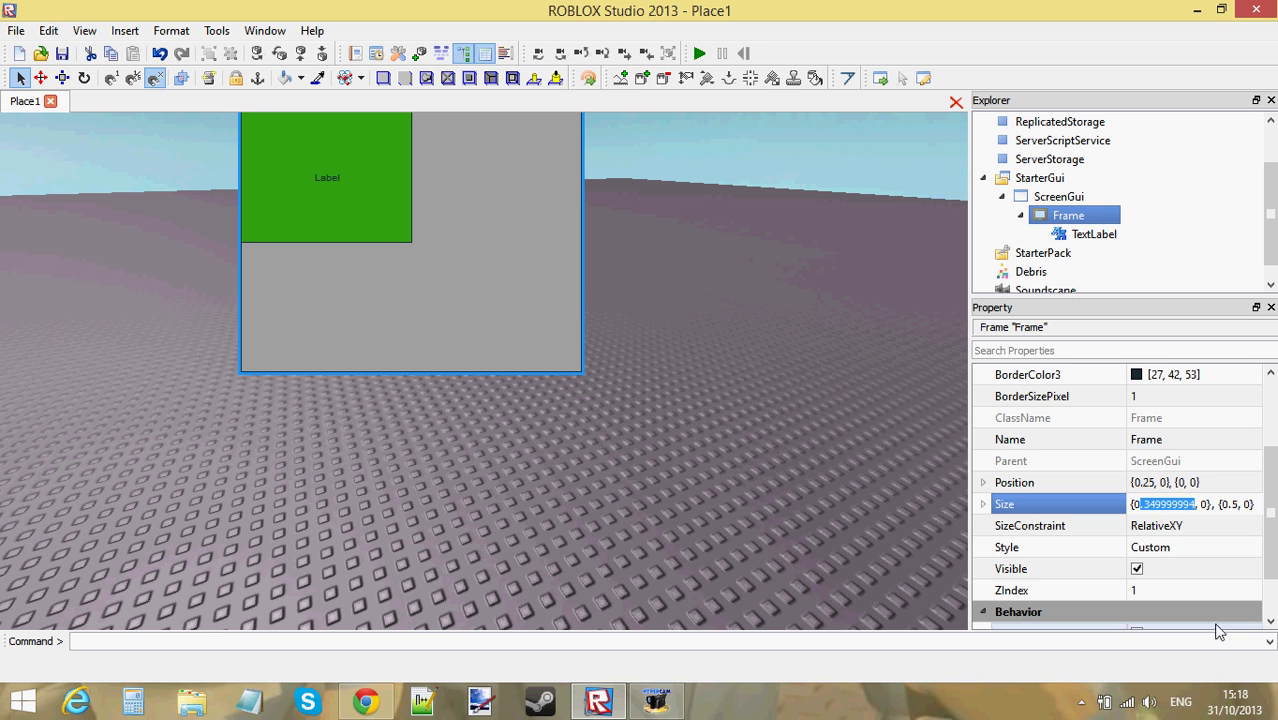
left_click(1178, 506)
left_click_drag(1143, 505, 1195, 500)
left_click(1168, 505)
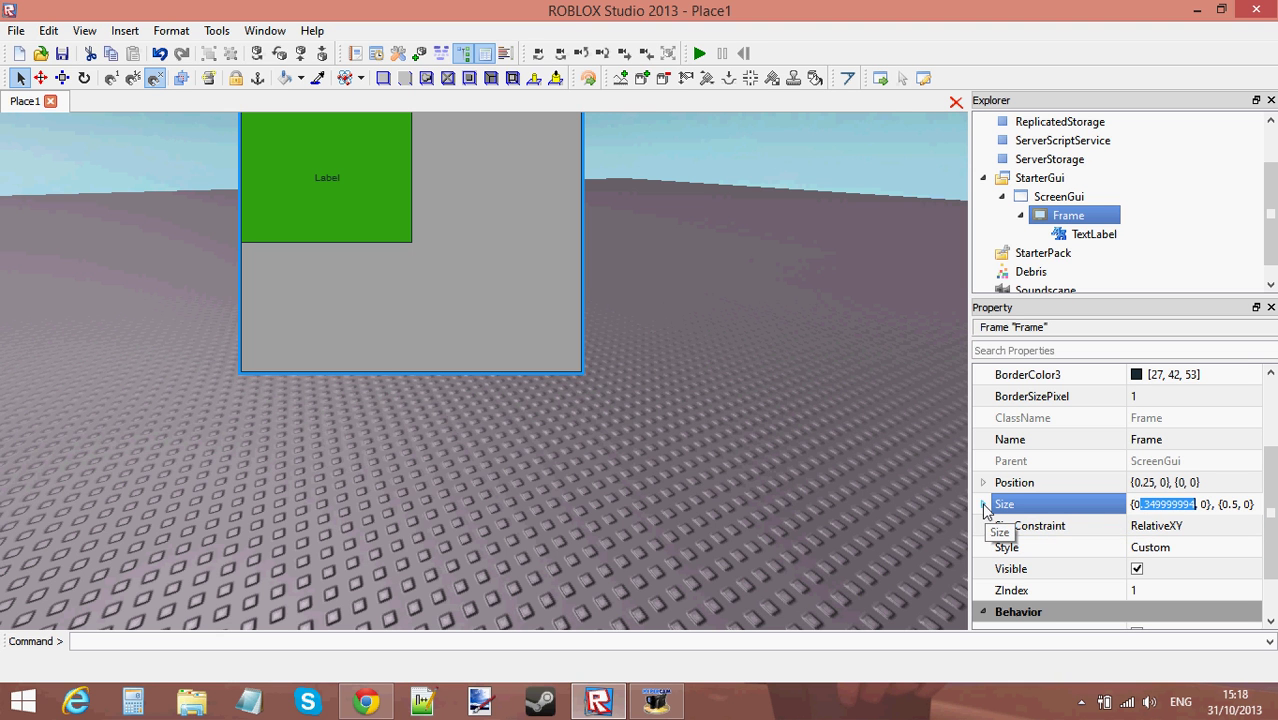
left_click(1180, 512)
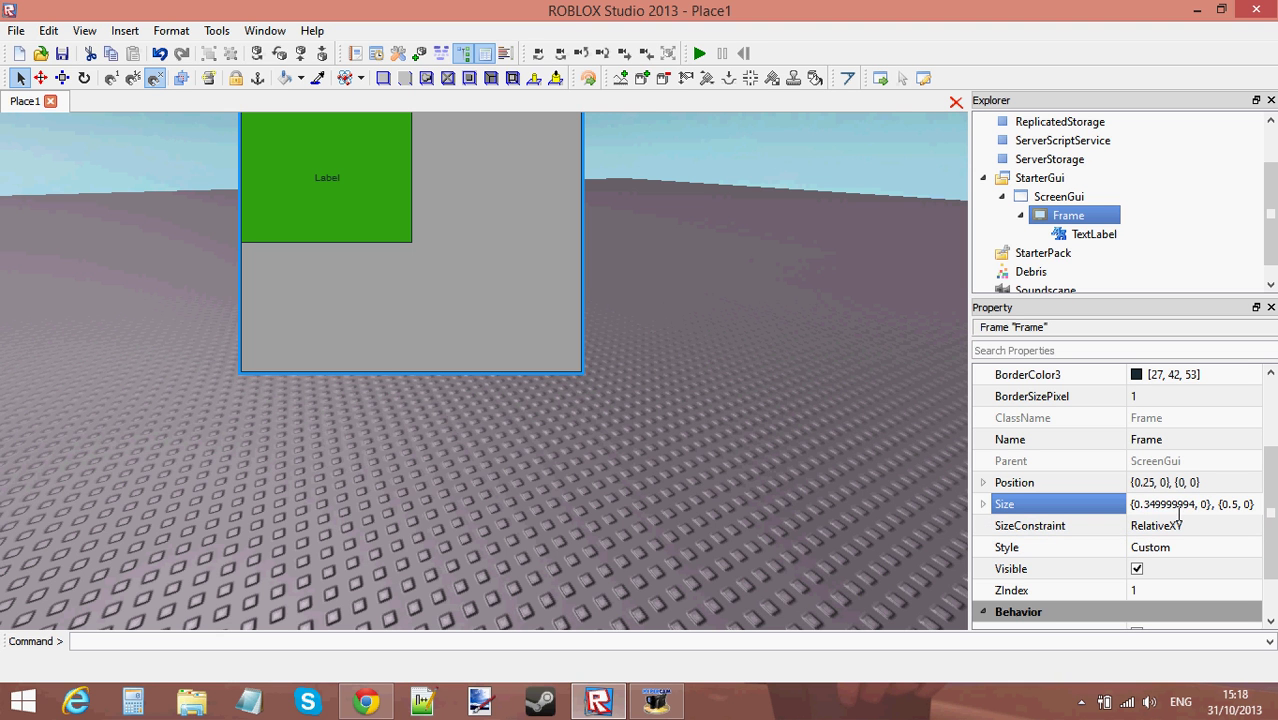
double_click(1149, 505)
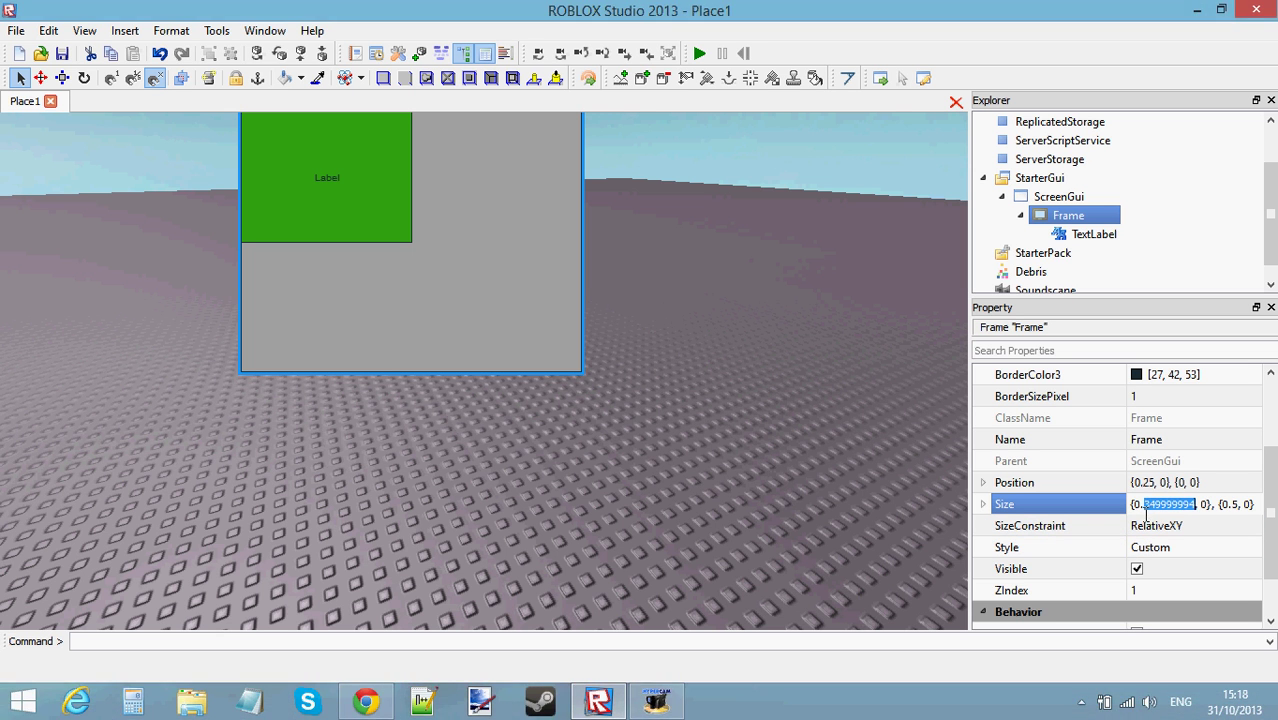
left_click_drag(1141, 505, 1198, 505)
type("3")
key("Return")
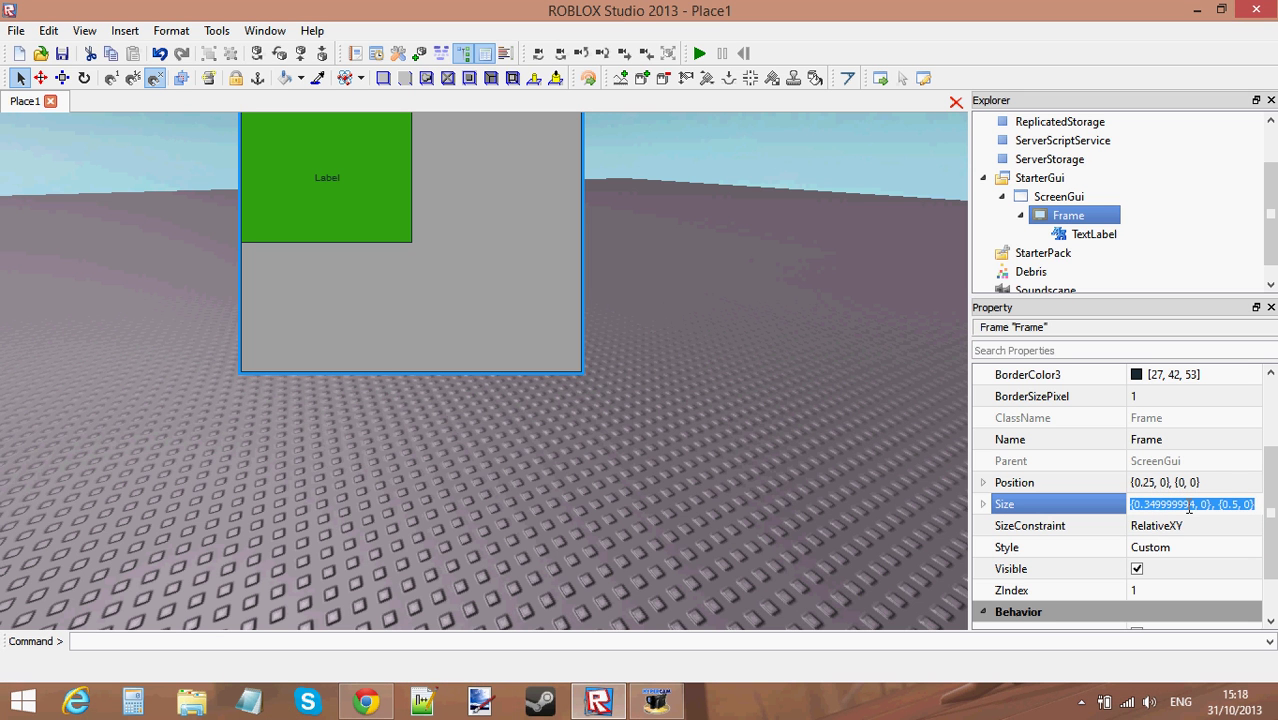
left_click(1189, 507)
left_click_drag(1145, 505, 1191, 505)
left_click(1195, 507)
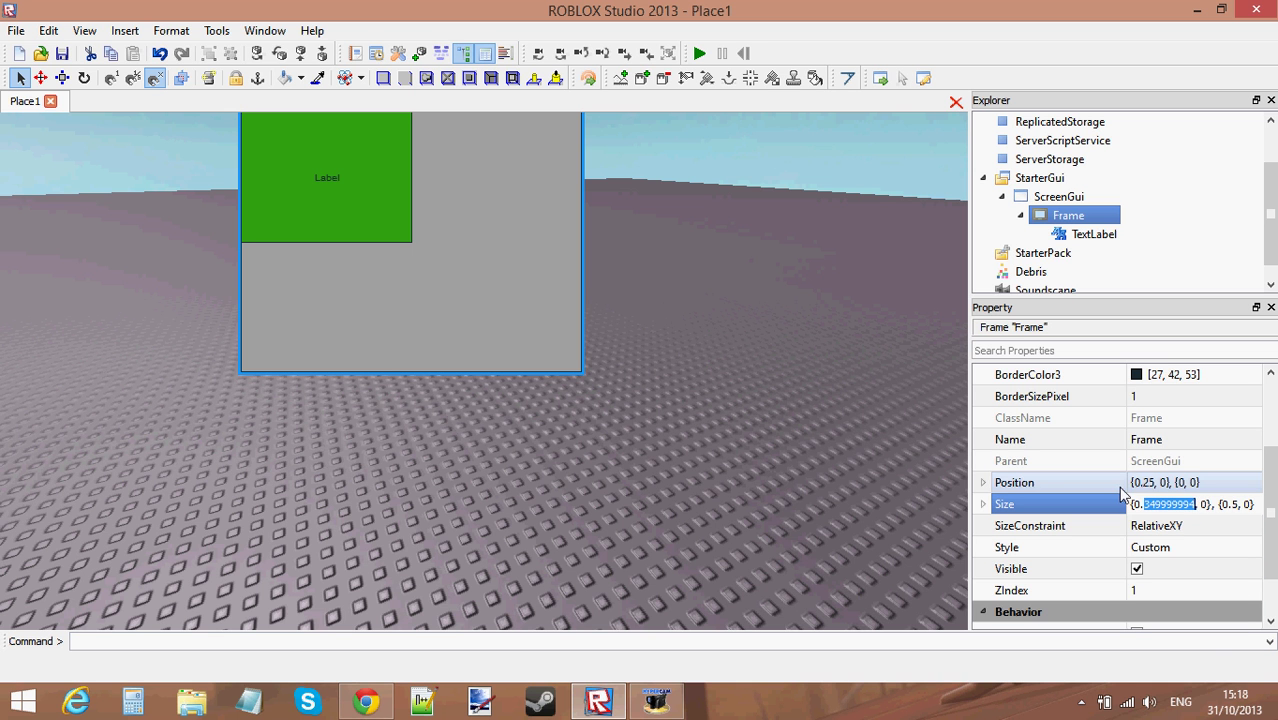
Step: Deselect and reselect the Frame, and review its Size and Position values
left_click(1175, 184)
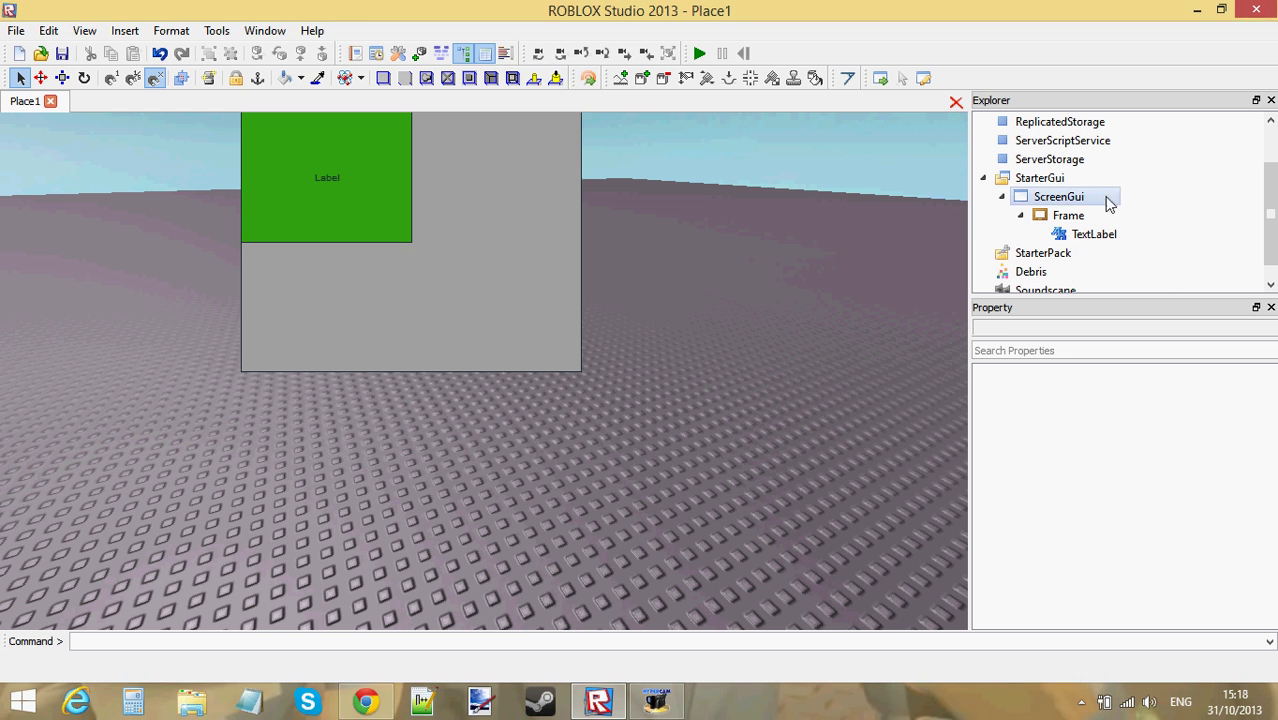
left_click(1103, 219)
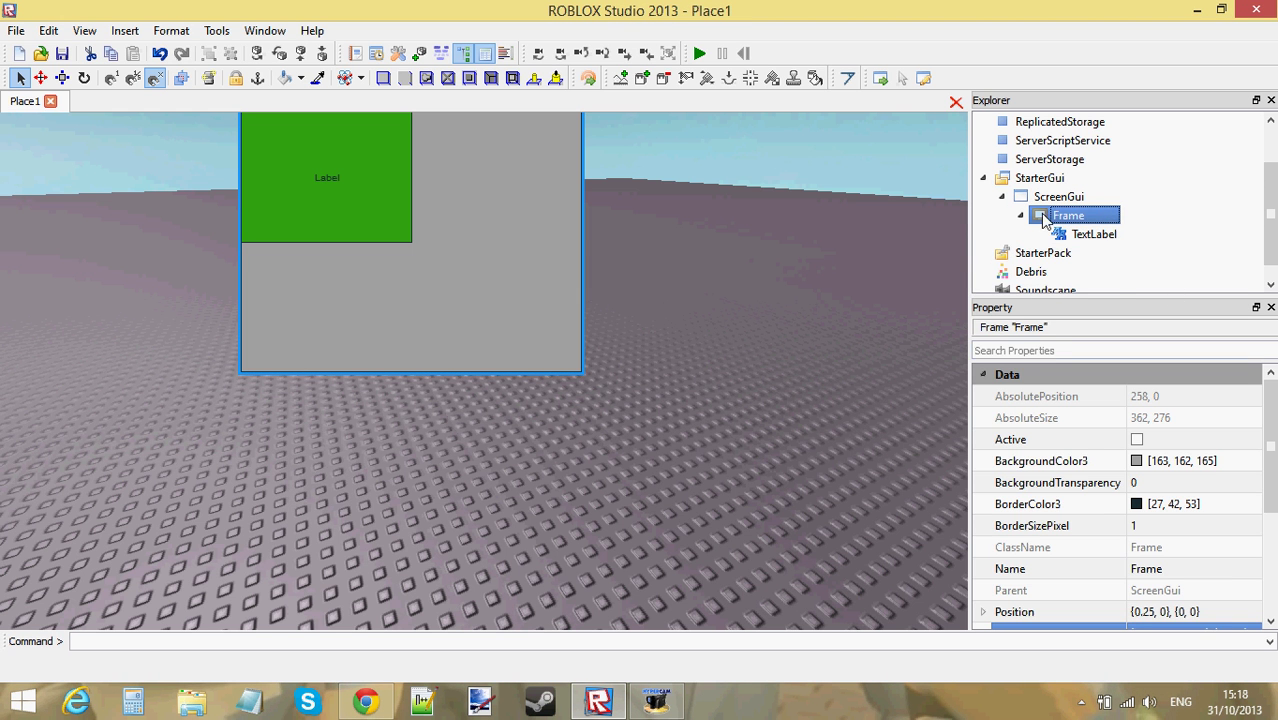
scroll(1235, 584, "down", 3)
left_click(1160, 504)
left_click(1160, 483)
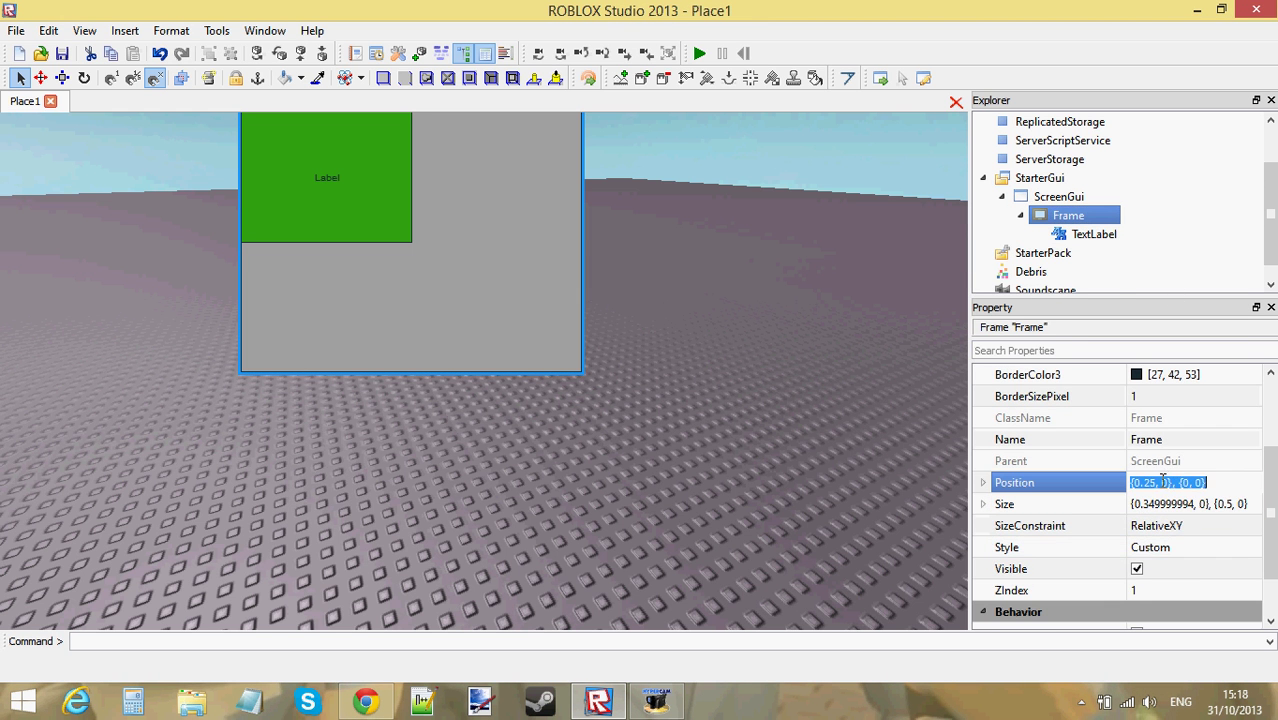
Step: Set the X Scale of the TextLabel's Position to 0.5
left_click(1091, 233)
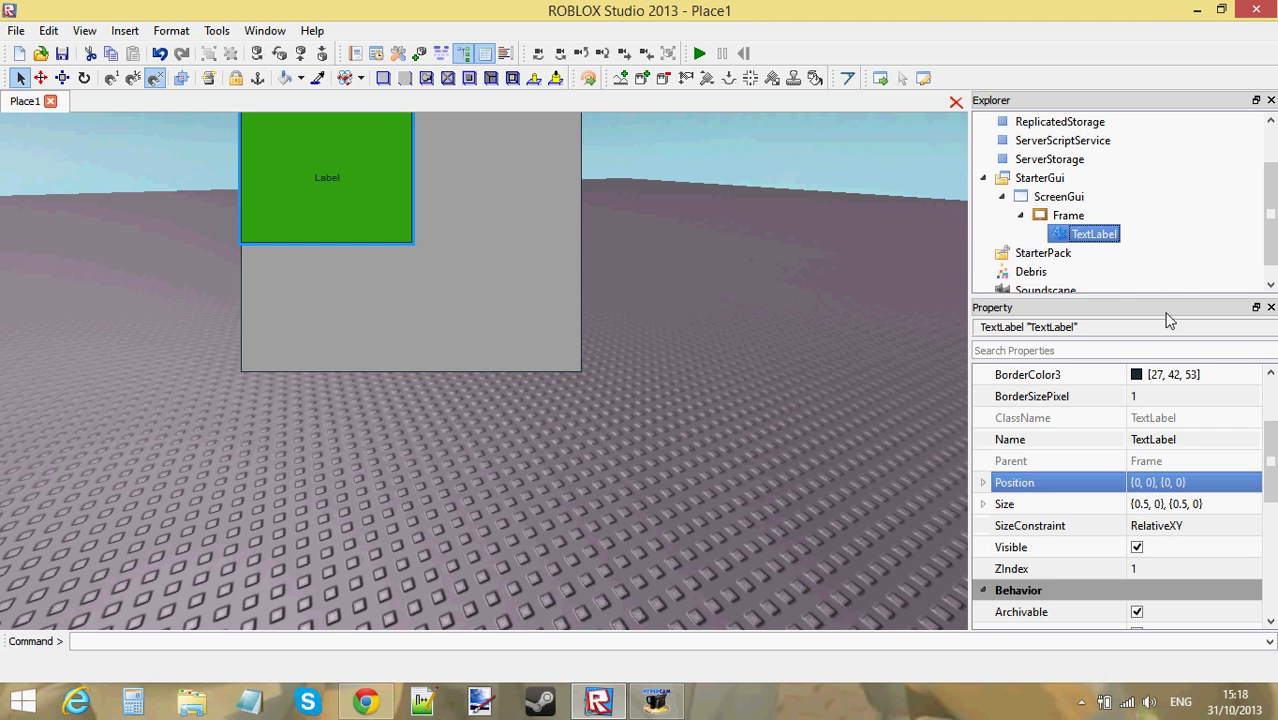
left_click(1160, 483)
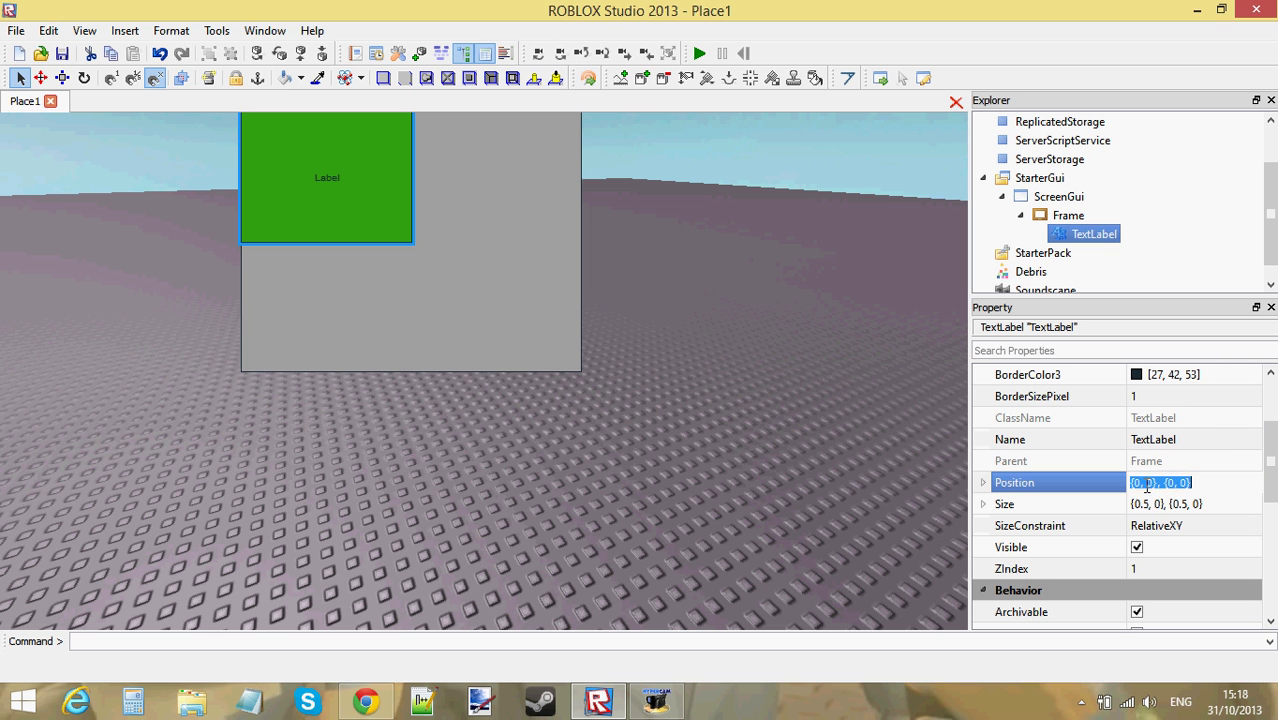
type(".5")
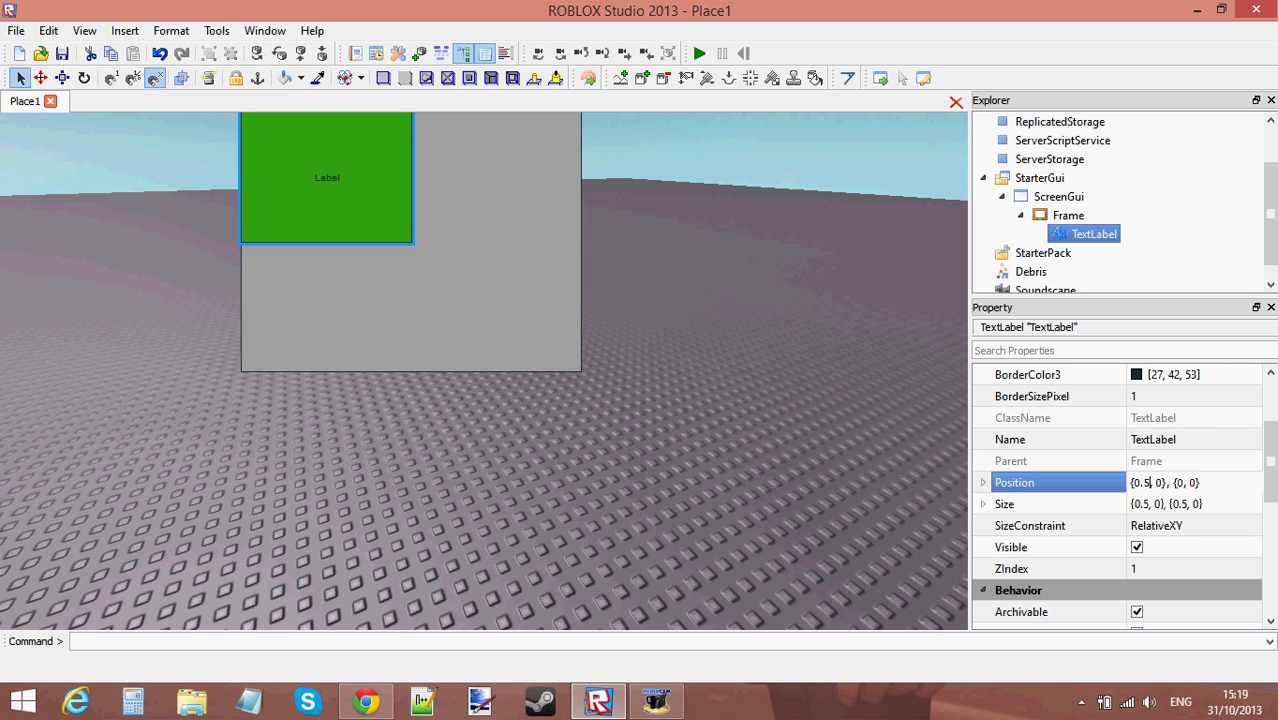
key("Return")
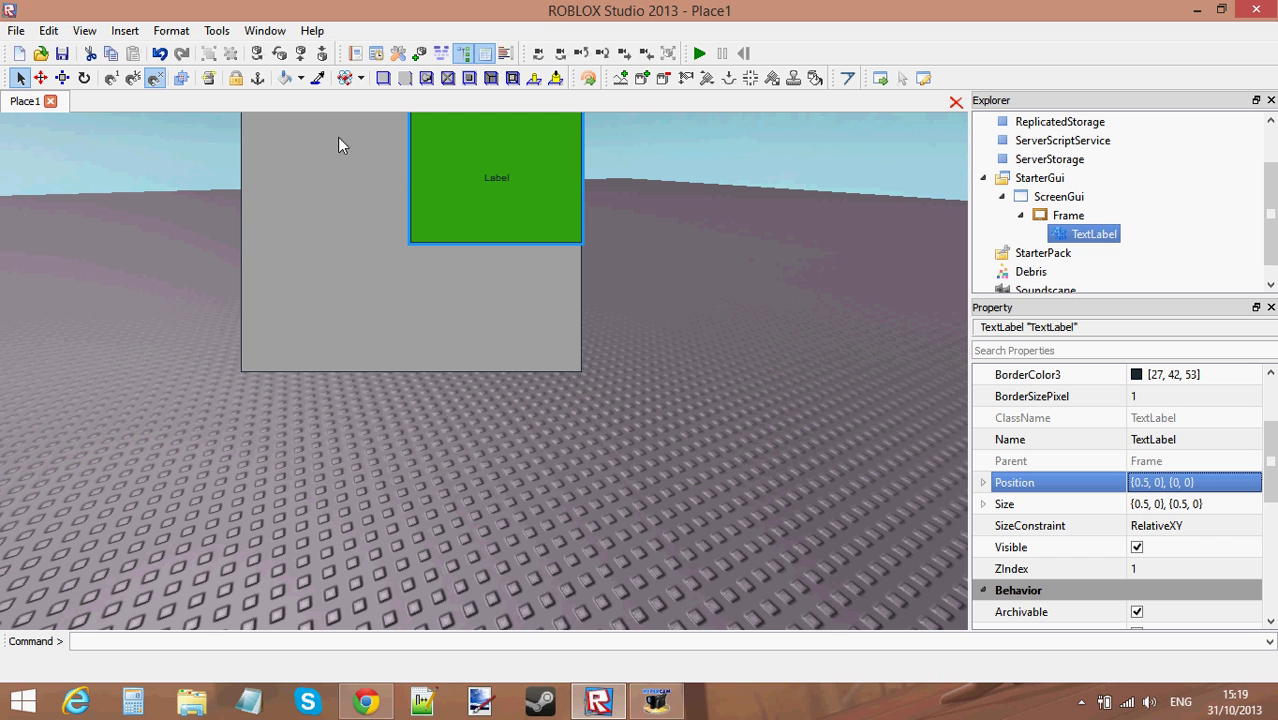
Step: Set the X Scale of the TextLabel's Position to 0.1 and clear the selection
left_click(1158, 486)
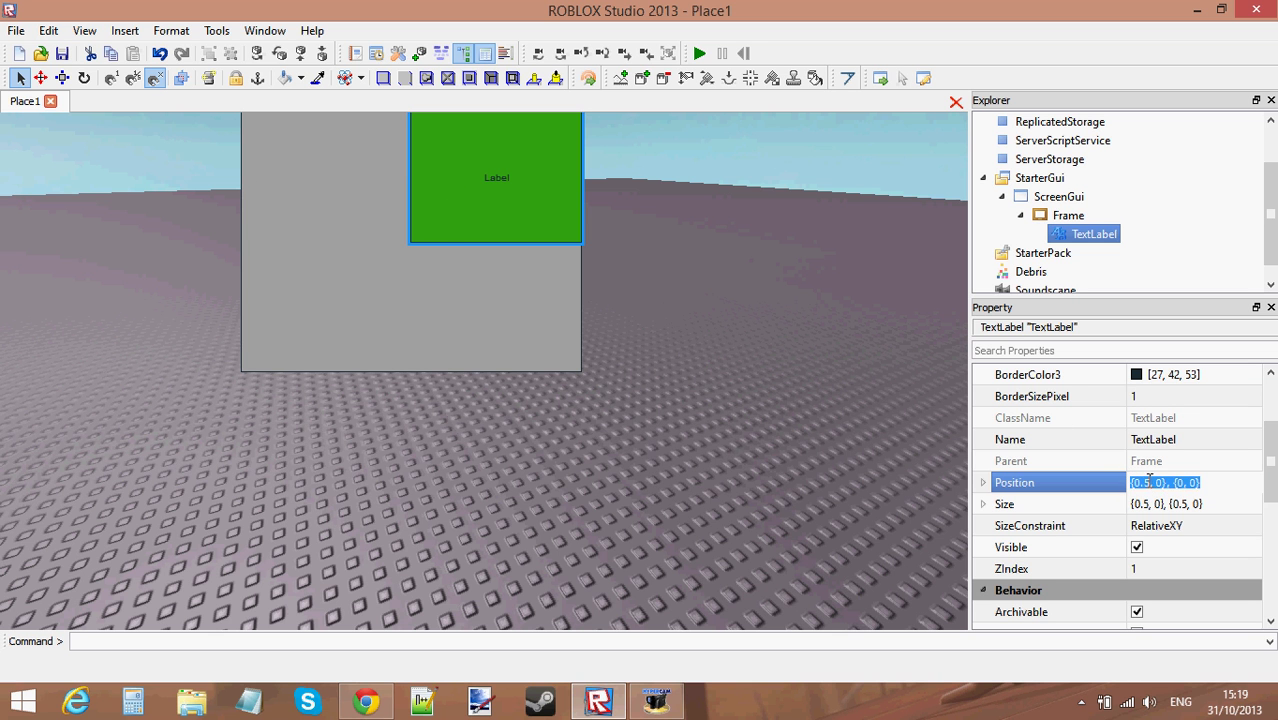
left_click(1150, 482)
key("BackSpace")
type("1")
key("Return")
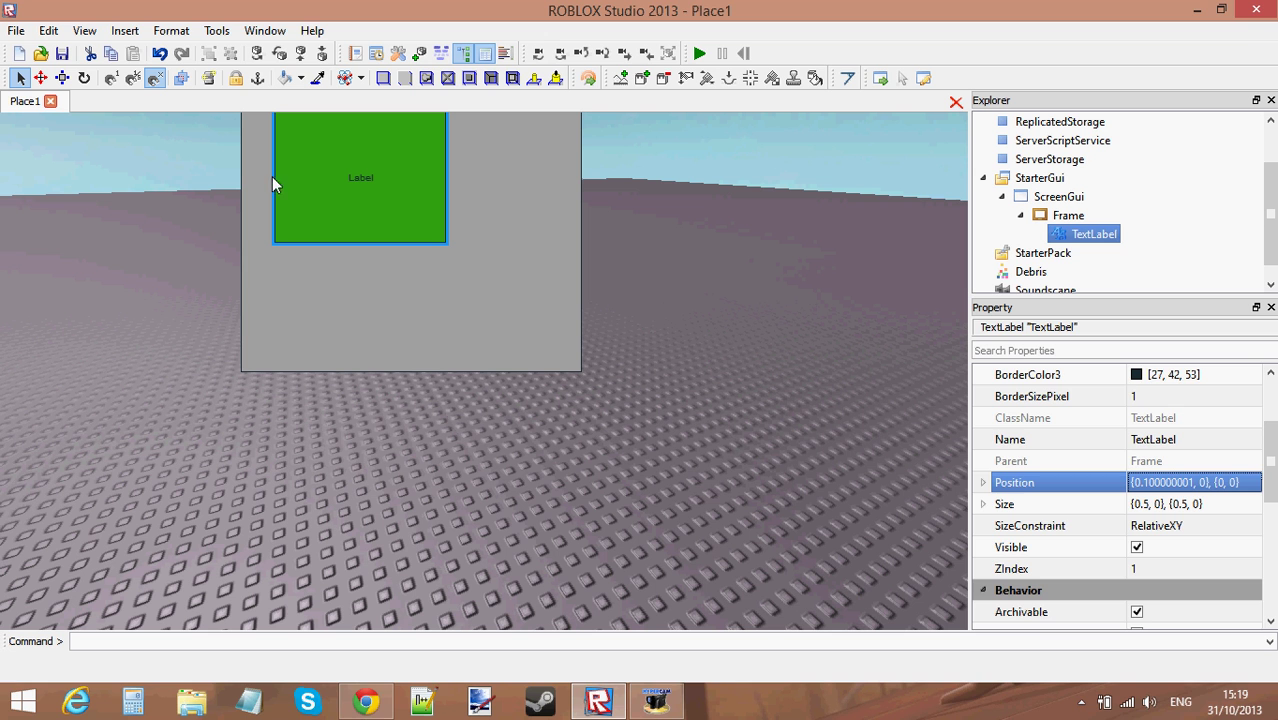
left_click(737, 452)
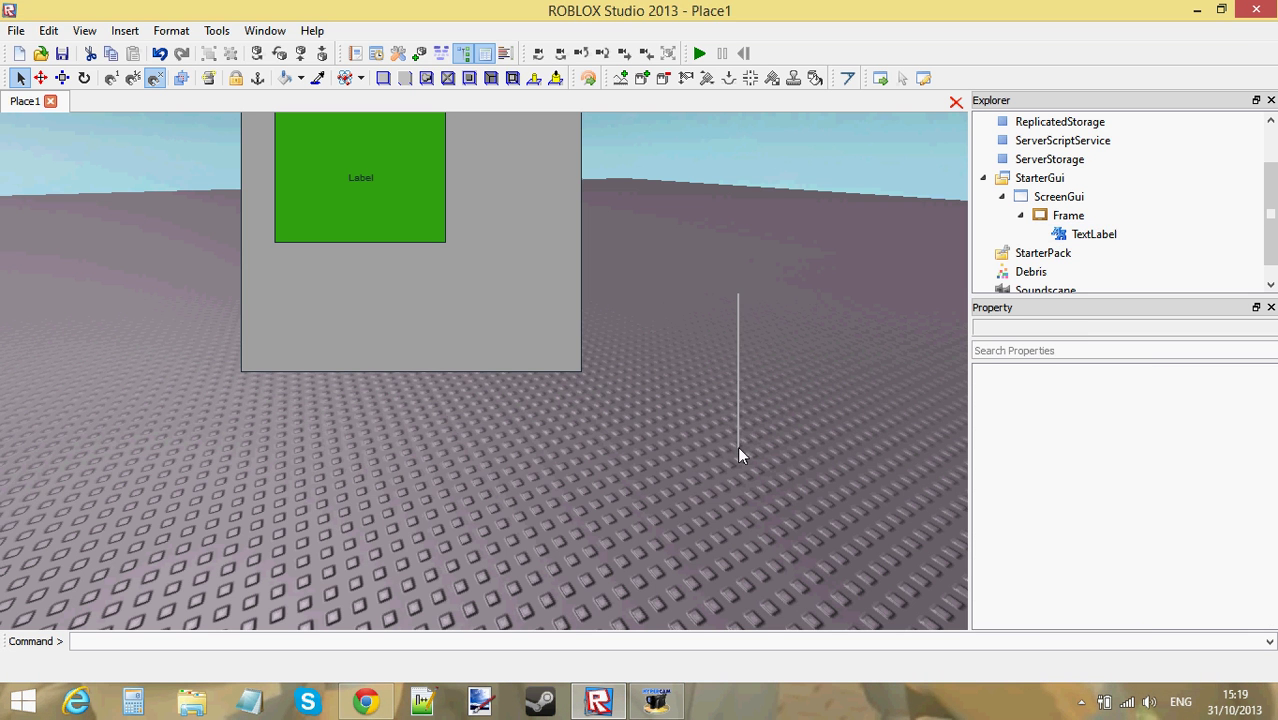
Step: Select the TextLabel and the Frame in turn to compare their outlines in the view
left_click(1100, 236)
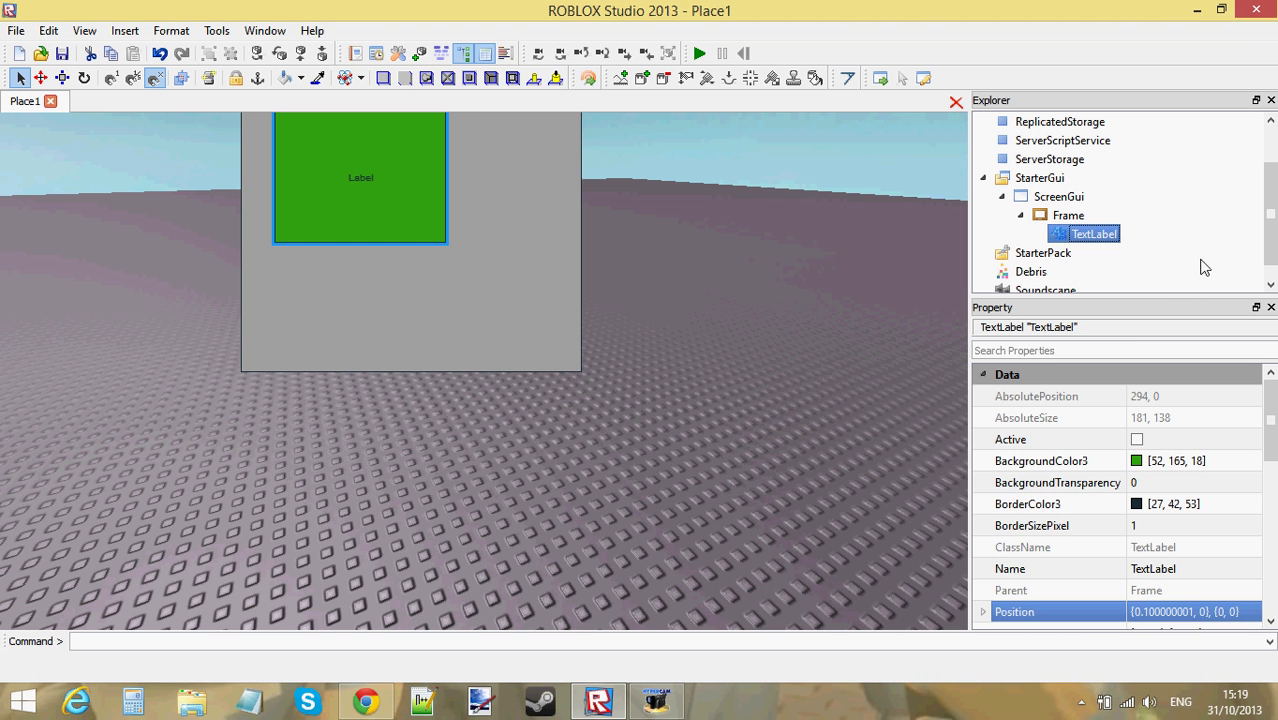
left_click(1190, 260)
left_click(1098, 234)
left_click(1100, 217)
left_click(1092, 238)
Step: Change the Frame's BackgroundColor3 to the brownish orange 165, 75, 15
left_click(1098, 217)
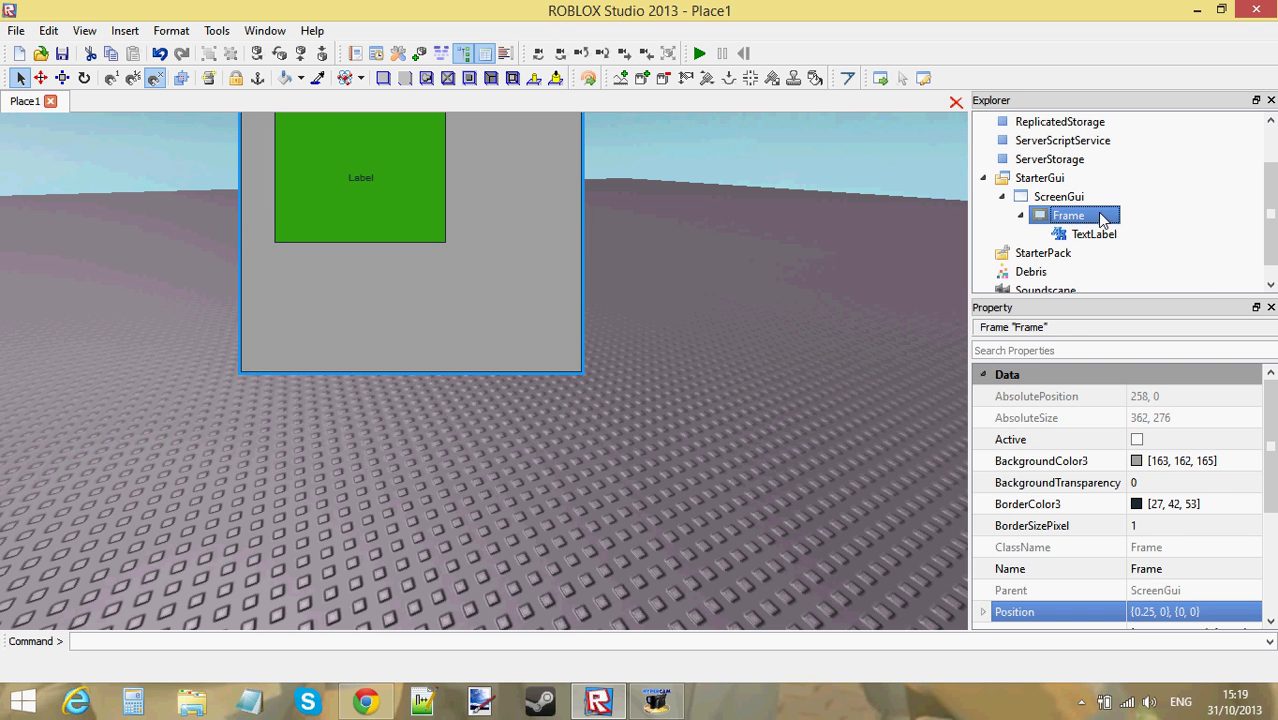
left_click(1212, 460)
left_click(1252, 461)
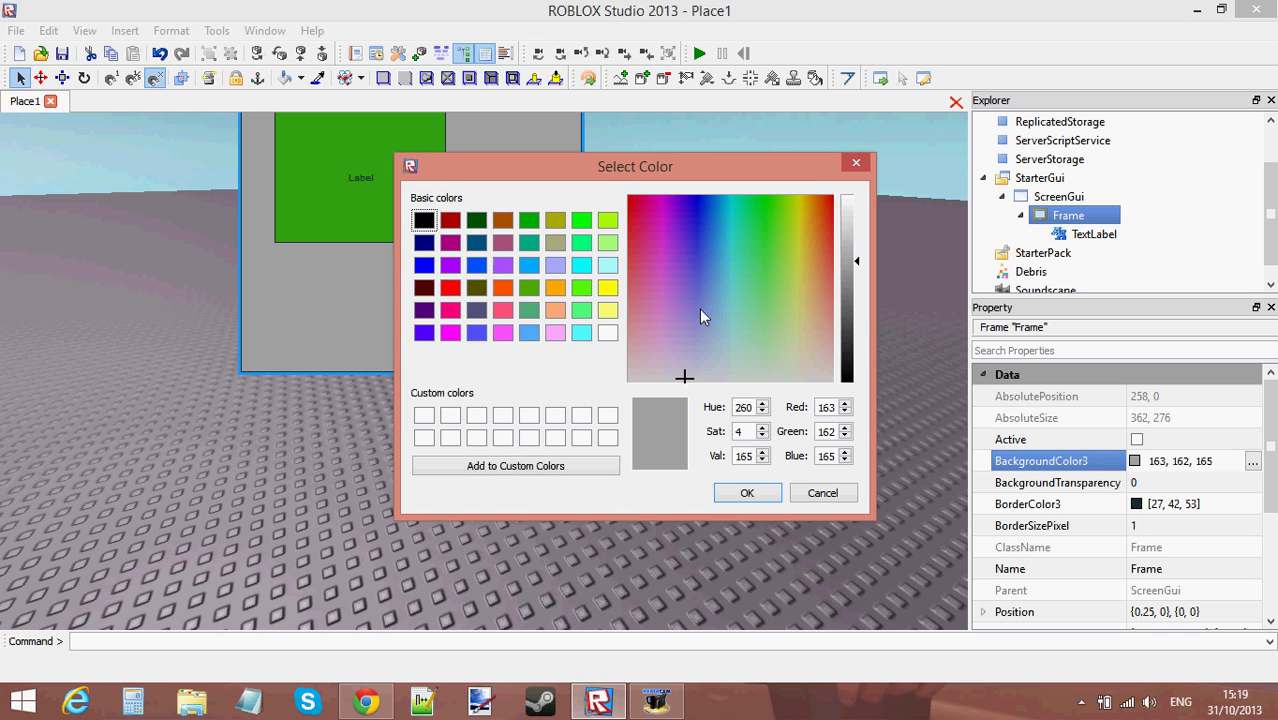
left_click(802, 203)
left_click(819, 212)
left_click(763, 491)
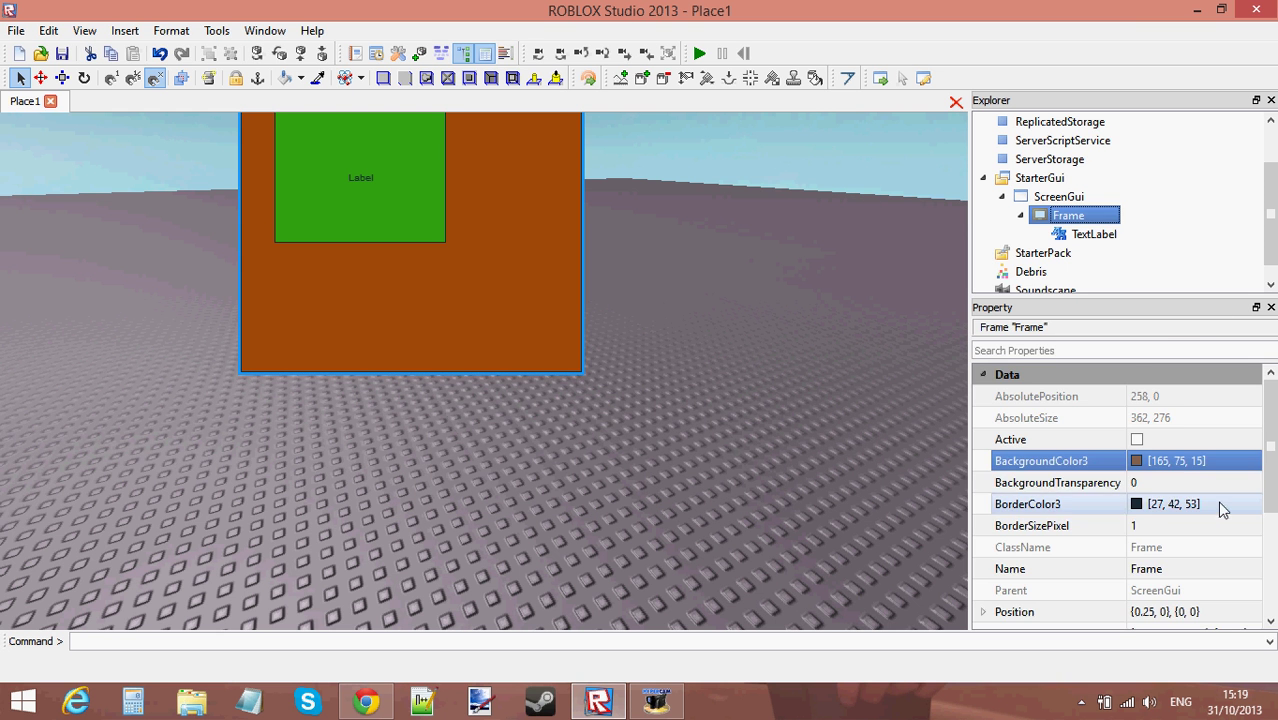
Step: Change the Frame's Style to ChatGreen
scroll(1220, 510, "down", 2)
left_click(1166, 548)
left_click(1168, 549)
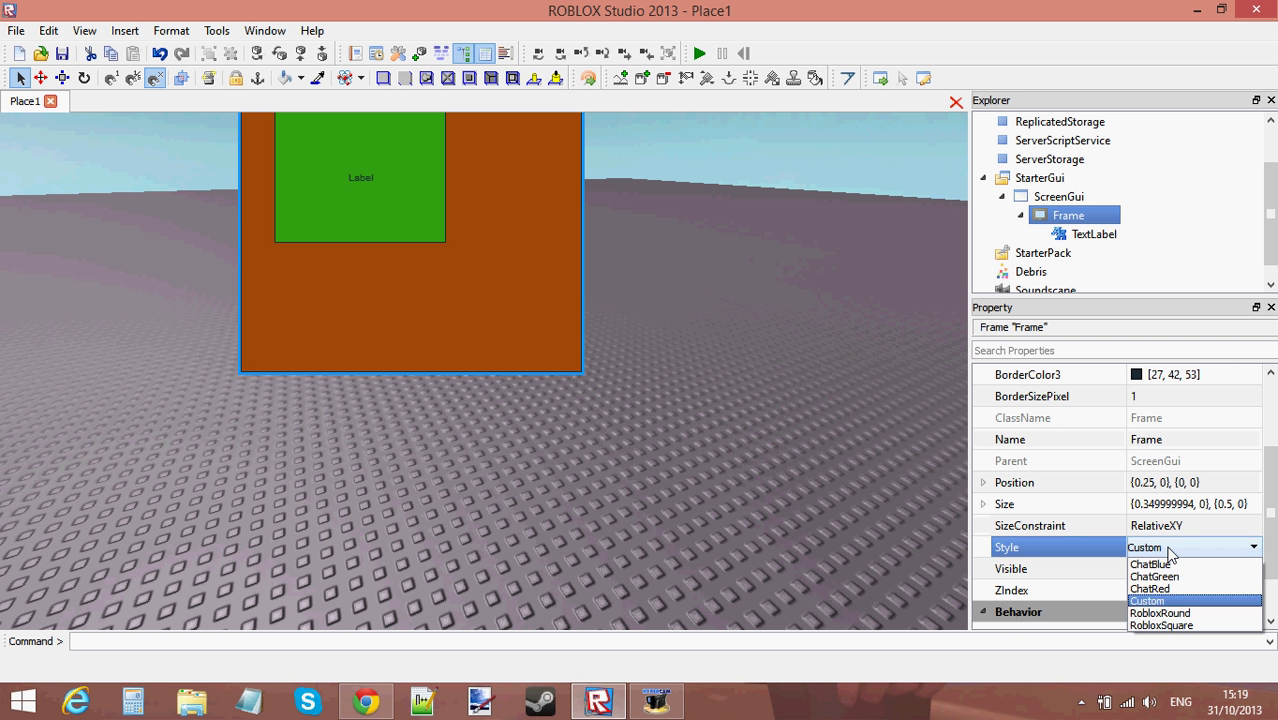
left_click(1160, 577)
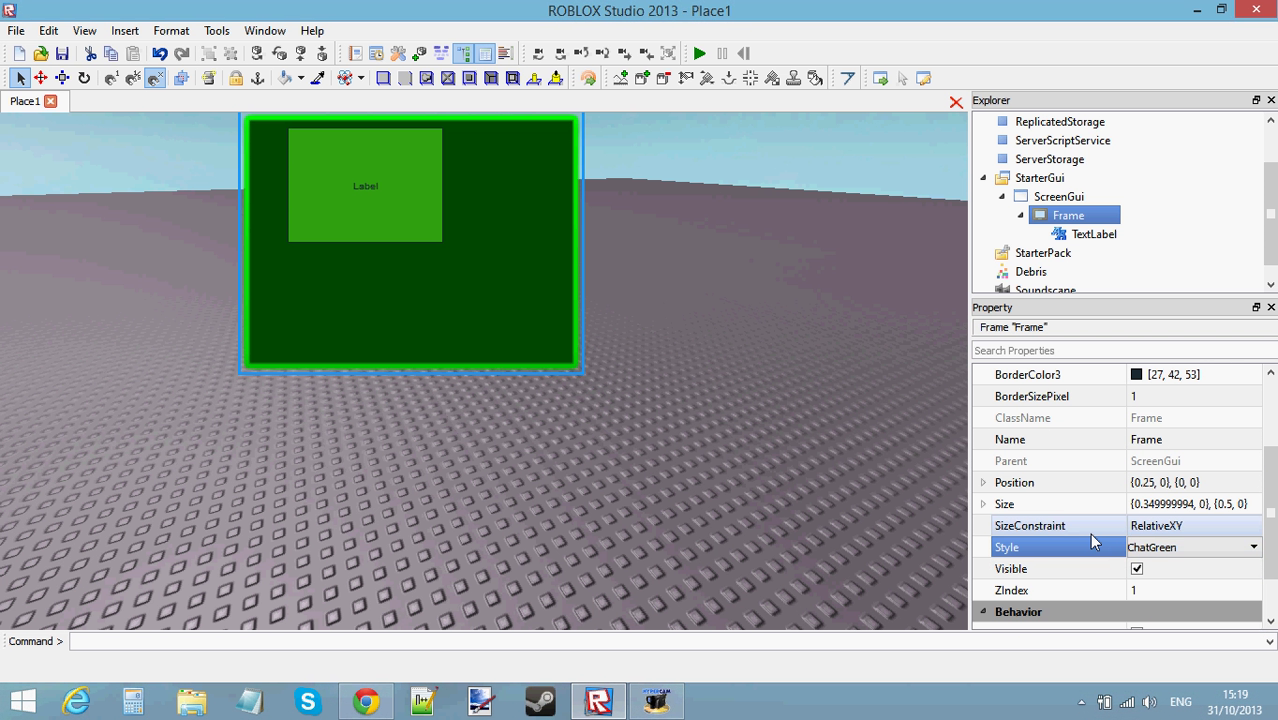
scroll(1082, 416, "up", 3)
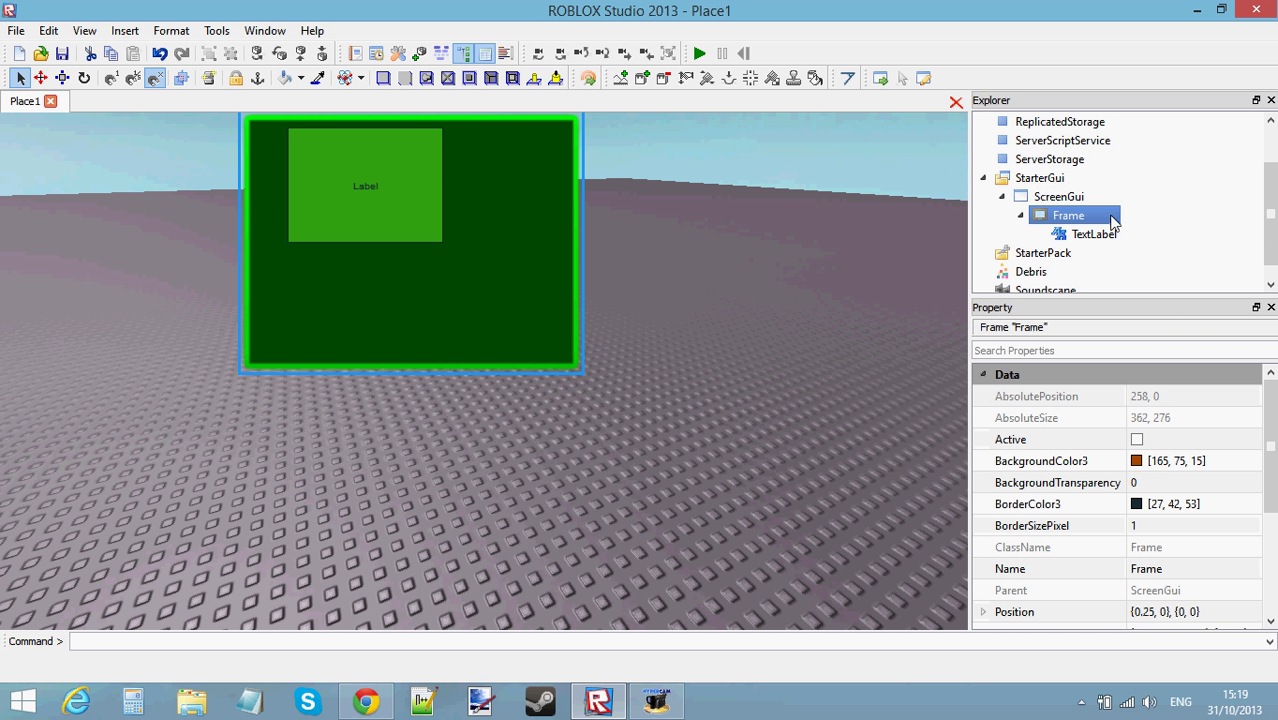
Step: Change the Frame's Style to ChatRed
scroll(1178, 502, "down", 2)
left_click(1164, 548)
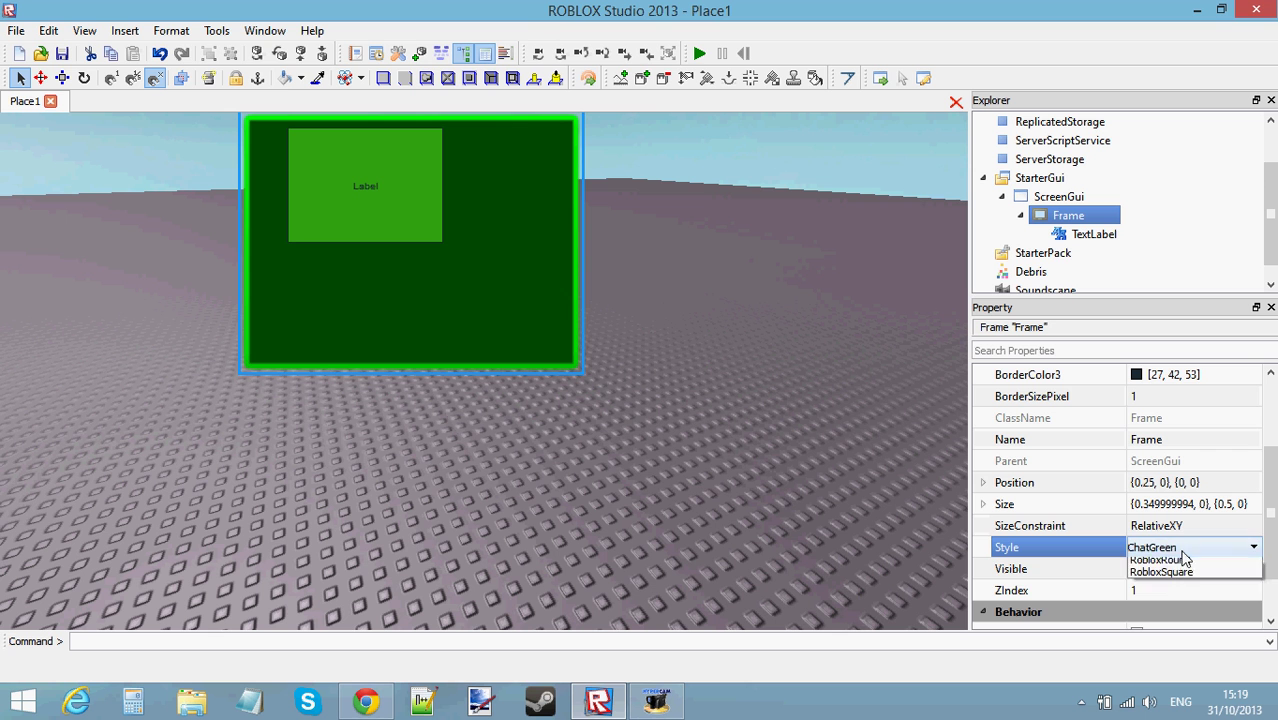
left_click(1162, 586)
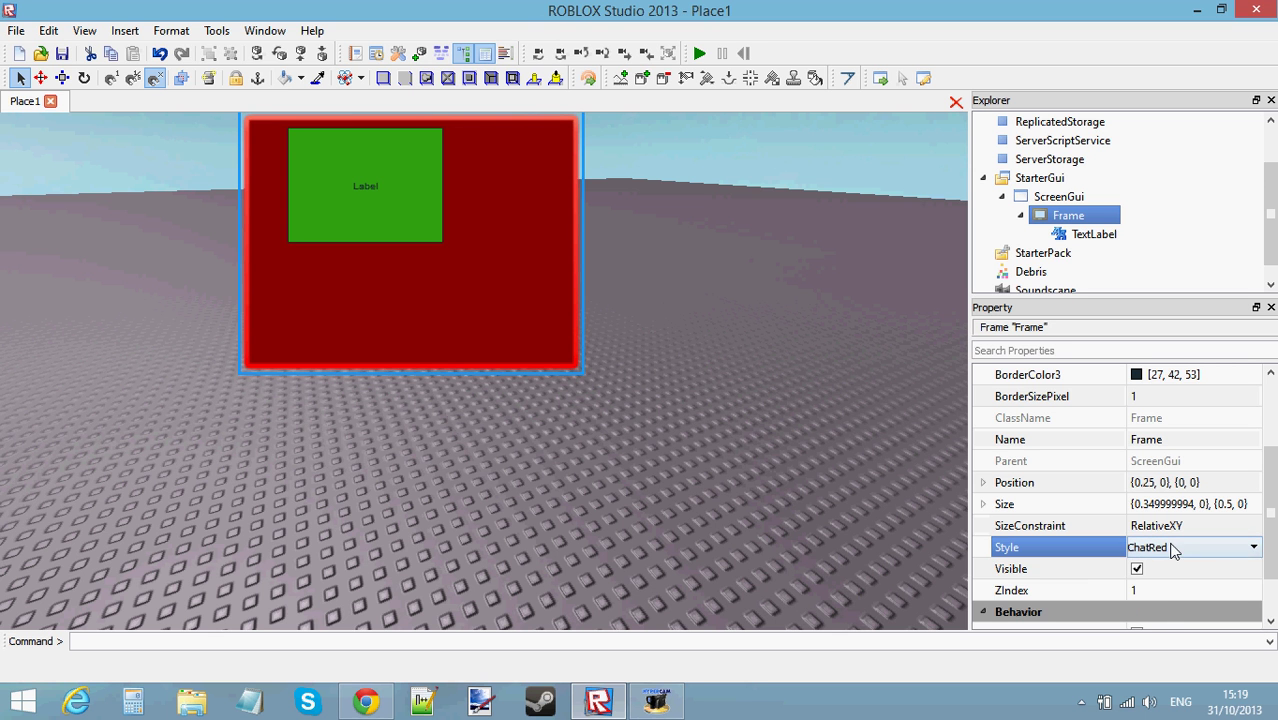
Step: Try the Custom and RobloxRound styles on the Frame, and deselect it to view the look
left_click(1174, 549)
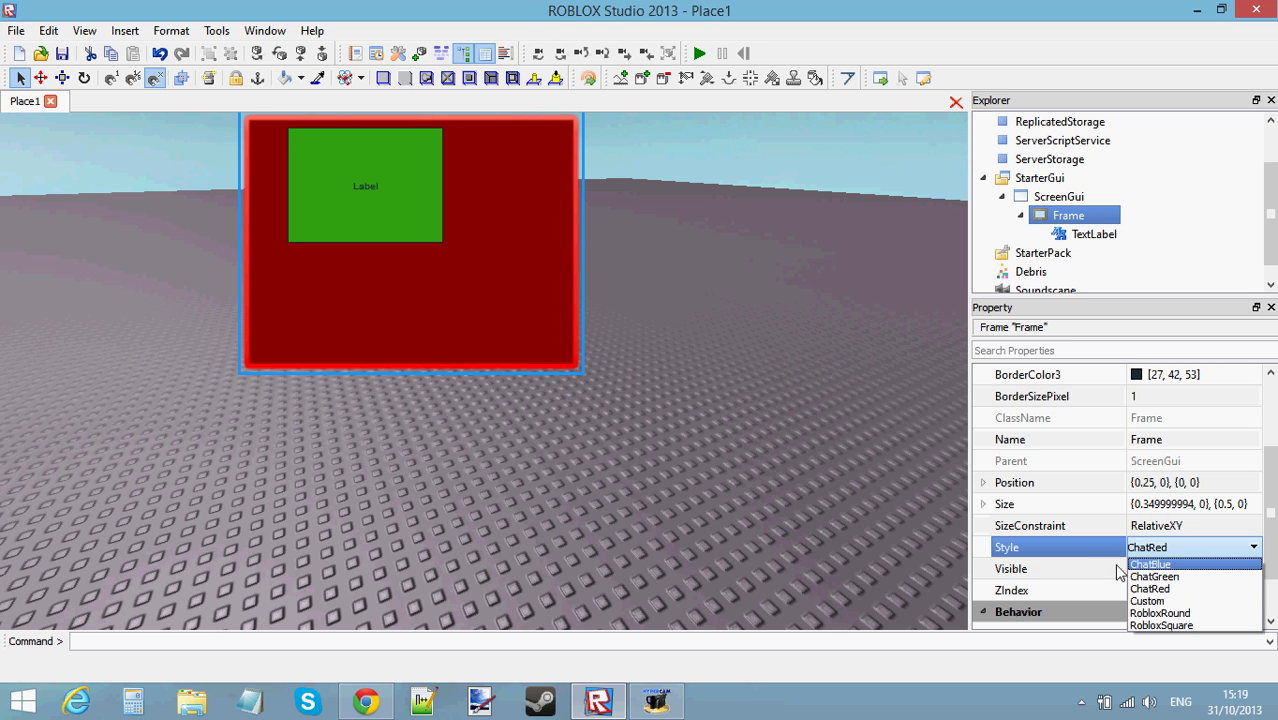
left_click(1186, 606)
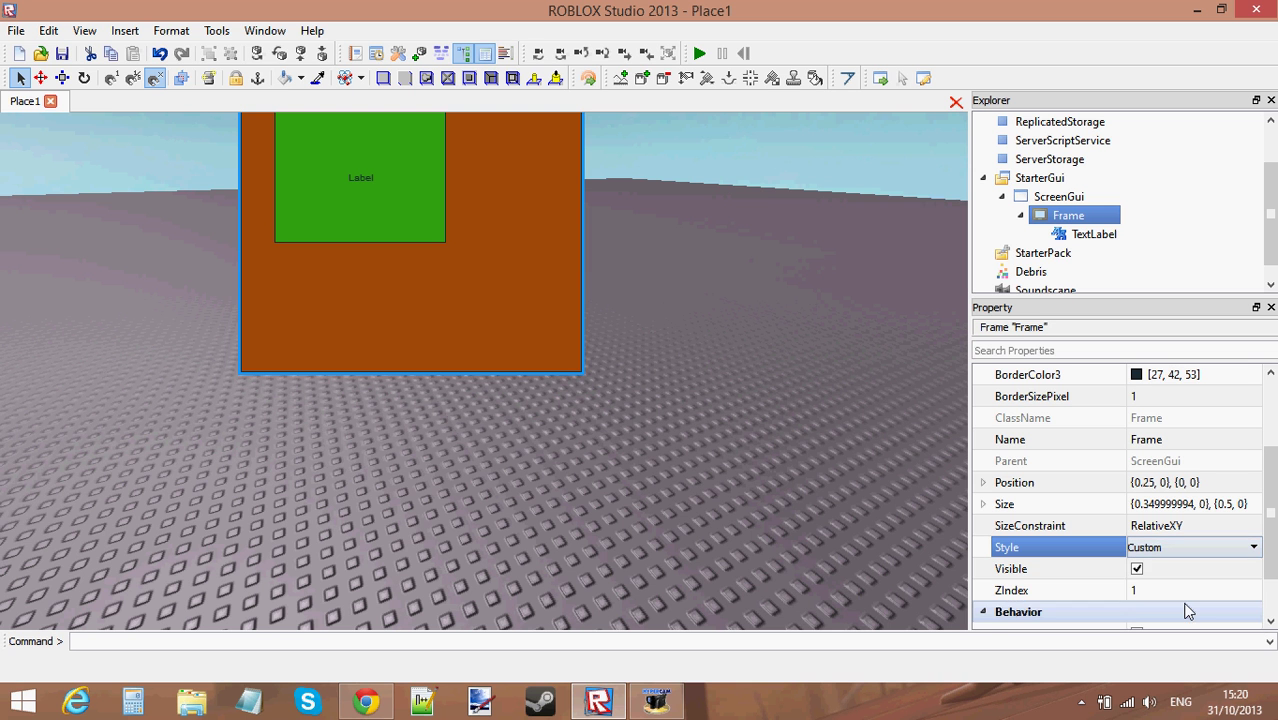
left_click(1252, 547)
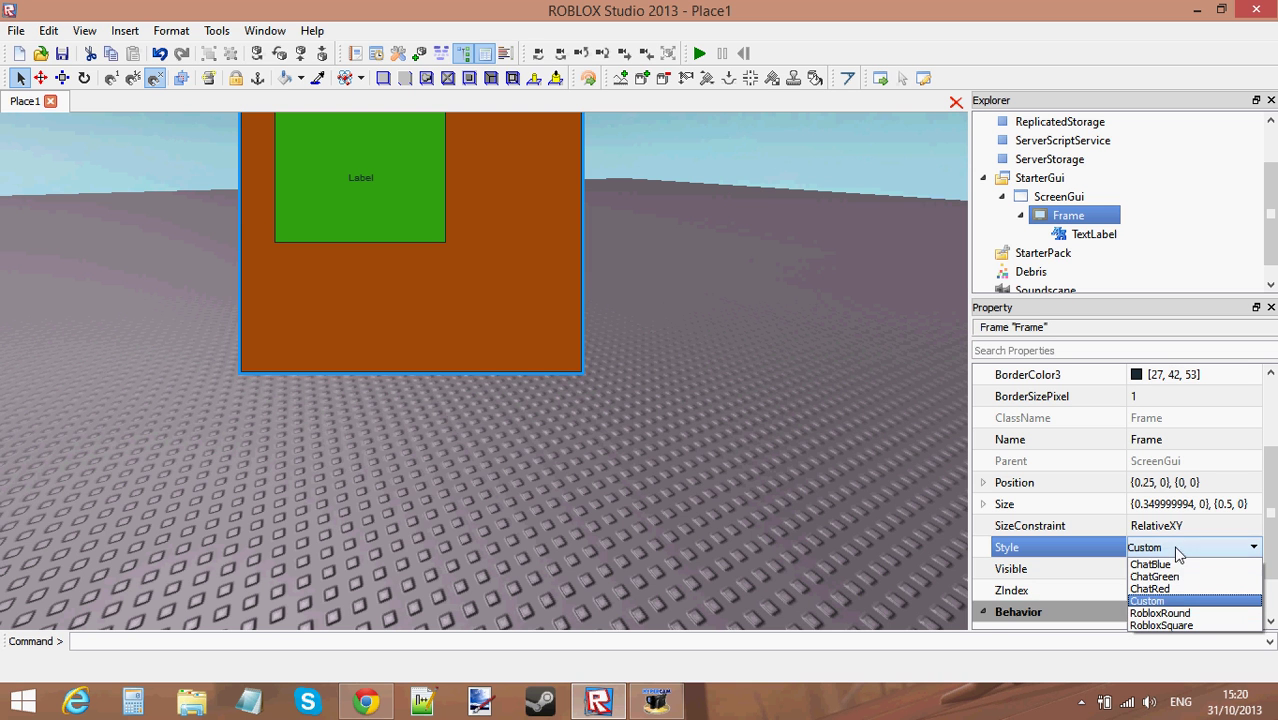
left_click(1174, 611)
left_click(1194, 222)
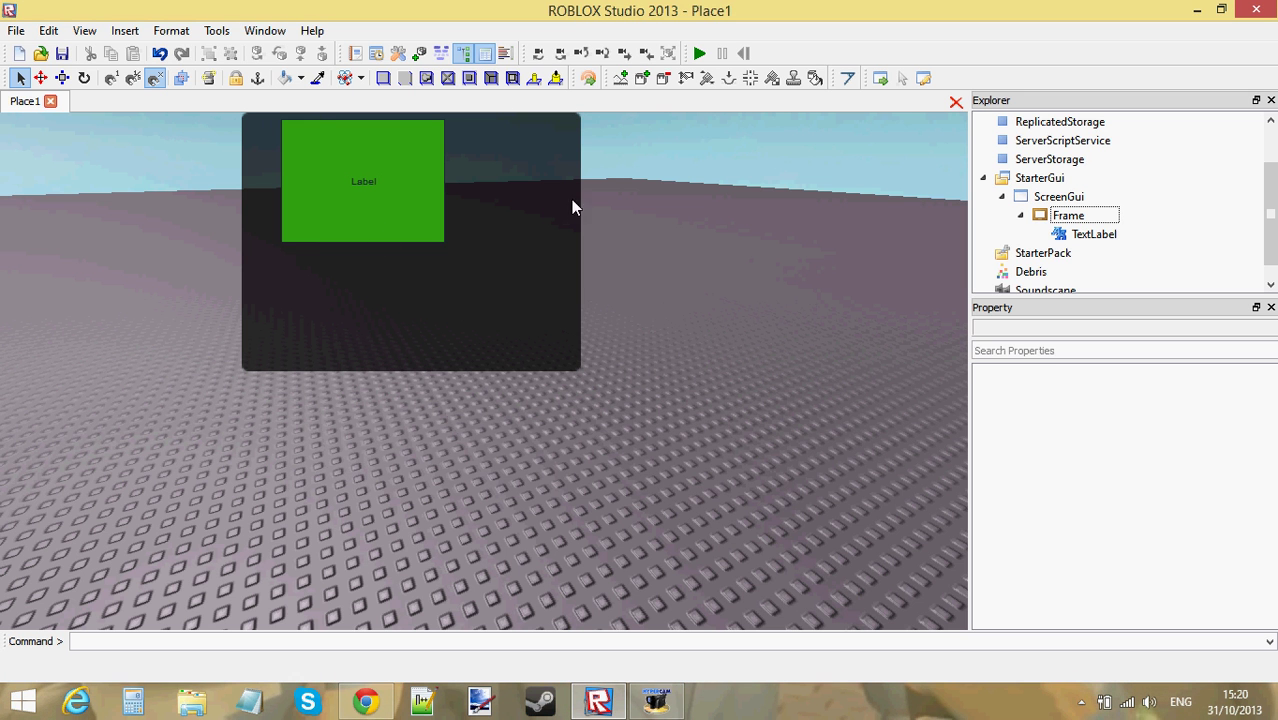
Step: Reselect the Frame, set its Style back to Custom and clear the selection
left_click(1110, 236)
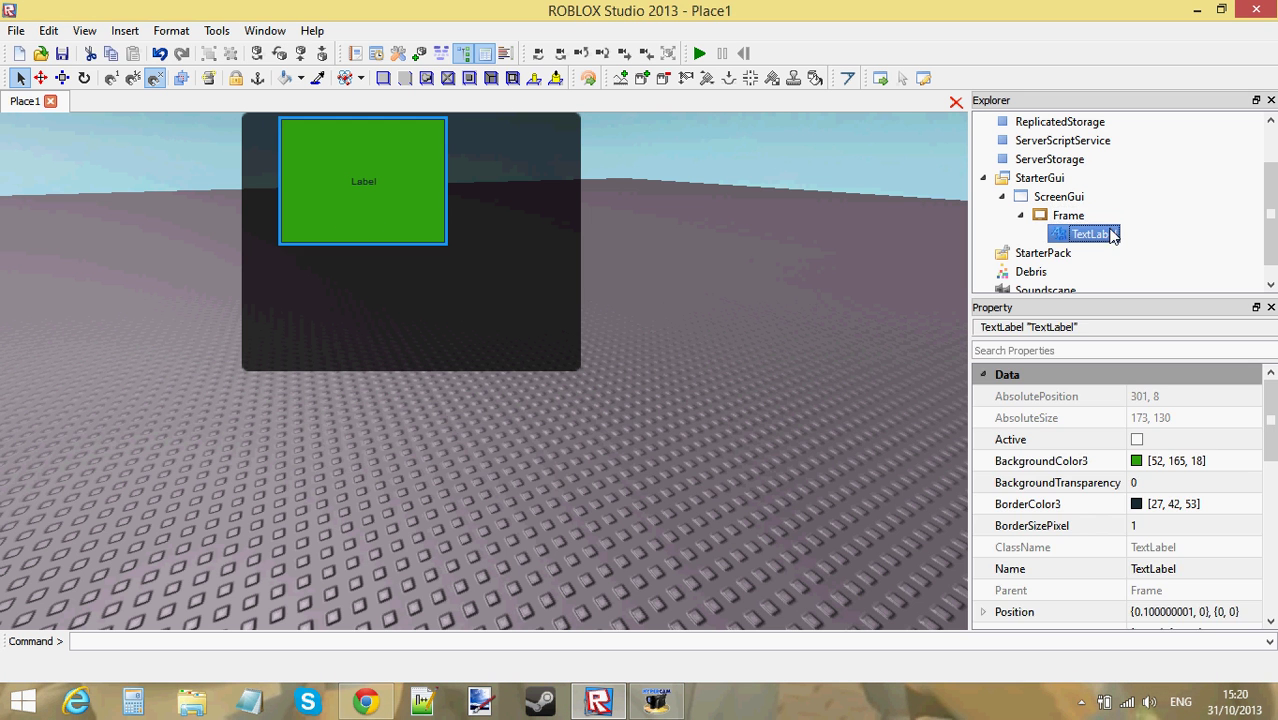
key("Up")
scroll(1222, 582, "down", 1)
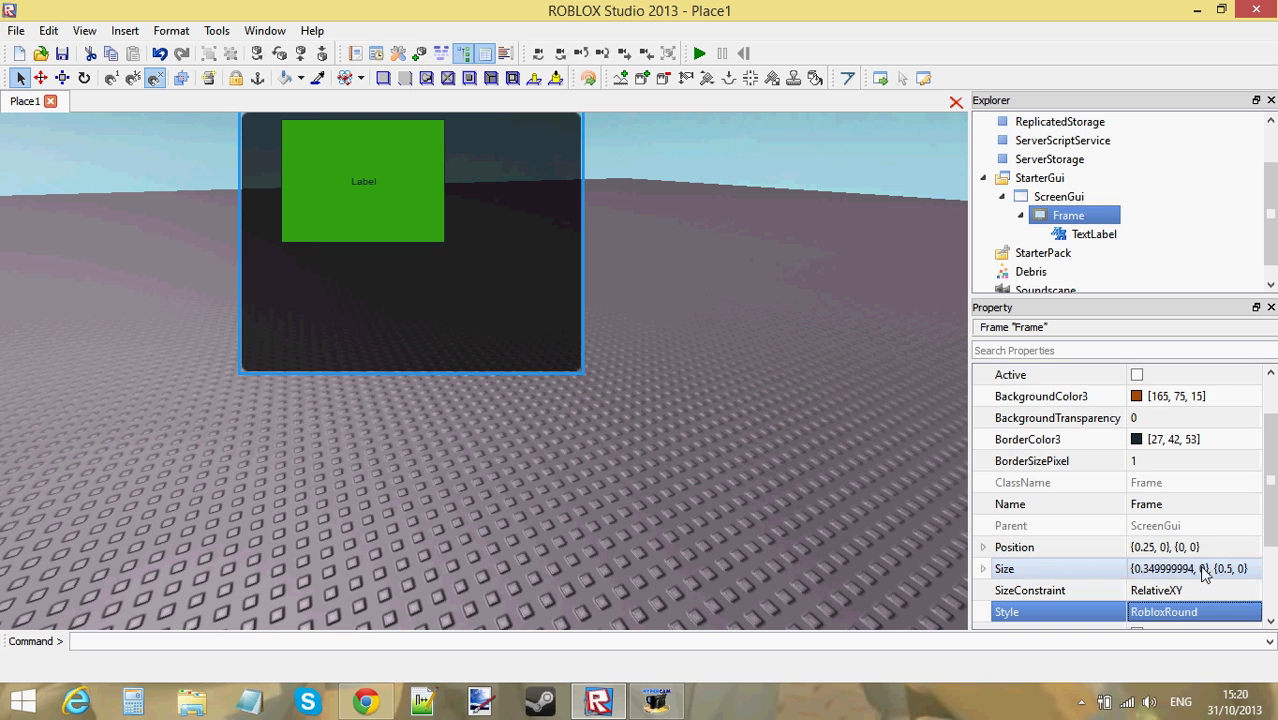
left_click(1180, 614)
left_click(1182, 614)
scroll(1182, 610, "down", 1)
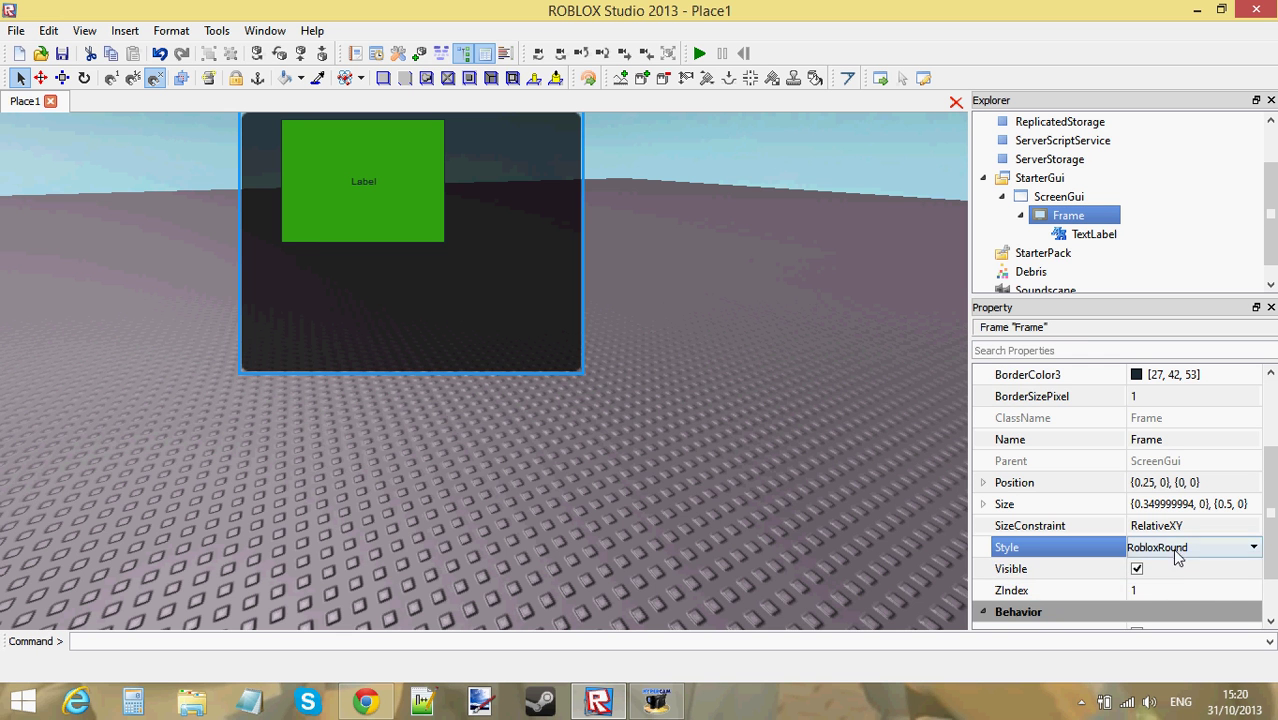
left_click(1180, 548)
left_click(1148, 601)
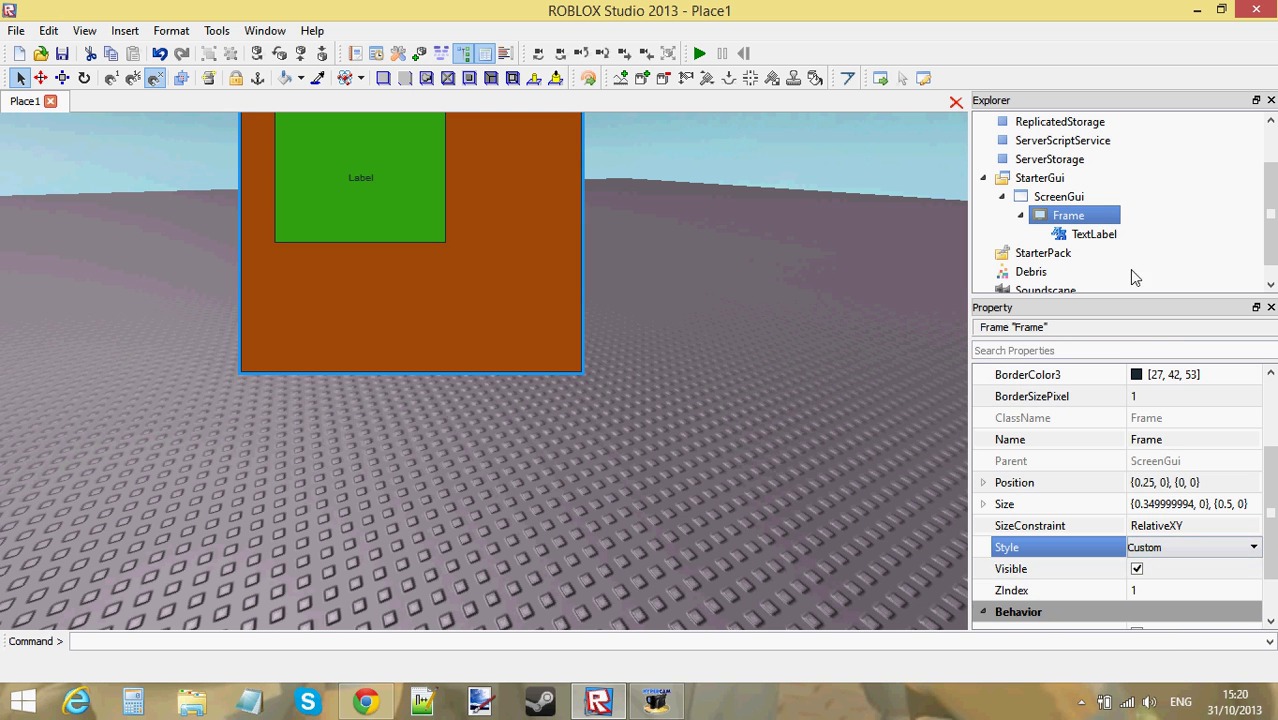
left_click(1184, 188)
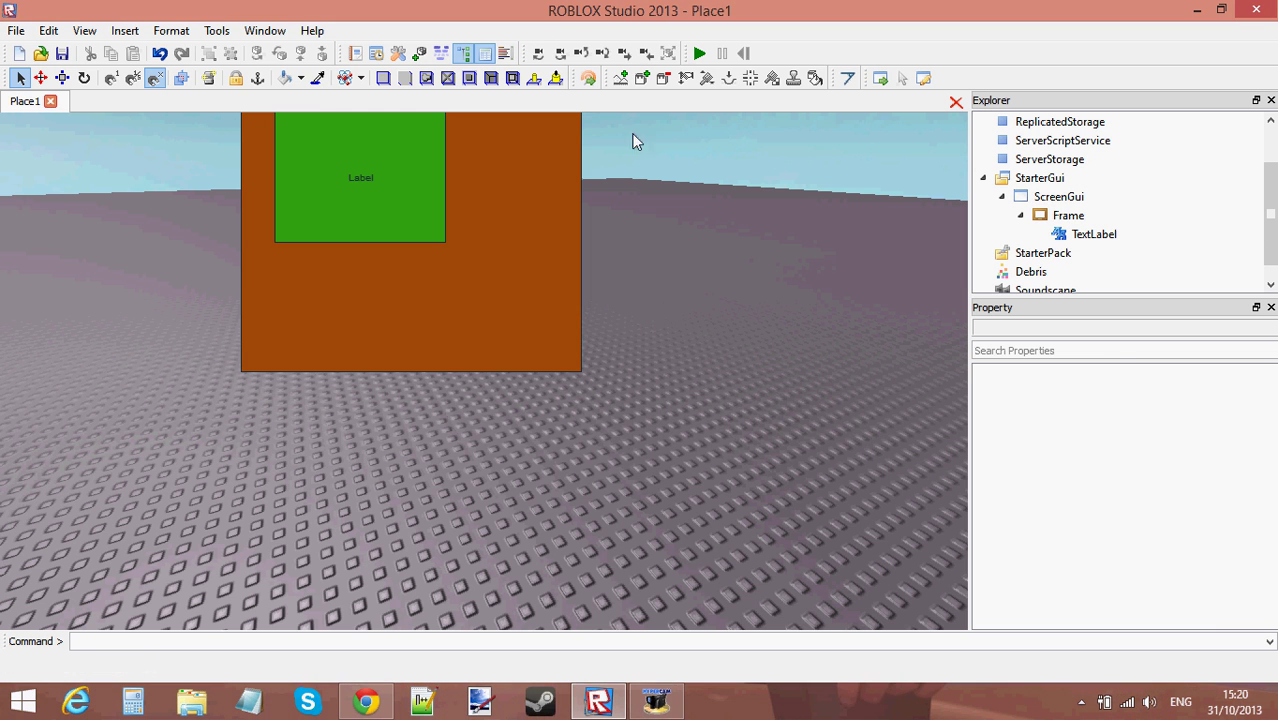
Step: Set the Frame's BorderSizePixel to 0 to remove its border
left_click(1095, 216)
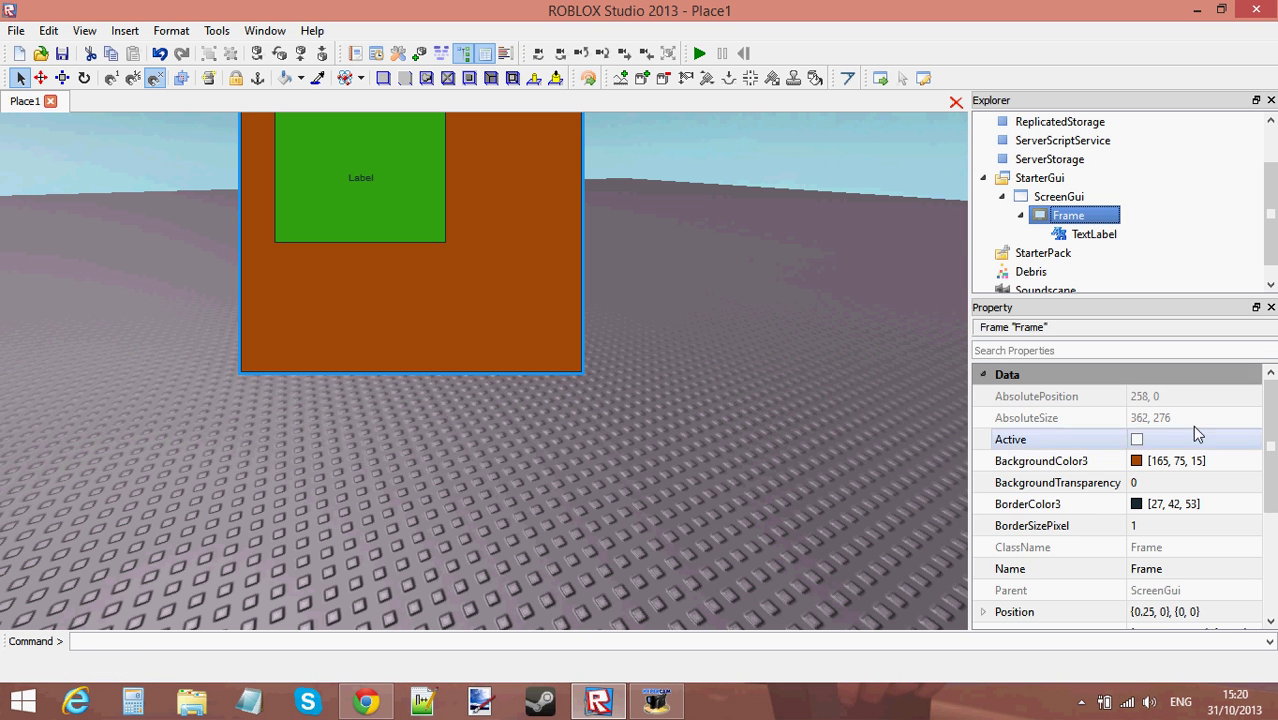
left_click(1177, 526)
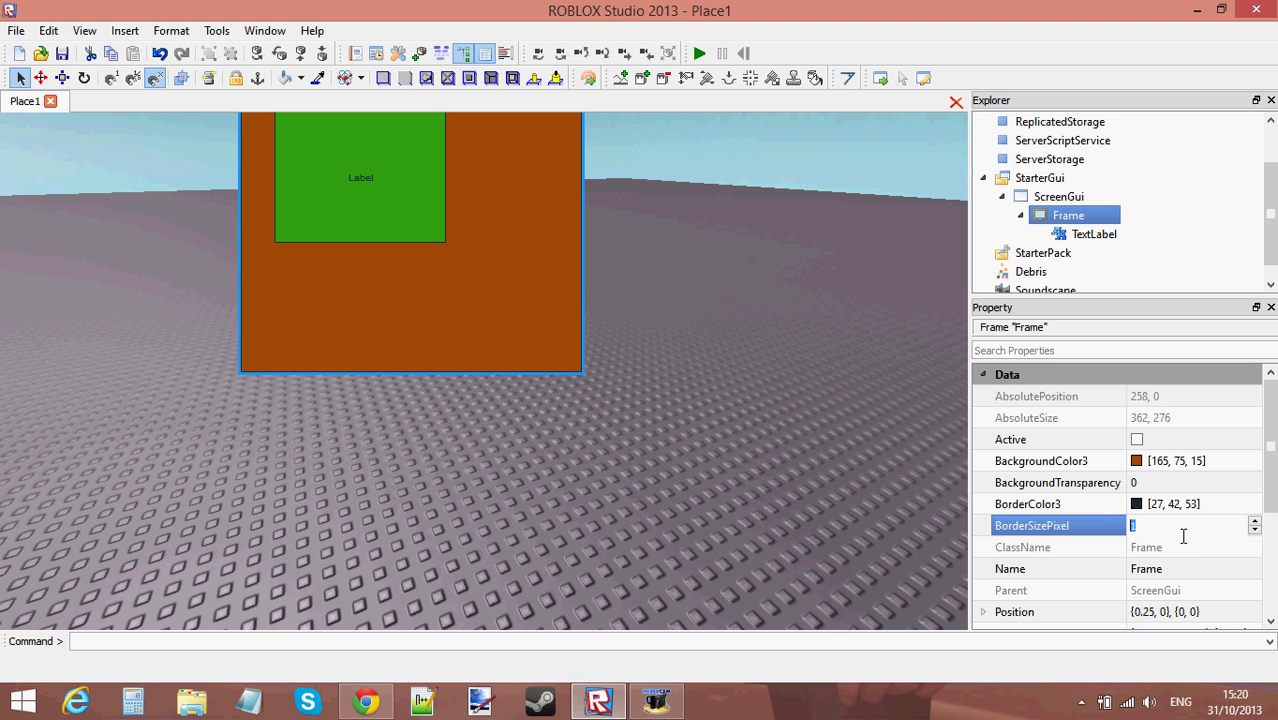
type("0")
key("Return")
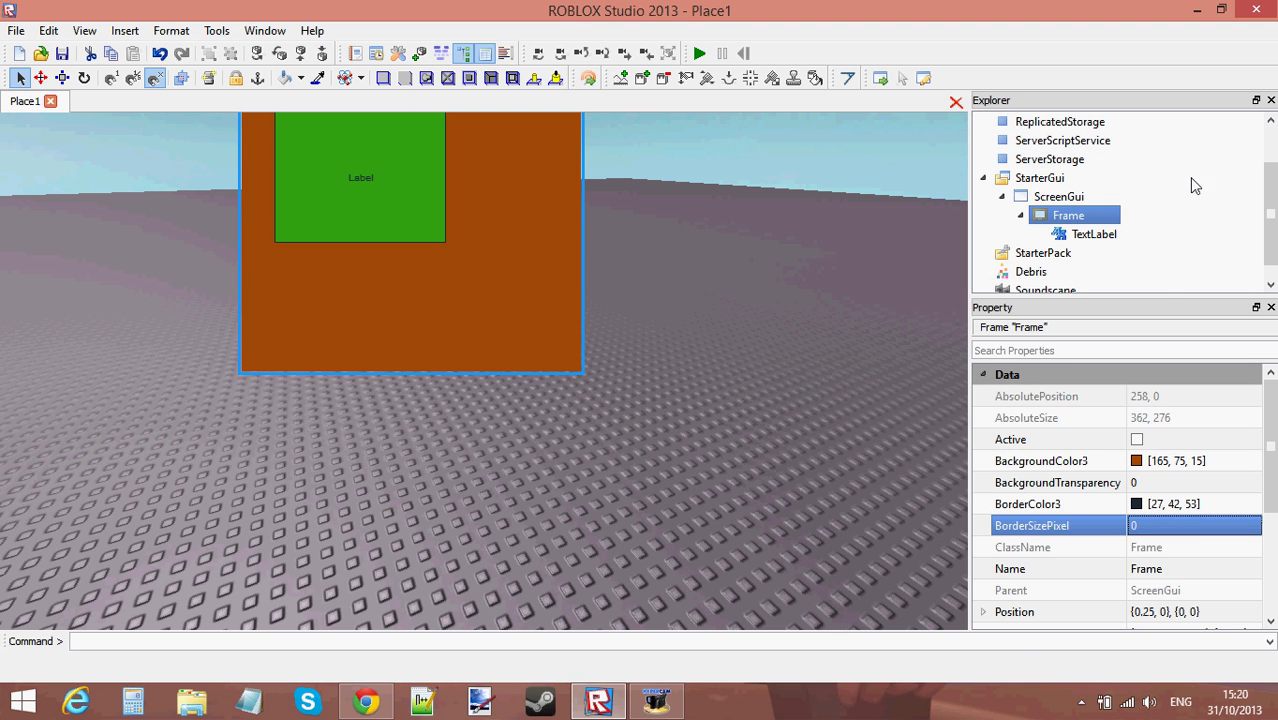
Step: Switch the Frame's Visible property off and back on to compare the GUI hidden and shown
scroll(1184, 490, "down", 3)
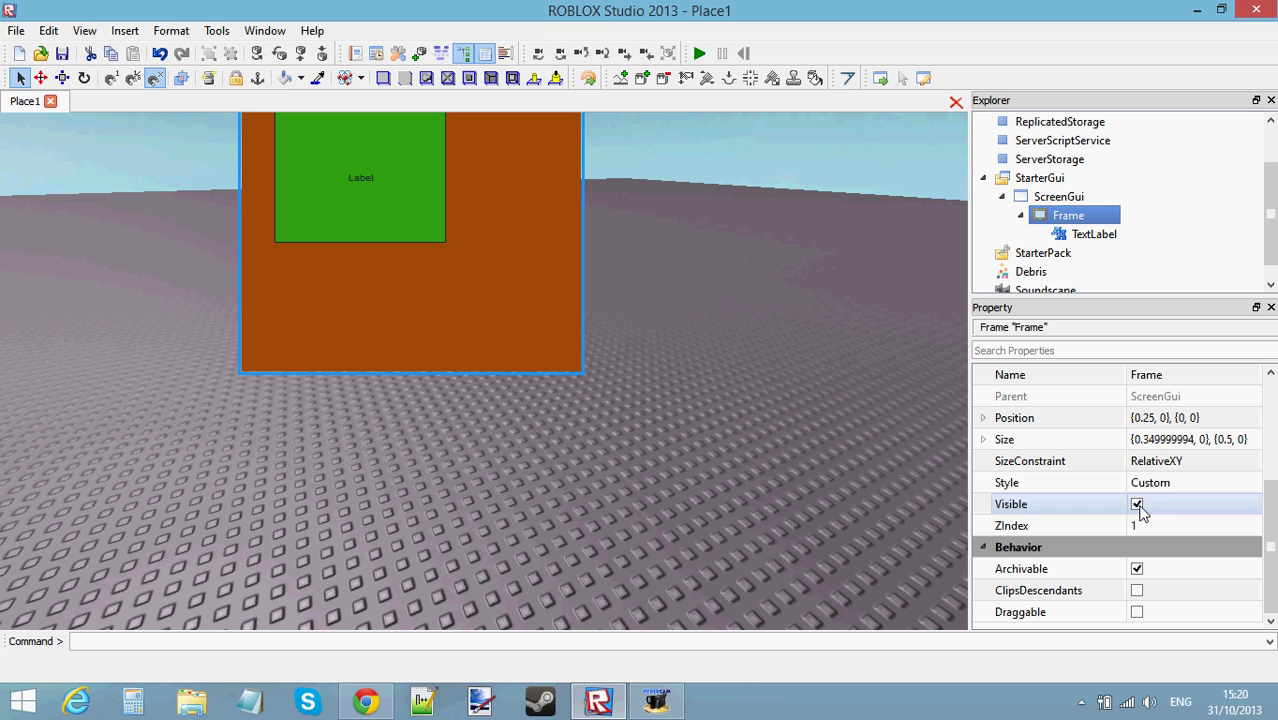
left_click(1137, 504)
left_click(1137, 504)
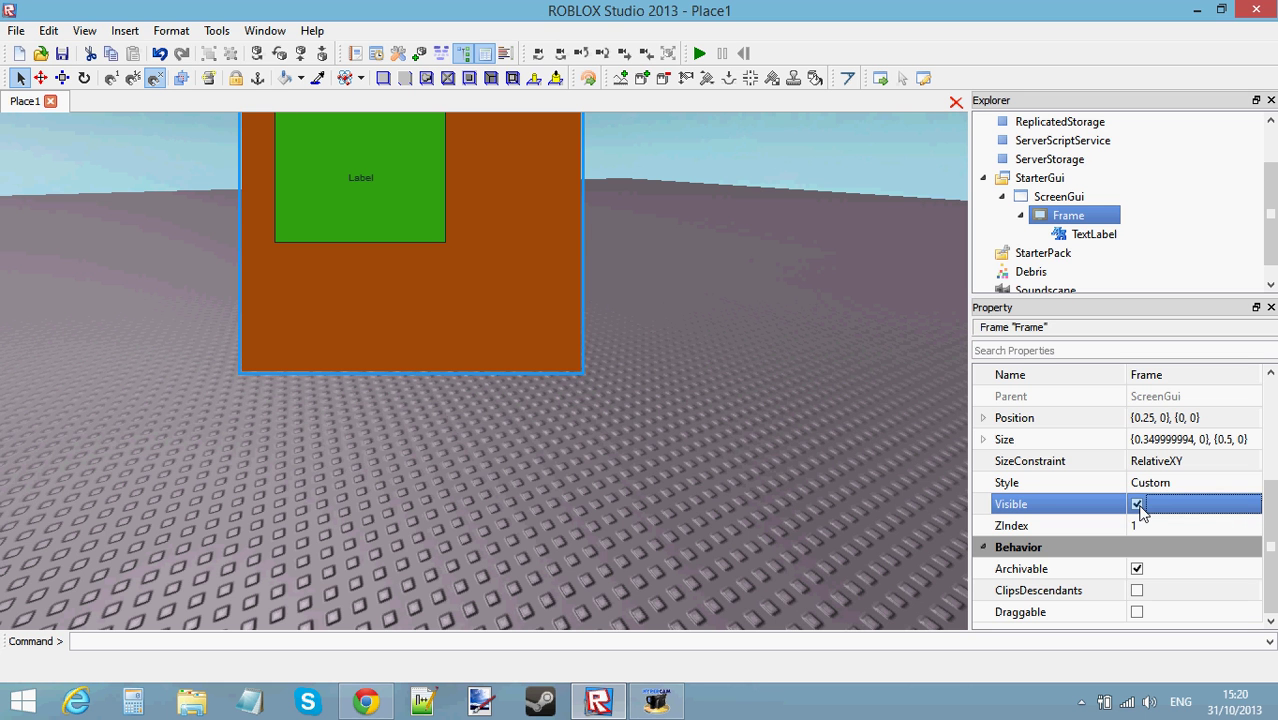
left_click(1155, 233)
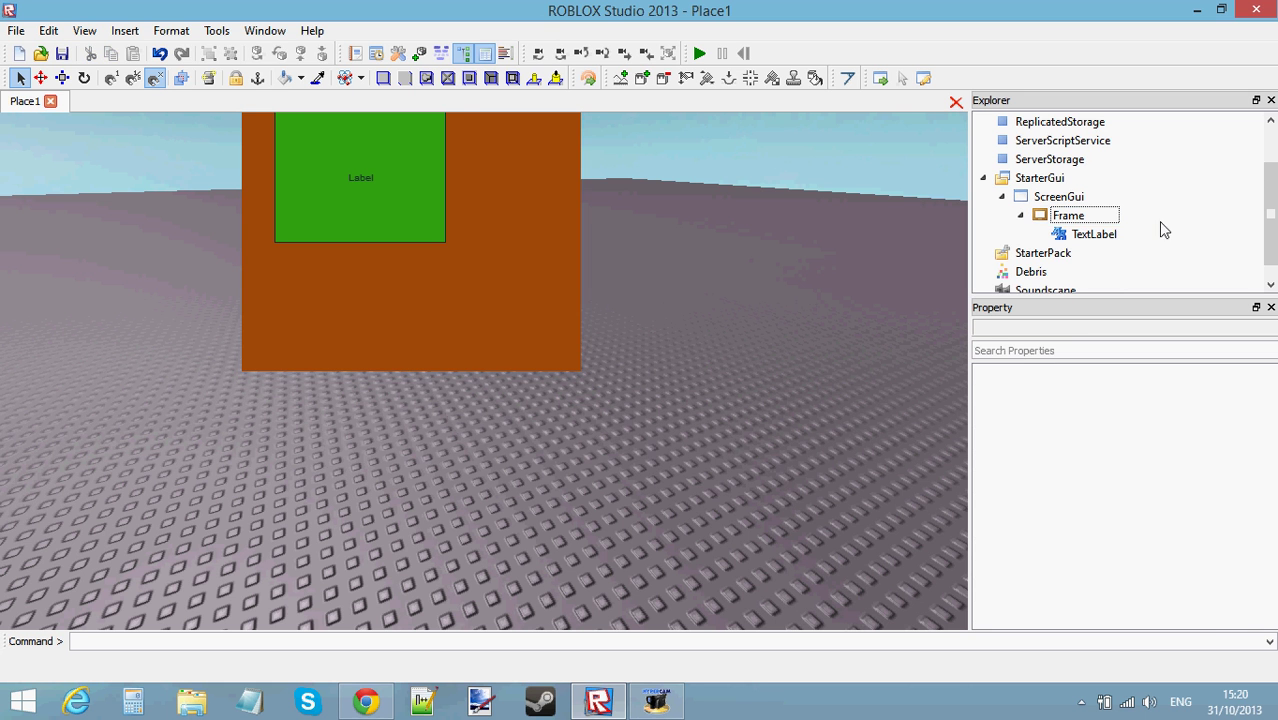
left_click(1105, 236)
left_click(1110, 218)
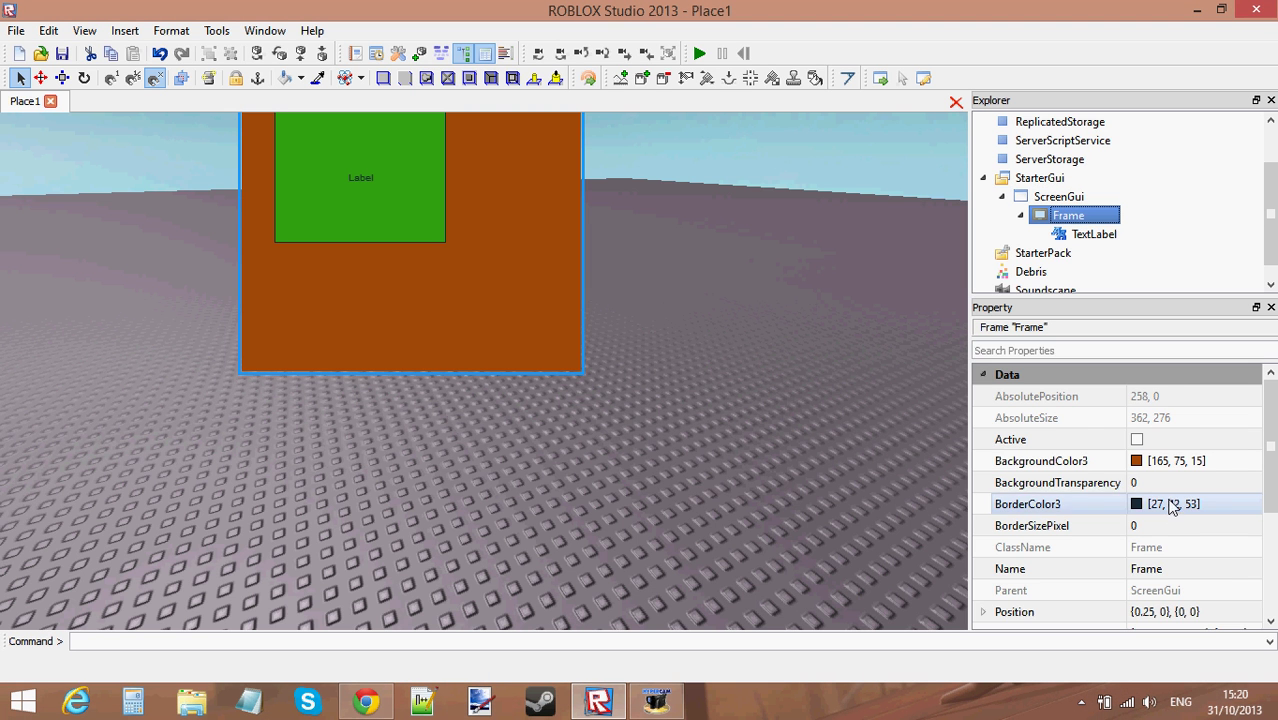
scroll(1175, 508, "down", 2)
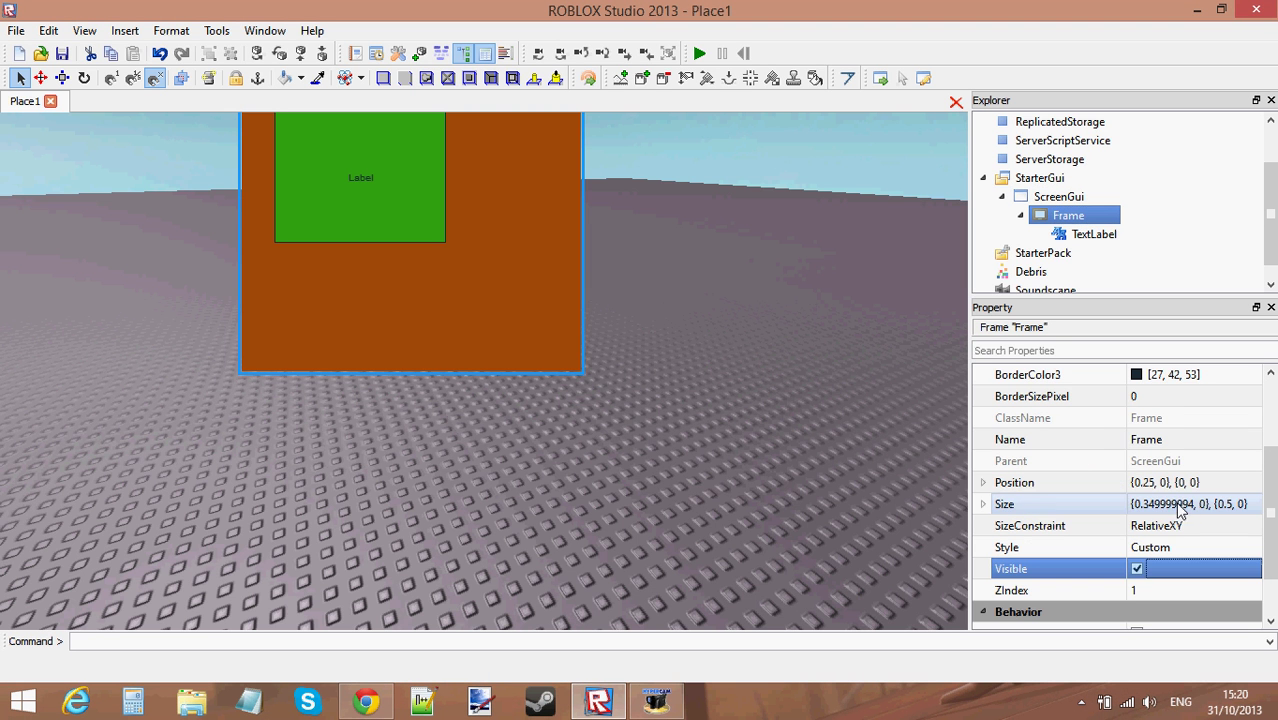
left_click(1137, 569)
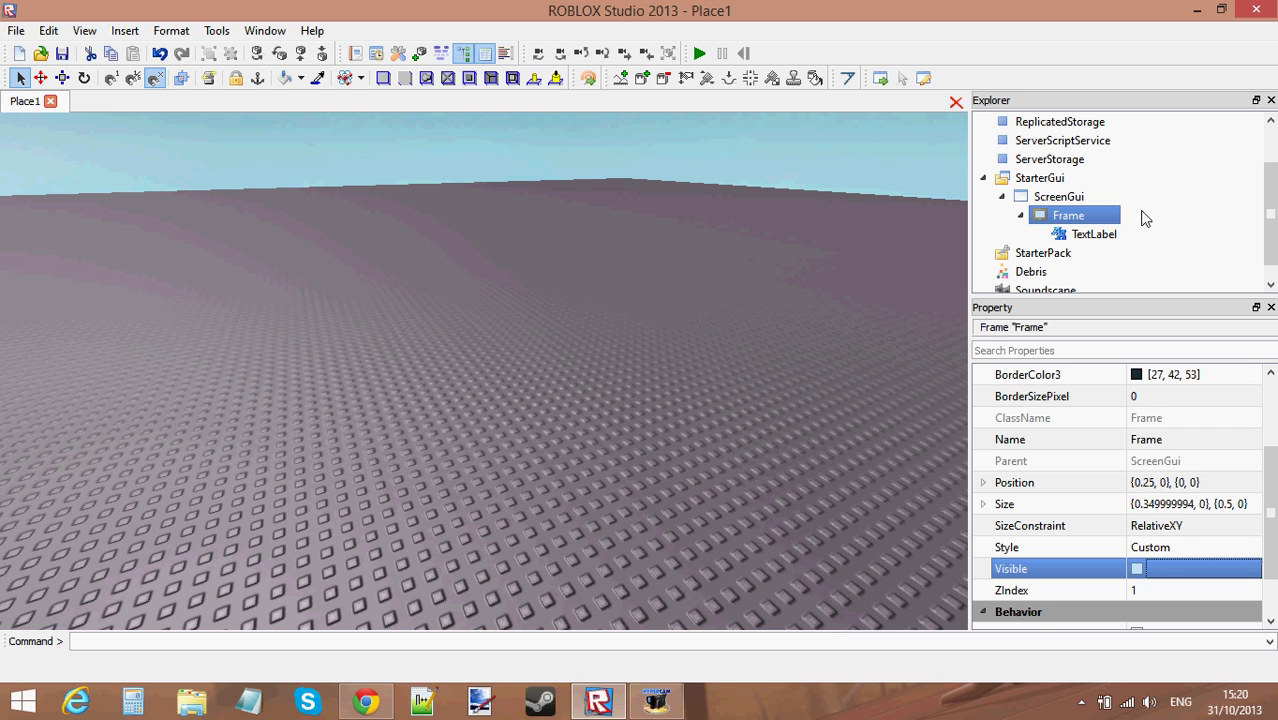
left_click(1100, 235)
left_click(1092, 220)
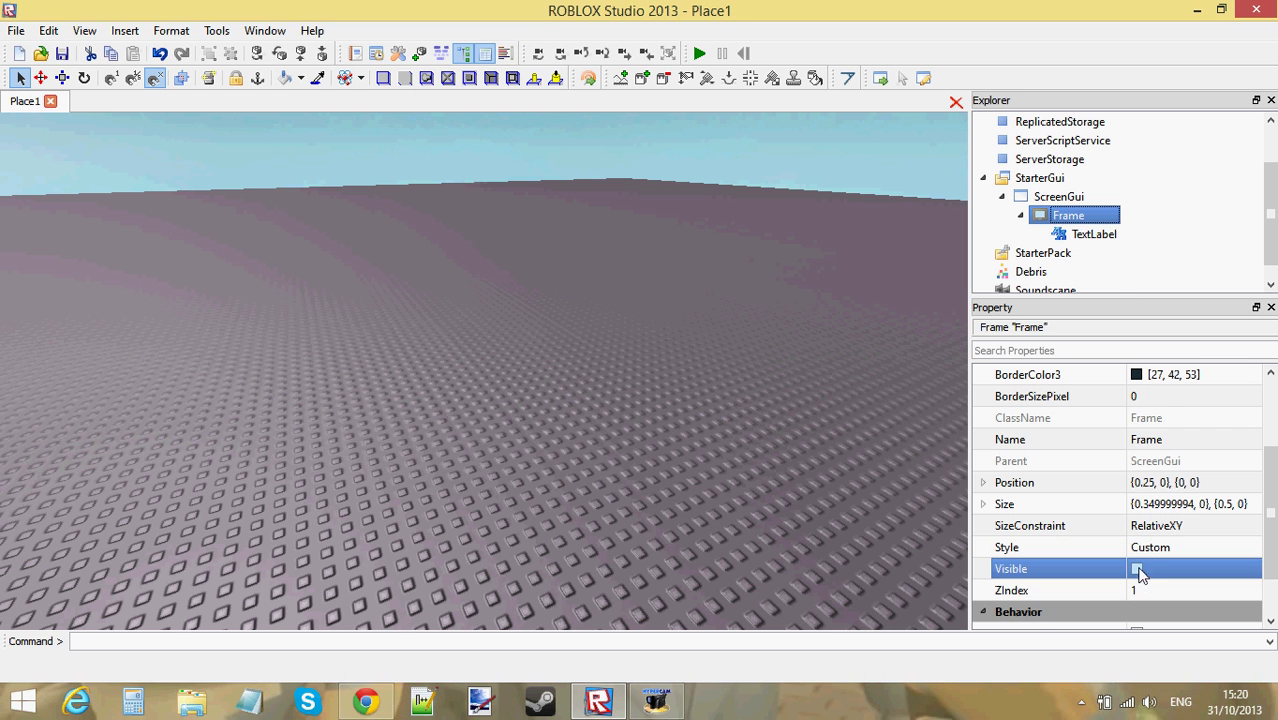
left_click(1137, 568)
Step: Hide the TextLabel through its Visible property and show it again
left_click(1094, 236)
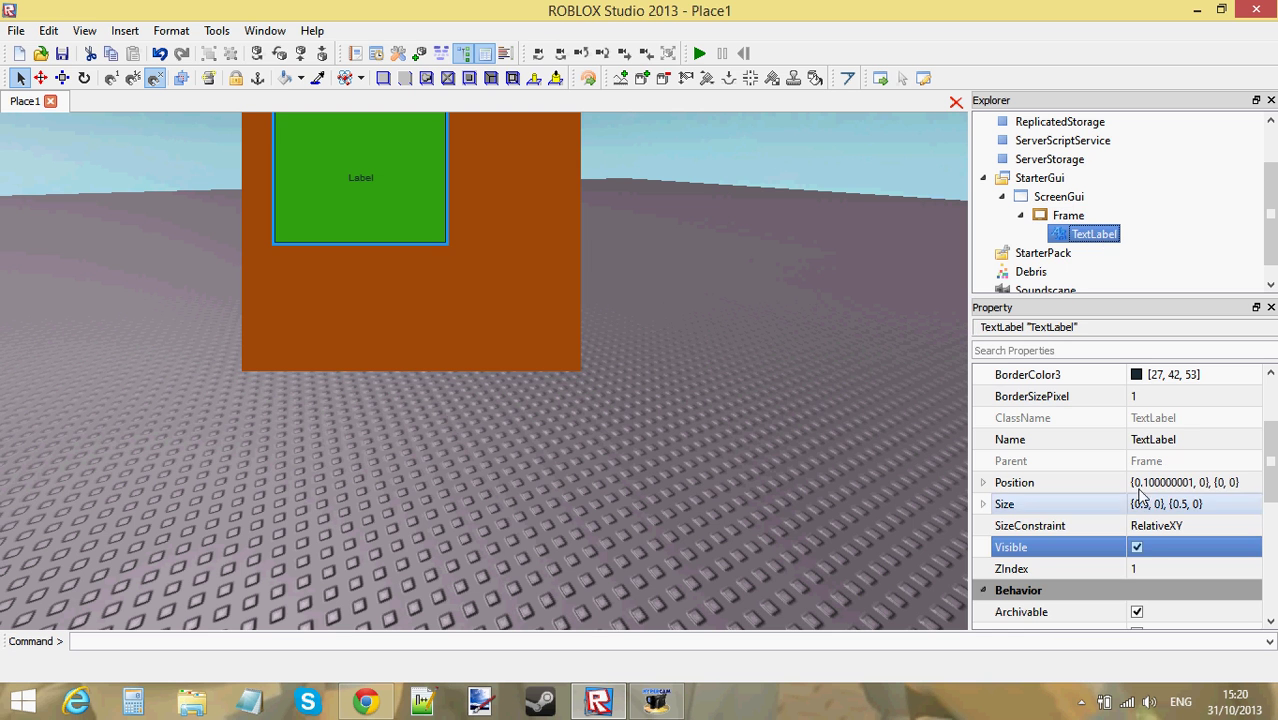
left_click(1137, 548)
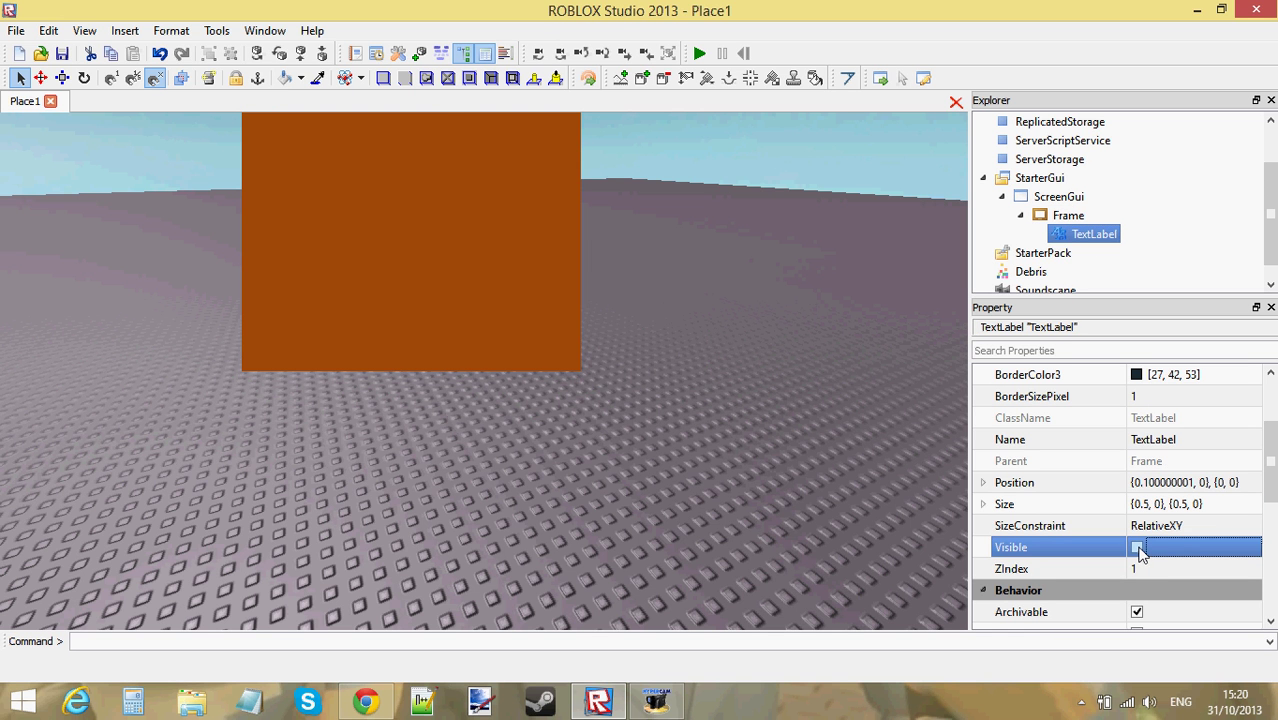
left_click(1137, 548)
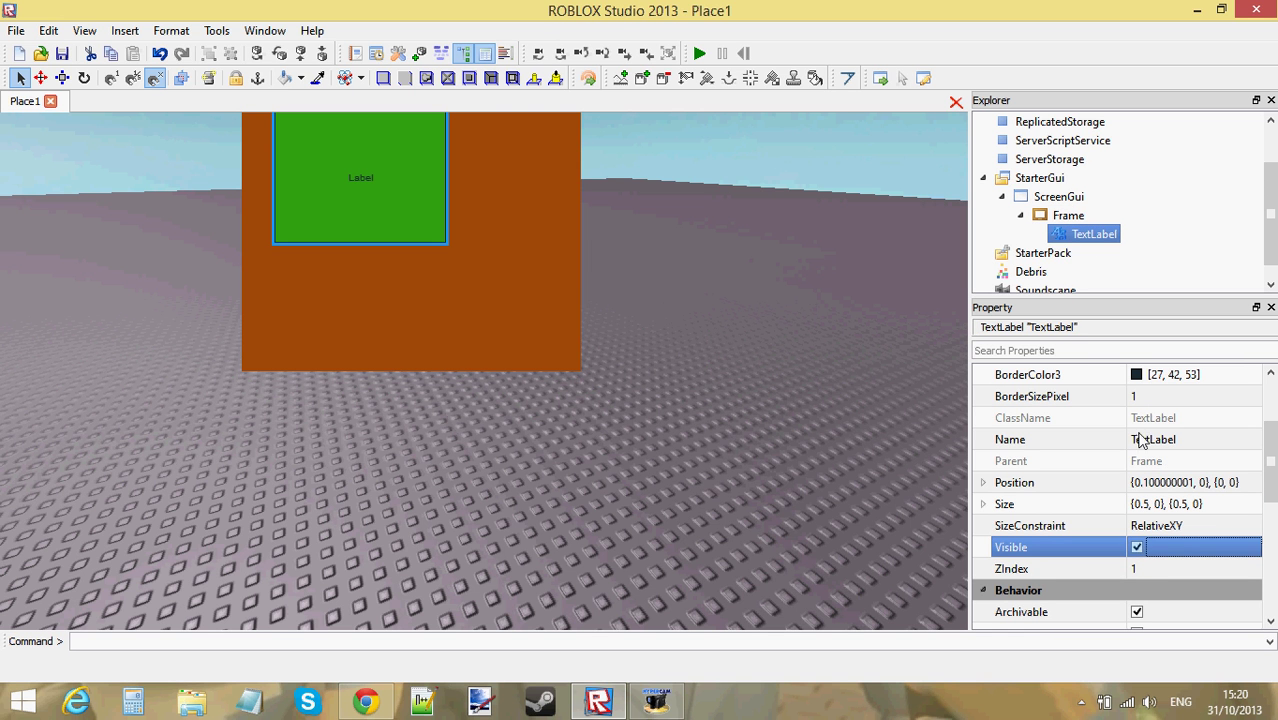
Step: Select the TextLabel and the Frame in turn to review which object each one is in the hierarchy
left_click(1164, 240)
left_click(1100, 232)
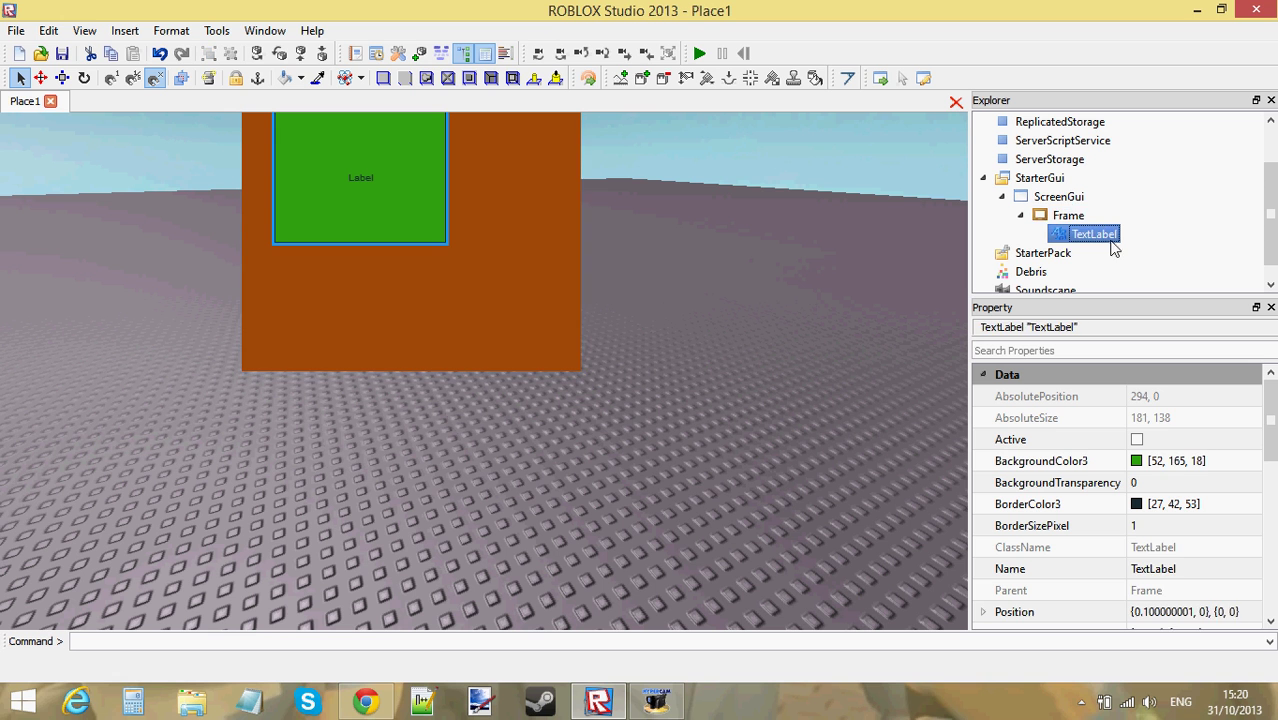
left_click(1097, 222)
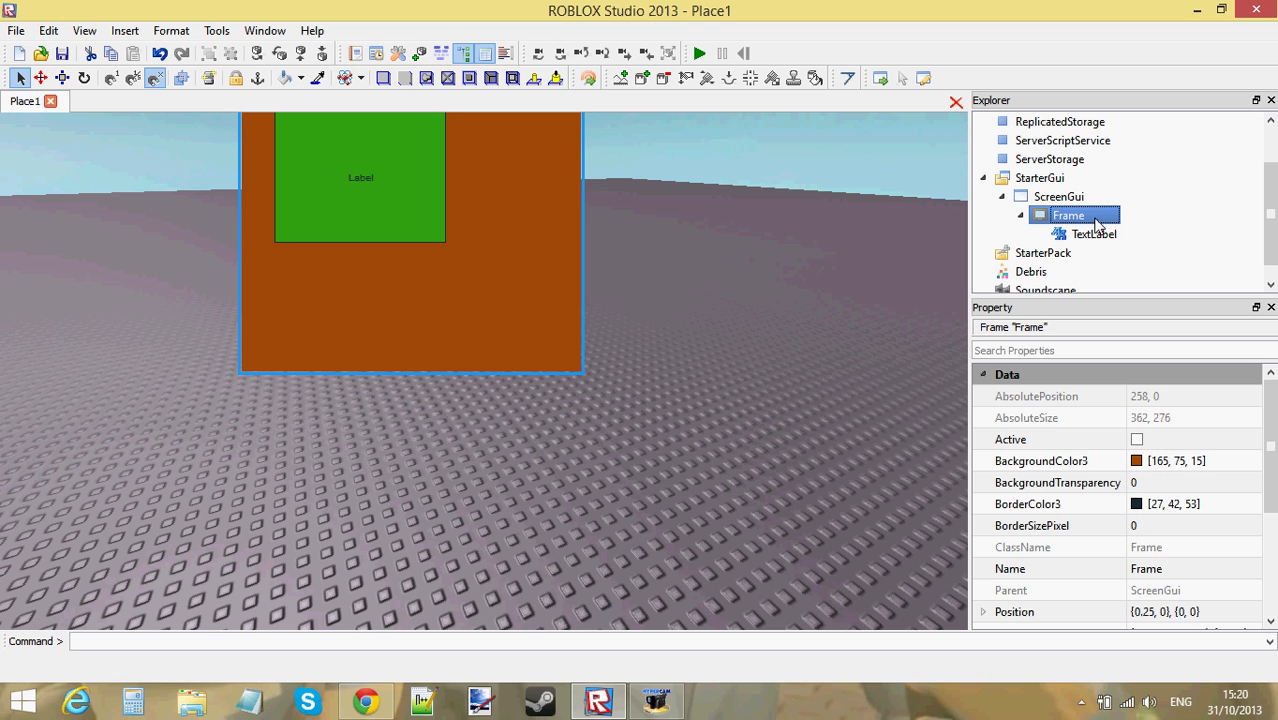
left_click(1100, 234)
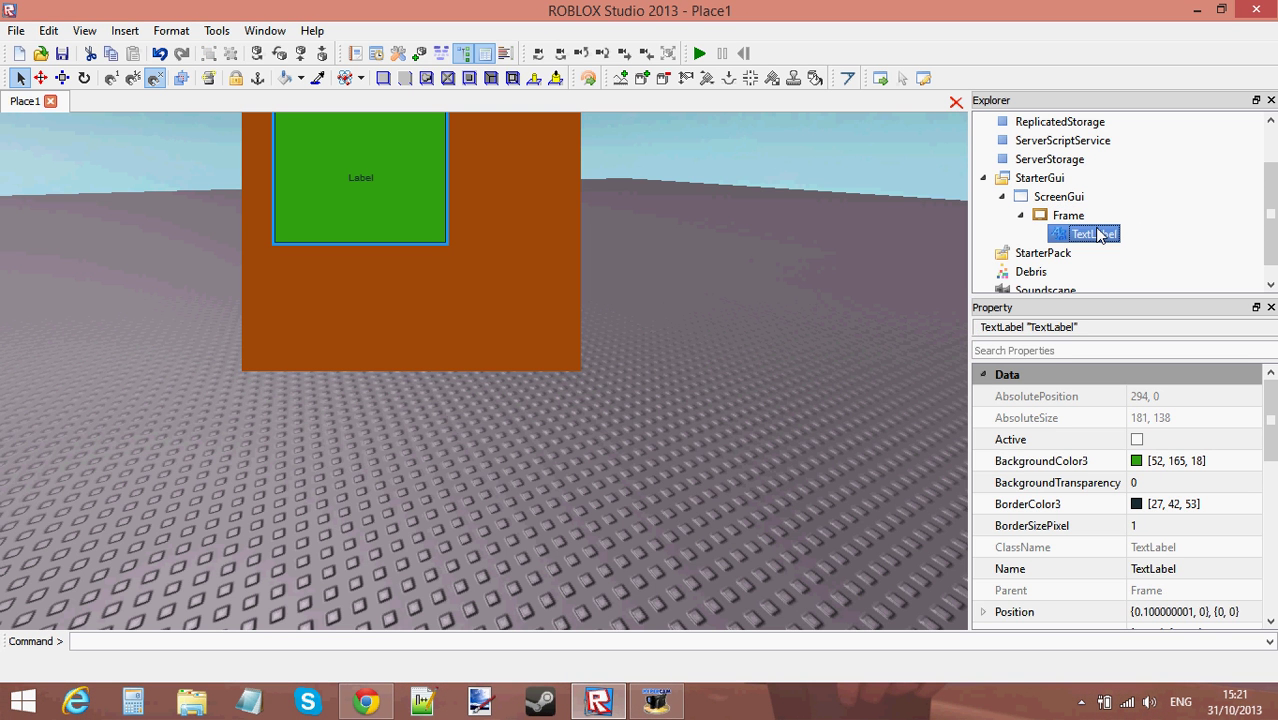
left_click(1148, 242)
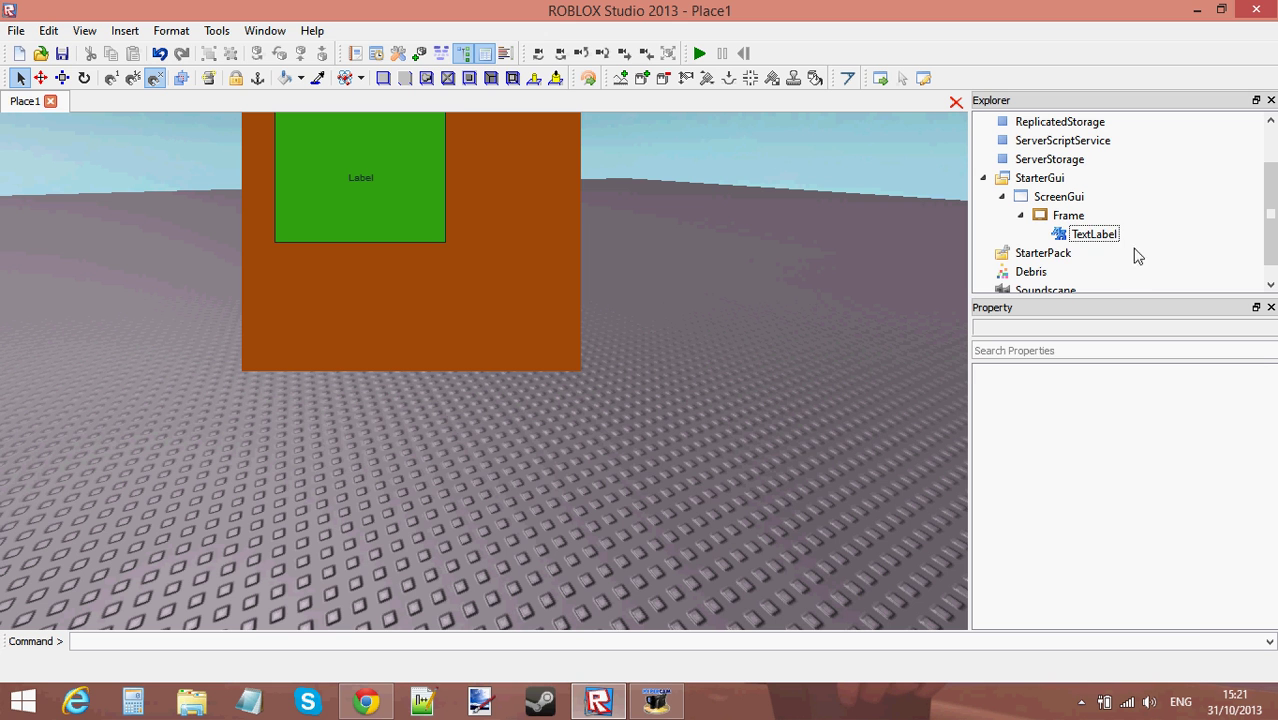
left_click(1117, 238)
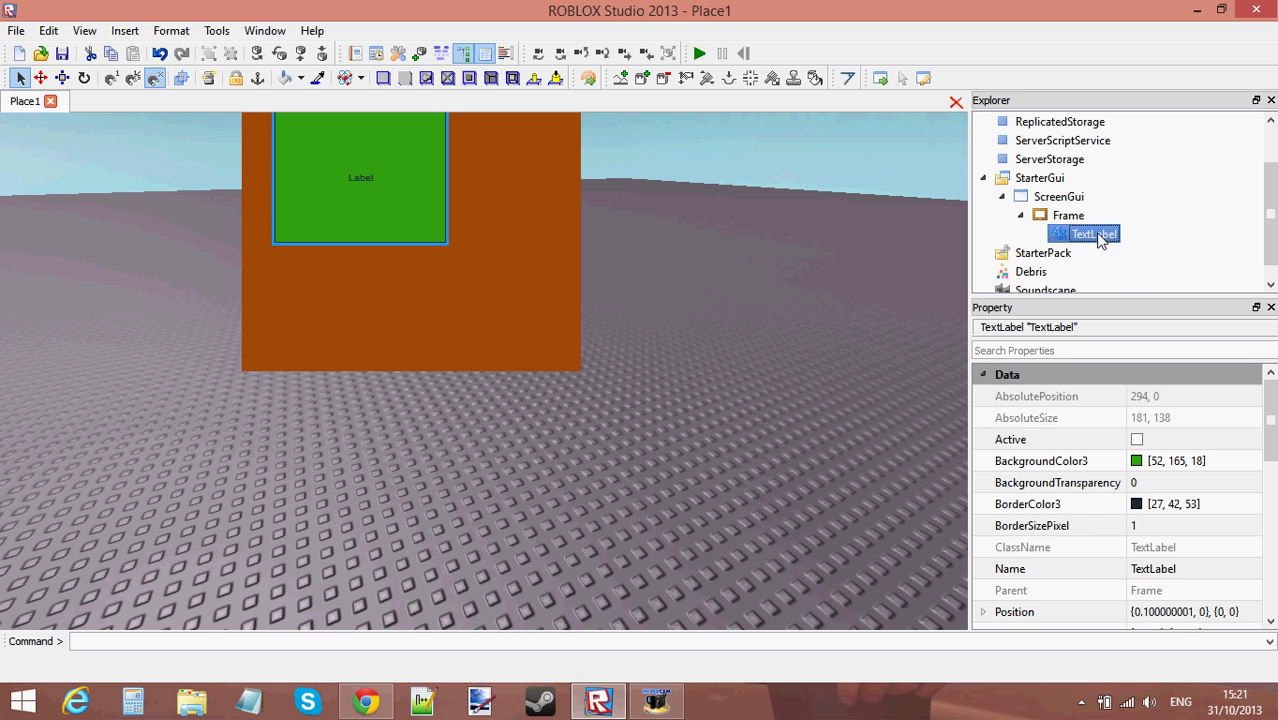
left_click(1165, 231)
left_click(1098, 236)
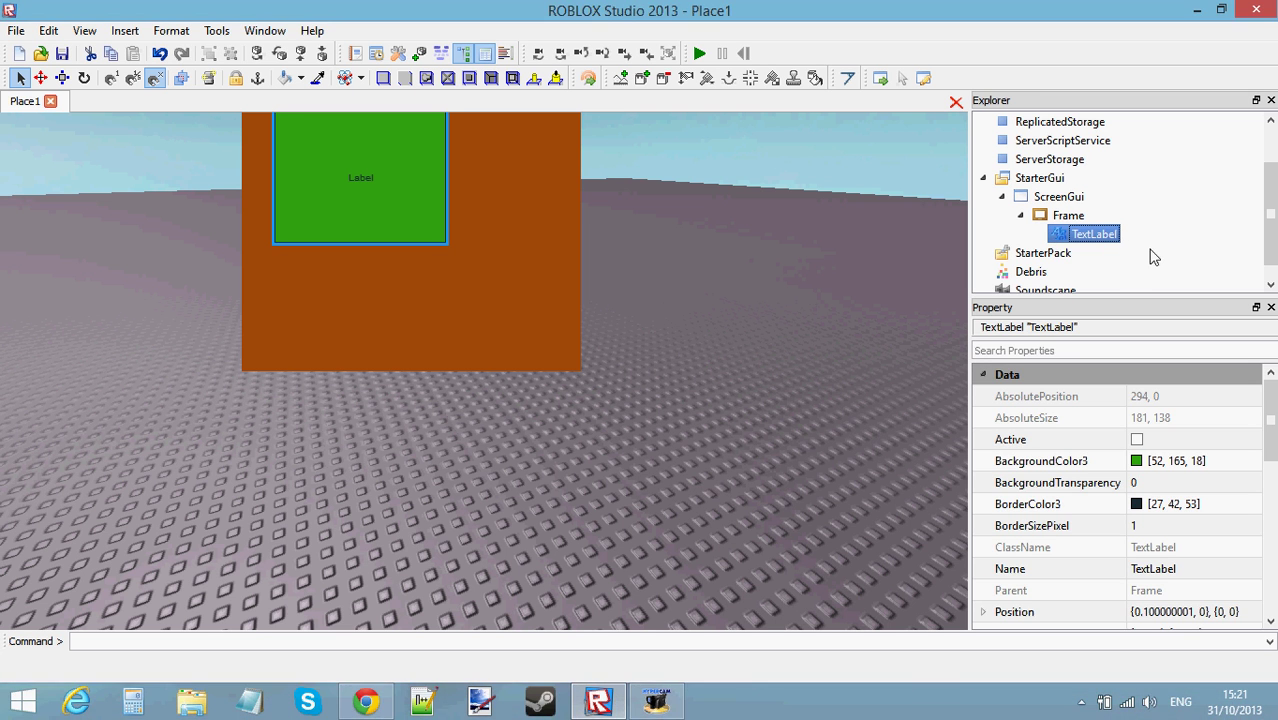
left_click(1095, 220)
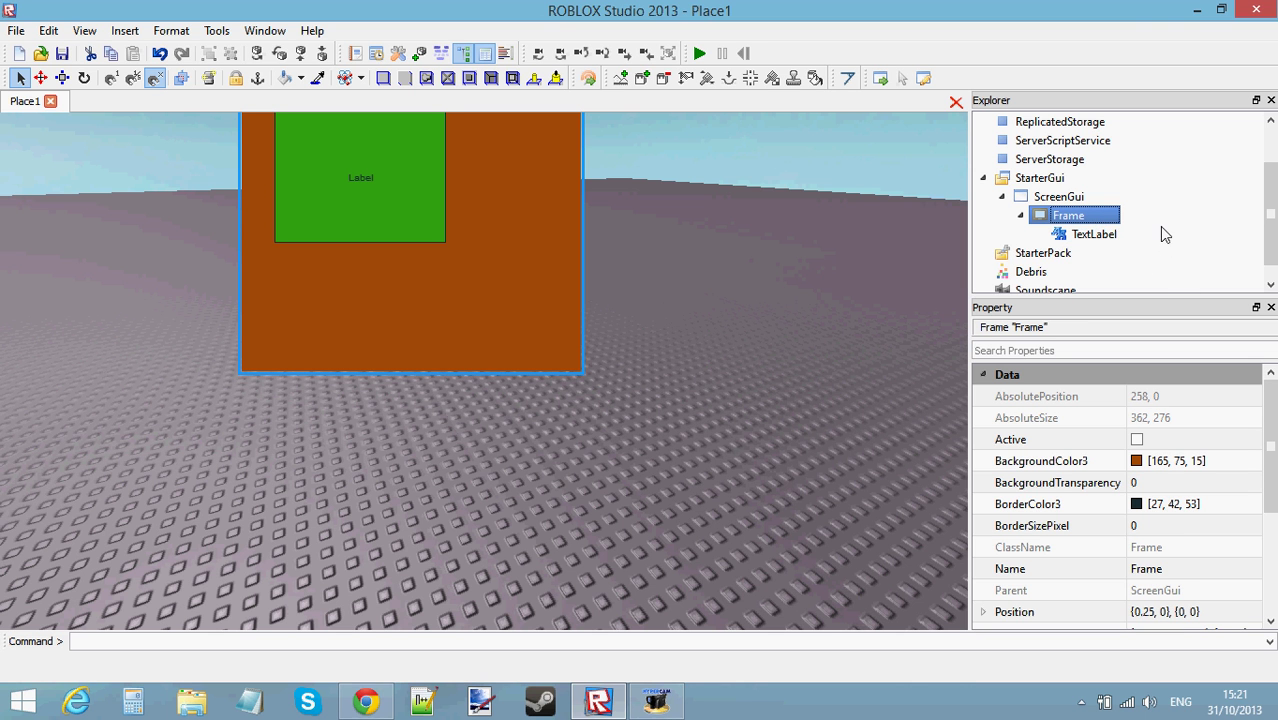
left_click_drag(1095, 216, 1172, 232)
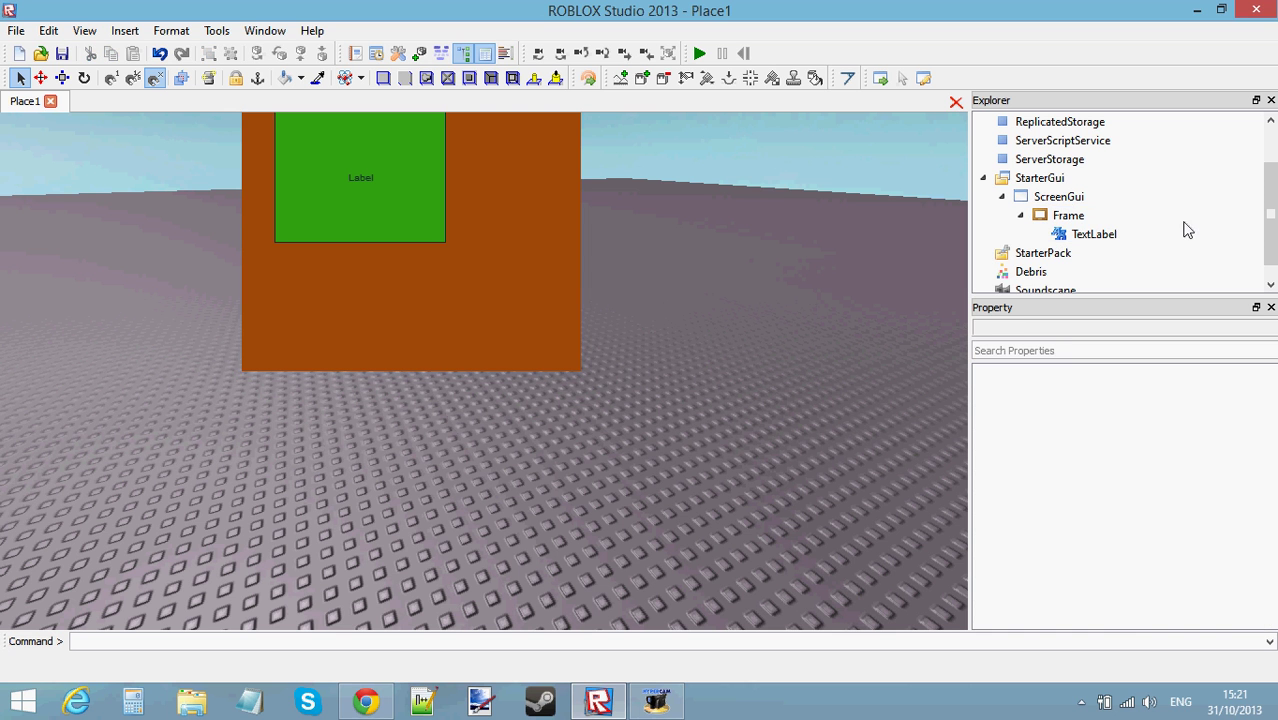
Step: Insert a Script from the Basic Objects into the ScreenGui and close the object list
left_click(1025, 196)
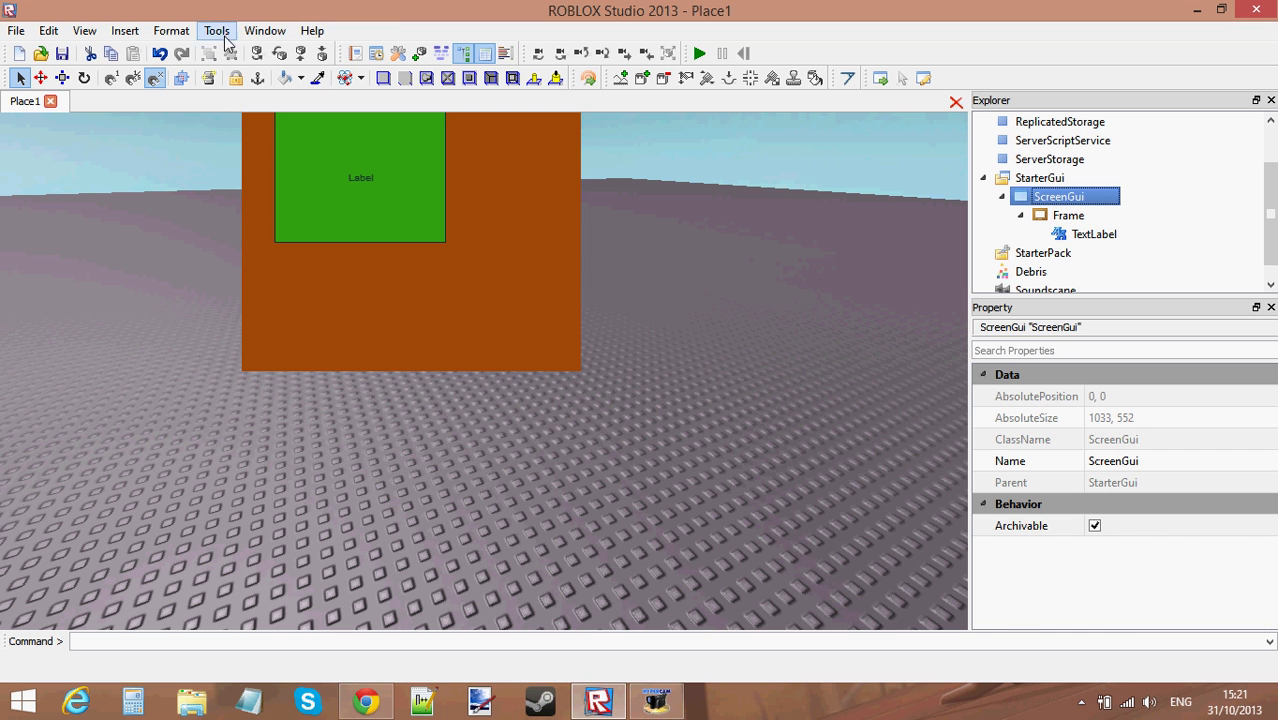
left_click(420, 53)
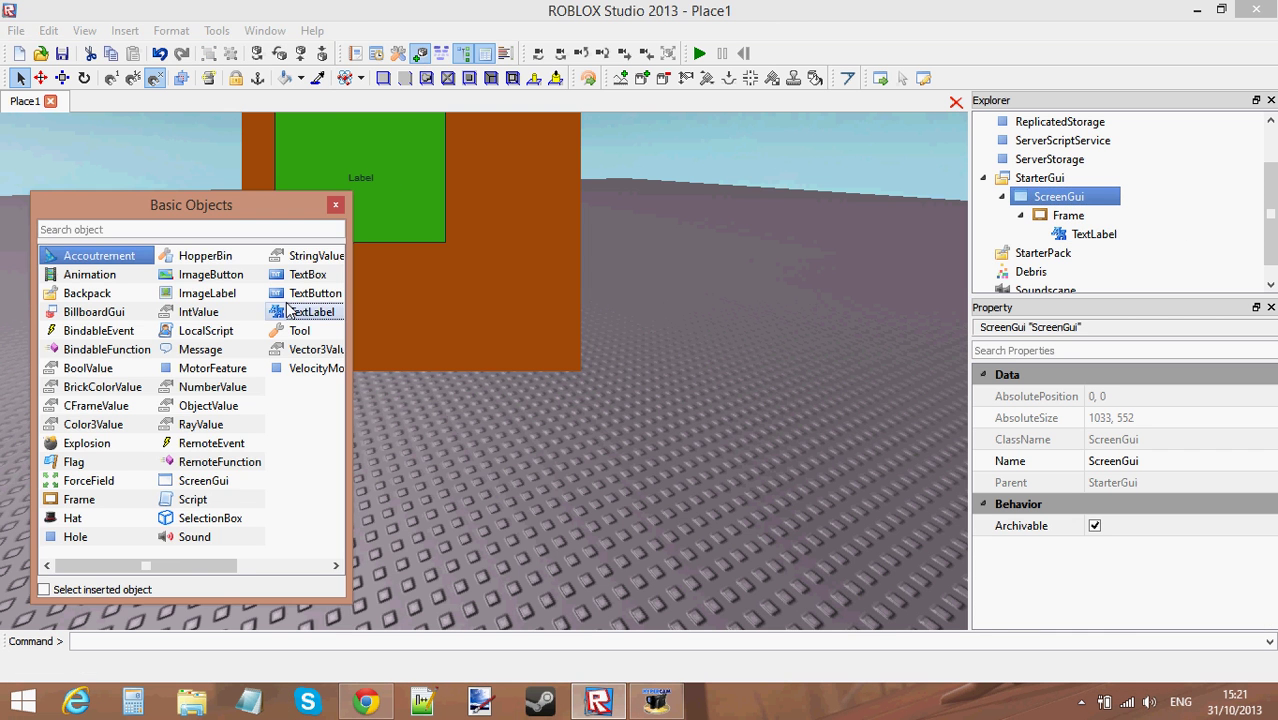
left_click(192, 499)
left_click(337, 205)
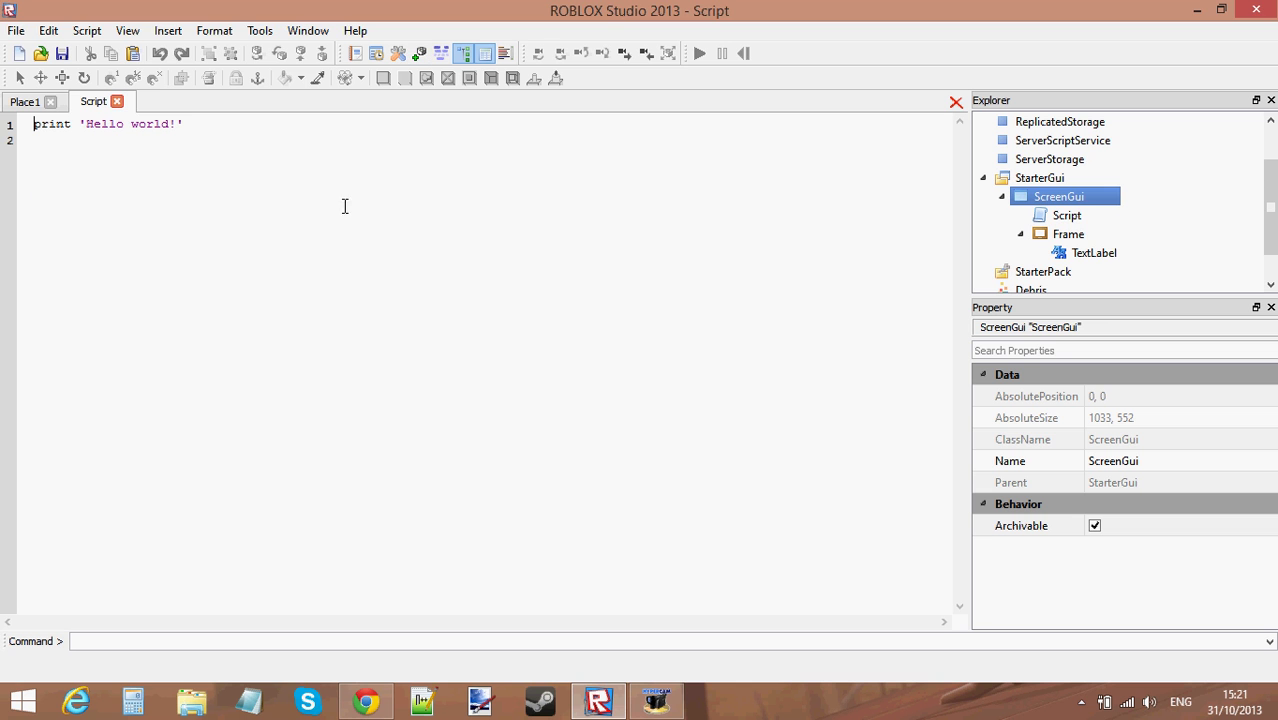
Step: Delete the default code from the new script and select the Frame to check its properties
key("ctrl+a")
key("BackSpace")
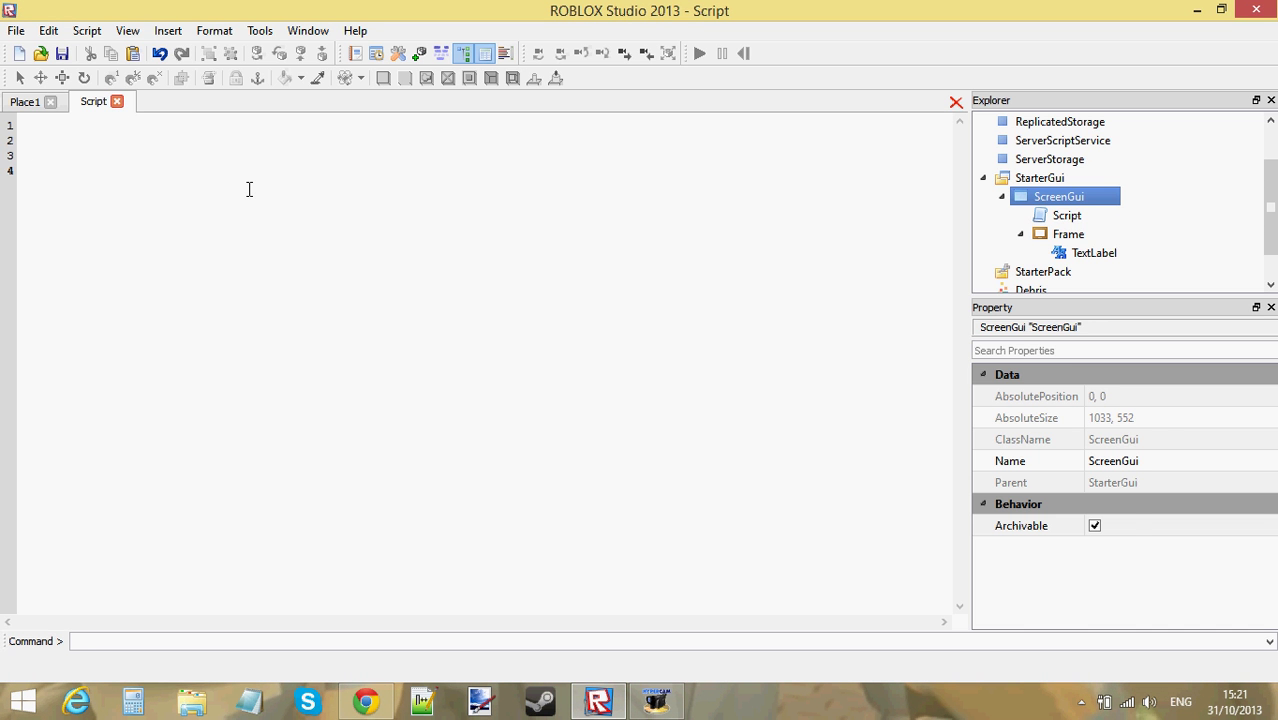
left_click(1075, 236)
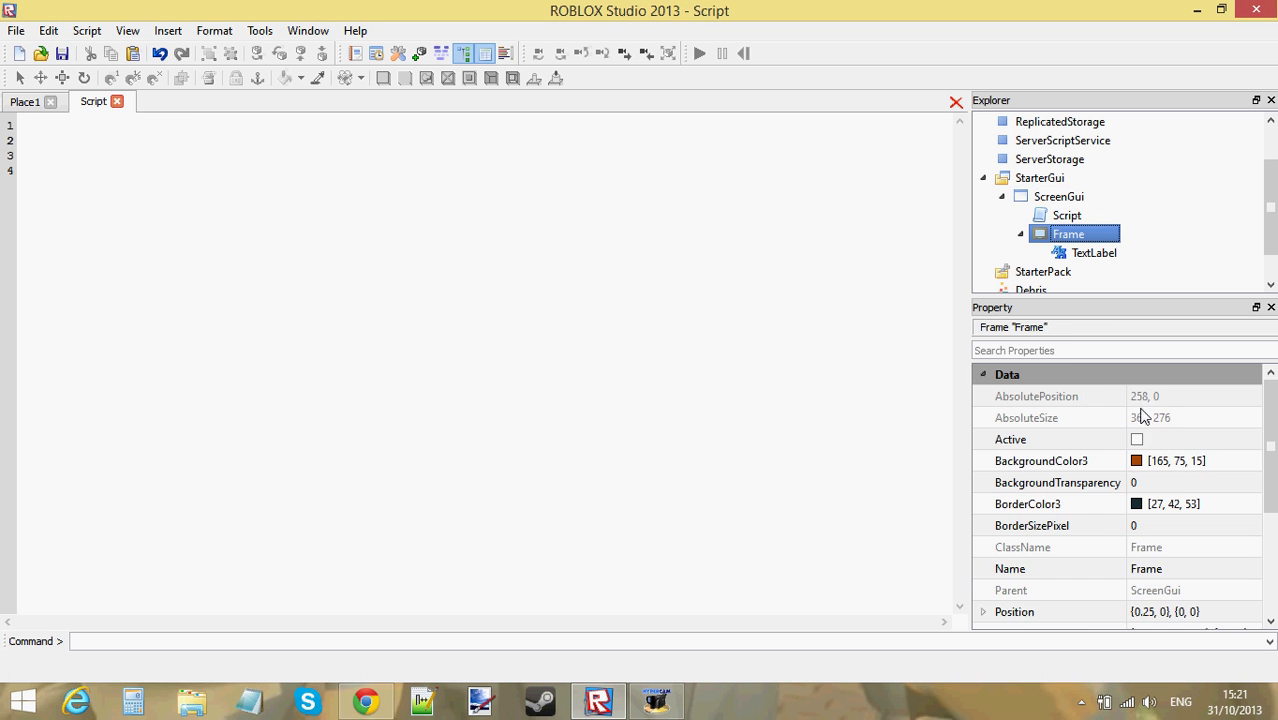
Step: Examine the Frame's available Style options and keep Custom
scroll(1145, 483, "down", 3)
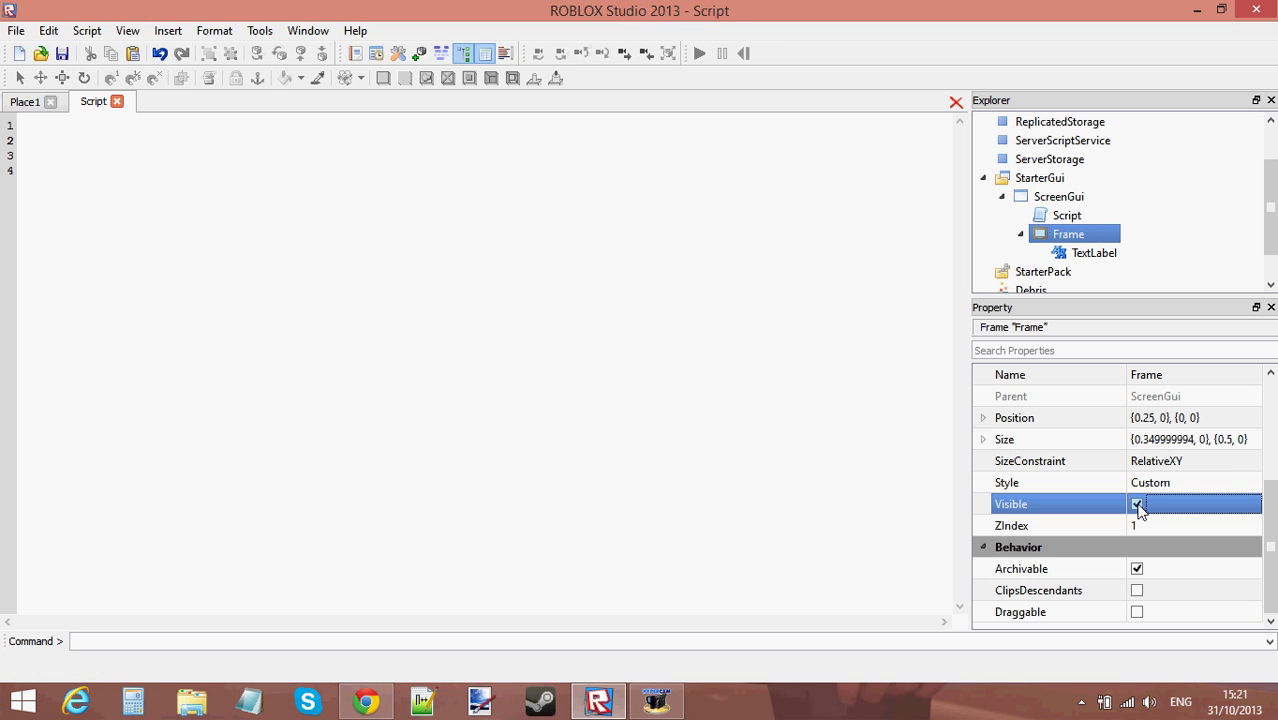
left_click(1170, 485)
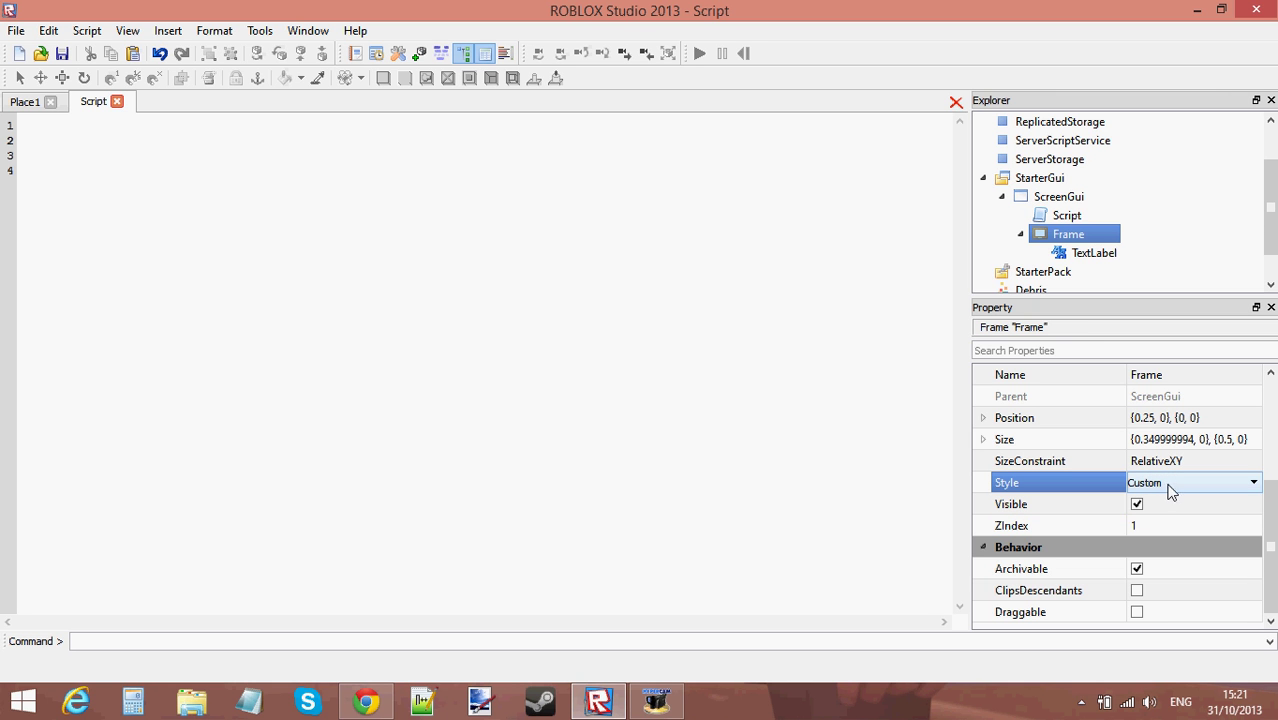
left_click(1169, 488)
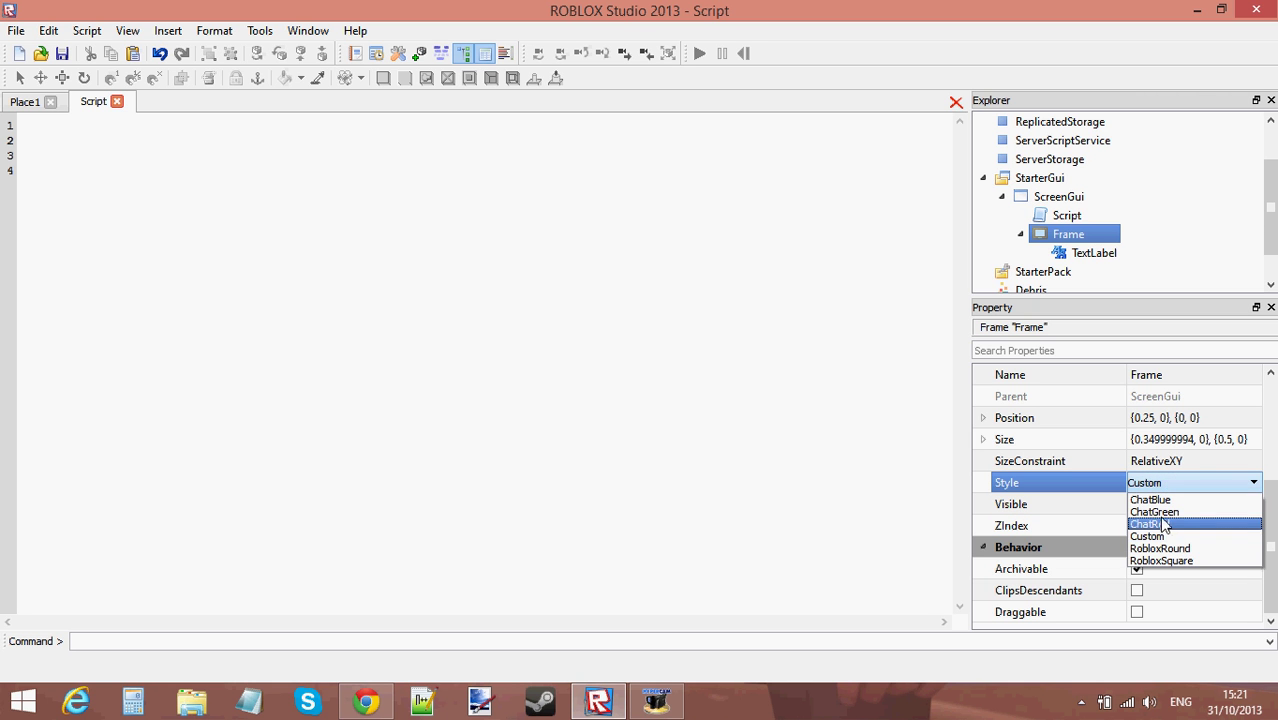
left_click(1185, 486)
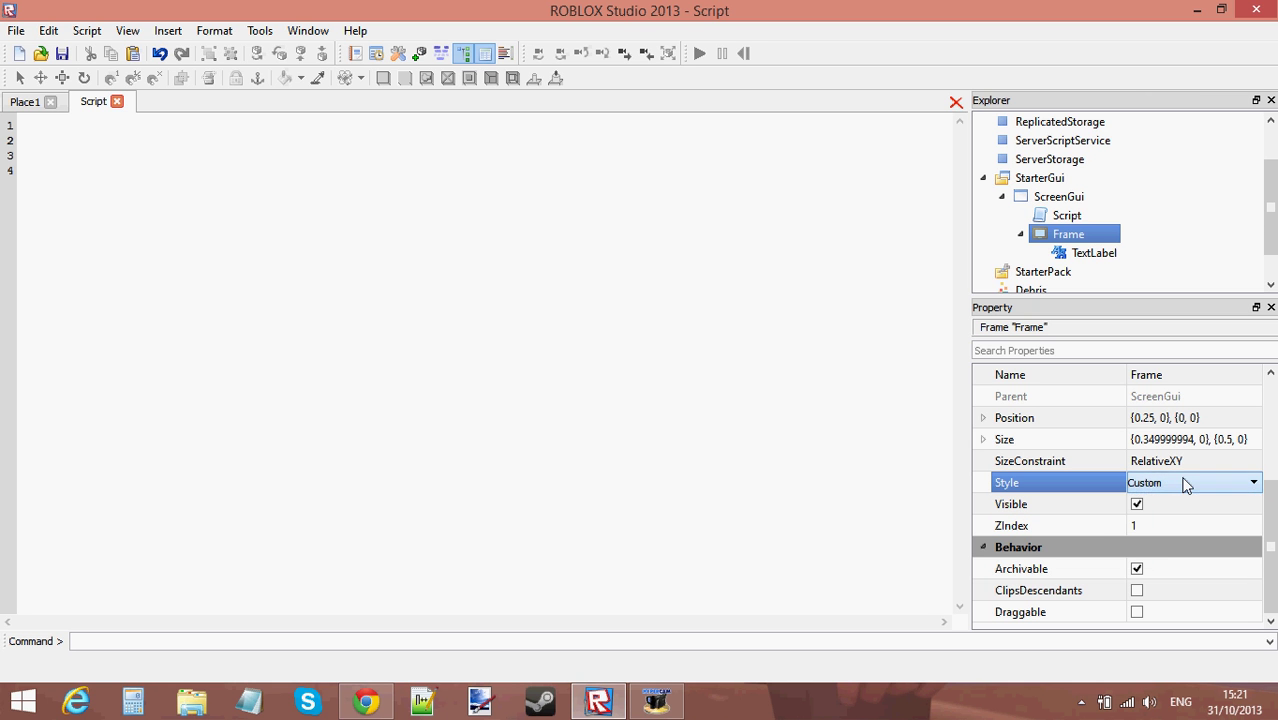
scroll(1163, 522, "up", 3)
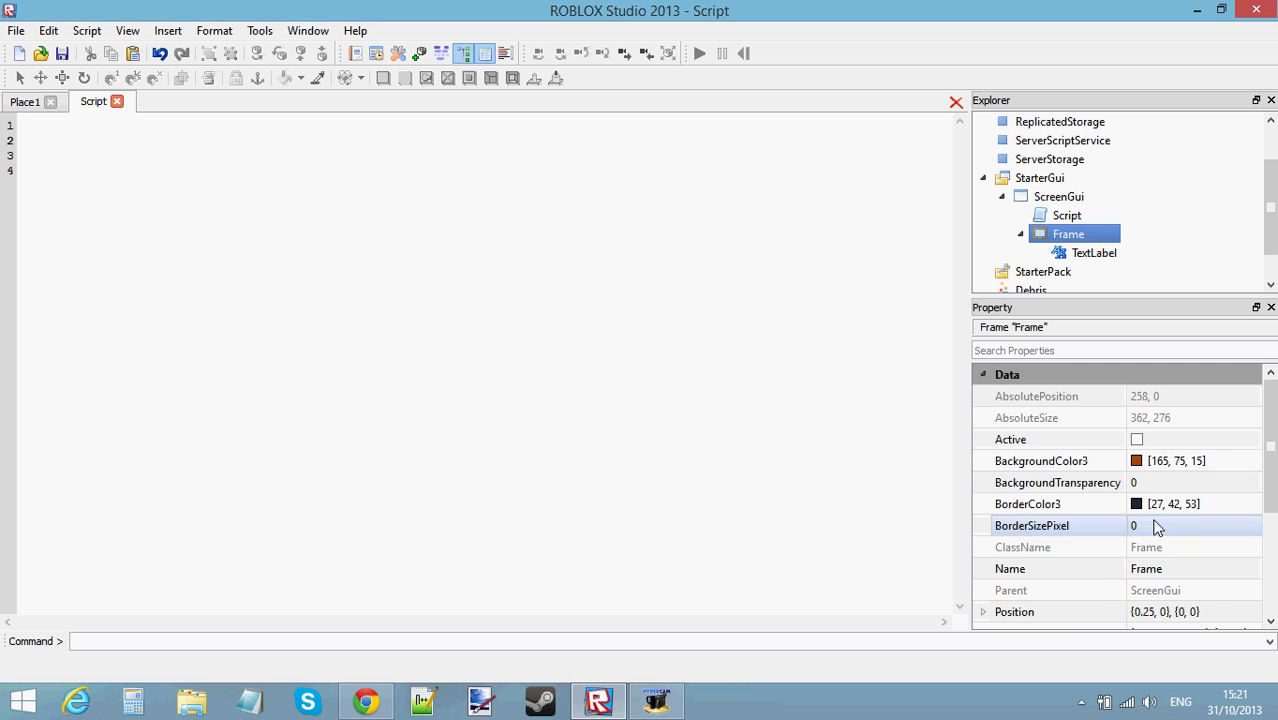
Step: Open the Frame's ZIndex value for editing and close the script to return to the Place1 view
scroll(1160, 528, "down", 2)
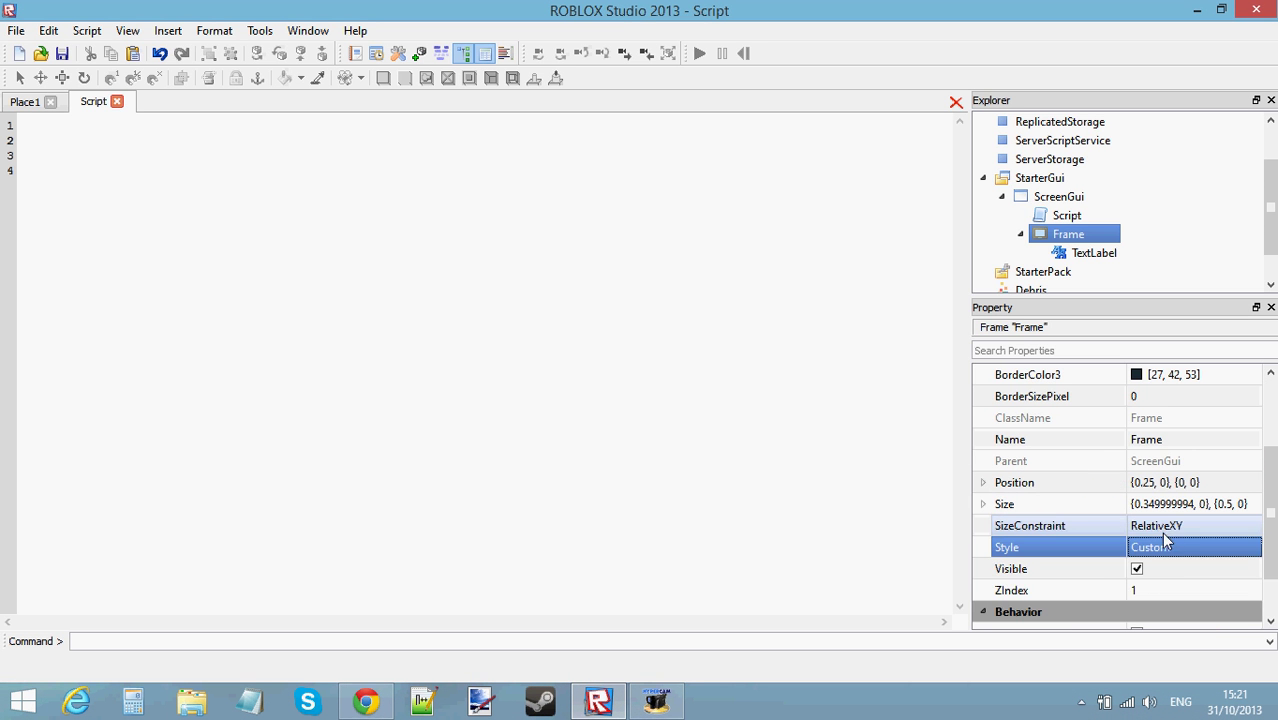
left_click(1036, 590)
left_click(1162, 591)
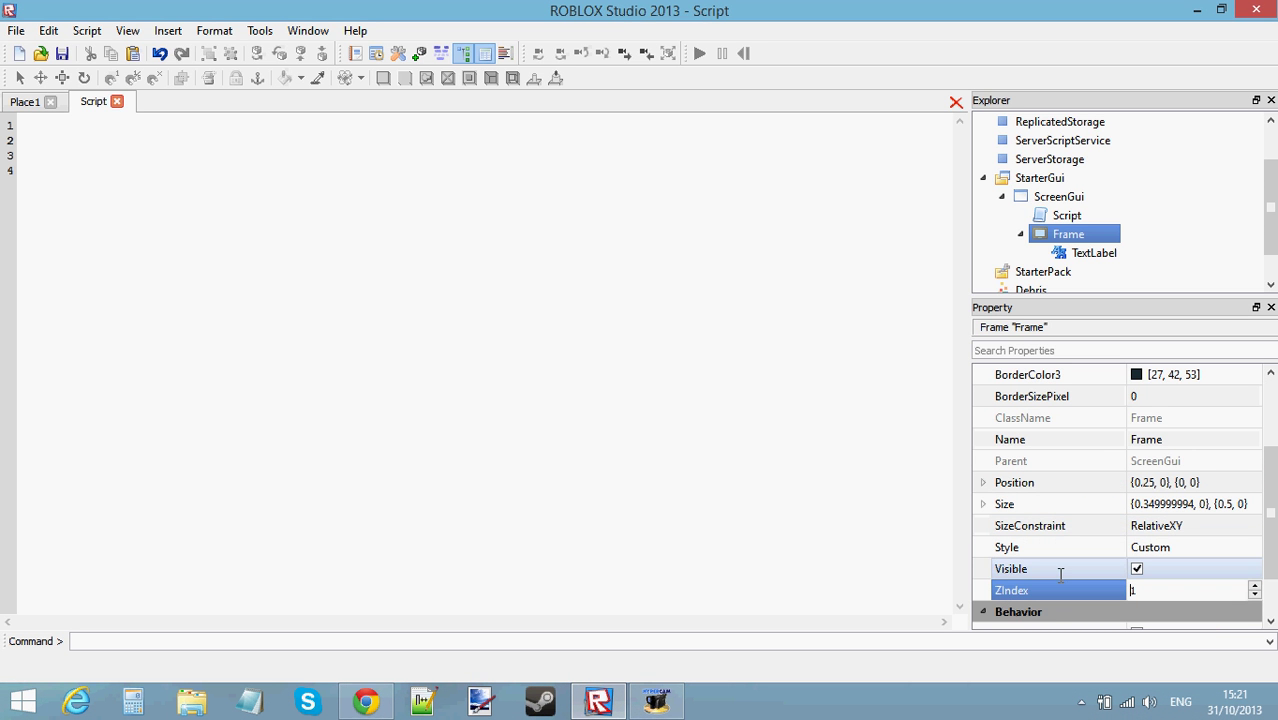
double_click(1179, 593)
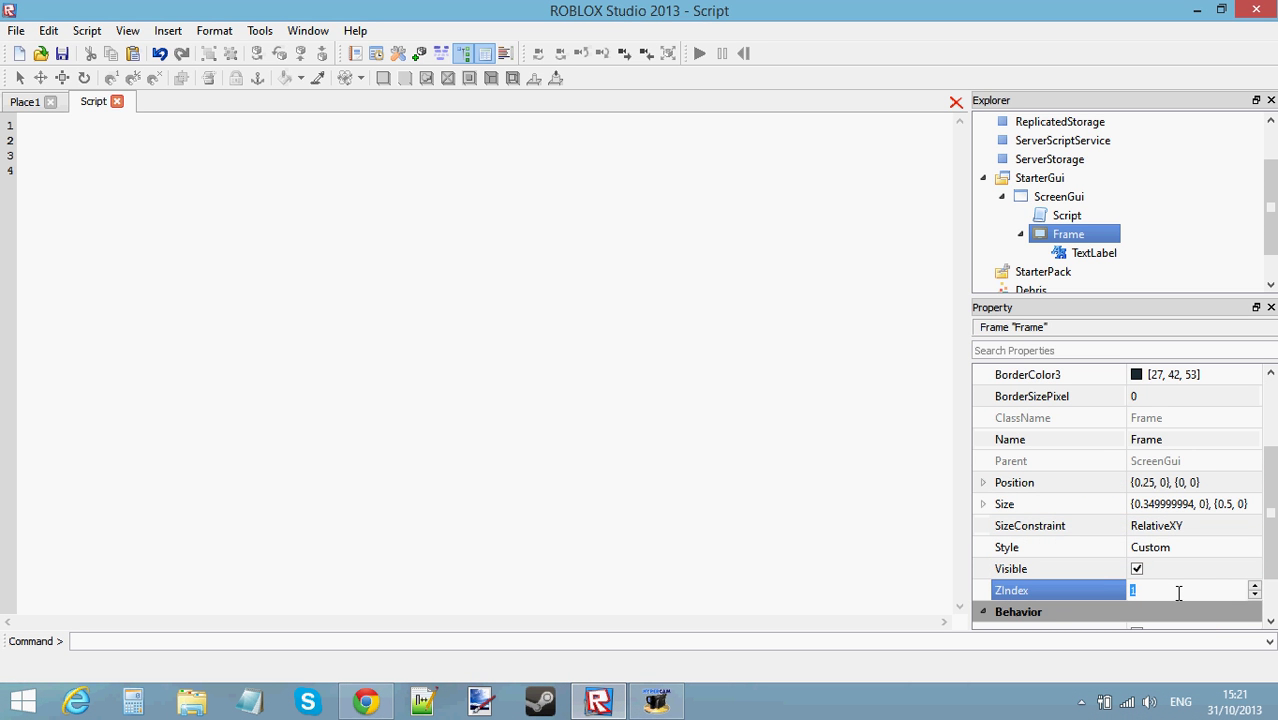
left_click(117, 104)
left_click(1143, 273)
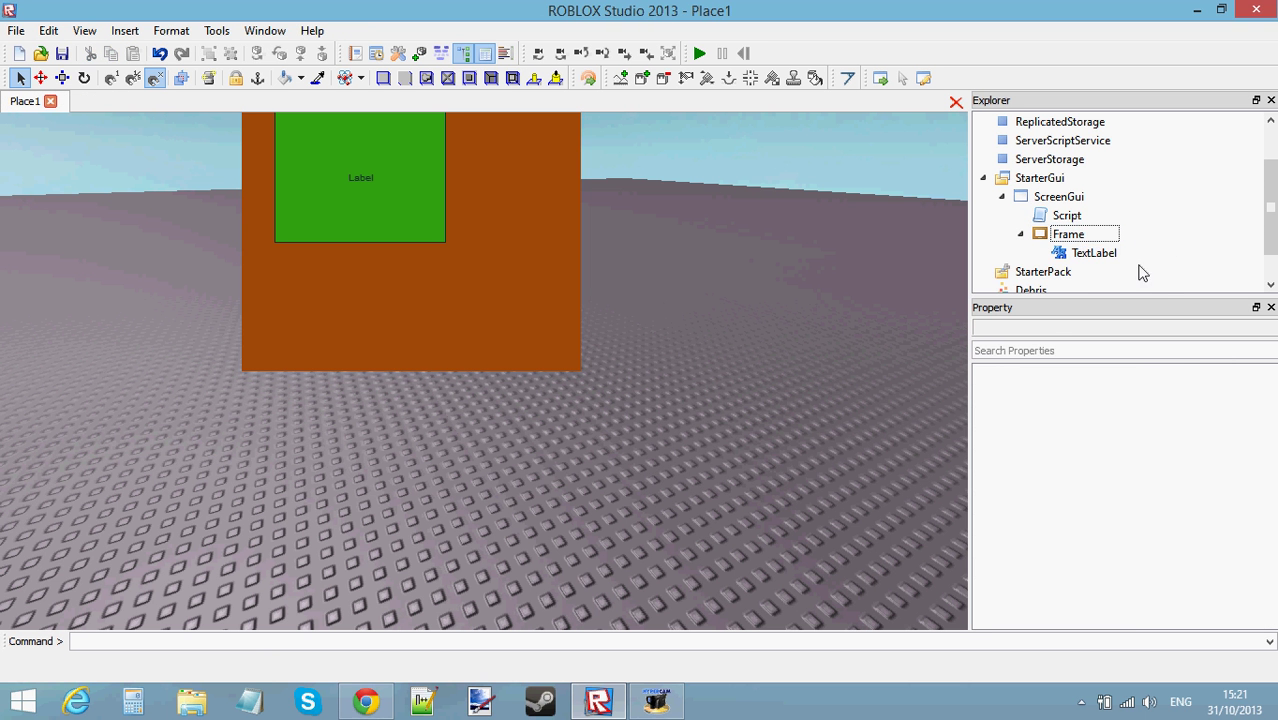
Step: Examine the Frame's ZIndex property and compare the Frame and TextLabel by selecting them alternately in the hierarchy
left_click(1100, 236)
scroll(1220, 510, "down", 3)
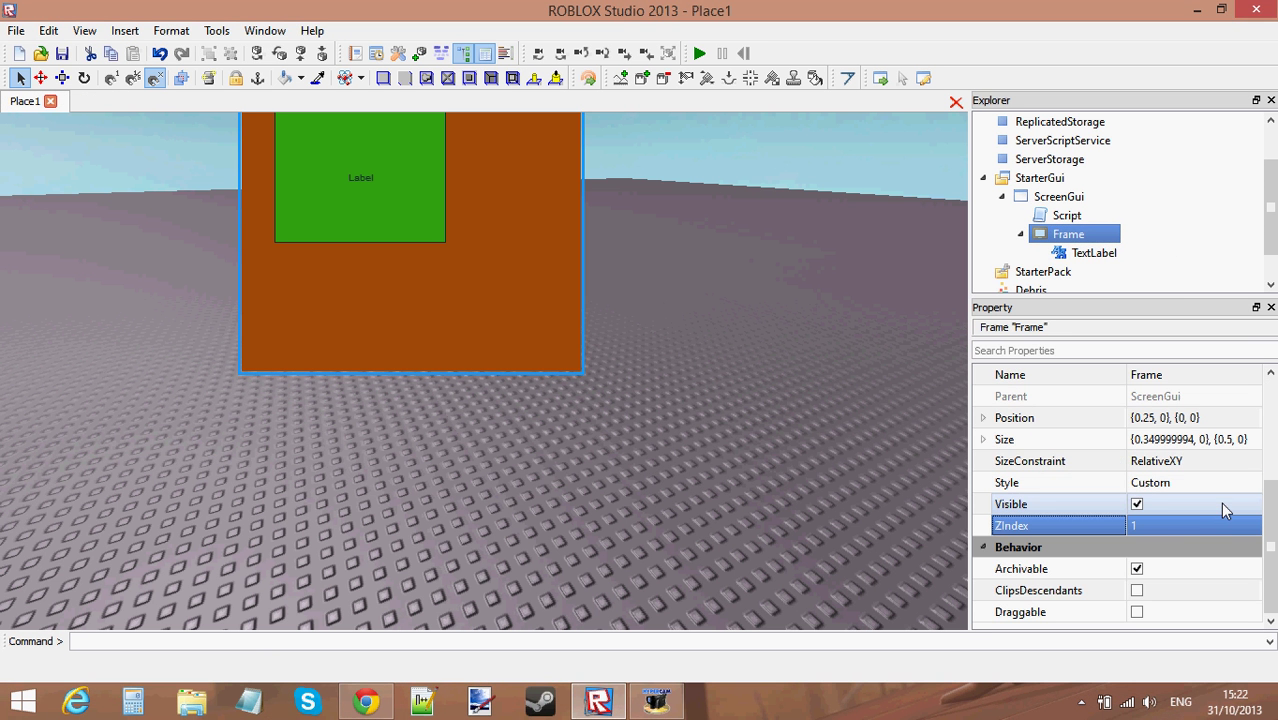
left_click(1174, 524)
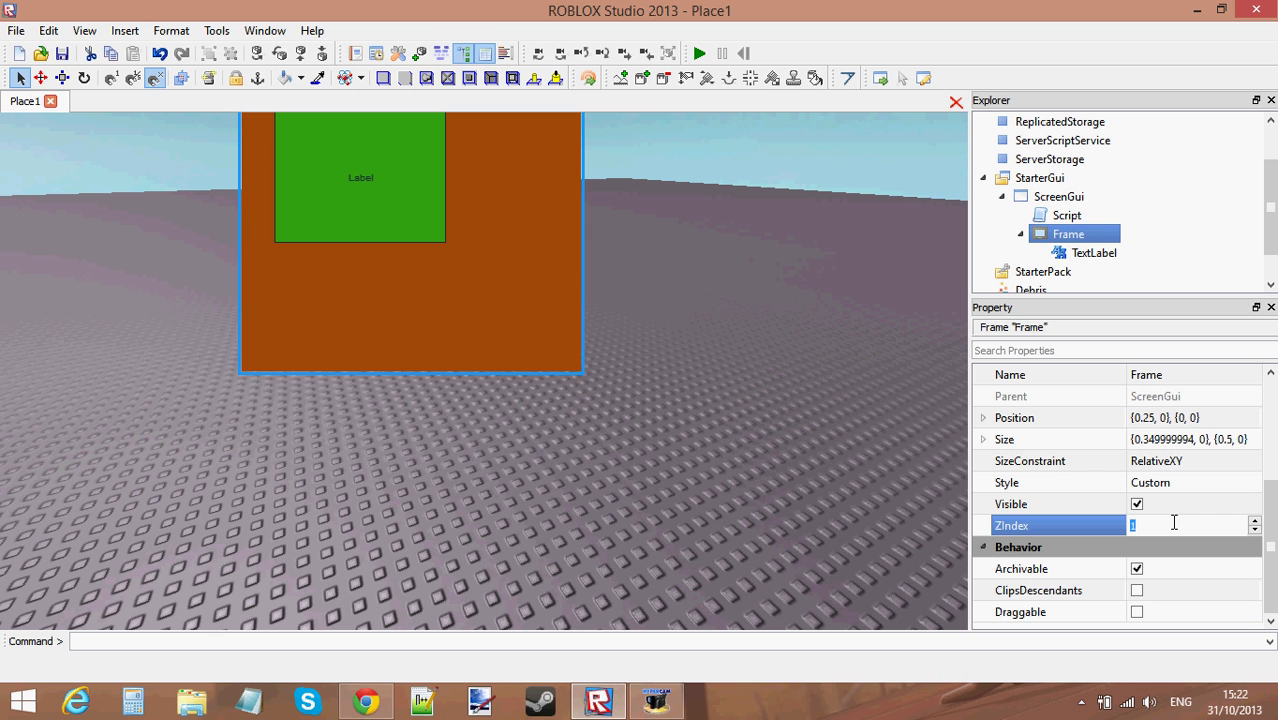
left_click(1110, 236)
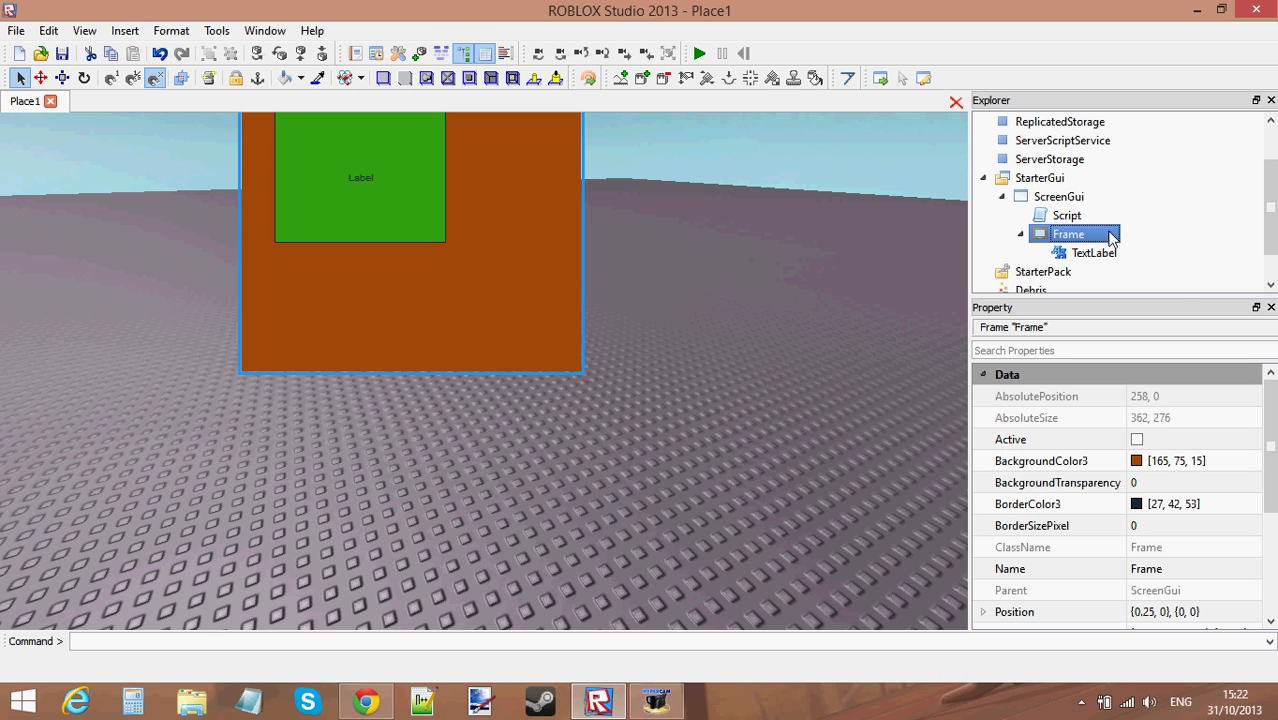
left_click(1093, 253)
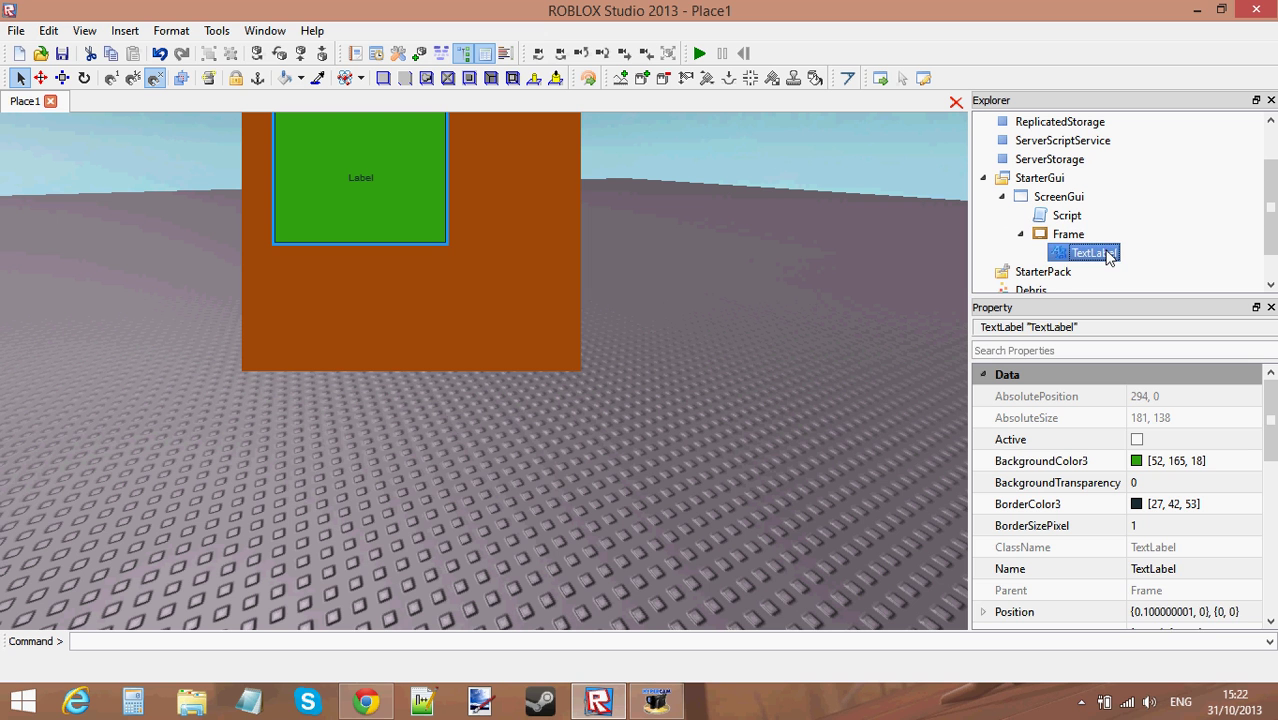
left_click(1100, 236)
left_click(1095, 253)
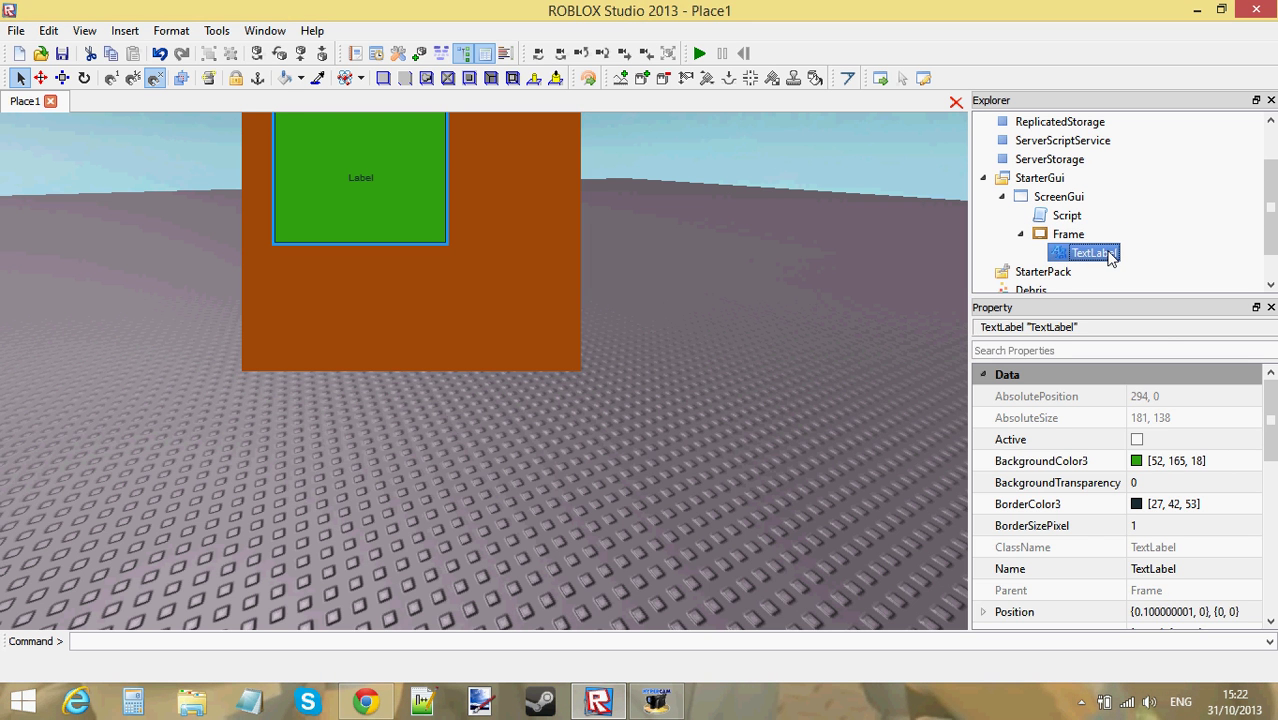
Step: Set the Frame's ZIndex to 2
left_click(1100, 234)
scroll(1200, 480, "down", 3)
left_click(1182, 526)
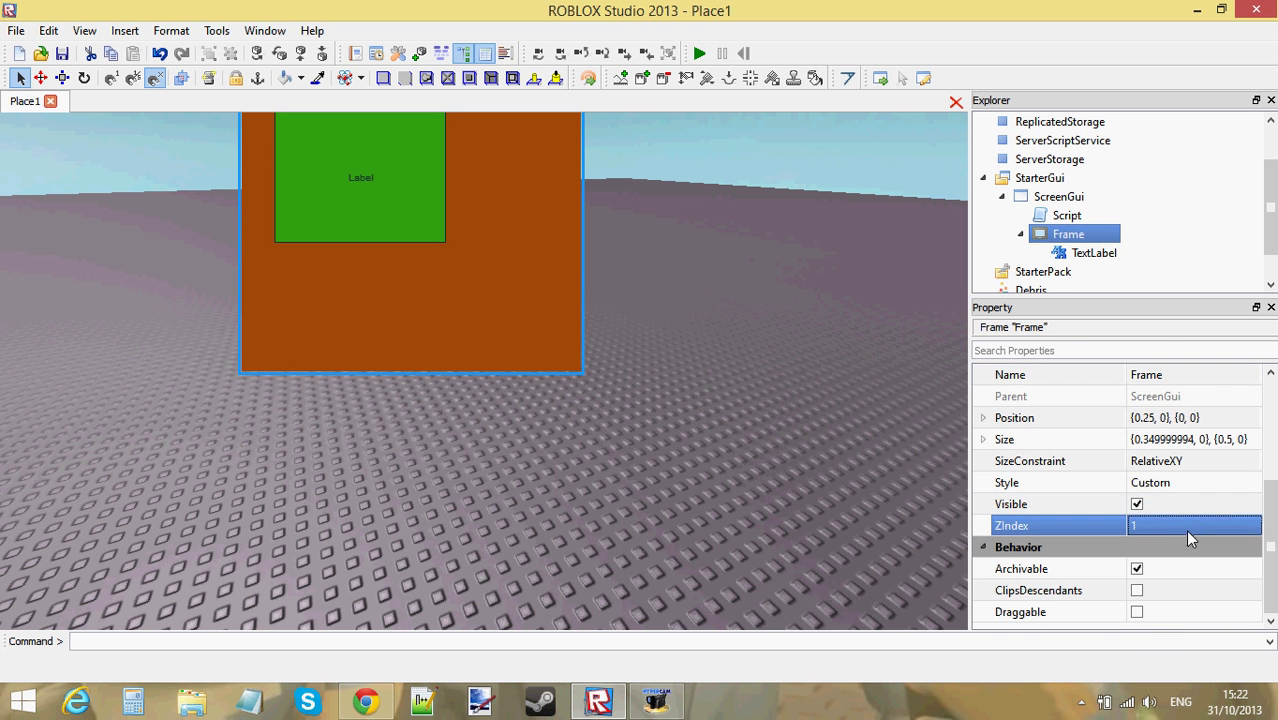
type("2")
key("Return")
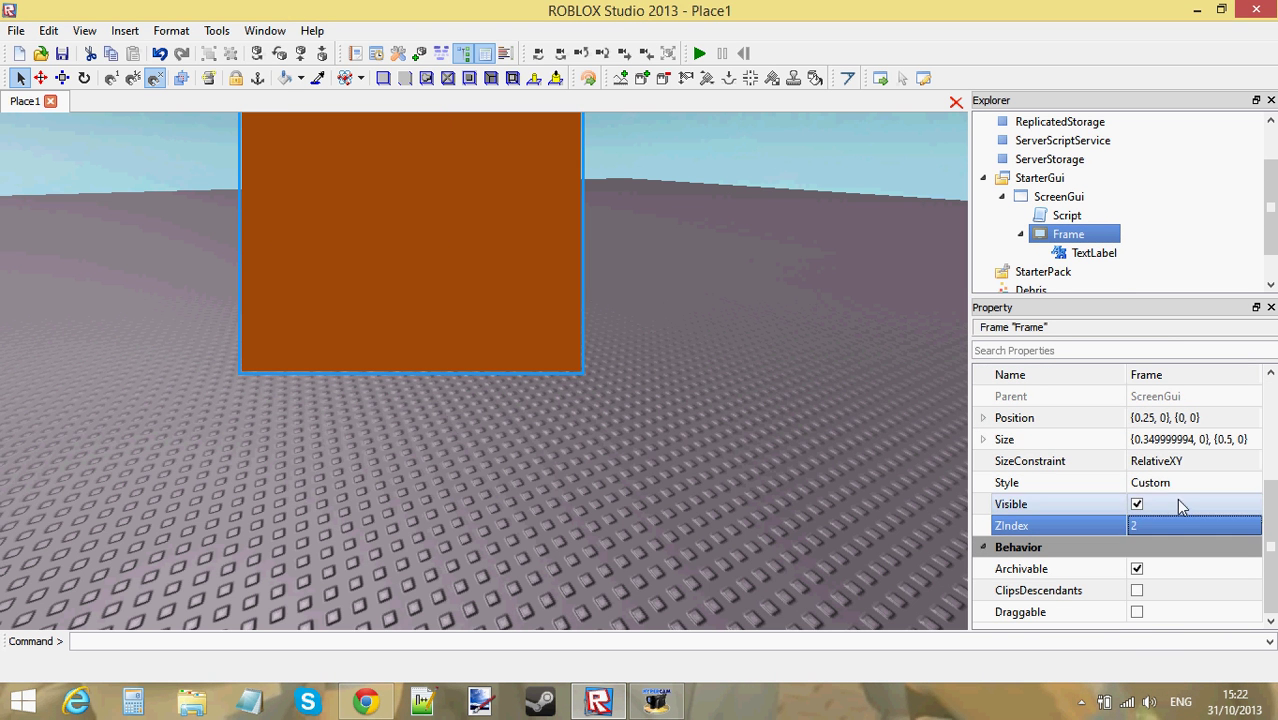
Step: Select the TextLabel and examine its ZIndex property for comparison with the Frame's
left_click(1128, 238)
left_click(1105, 253)
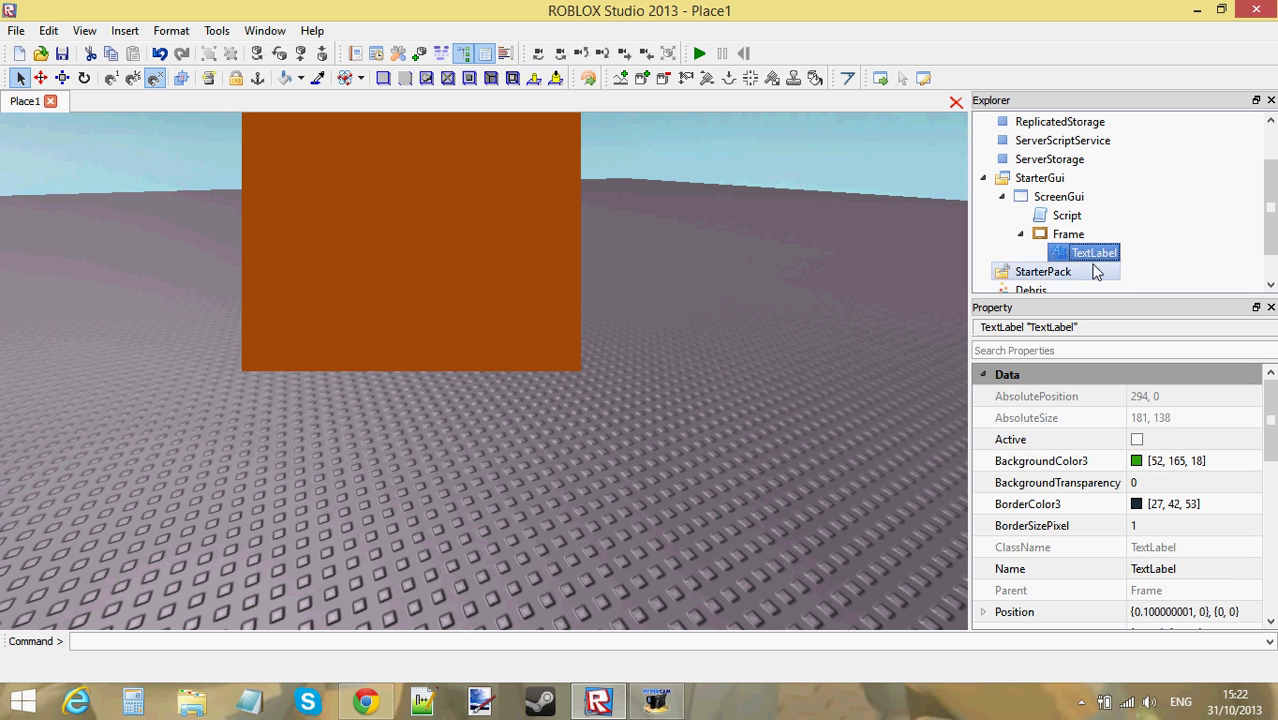
scroll(1190, 520, "down", 3)
left_click(1190, 566)
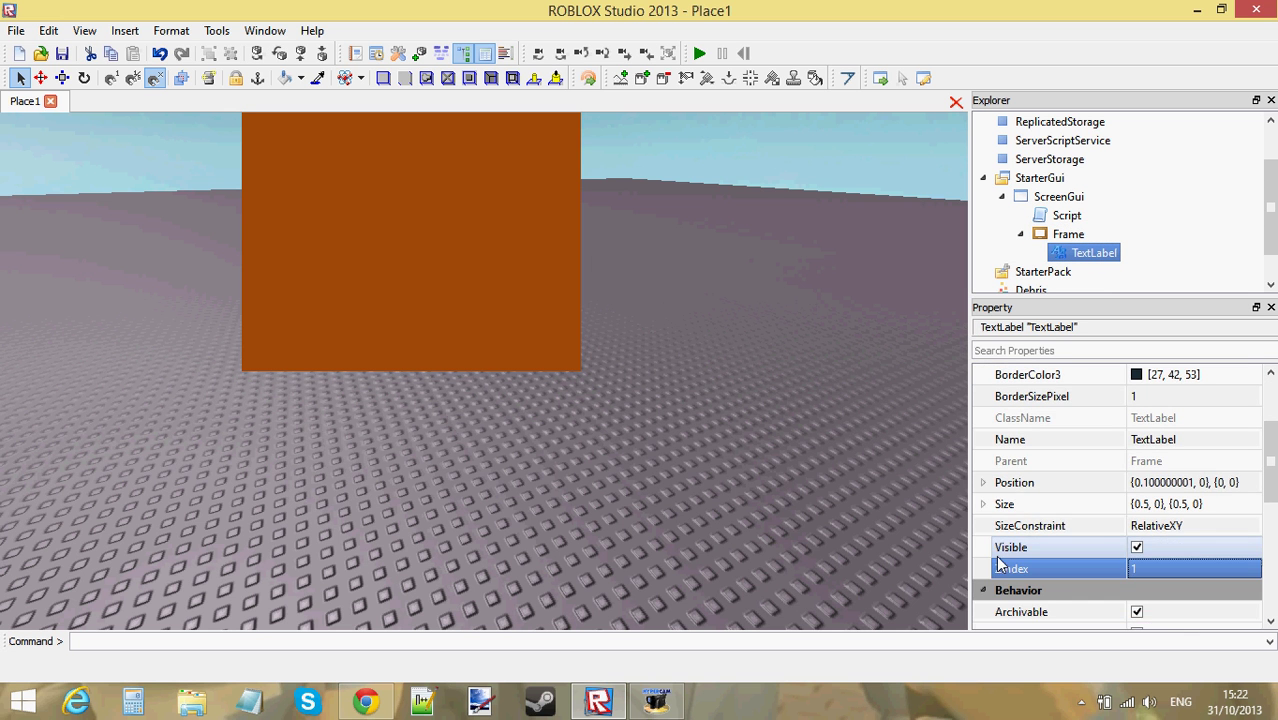
scroll(1128, 566, "down", 1)
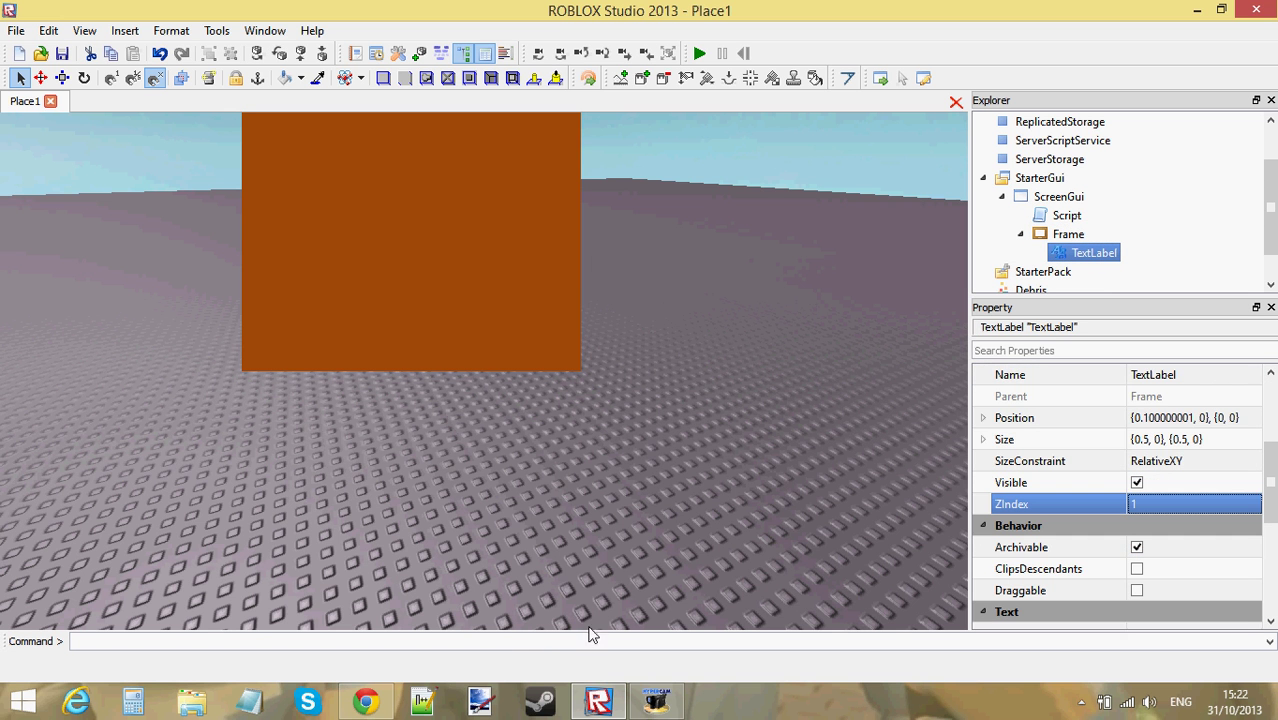
Step: Switch to Paint.NET, restore its window from maximized and move it so the Roblox view shows beside it
left_click(476, 703)
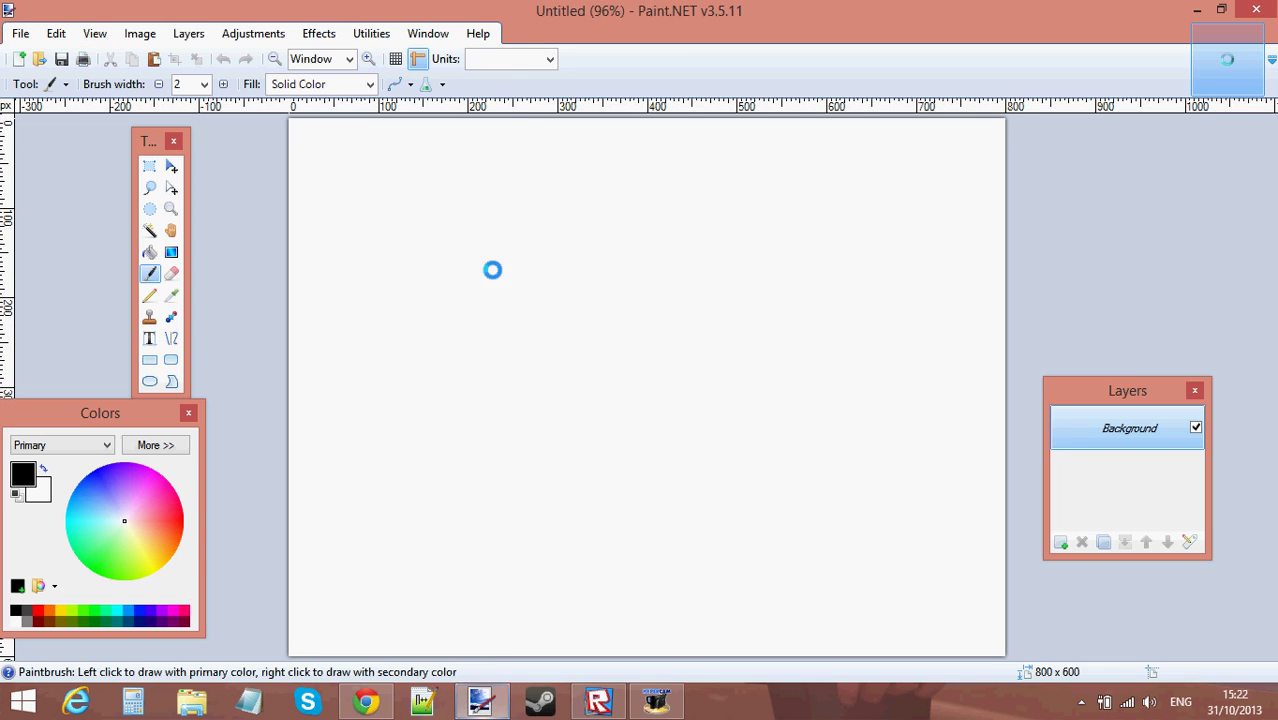
double_click(550, 15)
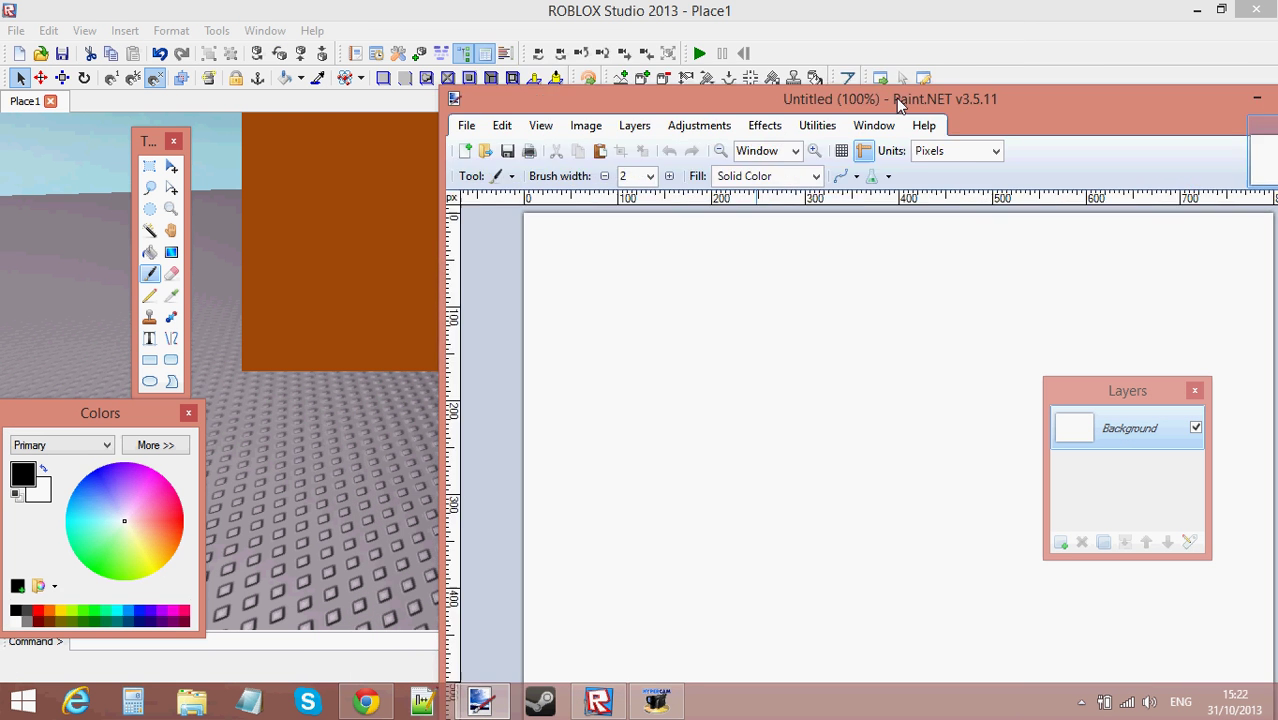
left_click_drag(896, 37, 920, 49)
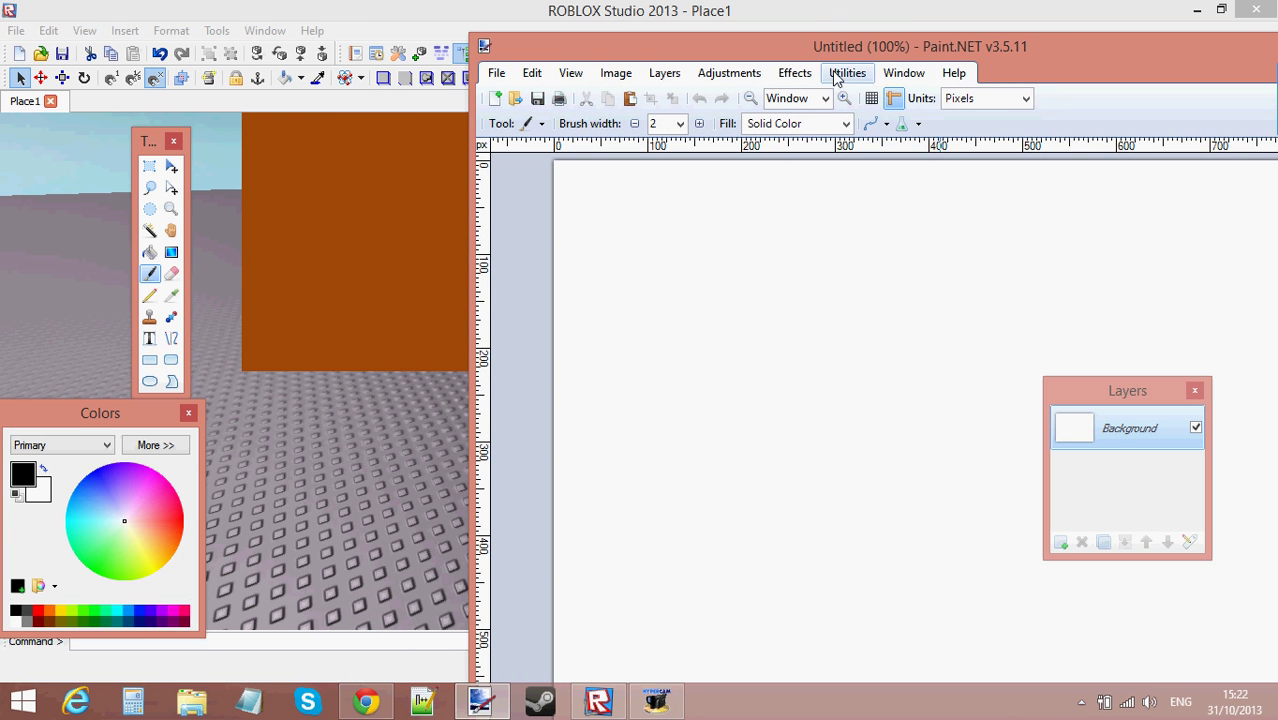
Step: Draw two horizontal black lines about 400 and 460 px long, one above the other, with the Paintbrush
left_click(151, 273)
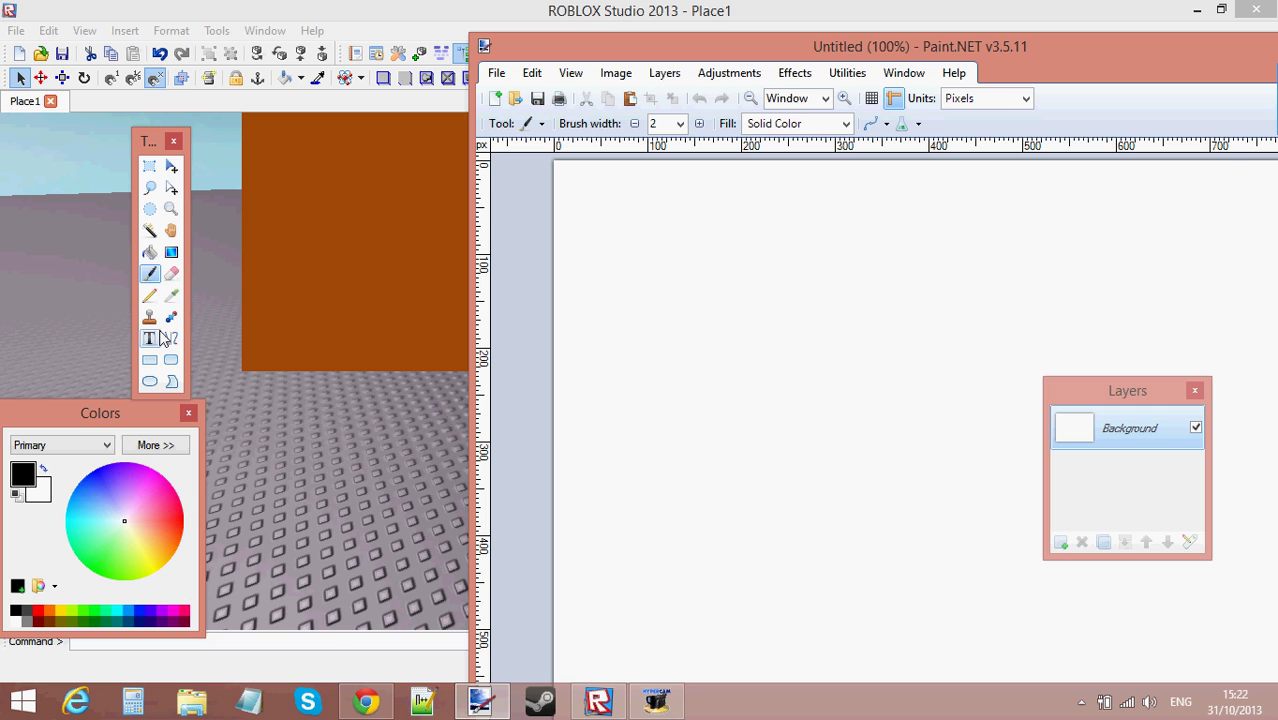
left_click_drag(733, 262, 1107, 263)
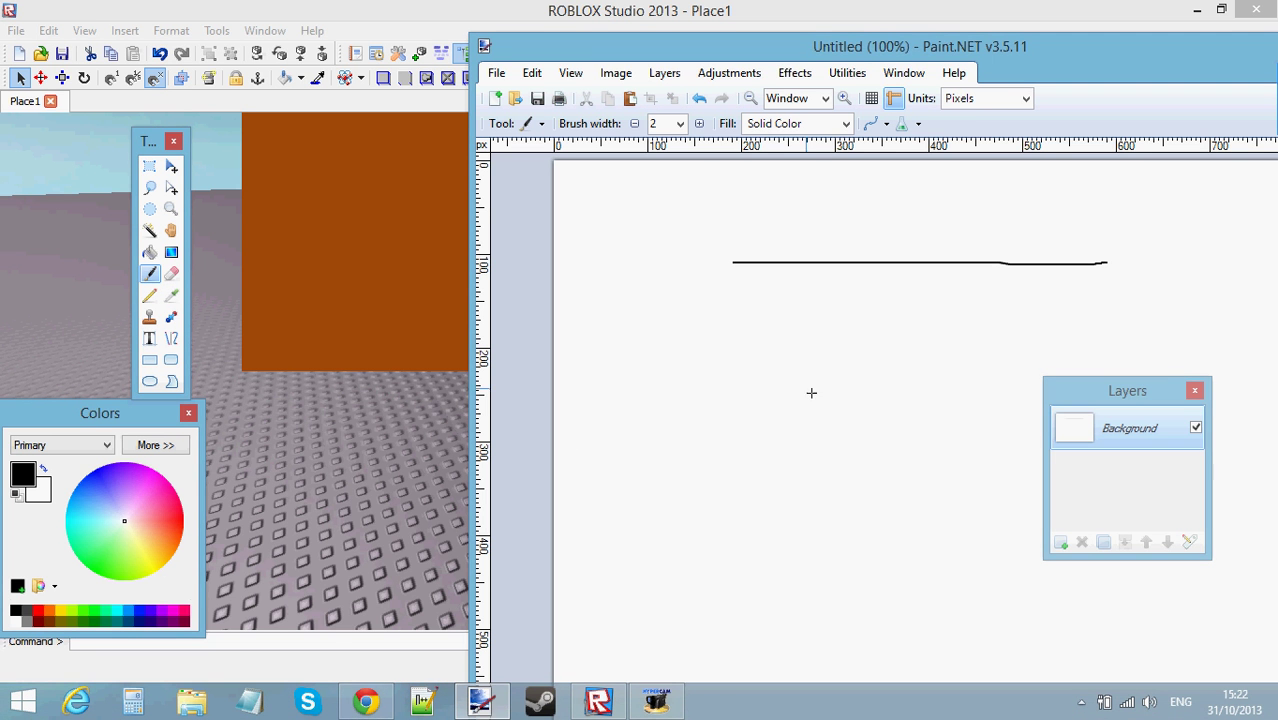
left_click_drag(728, 316, 1162, 305)
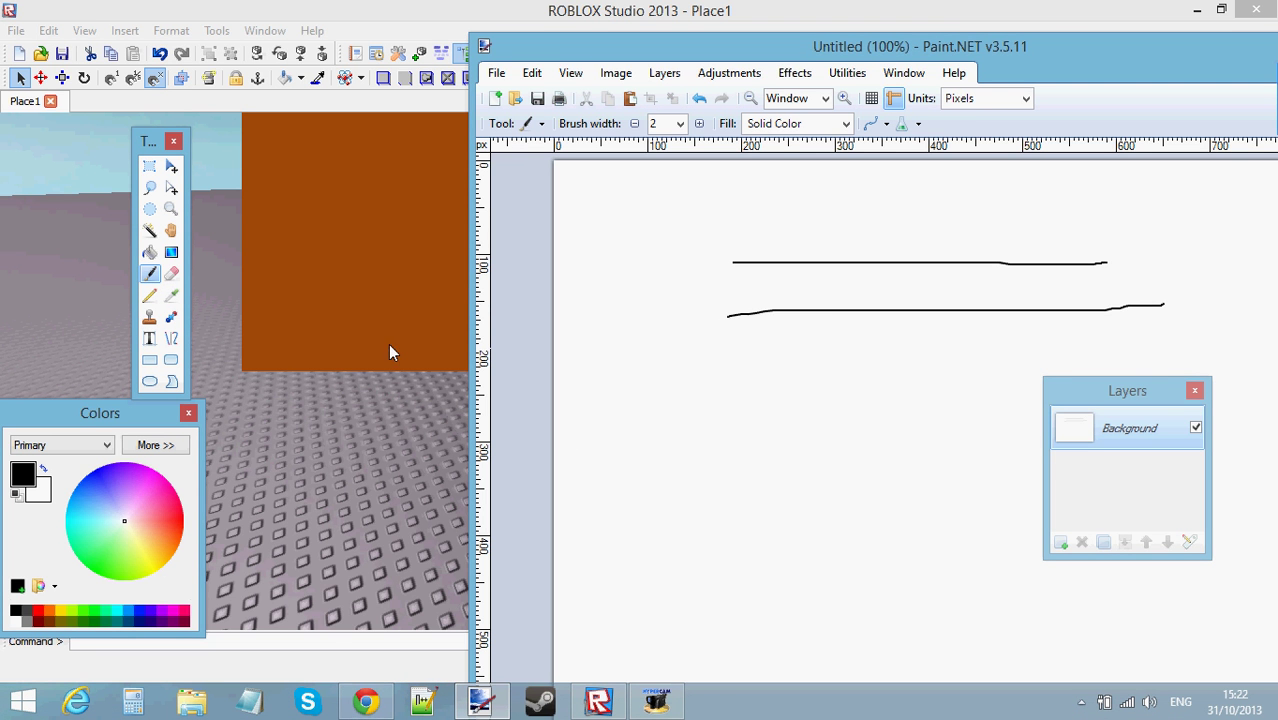
Step: Mark the lower and upper lines alternately with rectangular selections to illustrate the two layers
left_click(149, 166)
mouse_move(709, 288)
left_mouse_down()
mouse_move(990, 348)
mouse_move(1238, 367)
left_mouse_up()
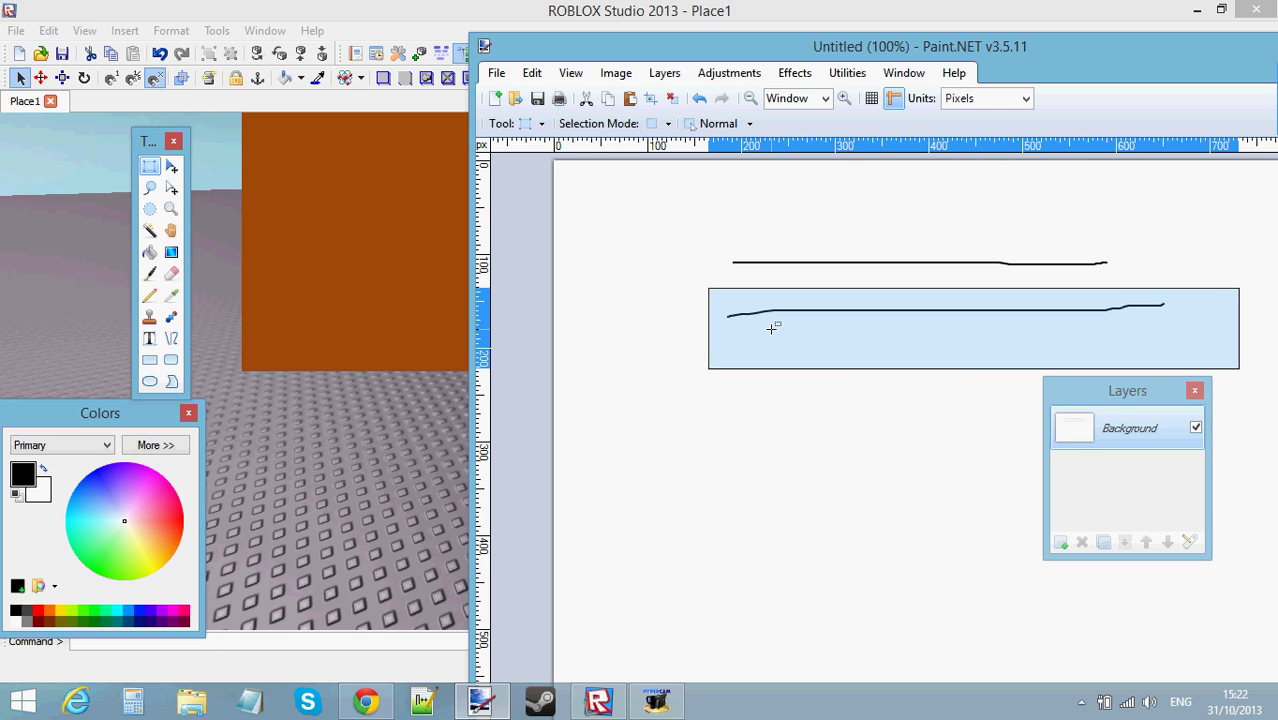
mouse_move(711, 217)
left_mouse_down()
mouse_move(1093, 288)
mouse_move(1167, 288)
left_mouse_up()
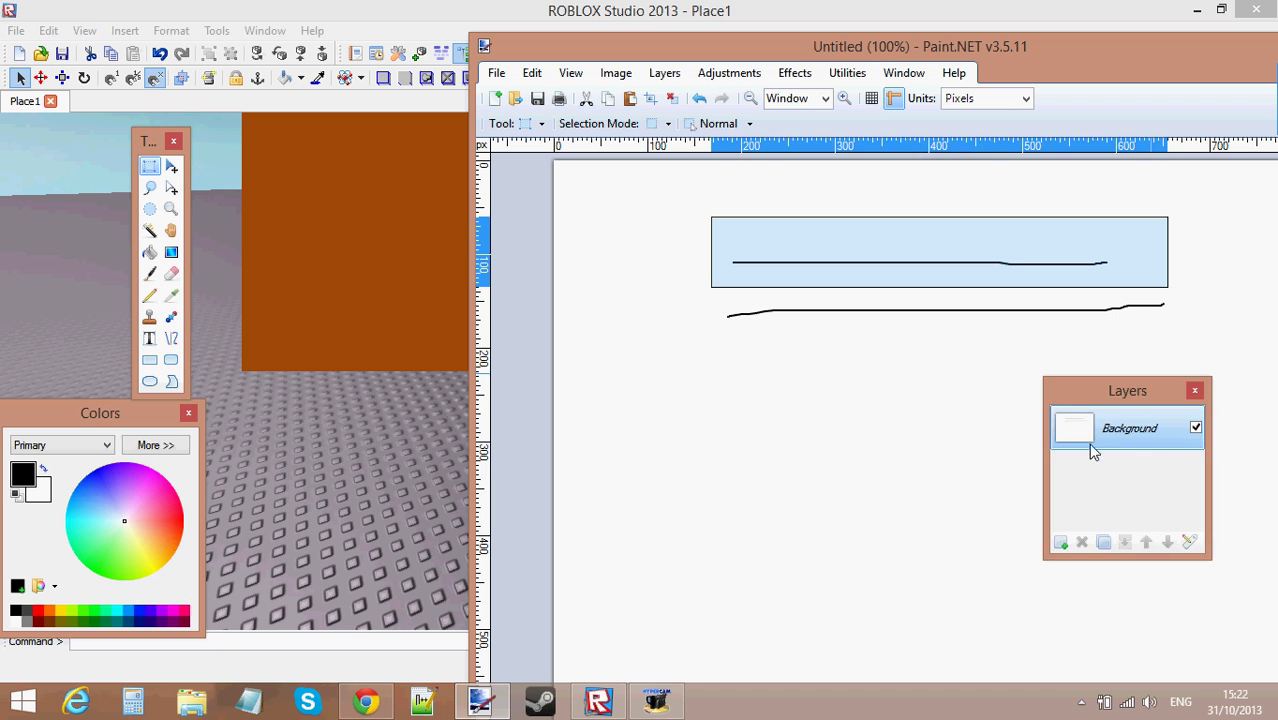
left_click(819, 369)
mouse_move(694, 276)
left_mouse_down()
mouse_move(873, 320)
mouse_move(1246, 370)
left_mouse_up()
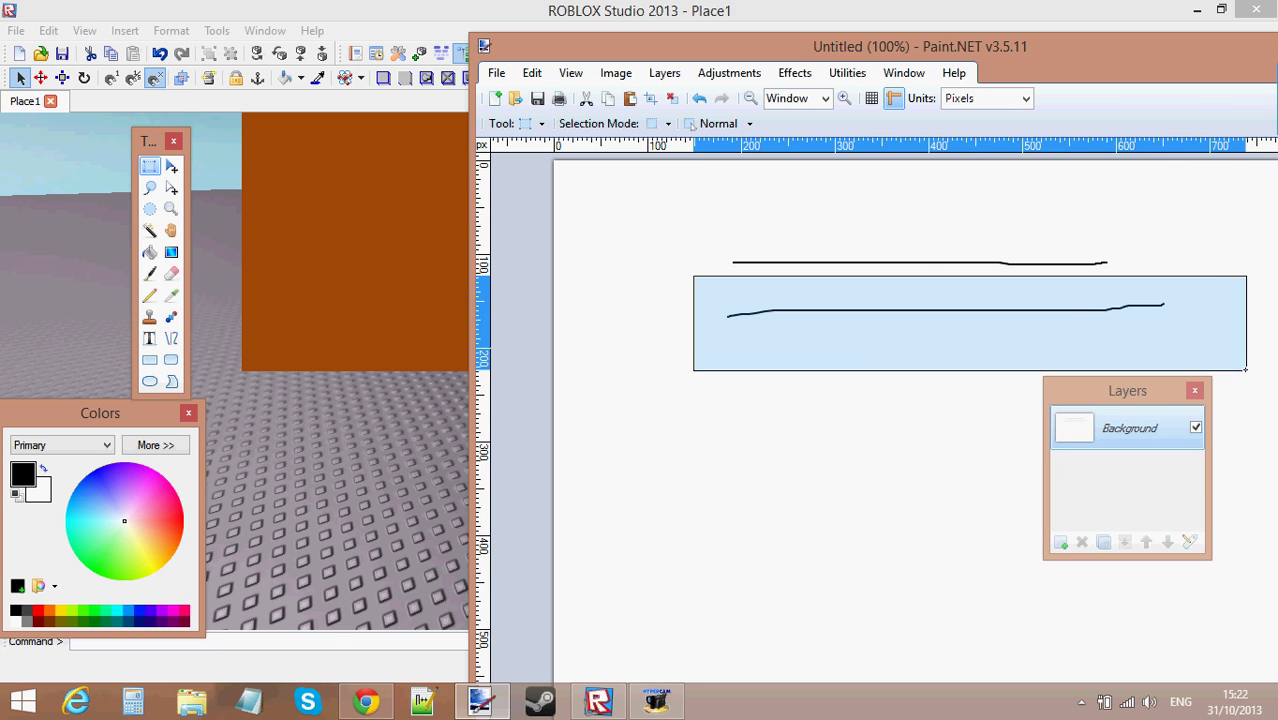
left_click_drag(688, 202, 1188, 296)
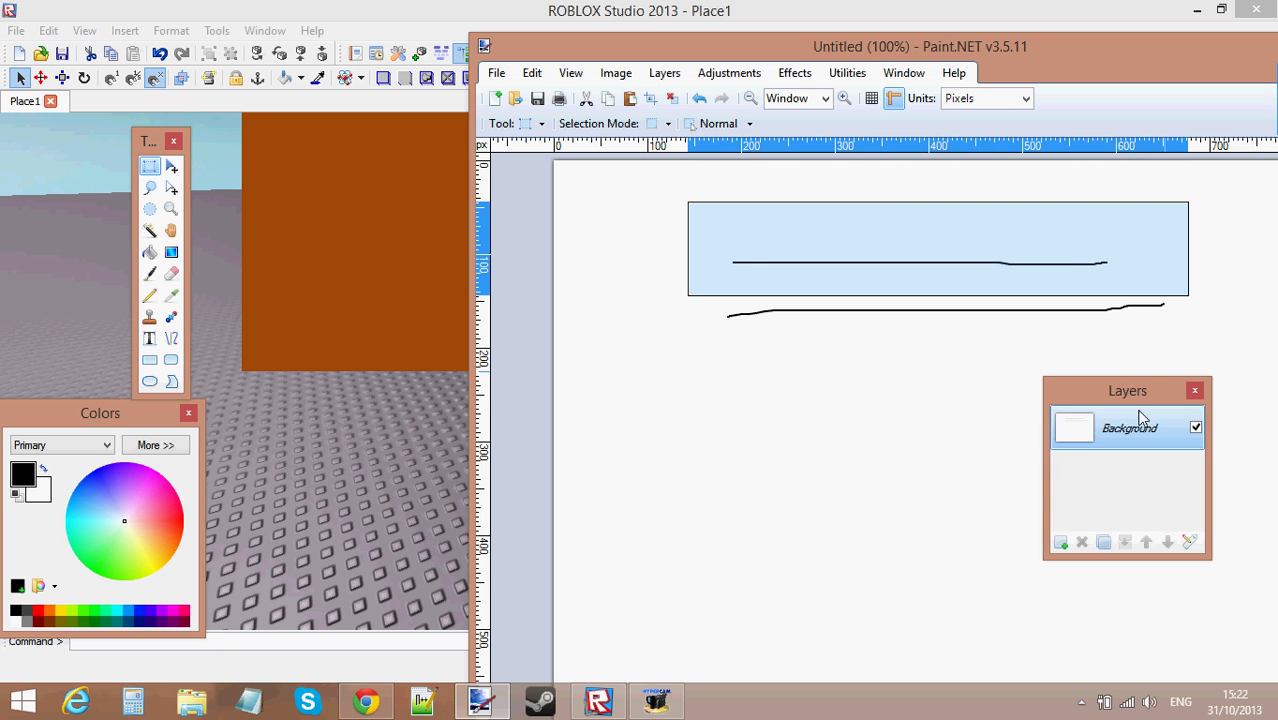
left_click_drag(716, 285, 1233, 409)
left_click(881, 268)
mouse_move(726, 215)
left_mouse_down()
mouse_move(884, 271)
mouse_move(1174, 291)
left_mouse_up()
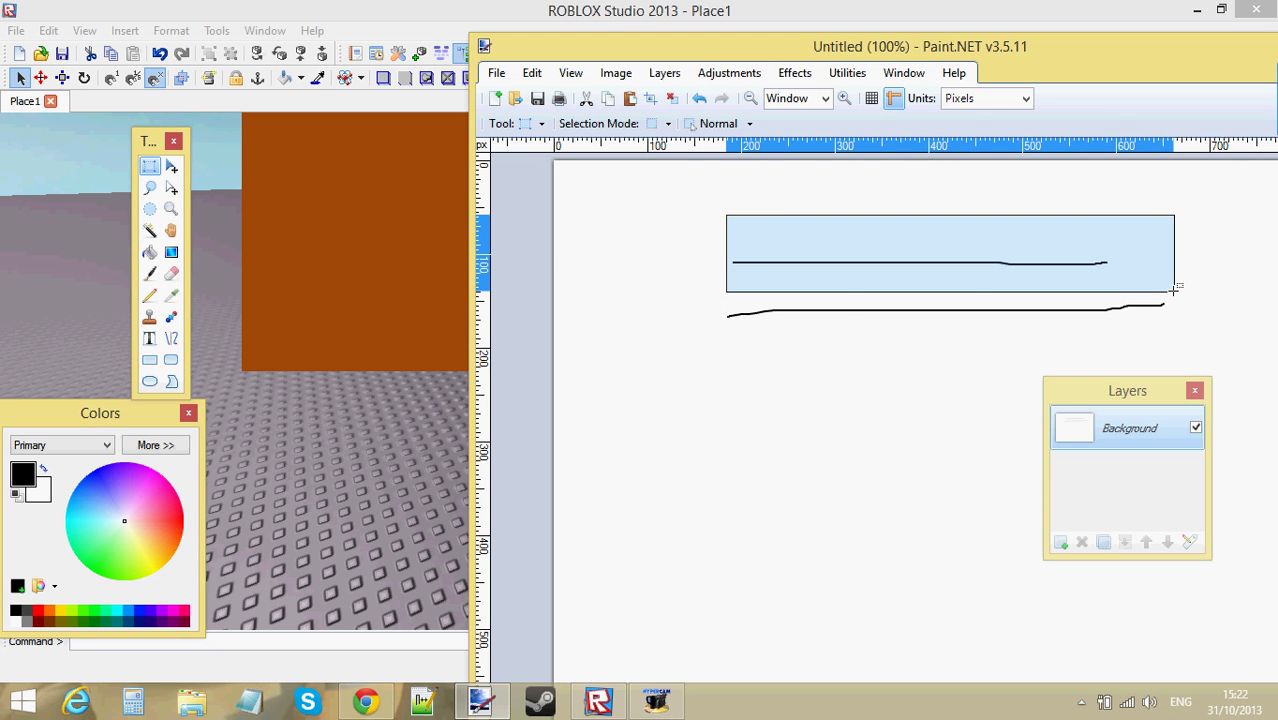
left_click(685, 294)
mouse_move(700, 276)
left_mouse_down()
mouse_move(1162, 421)
mouse_move(1276, 399)
mouse_move(1243, 351)
mouse_move(767, 289)
mouse_move(646, 290)
left_mouse_up()
left_click(1243, 351)
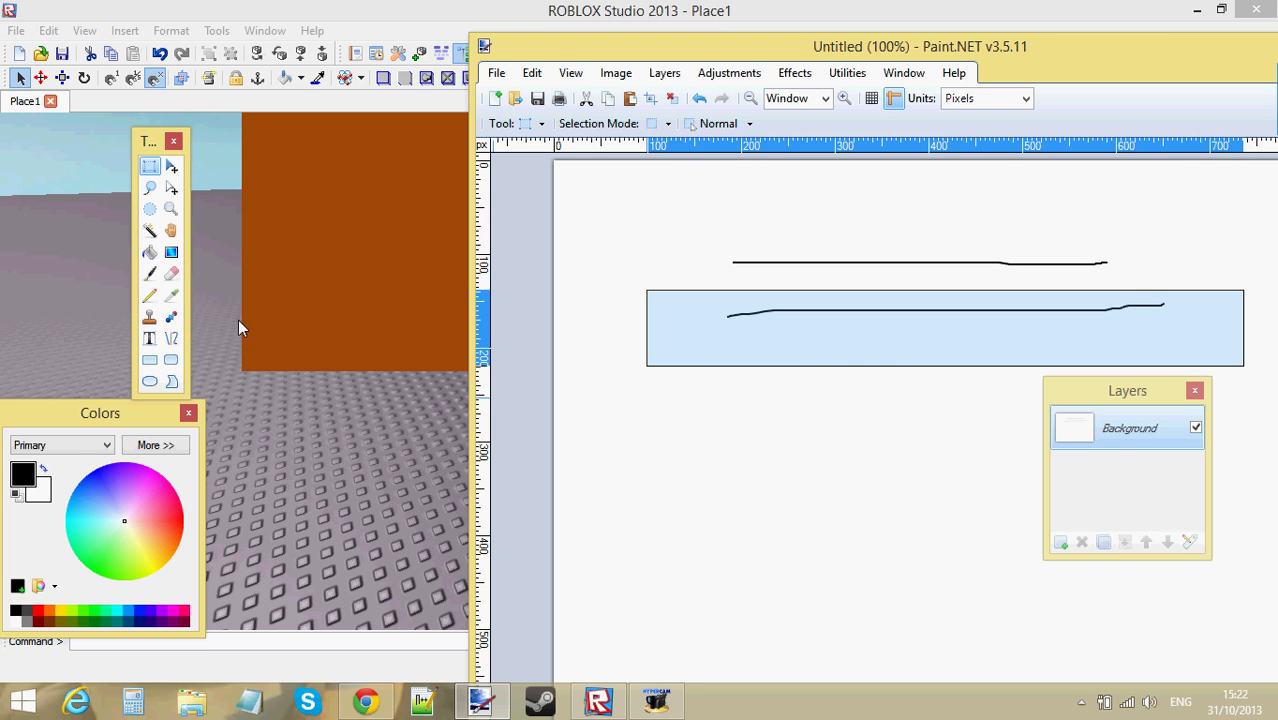
Step: Clear the selection and extend the lower line into a closed black outline about 470 by 310 px with the Paintbrush
left_click(150, 273)
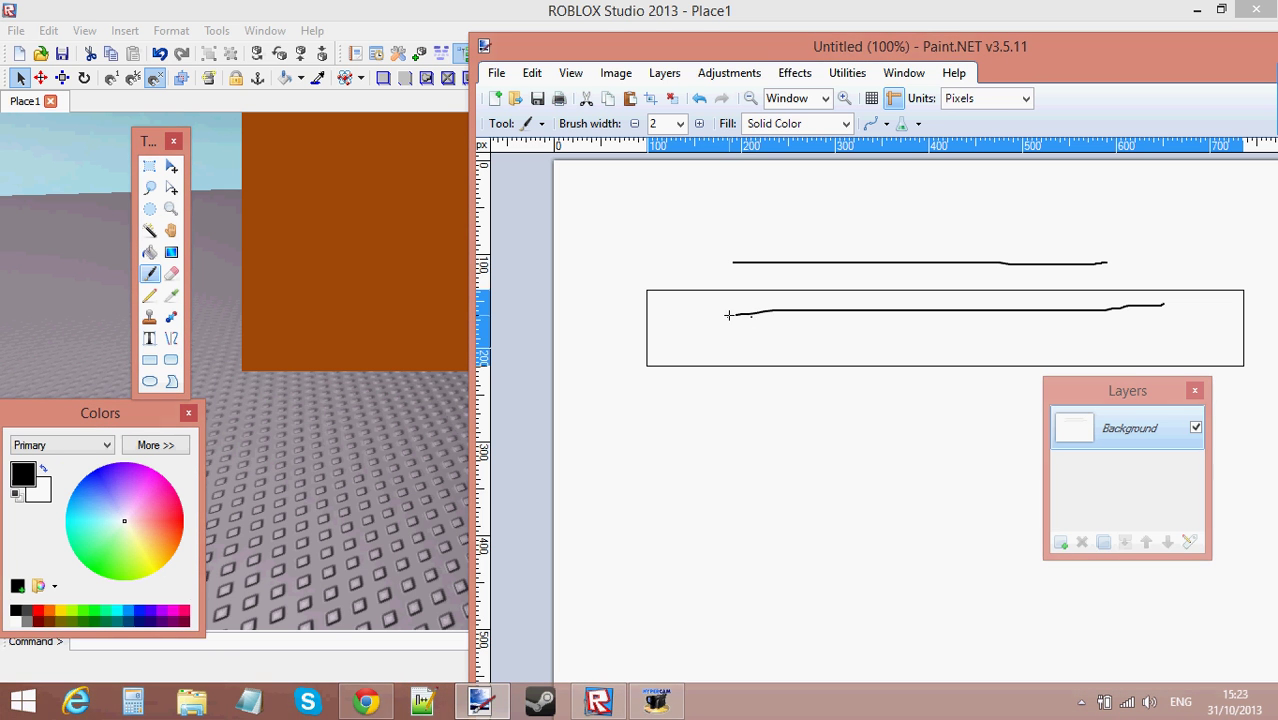
left_click(149, 166)
key("ctrl+d")
left_click(150, 273)
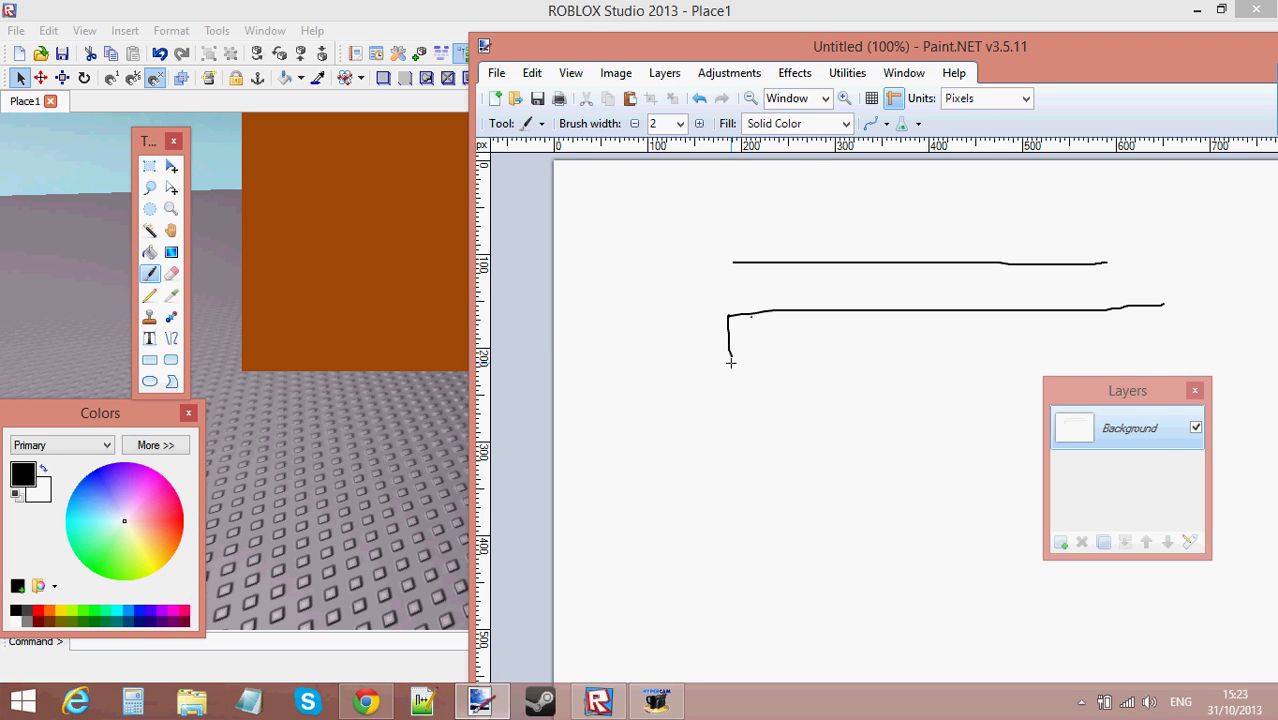
mouse_move(730, 363)
left_mouse_down()
mouse_move(917, 586)
mouse_move(1126, 586)
mouse_move(1168, 381)
left_mouse_up()
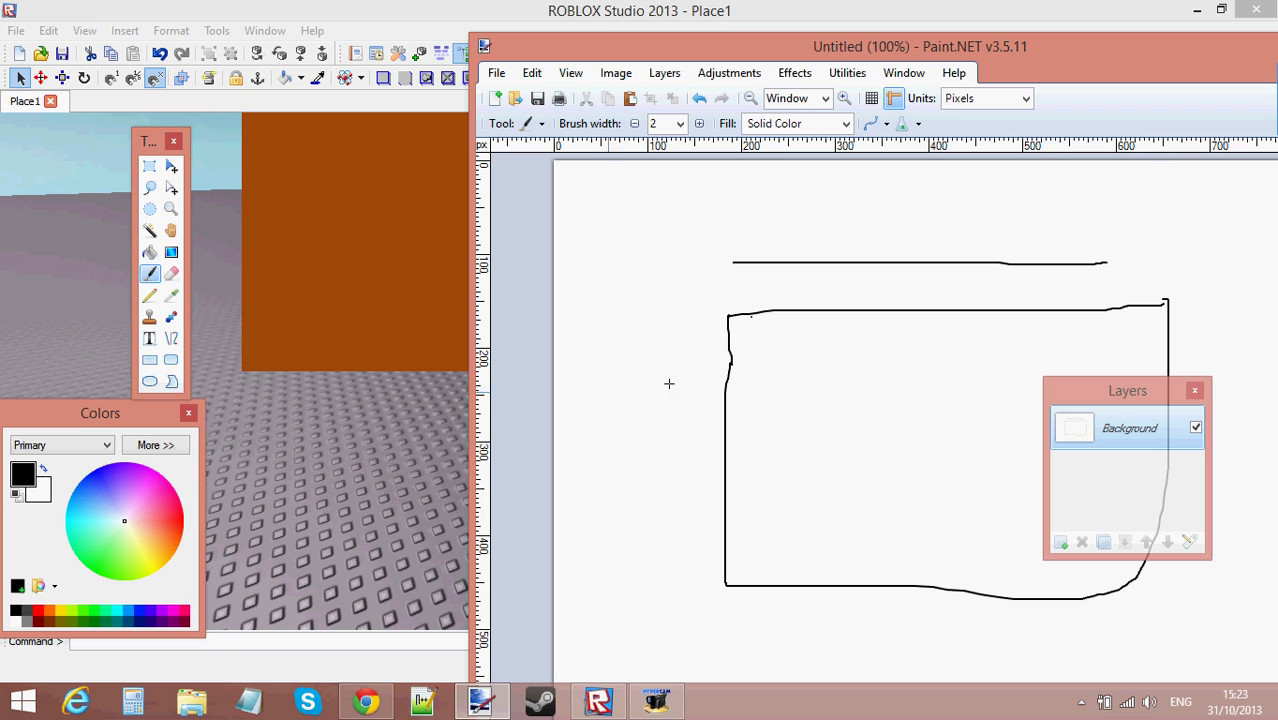
Step: Draw a red rectangle about 200 by 155 px inside the black outline and choose bright green as the primary color
left_click(183, 518)
mouse_move(808, 358)
left_mouse_down()
mouse_move(808, 446)
mouse_move(983, 485)
mouse_move(920, 347)
mouse_move(806, 353)
left_mouse_up()
left_click(115, 578)
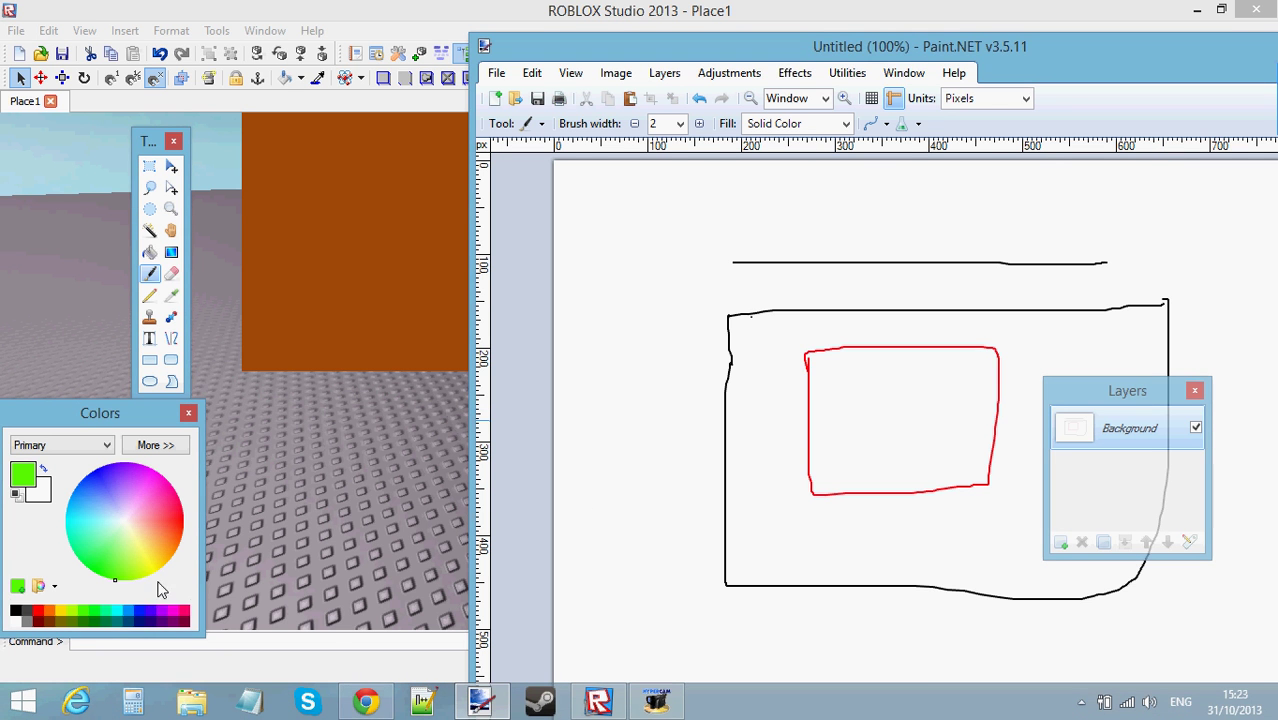
Step: Draw a green shape about 75 by 65 px inside the red rectangle, numbered 1, and write a red 2 in the rectangle's upper-right corner
mouse_move(868, 382)
left_mouse_down()
mouse_move(932, 392)
mouse_move(926, 440)
mouse_move(862, 401)
left_mouse_up()
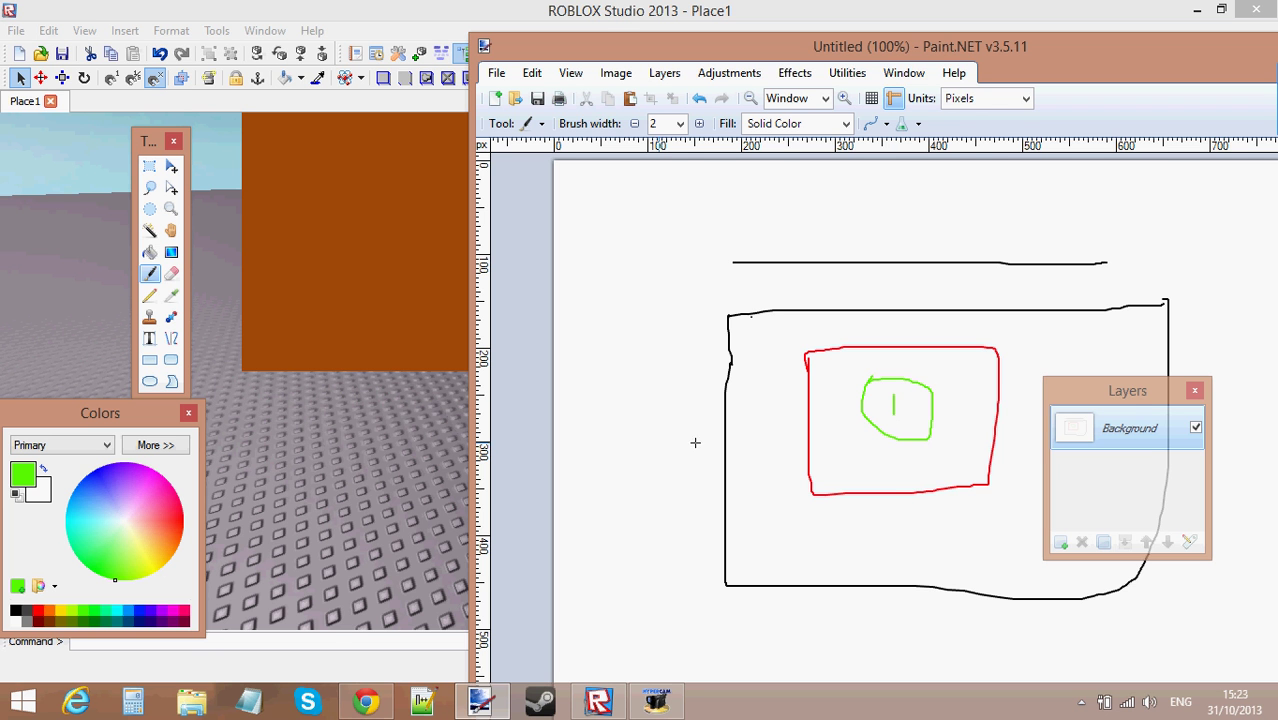
left_click(181, 518)
left_click_drag(953, 363, 965, 382)
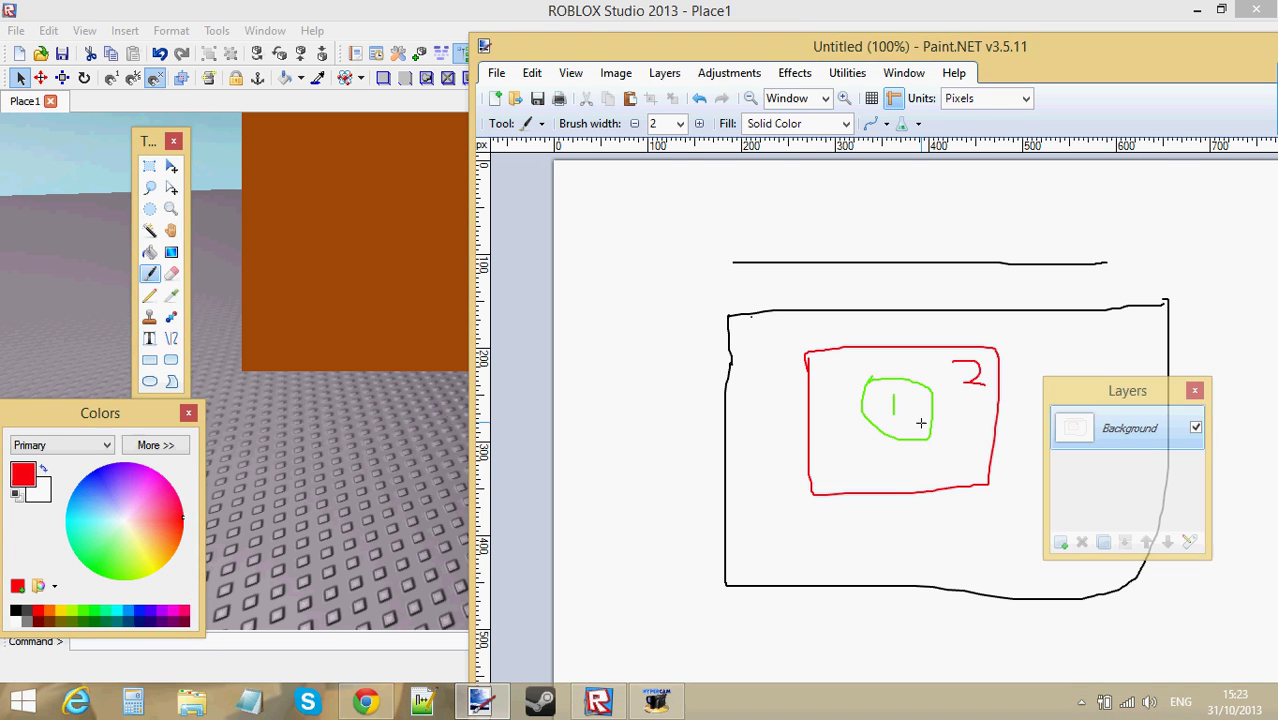
Step: Delete the area containing the green numbered shape and fill the resulting gap with the white secondary color using the Paint Bucket
left_click(149, 166)
left_click_drag(851, 365, 944, 448)
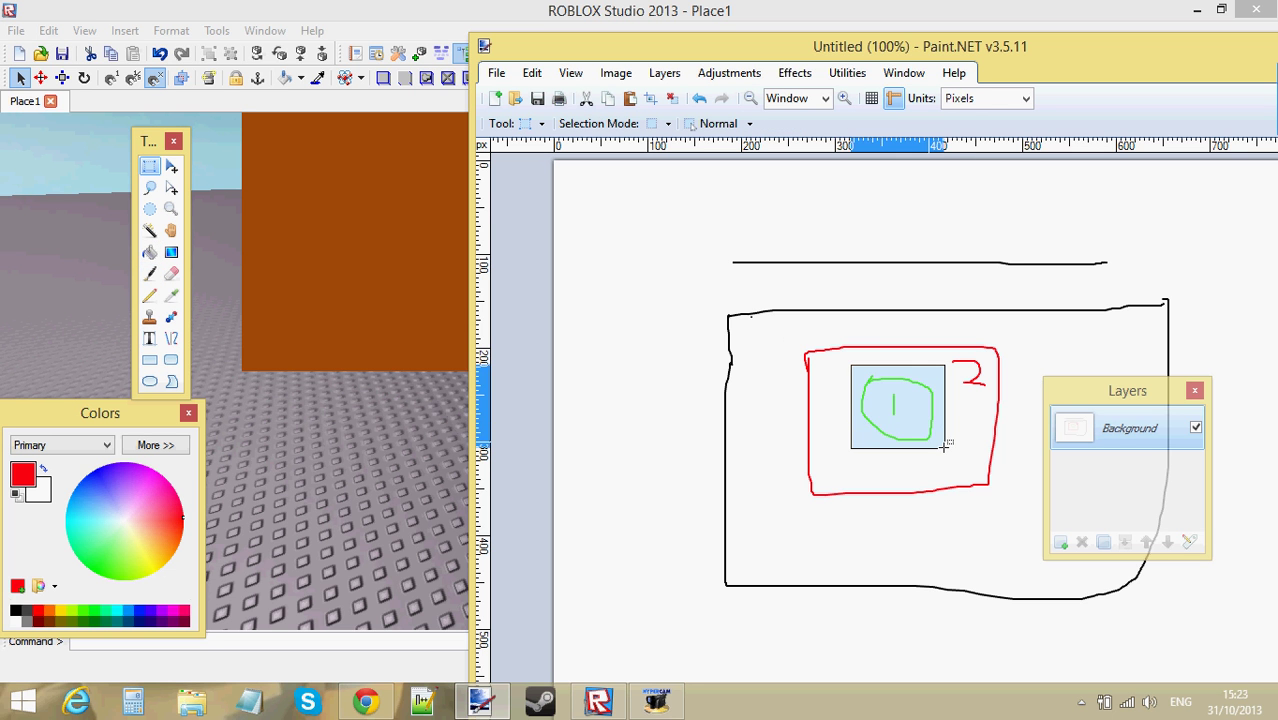
key("Delete")
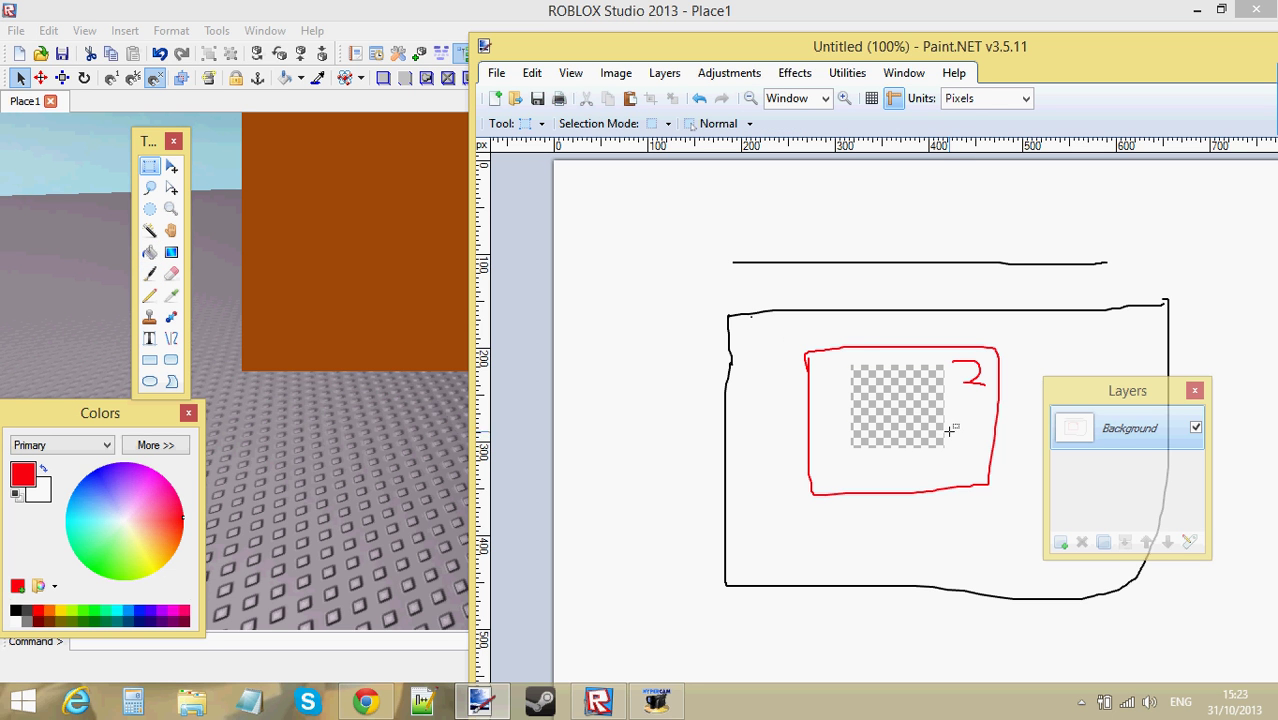
left_click(148, 276)
left_click(128, 521)
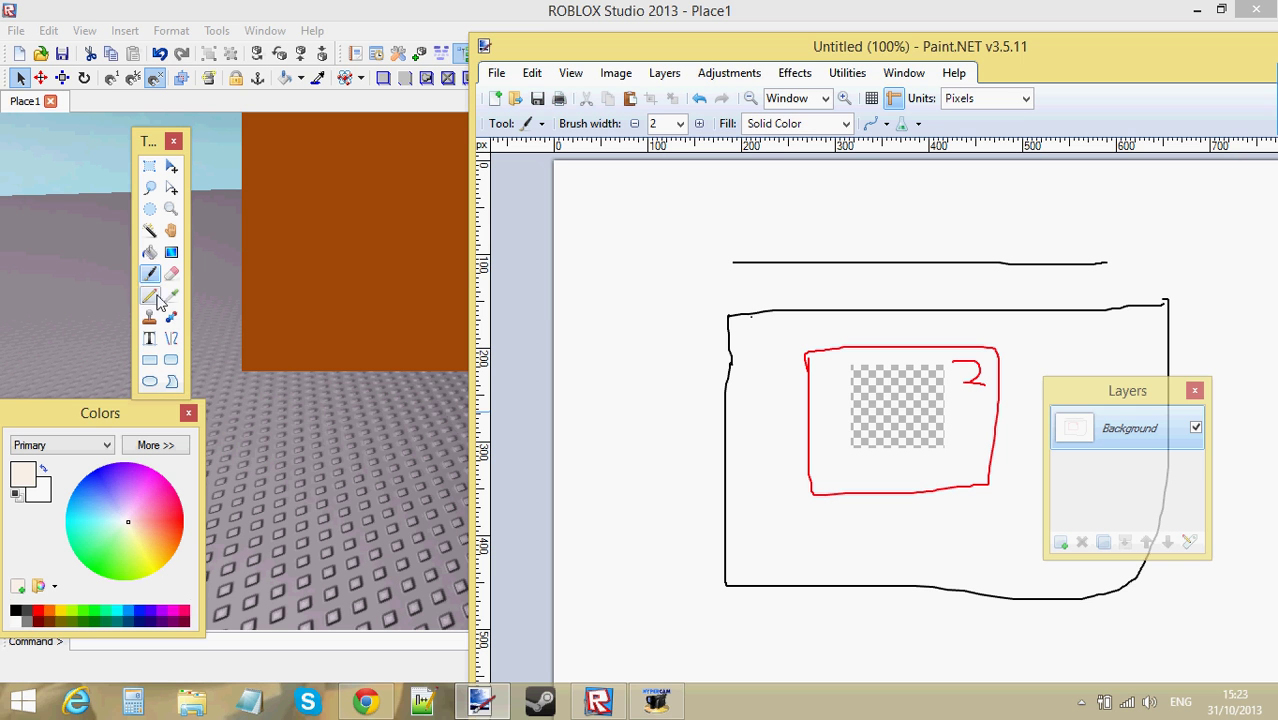
left_click(149, 252)
left_click(858, 398)
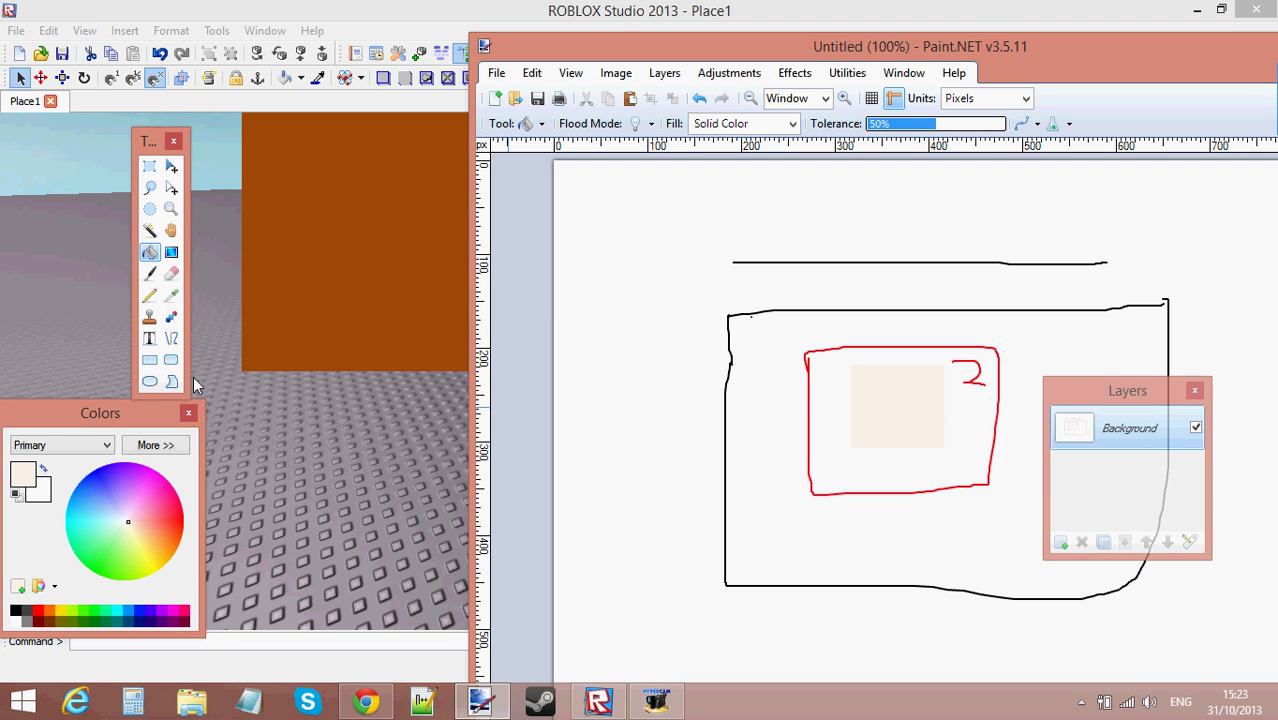
left_click(43, 493)
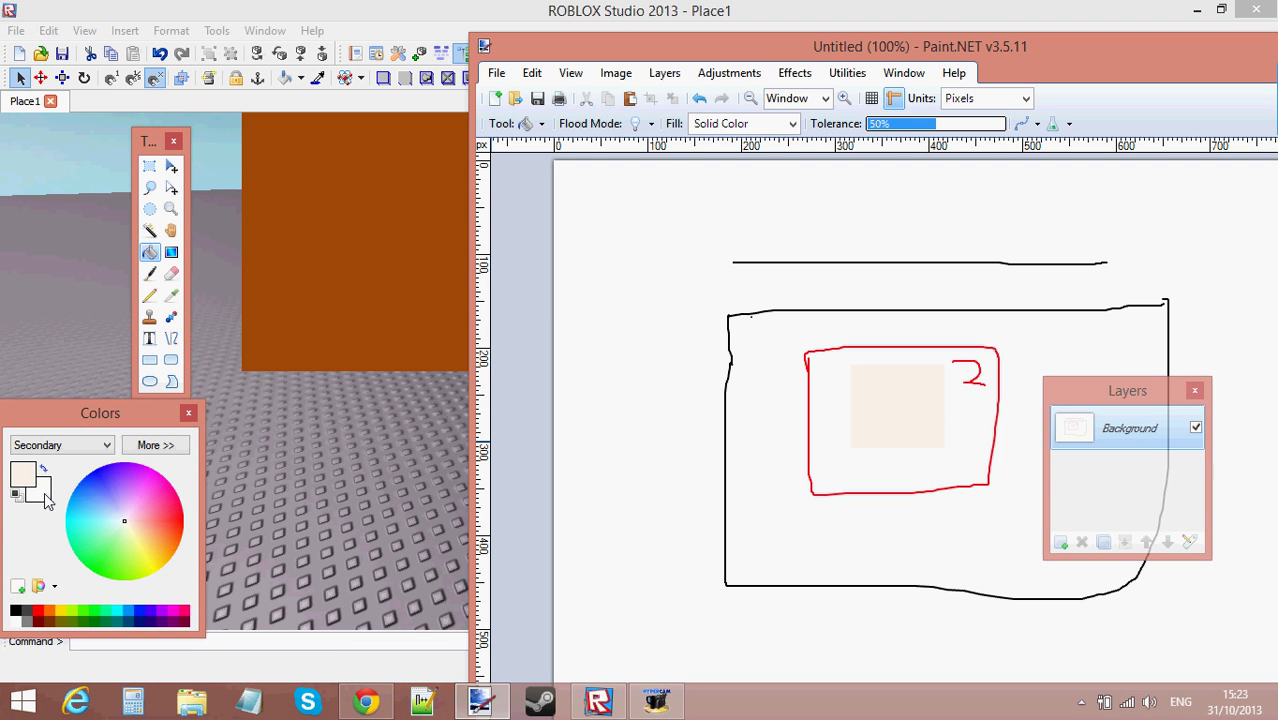
right_click(909, 400)
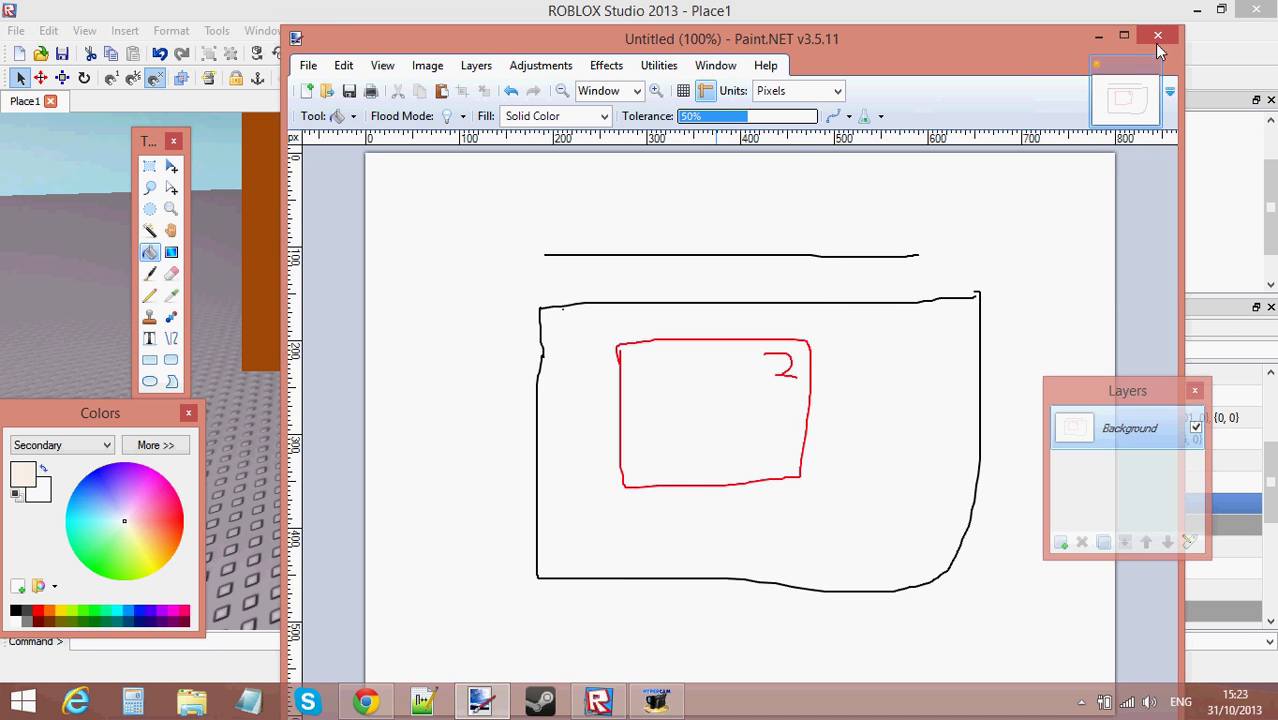
Step: Close Paint.NET, discarding the sketch, set the TextLabel's ZIndex to 3 in ROBLOX Studio, and compare it with the Frame's ZIndex
left_click(1156, 38)
left_click(684, 438)
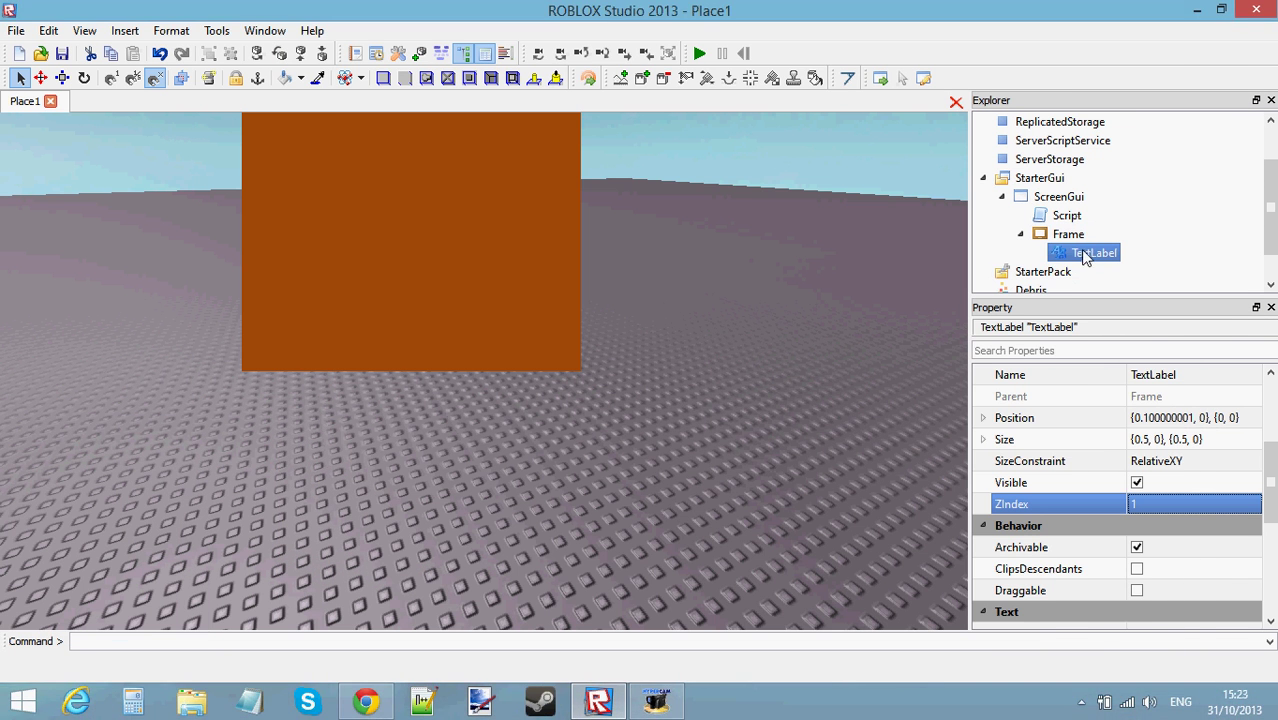
left_click(1176, 502)
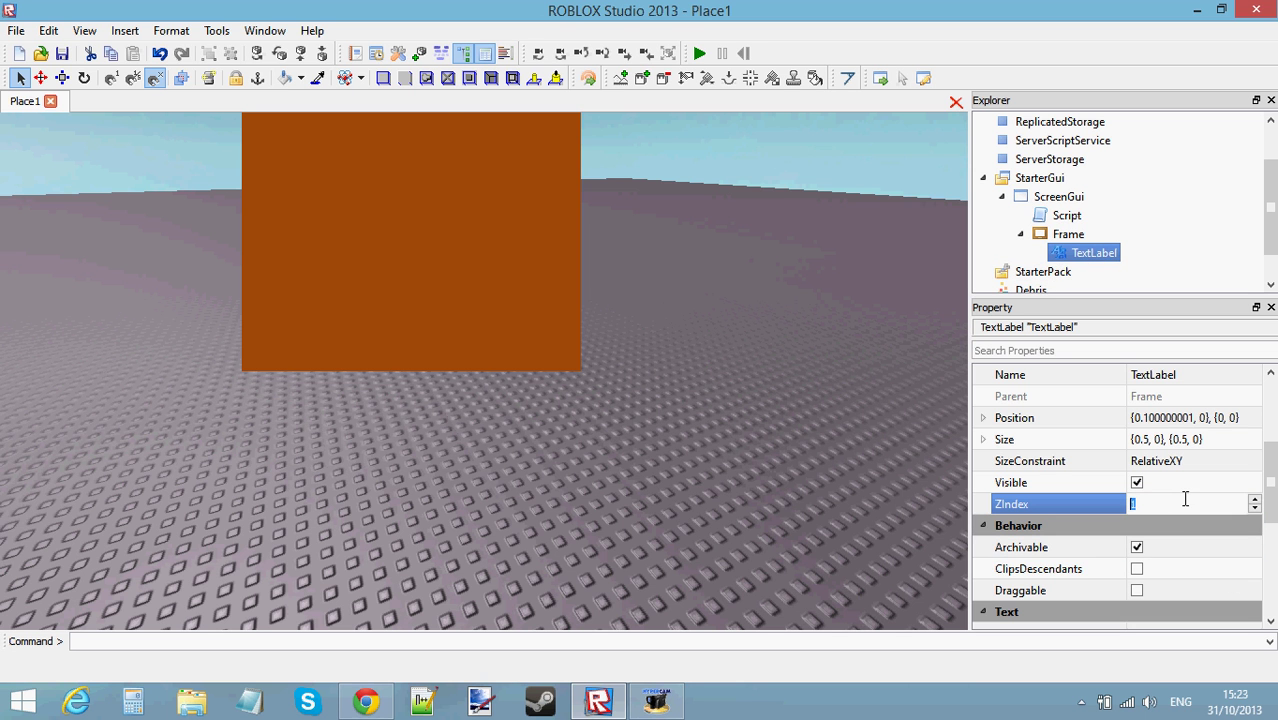
key("Return")
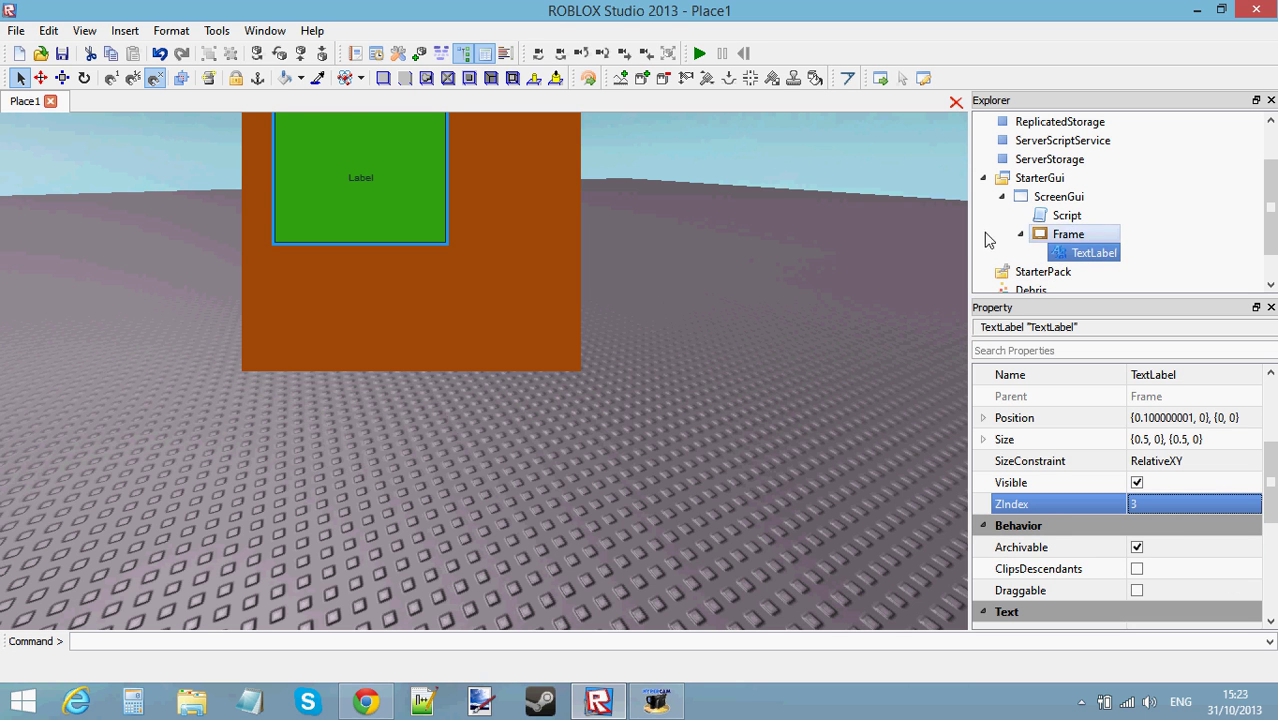
left_click(1057, 233)
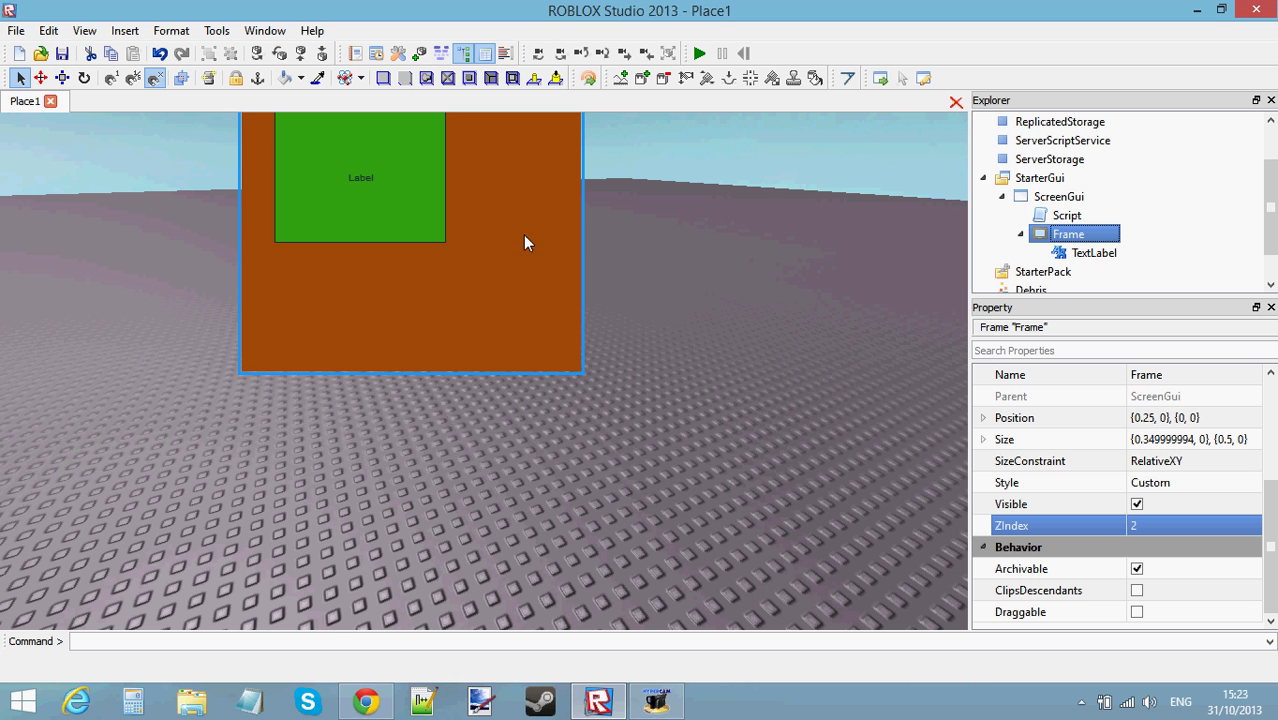
left_click(1175, 240)
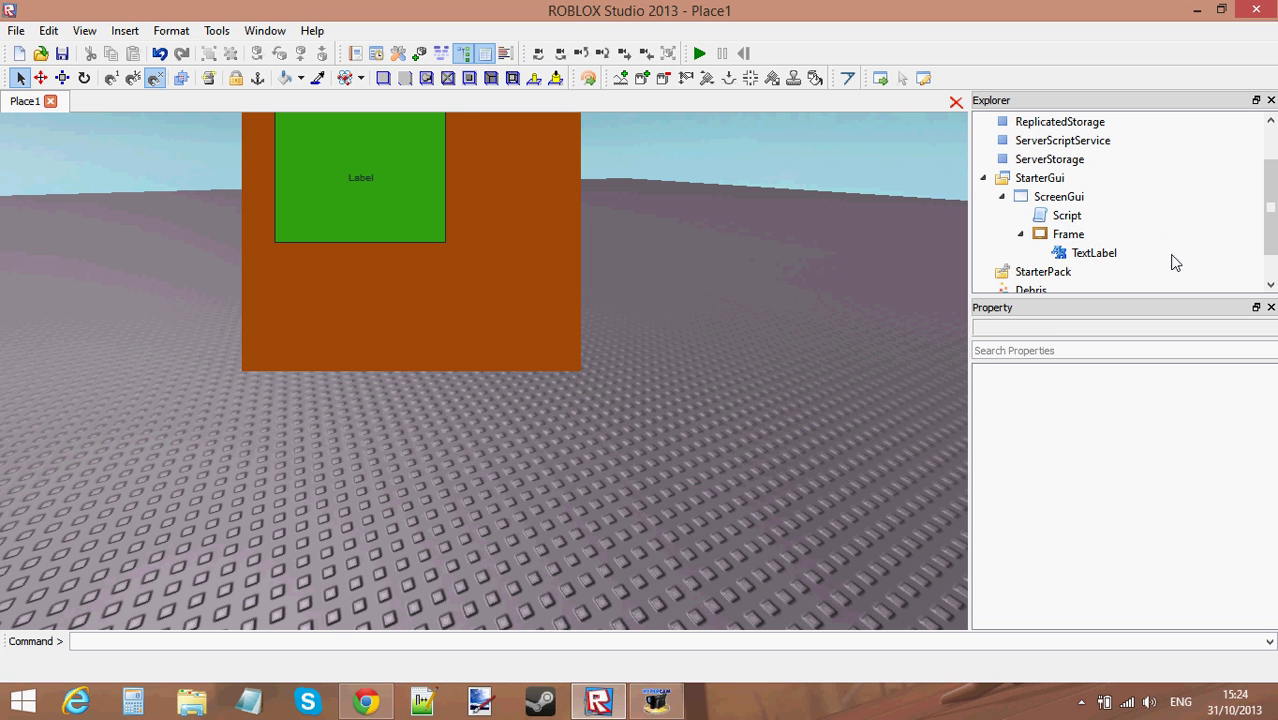
left_click_drag(1177, 233, 1008, 262)
right_click(1008, 262)
left_click(1197, 253)
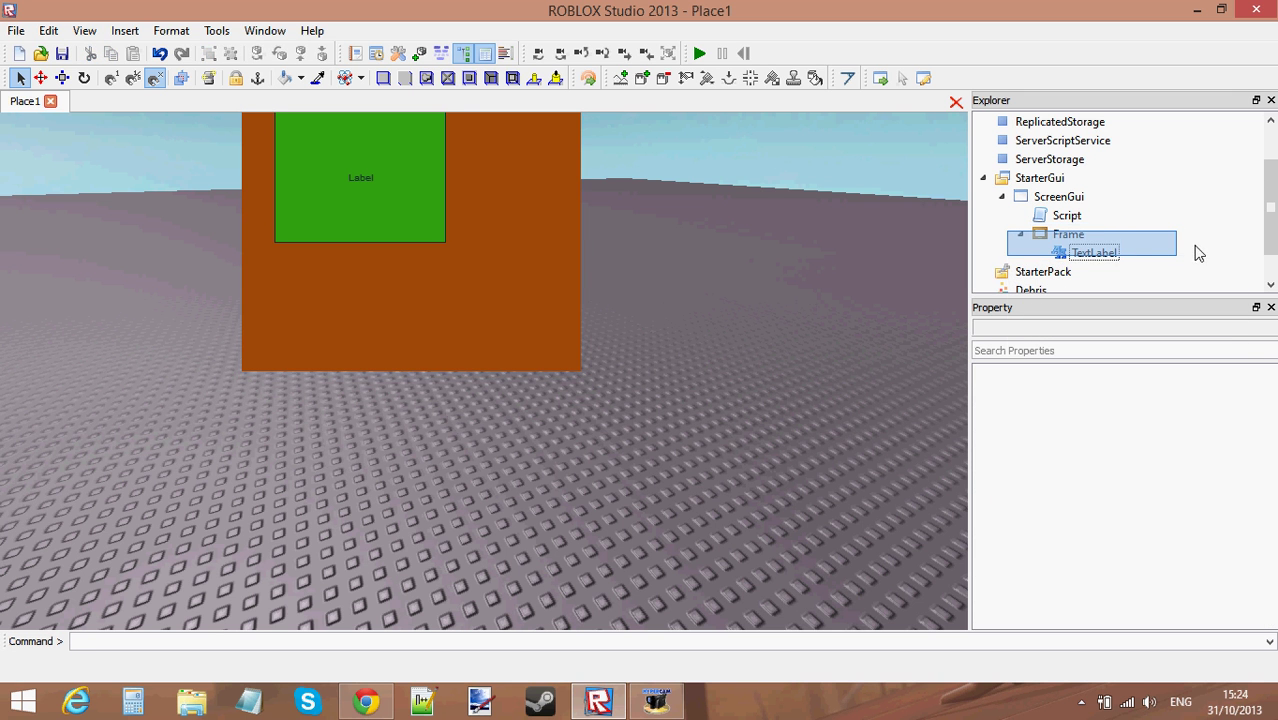
left_click_drag(1186, 227, 1097, 279)
left_click(1200, 235)
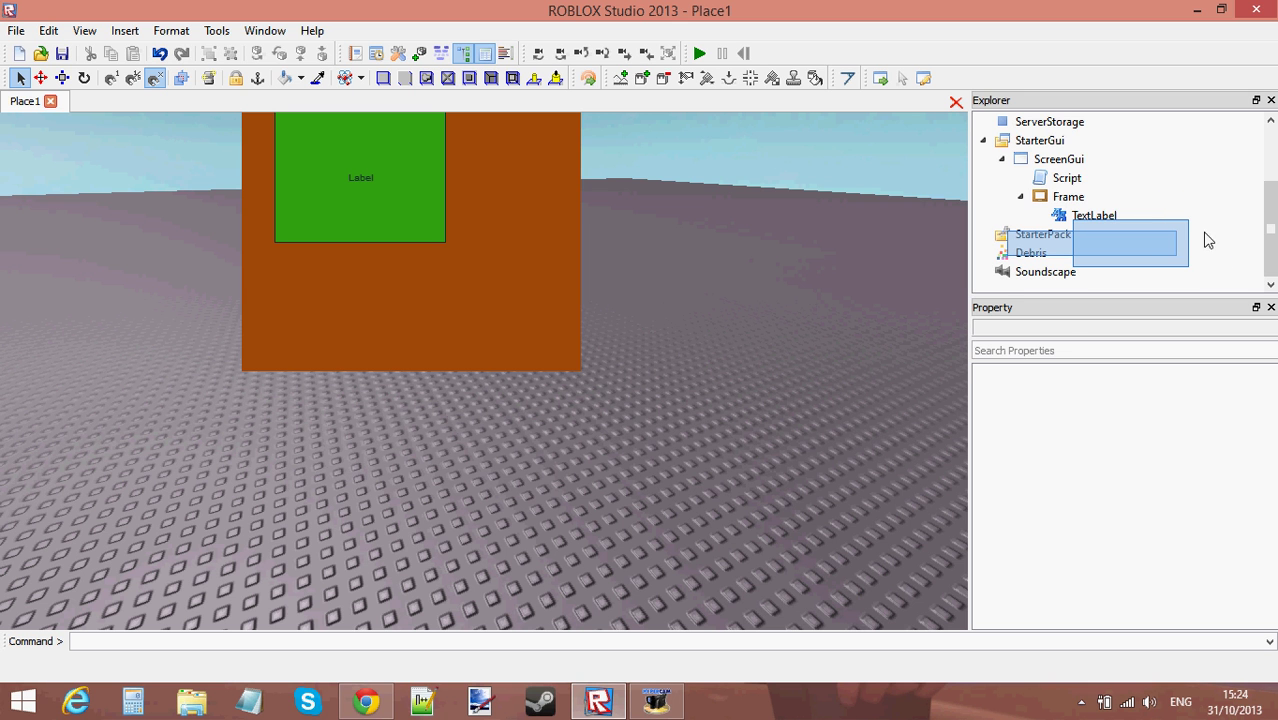
Step: Open the Script inside the ScreenGui for editing
double_click(1060, 160)
double_click(1019, 215)
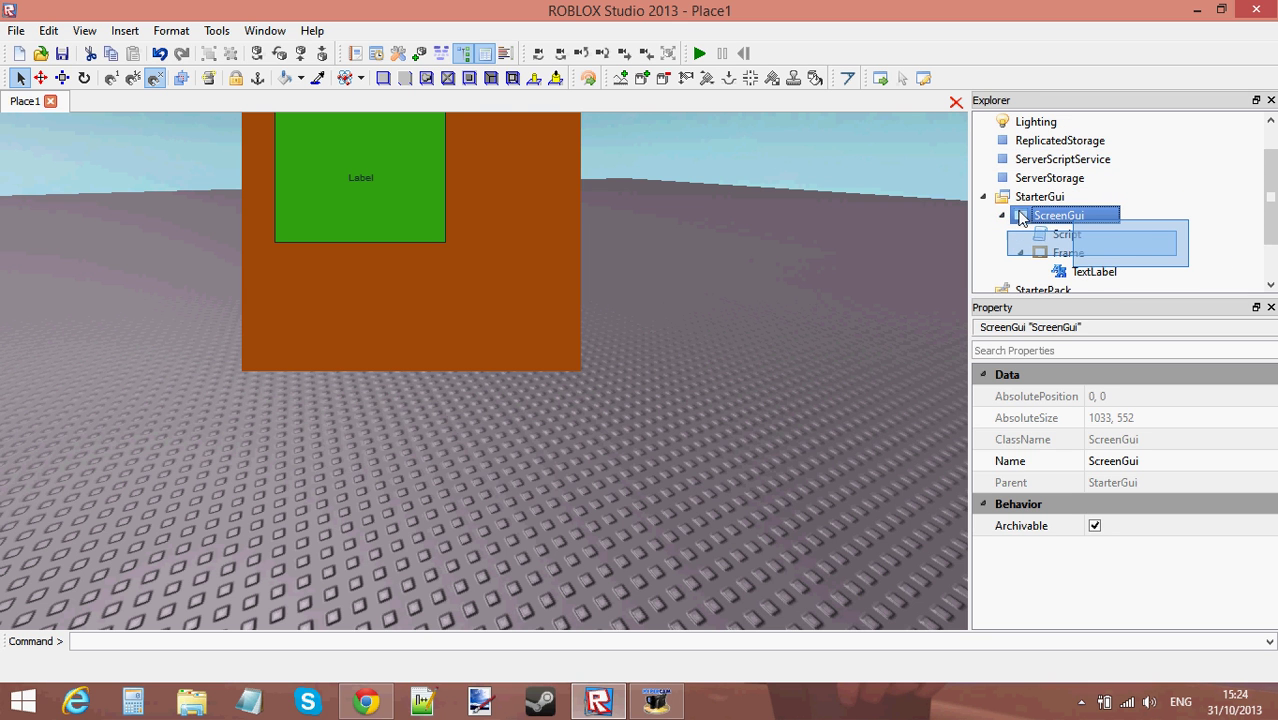
left_click(1148, 206)
scroll(1100, 200, "down", 1)
double_click(1045, 179)
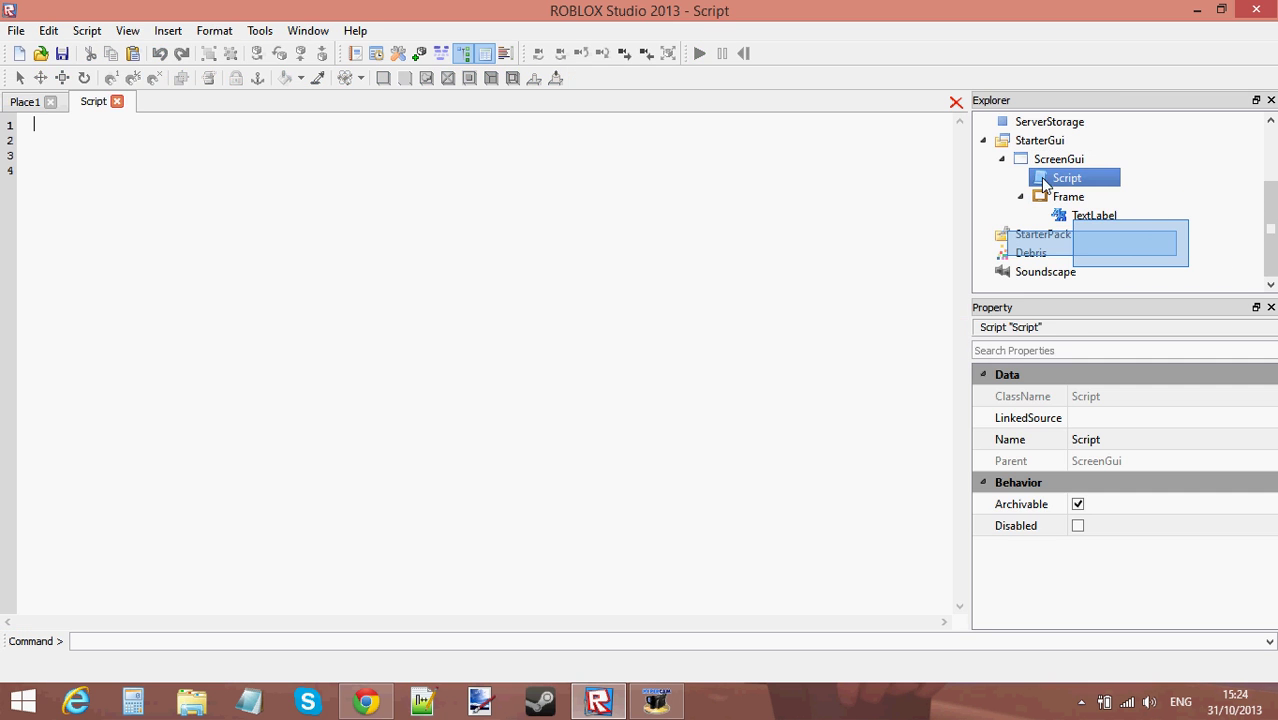
Step: Add three blank lines at the start of the script and write script.Parent.Frame.Size = UDim2.new() on line 4
key("Return")
key("Return")
key("Return")
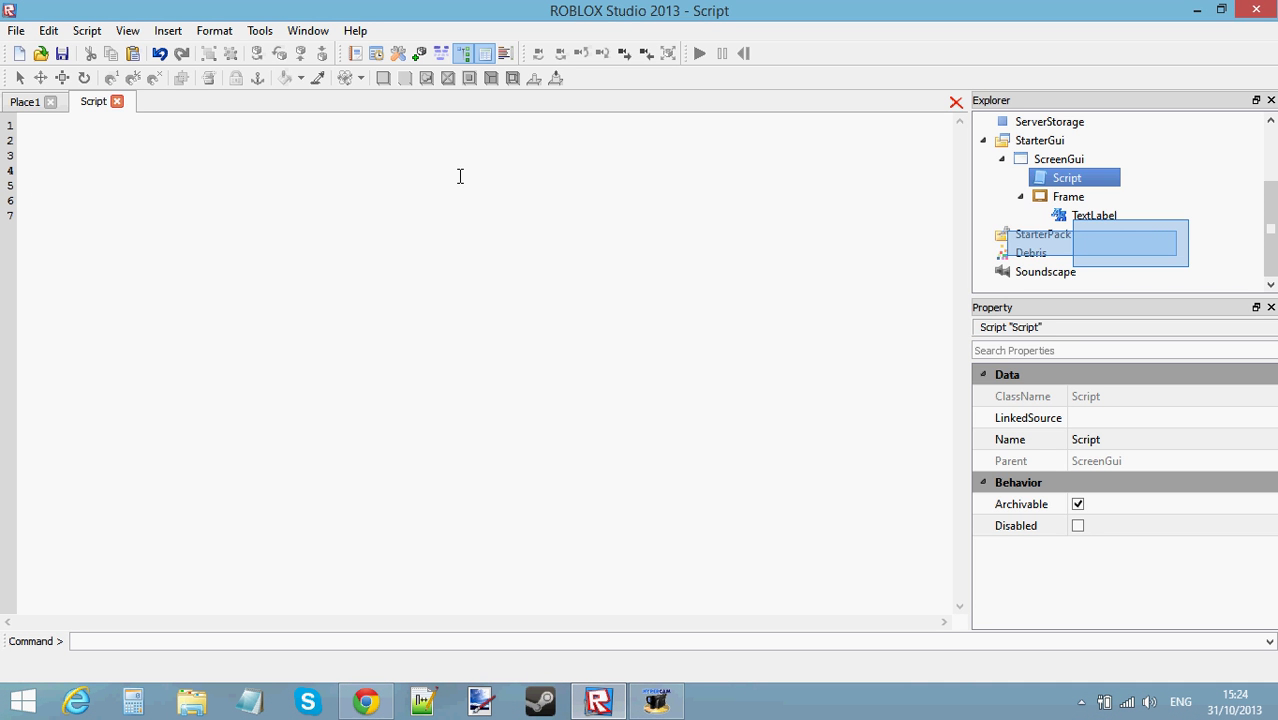
type("script.")
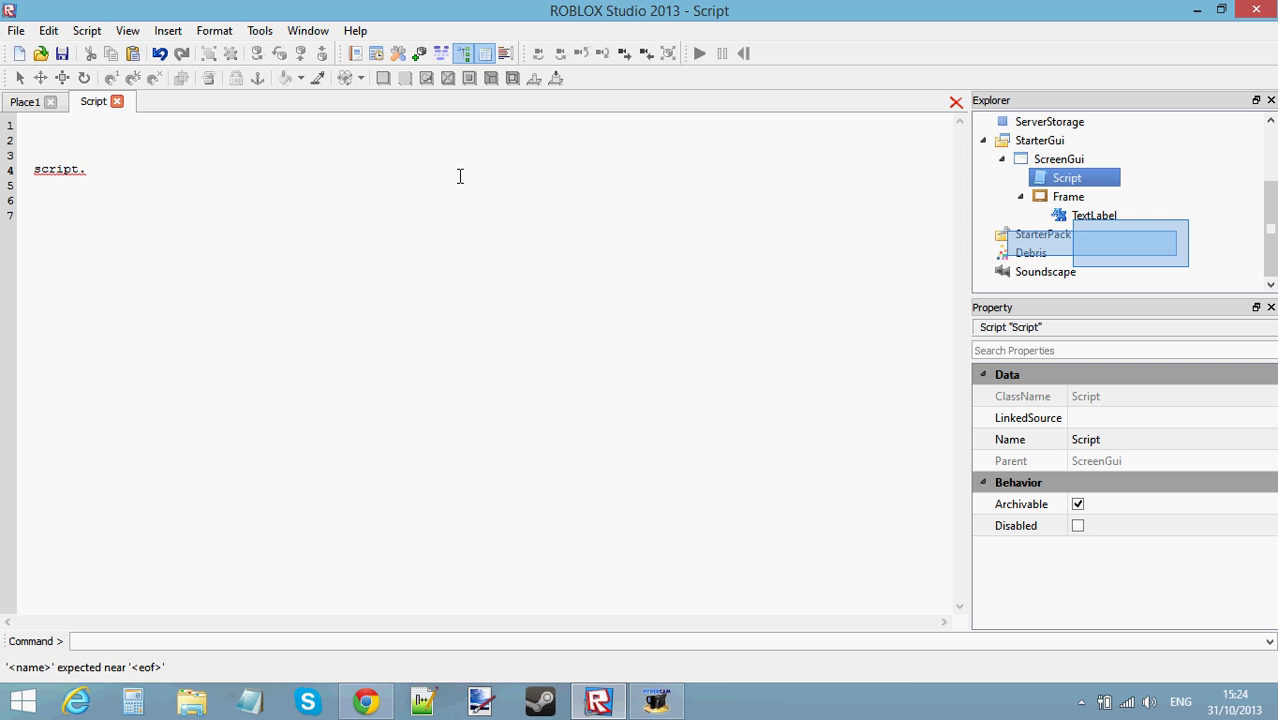
type("Parent.Frame.Size")
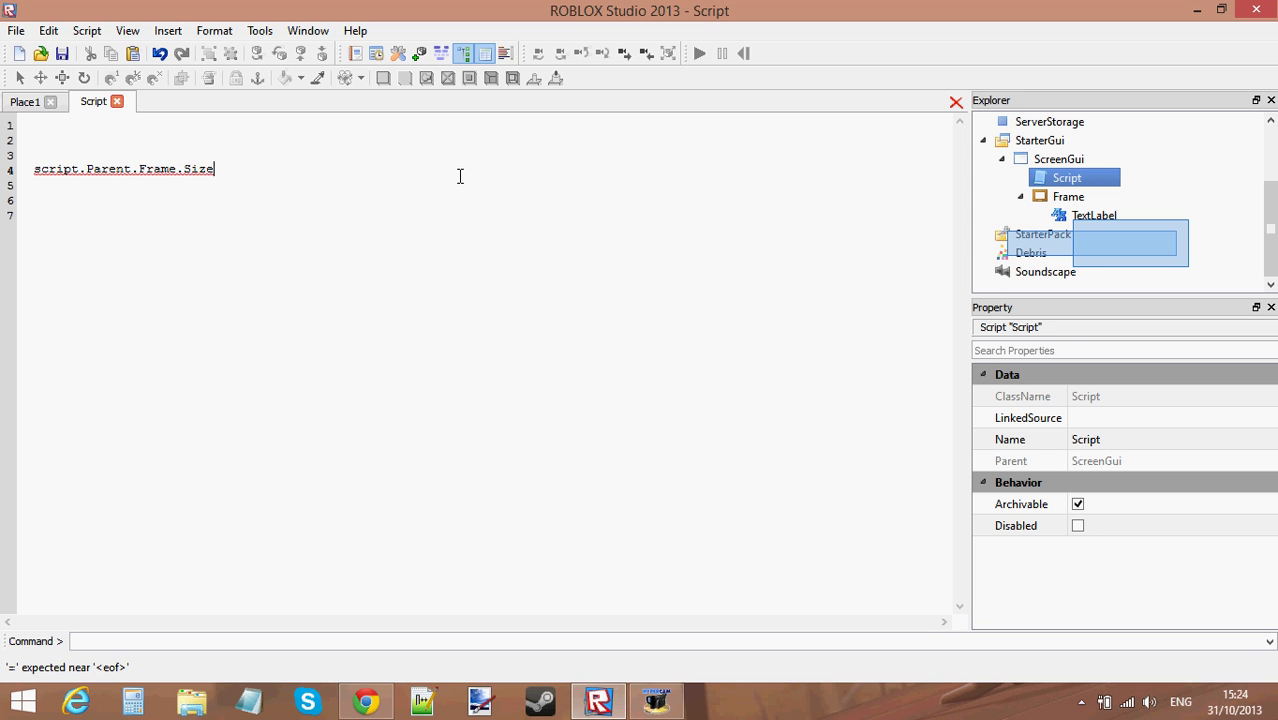
type(" = UDim")
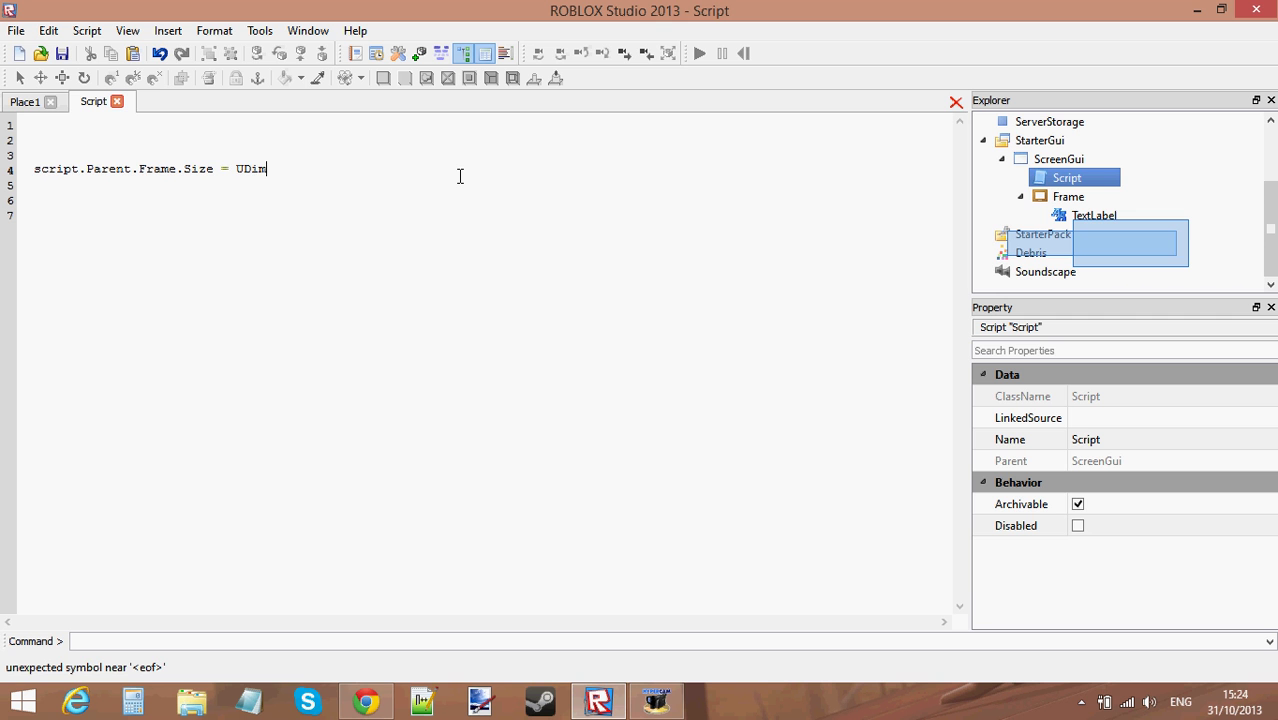
type("2.new()")
left_click(326, 197)
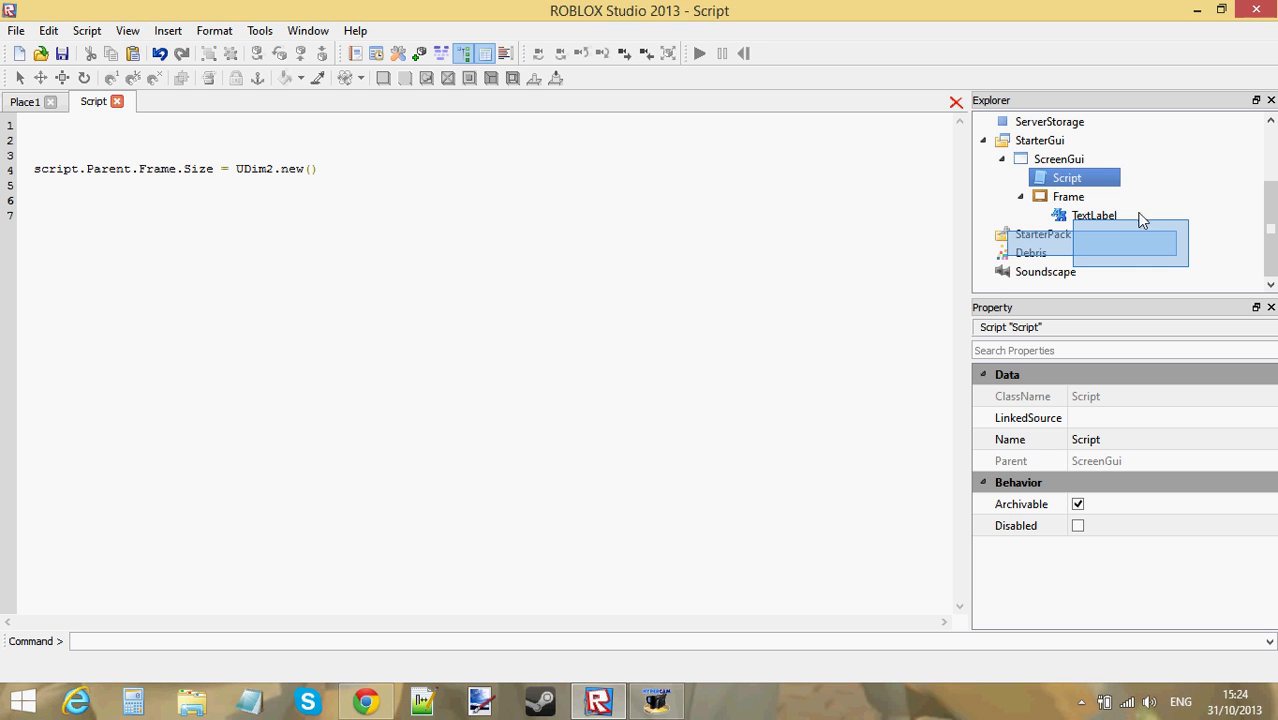
Step: Highlight the UDim2 part of the size assignment and enlarge the script text for easier reading
left_click_drag(236, 169, 406, 192)
scroll(471, 292, "up", 2, "ctrl")
left_click(571, 248)
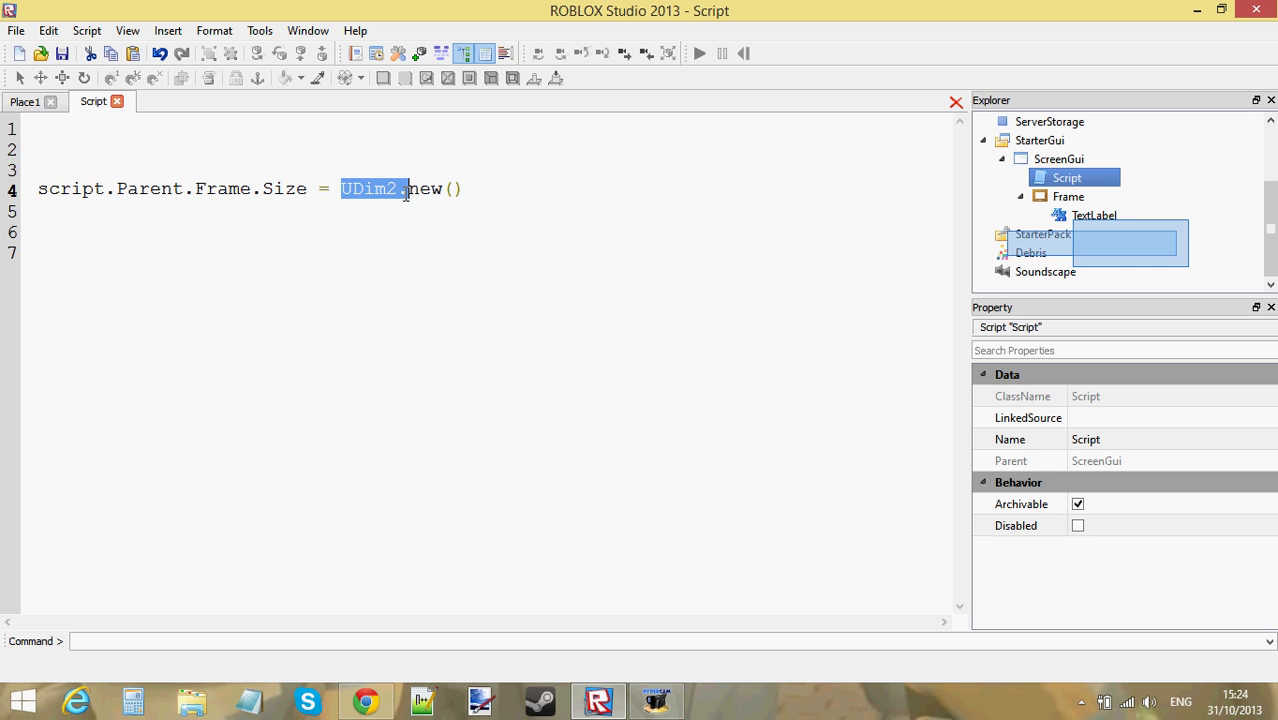
left_click(436, 225)
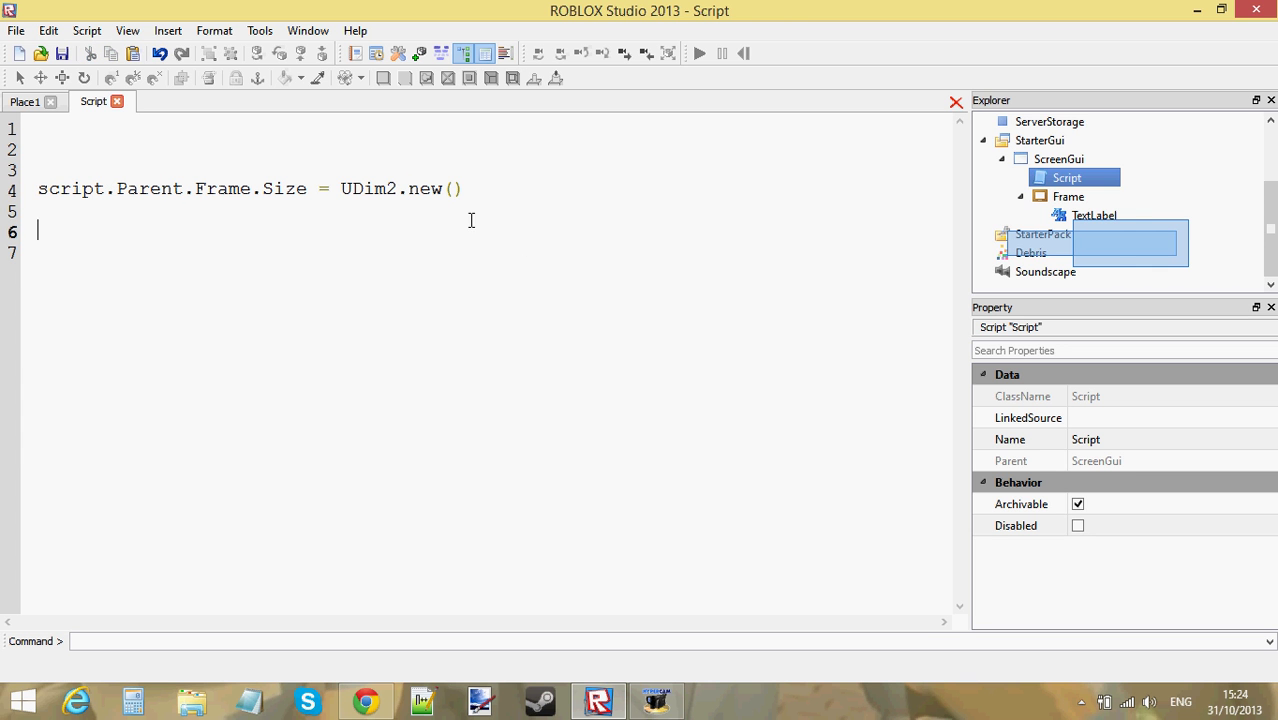
Step: Fill in the UDim2.new arguments of the Frame size assignment as 0.8,0,0.1,0
left_click(450, 184)
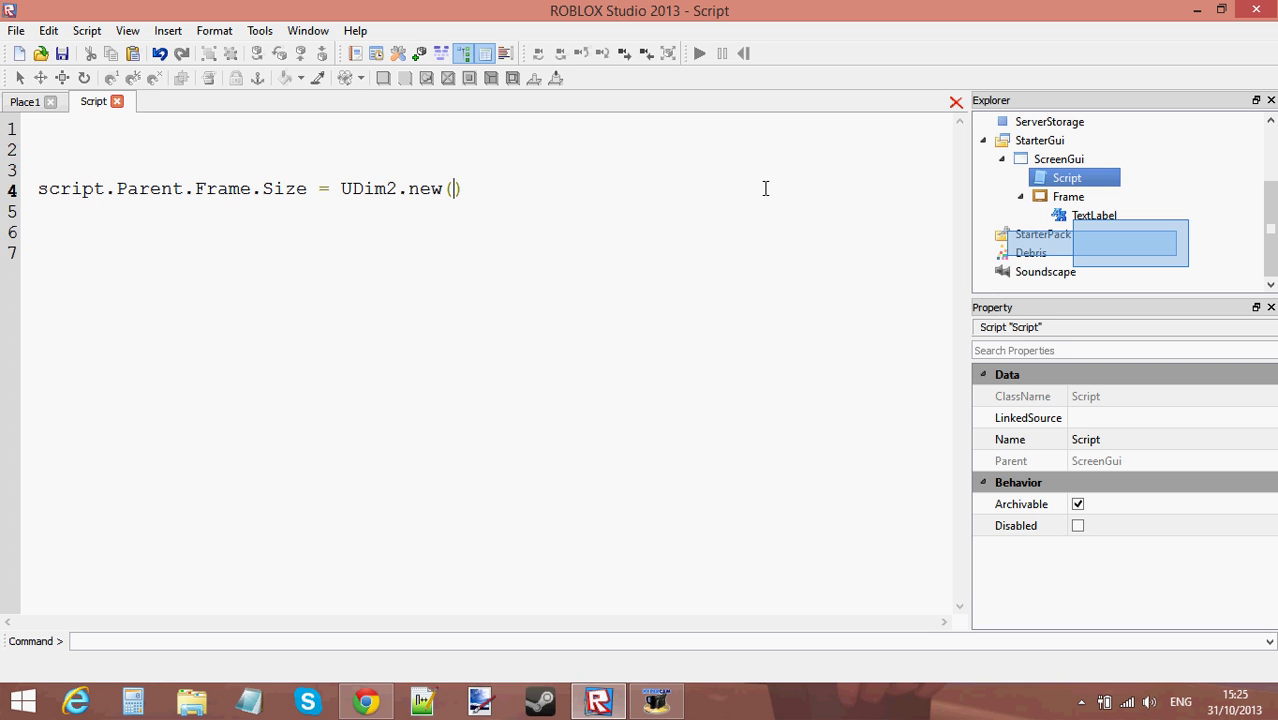
type("0,5")
key("BackSpace")
key("BackSpace")
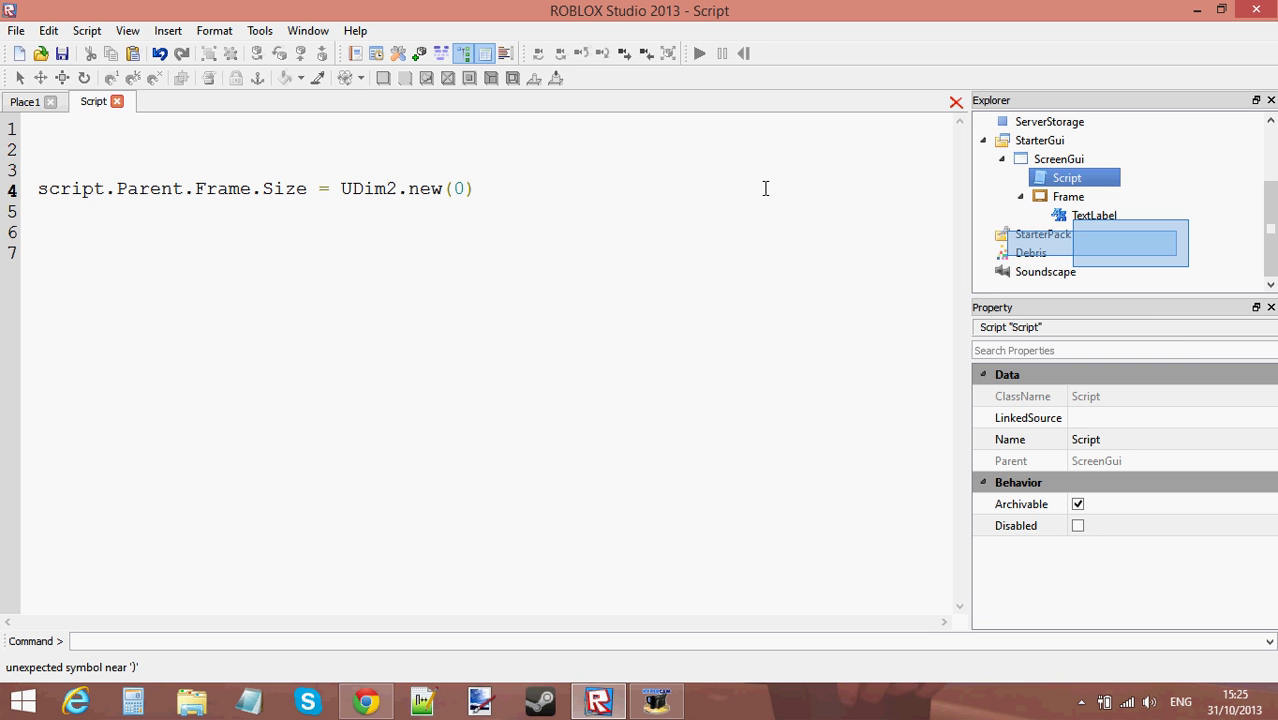
type(".5")
key("BackSpace")
type("8,")
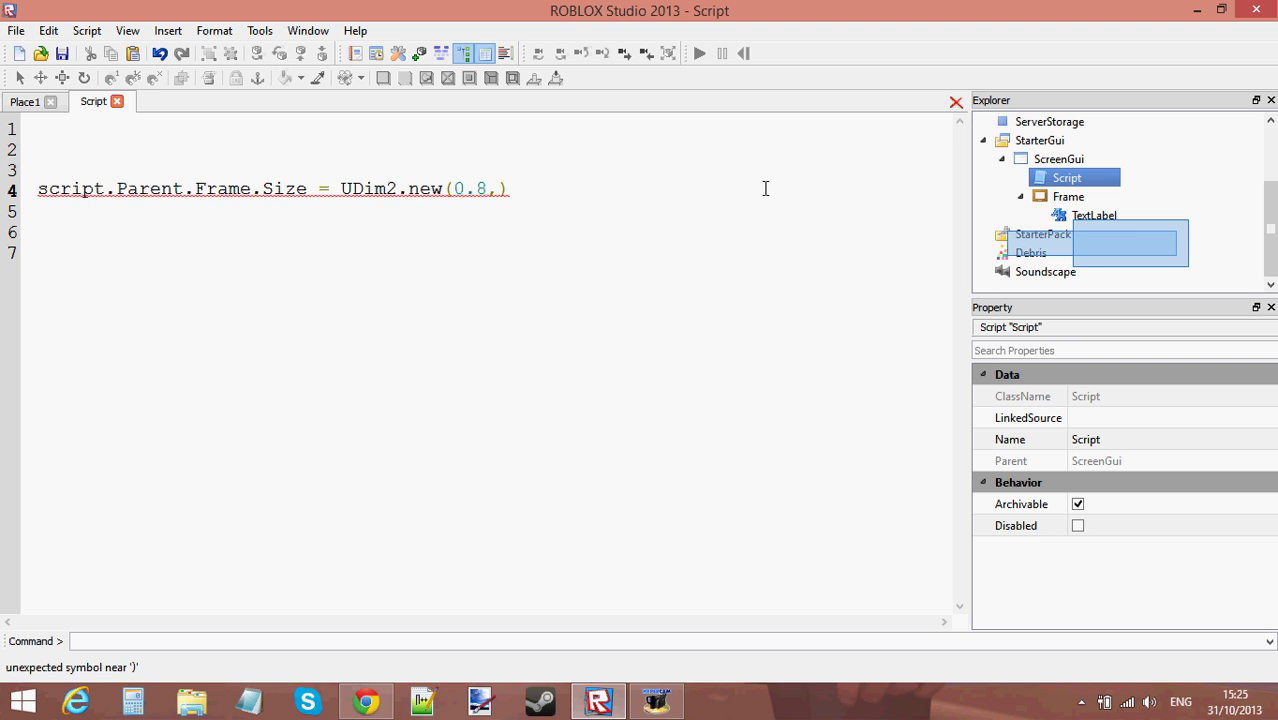
type("0,")
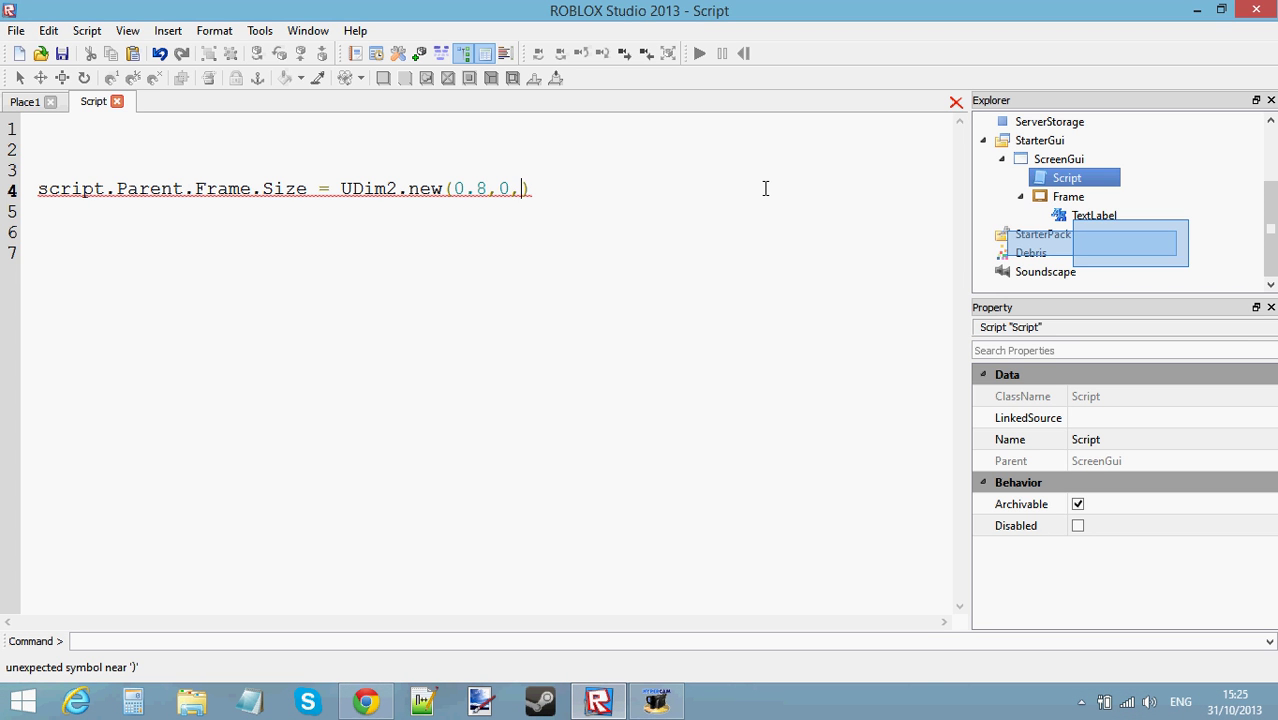
type("01,")
key("BackSpace")
key("BackSpace")
type(".1")
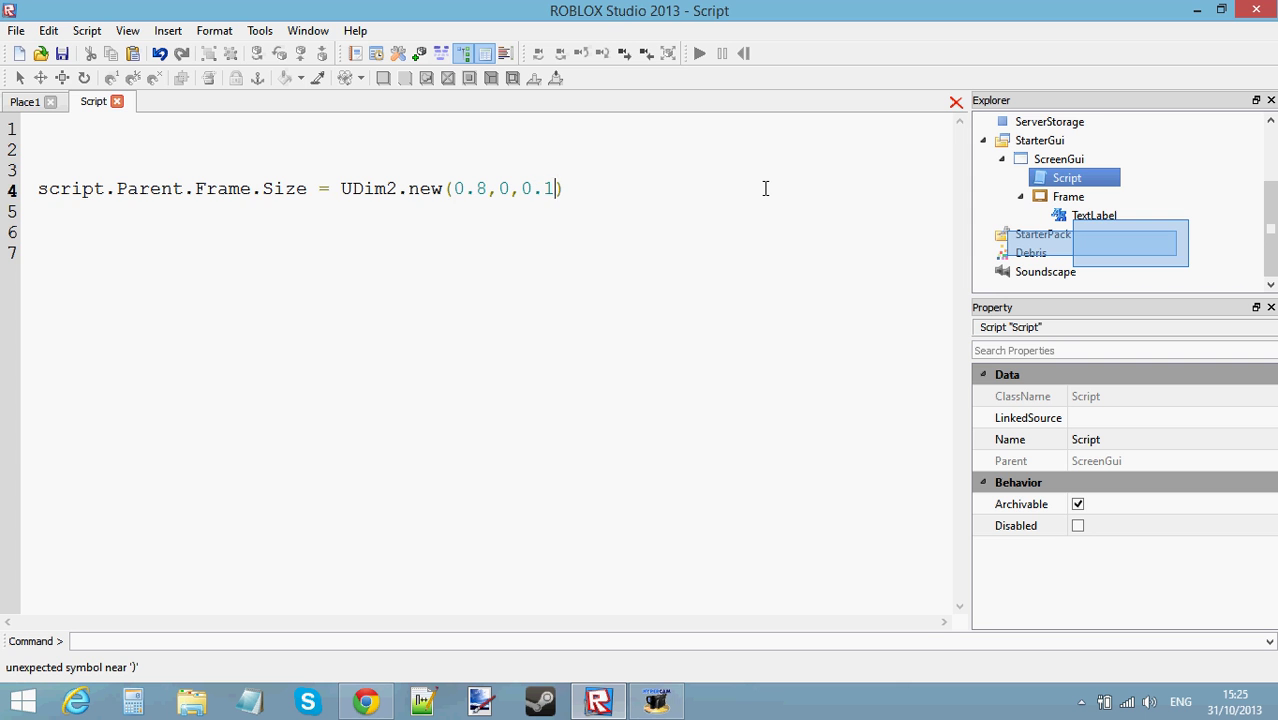
type(",0")
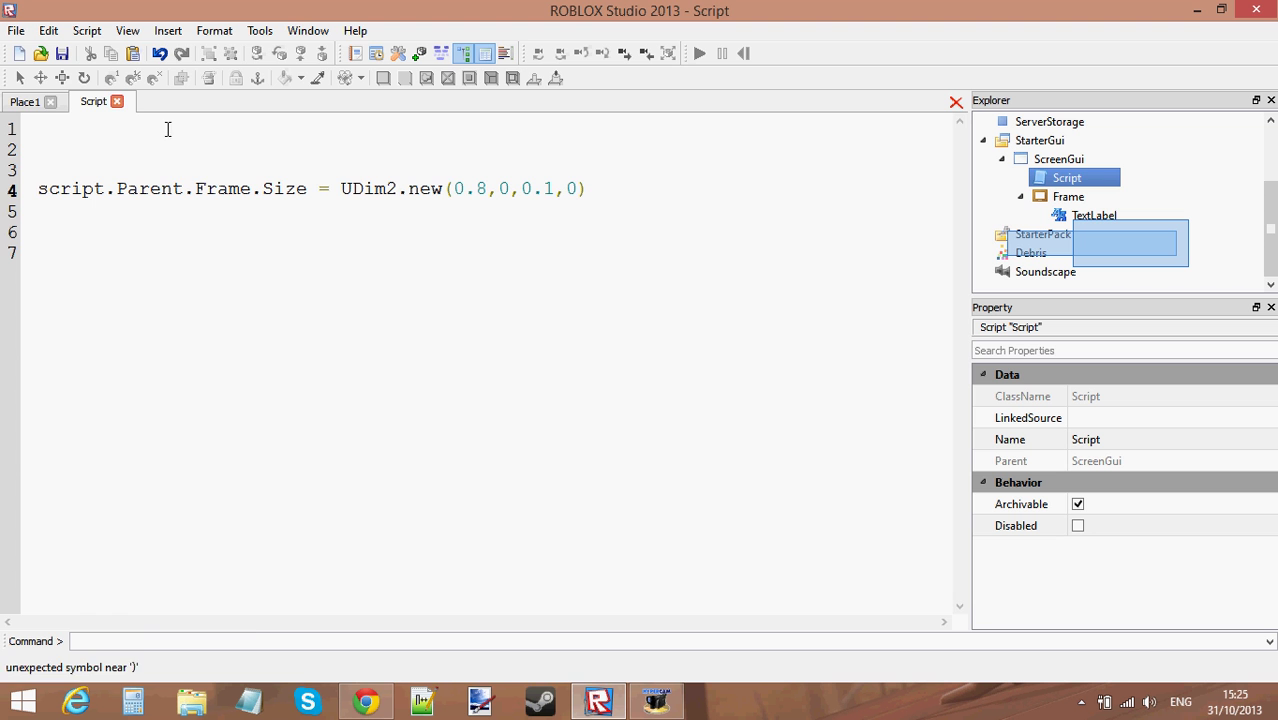
Step: Close the script editor and run the place to test the scripted Frame size
left_click(117, 102)
left_click(699, 53)
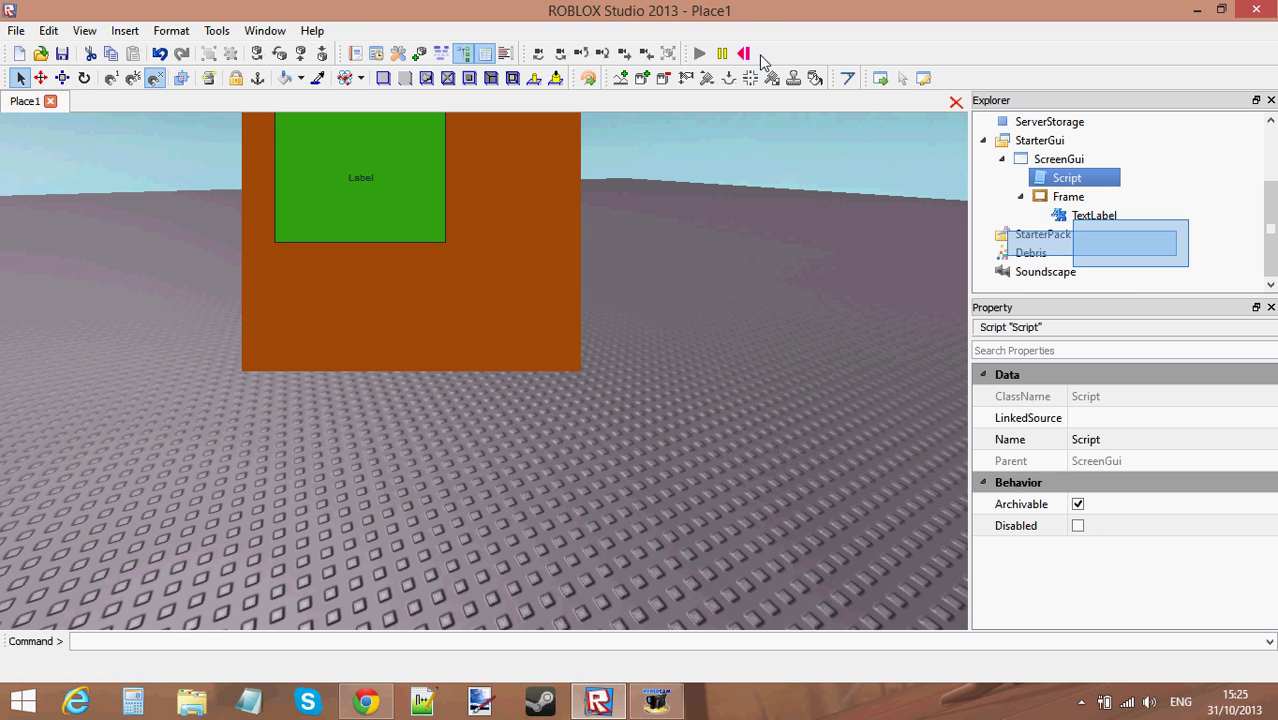
left_click(744, 53)
Step: Show the Output window to check for script messages and reset the running simulation
left_click(84, 31)
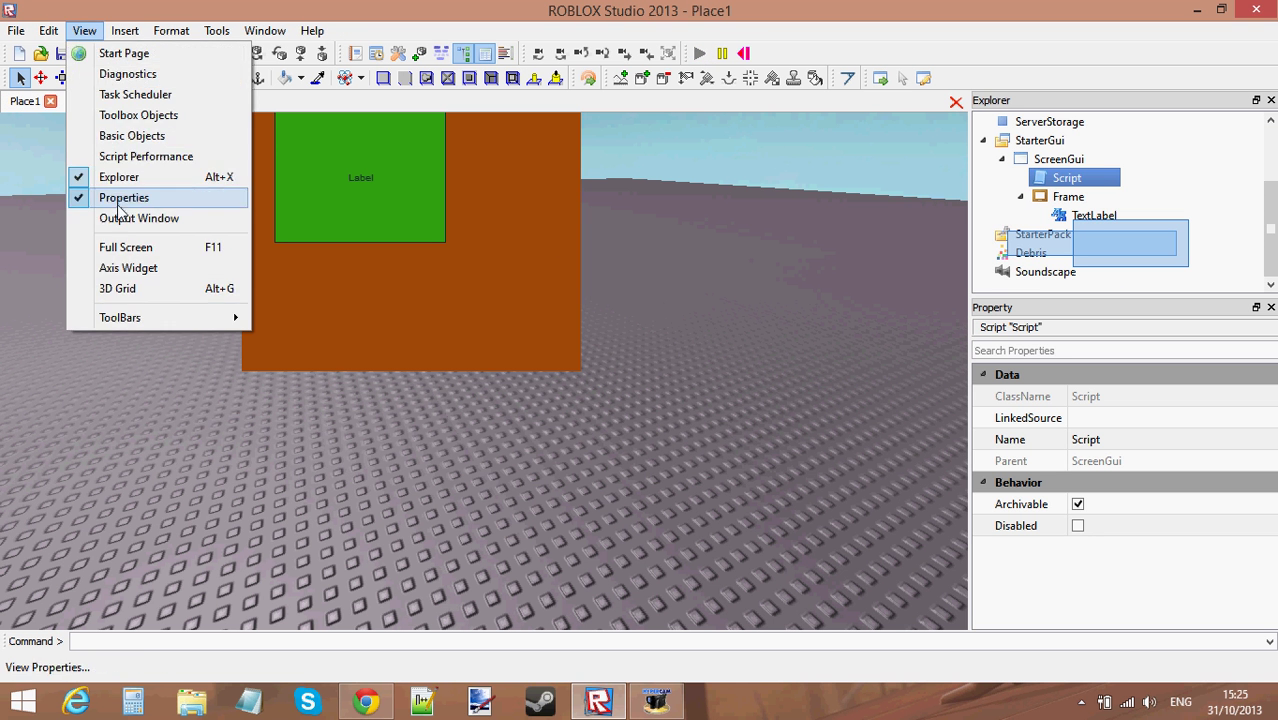
left_click(118, 231)
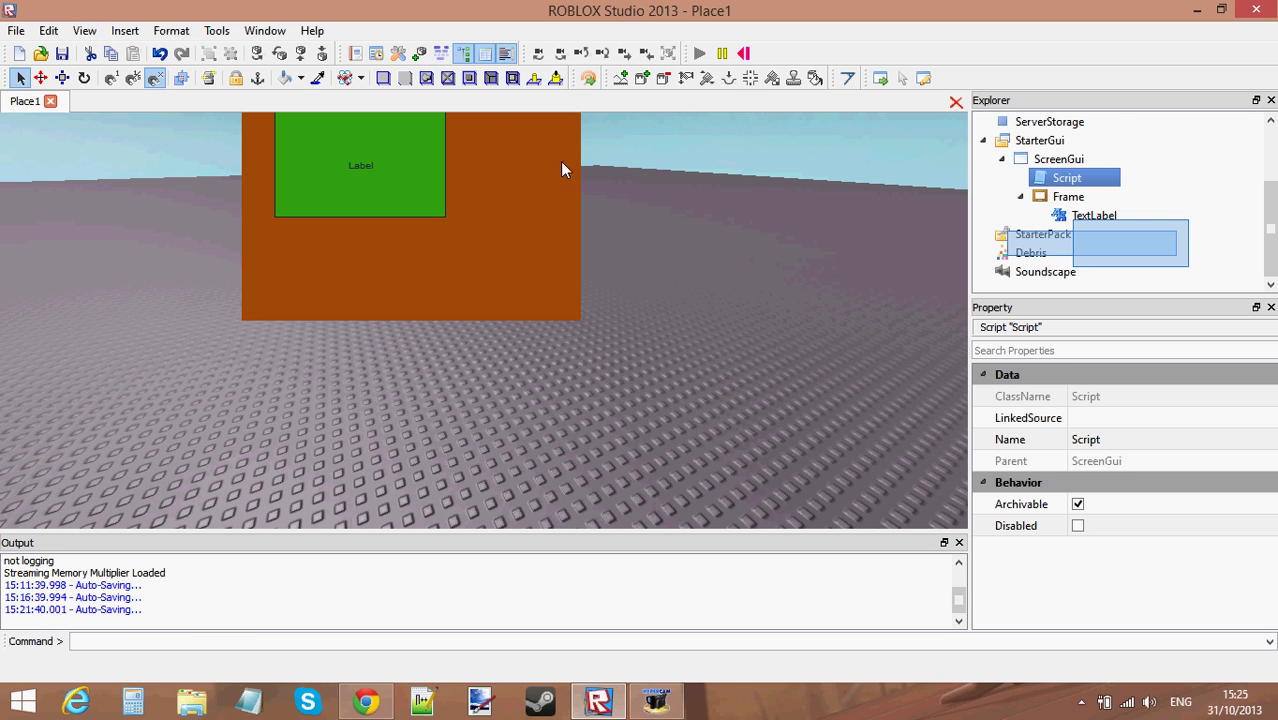
left_click(744, 53)
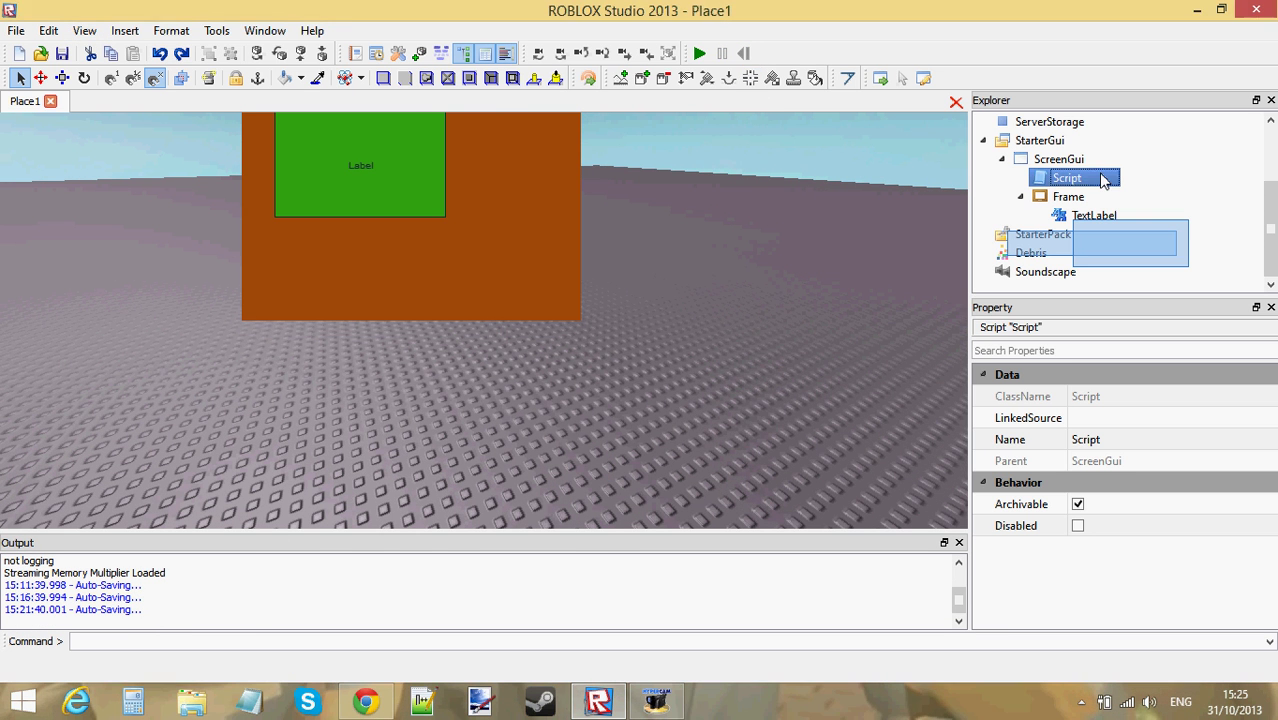
Step: Open the Script under ScreenGui and compare its Frame size assignment with the Size property of the Frame
double_click(1104, 179)
left_click_drag(594, 190, 272, 190)
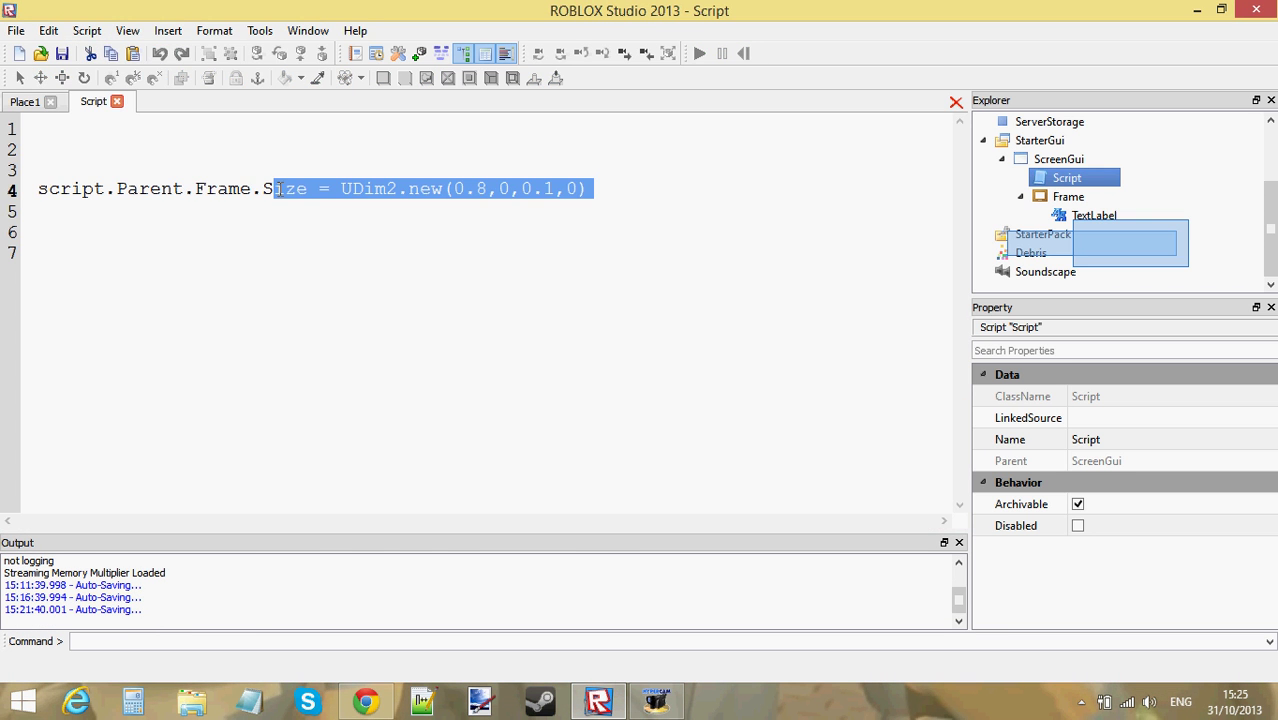
left_click(320, 192)
left_click(1113, 196)
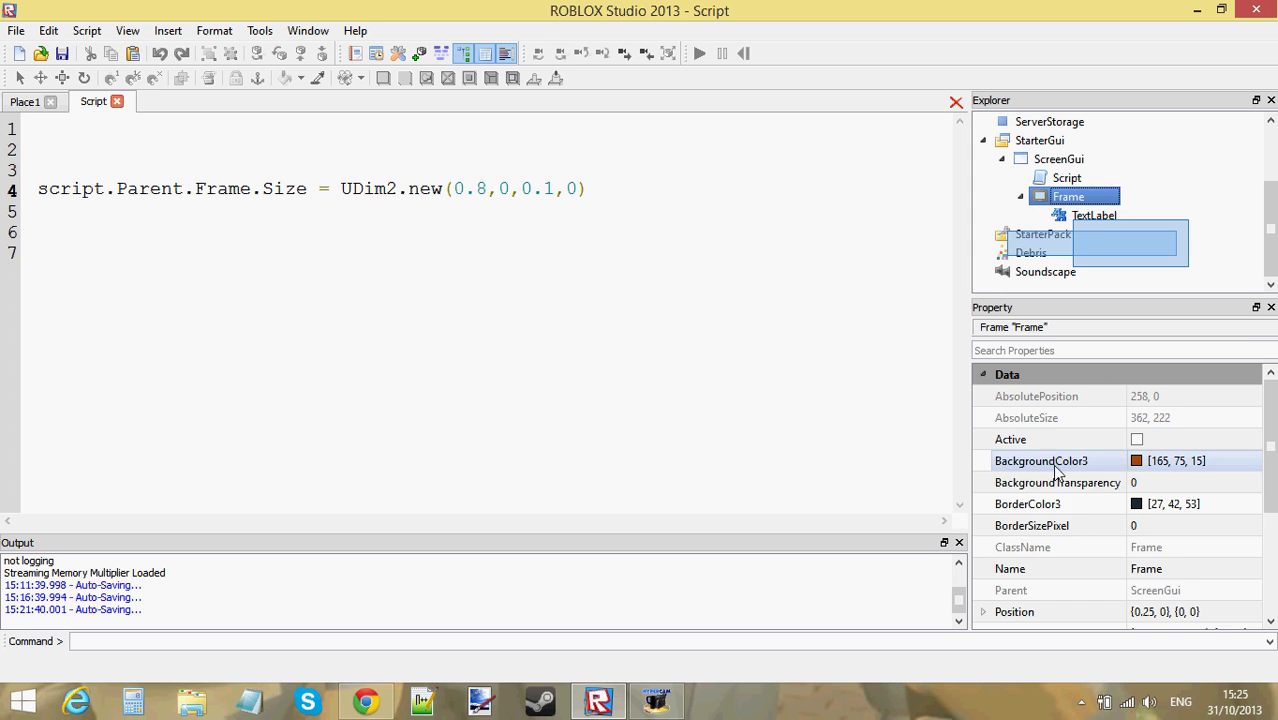
scroll(1113, 480, "down", 3)
left_click(1113, 525)
left_click(1076, 441)
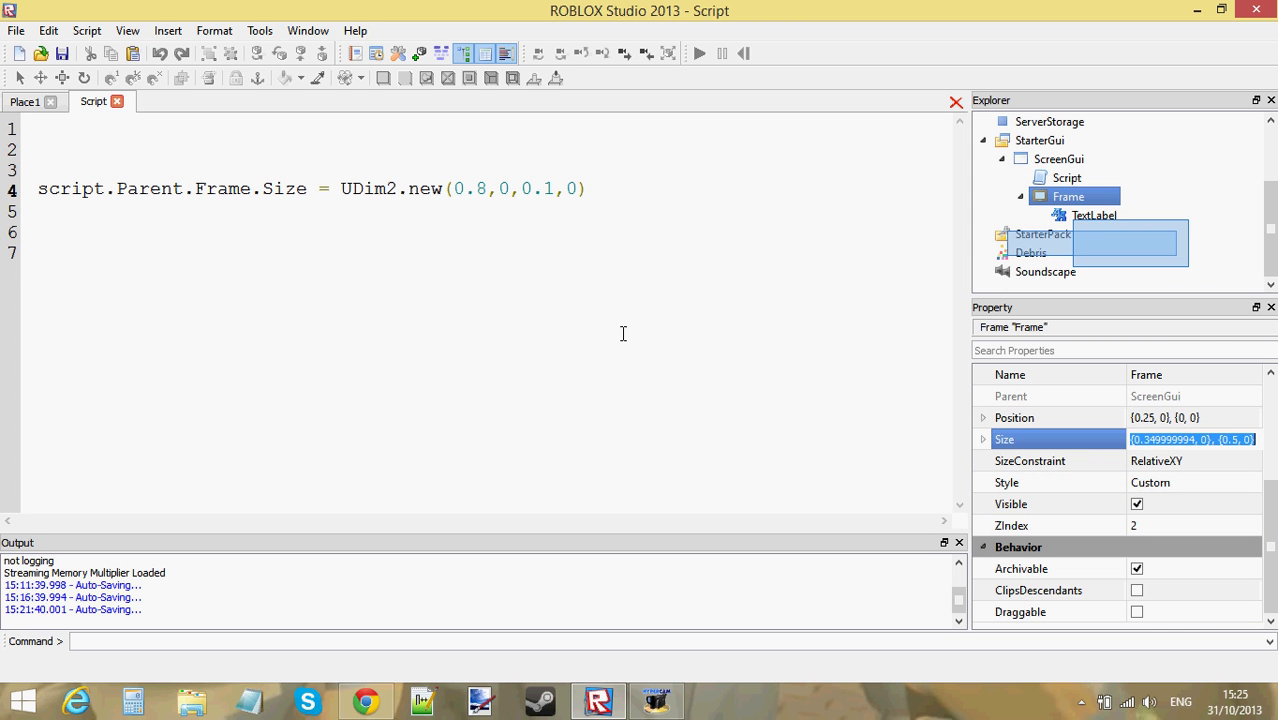
left_click(453, 190)
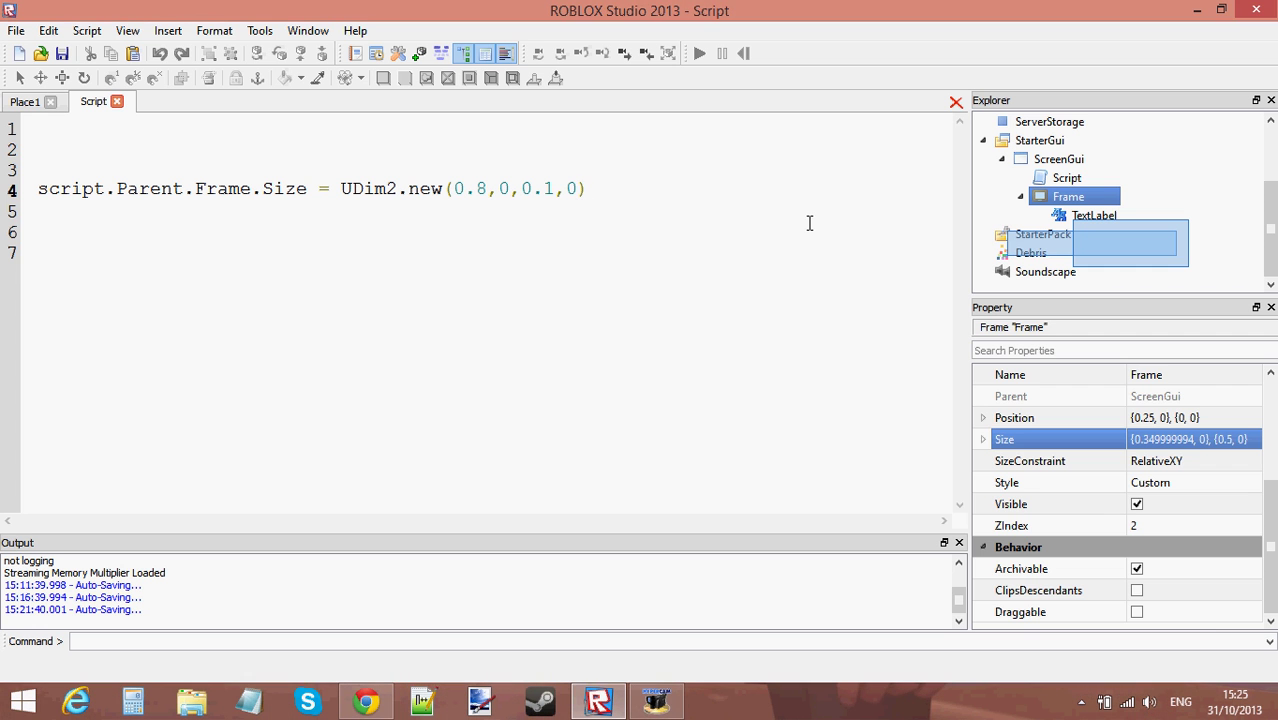
left_click(1097, 180)
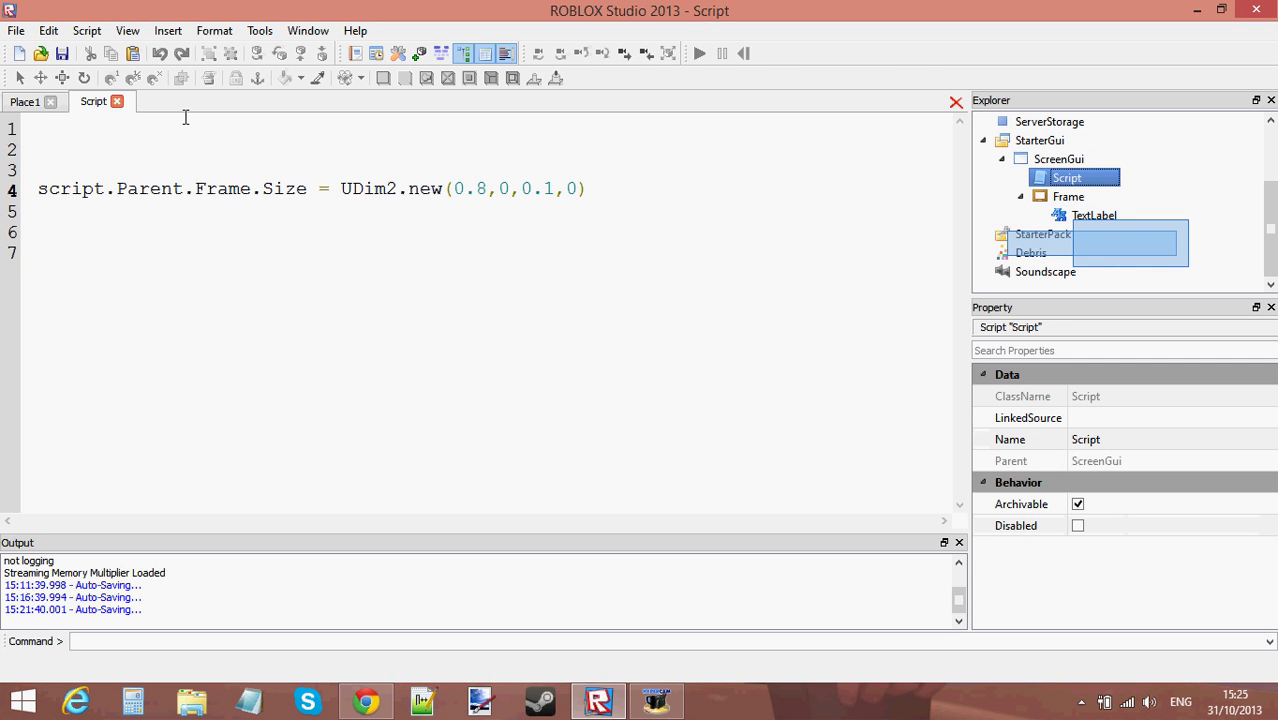
Step: Close the script editor and play-test the place with a player character to check the scripted Frame size
left_click(118, 102)
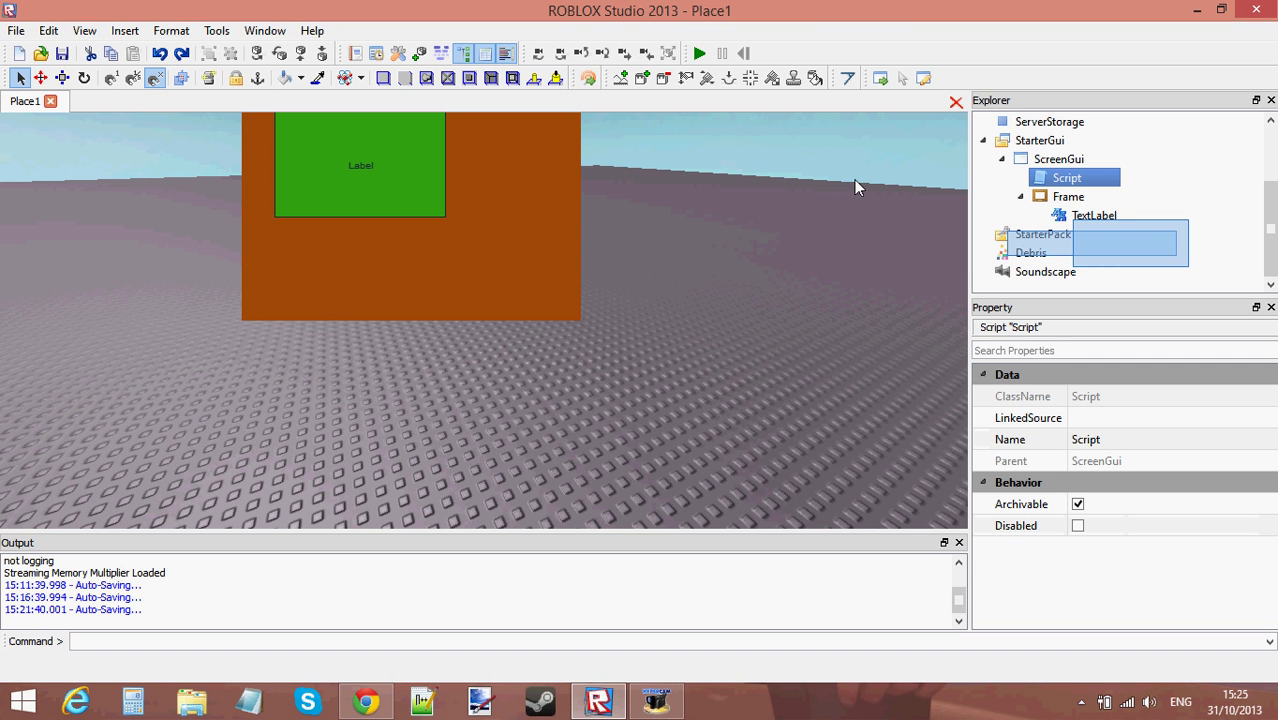
left_click(216, 30)
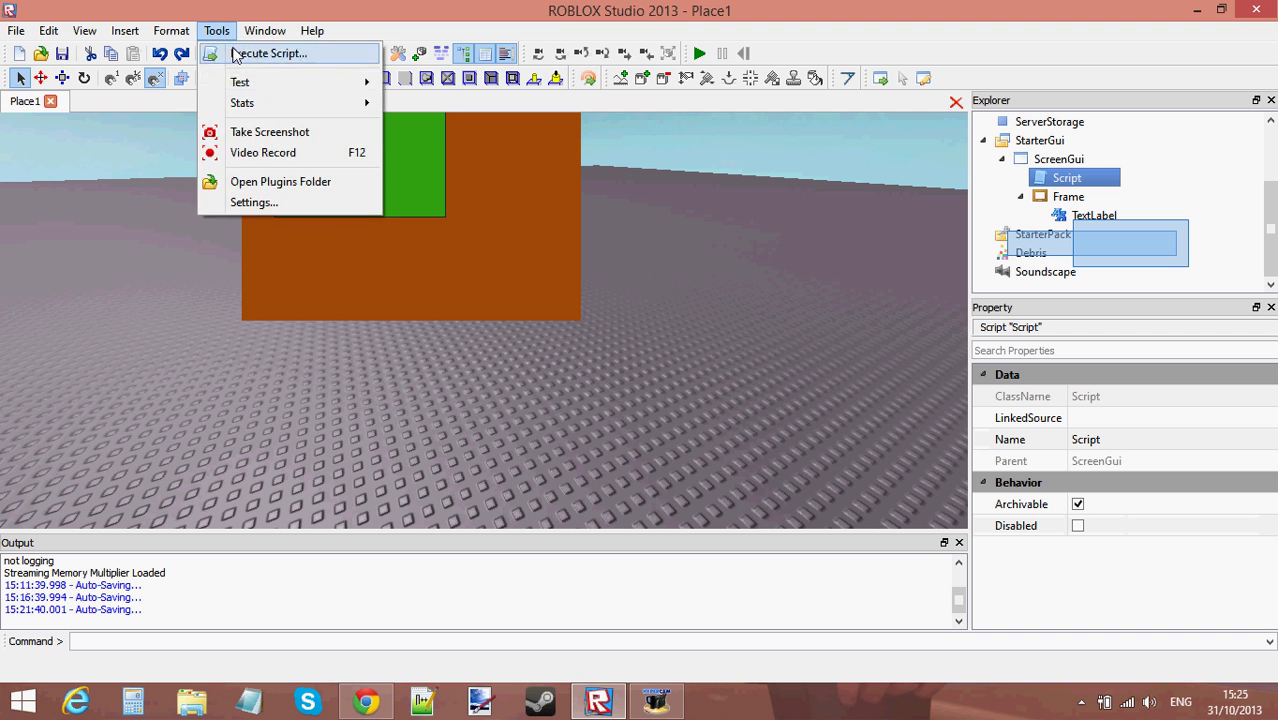
mouse_move(320, 82)
left_click(447, 86)
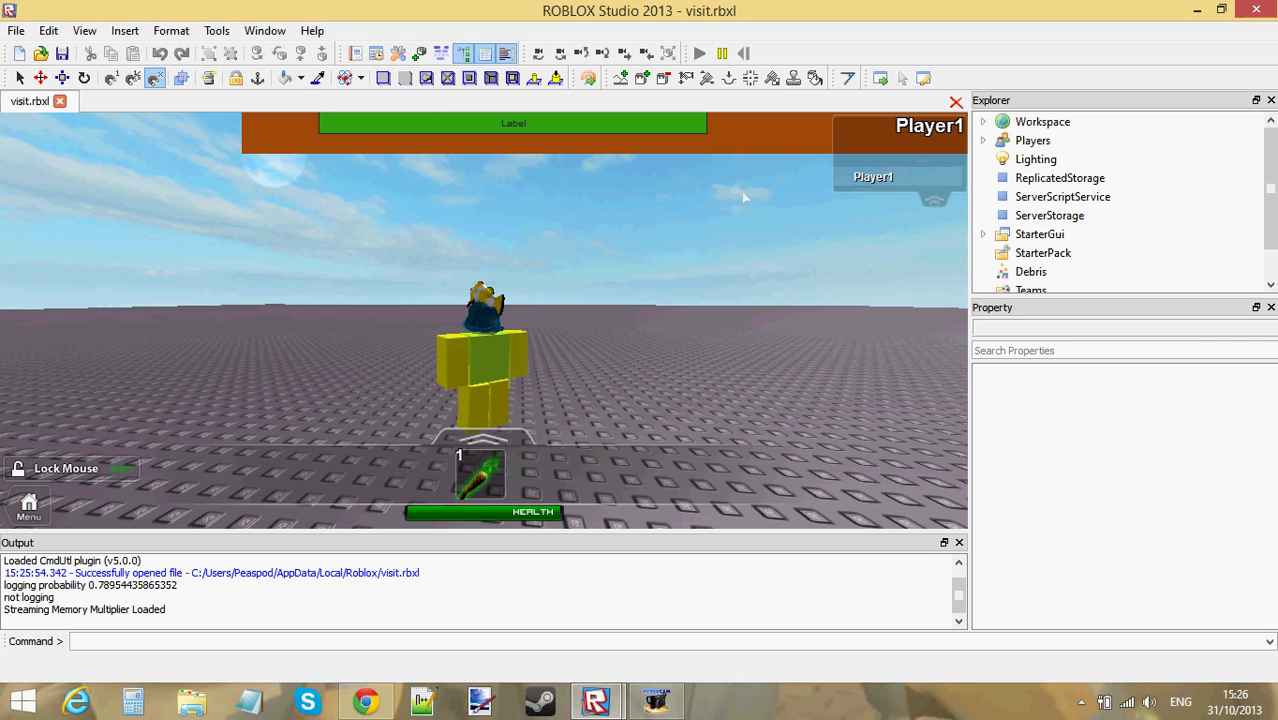
right_click_drag(632, 203, 716, 249)
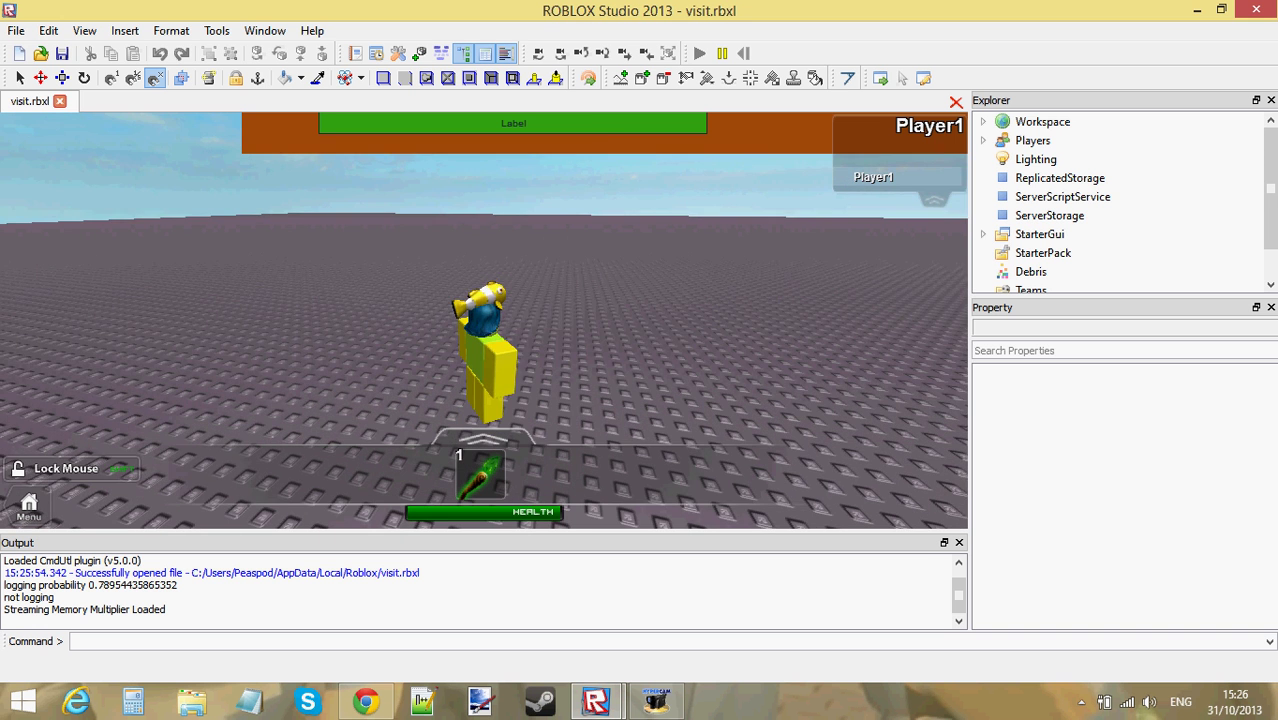
key("s")
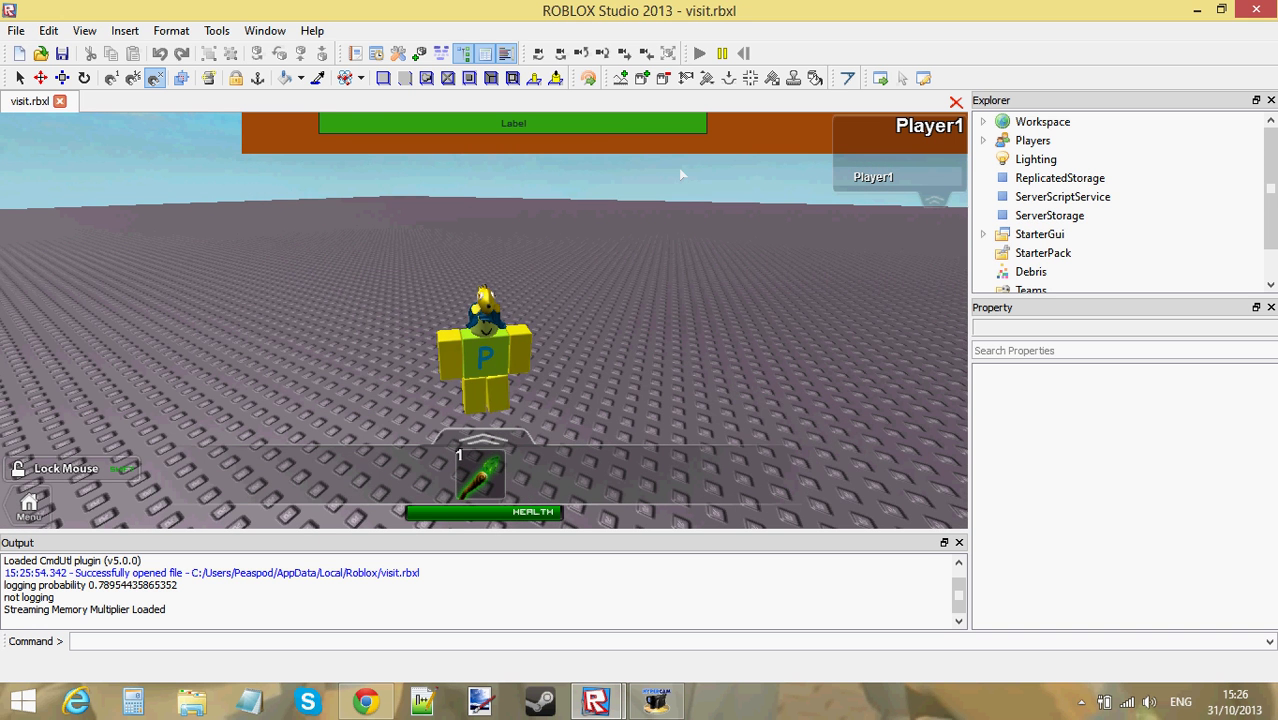
Step: Switch back to the Place1 editing window and reopen the Script to review its Frame size line, closing it when done
key("F2")
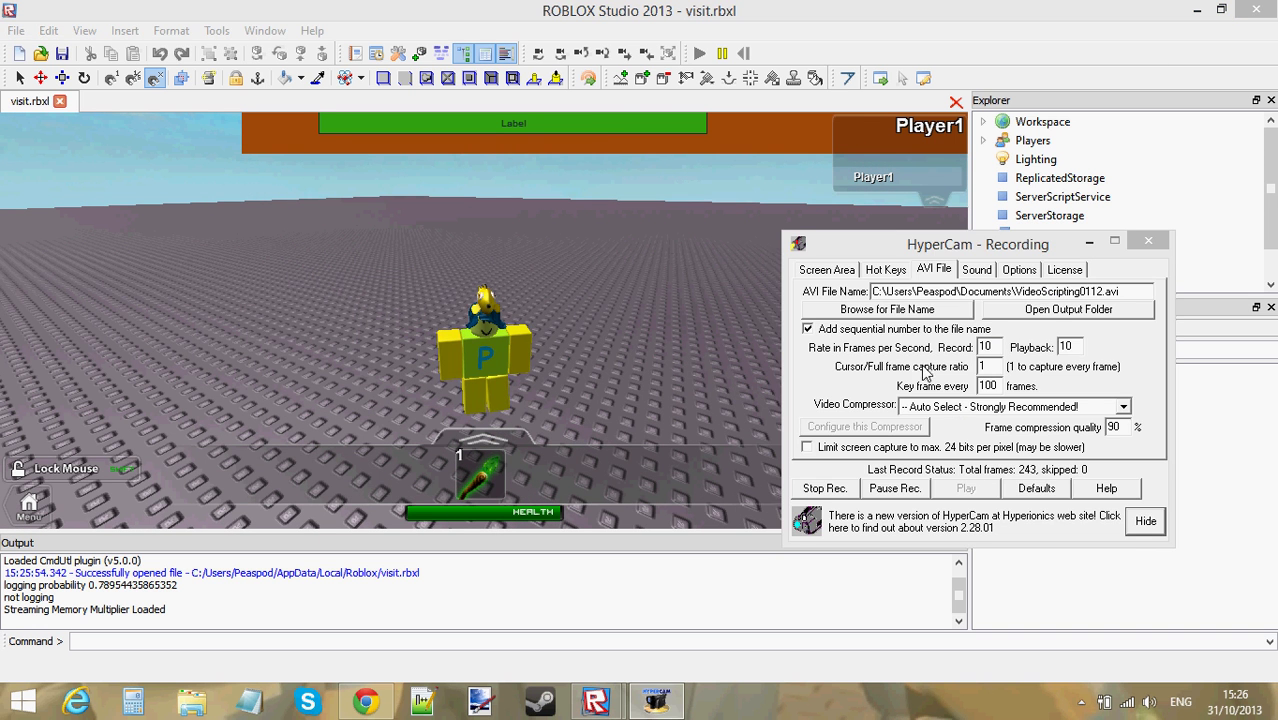
key("alt+Tab")
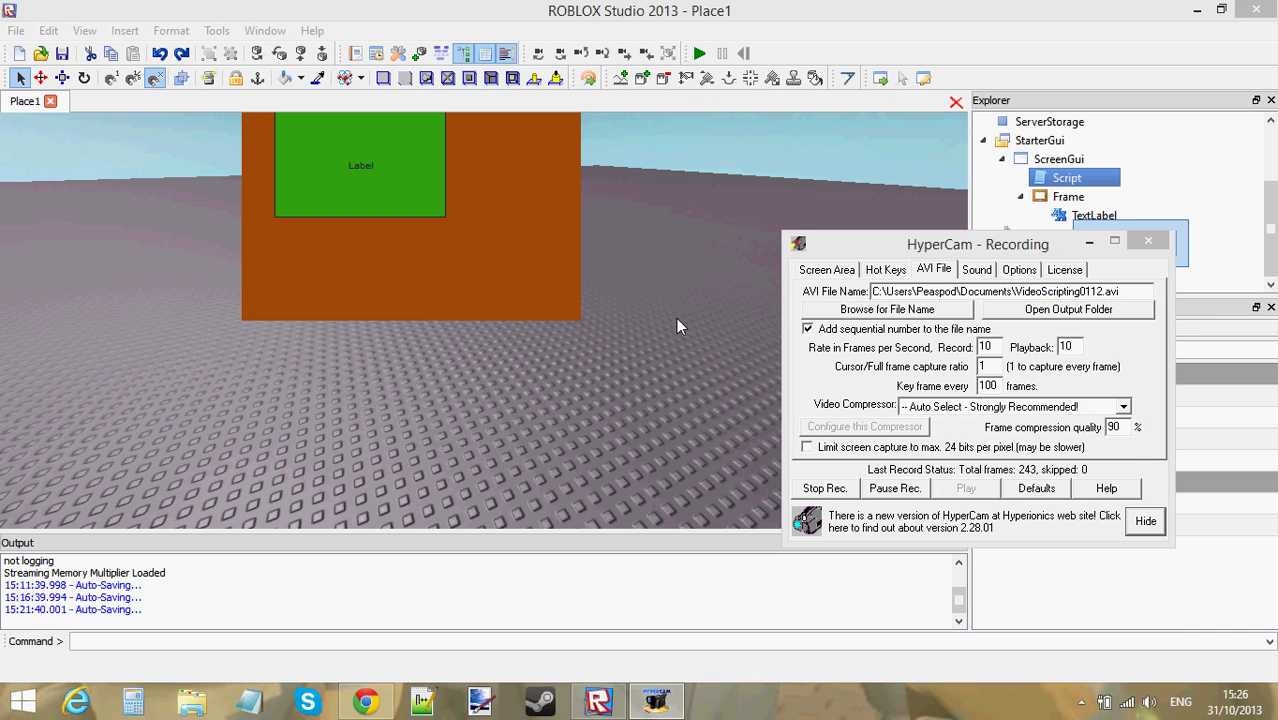
left_click_drag(1014, 244, 1066, 385)
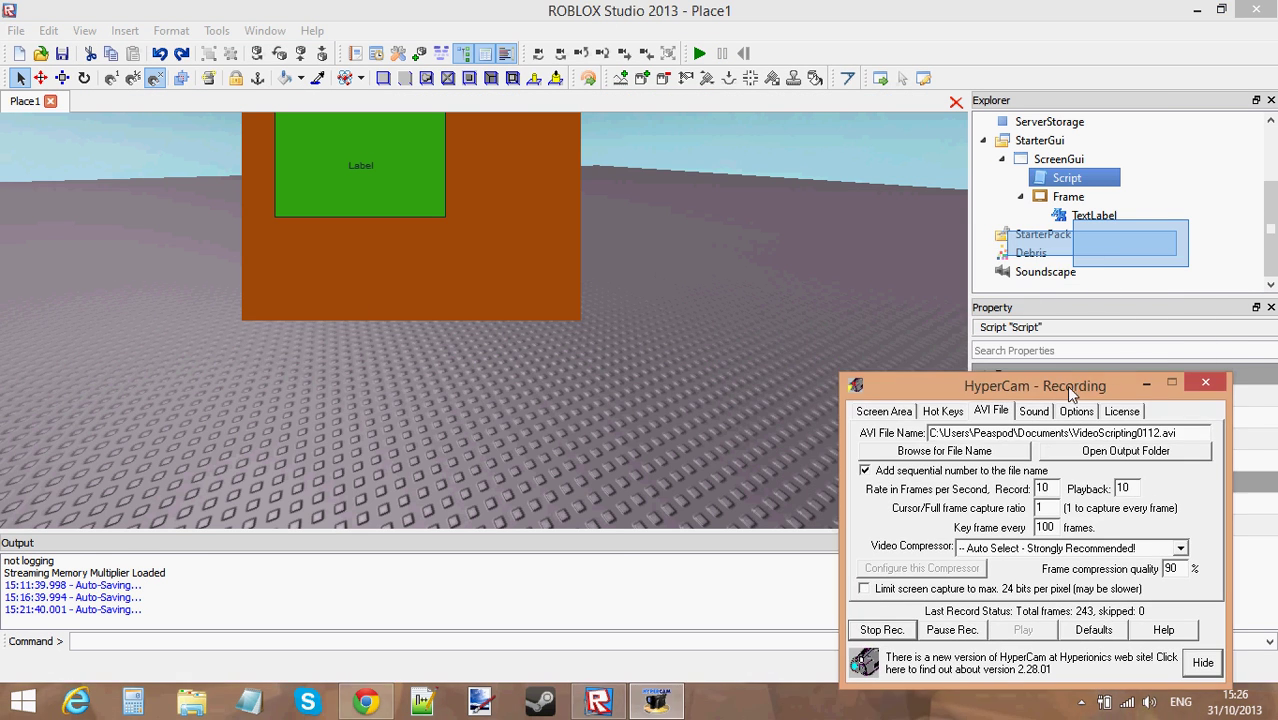
double_click(1066, 177)
left_click_drag(37, 184, 730, 194)
left_click(718, 205)
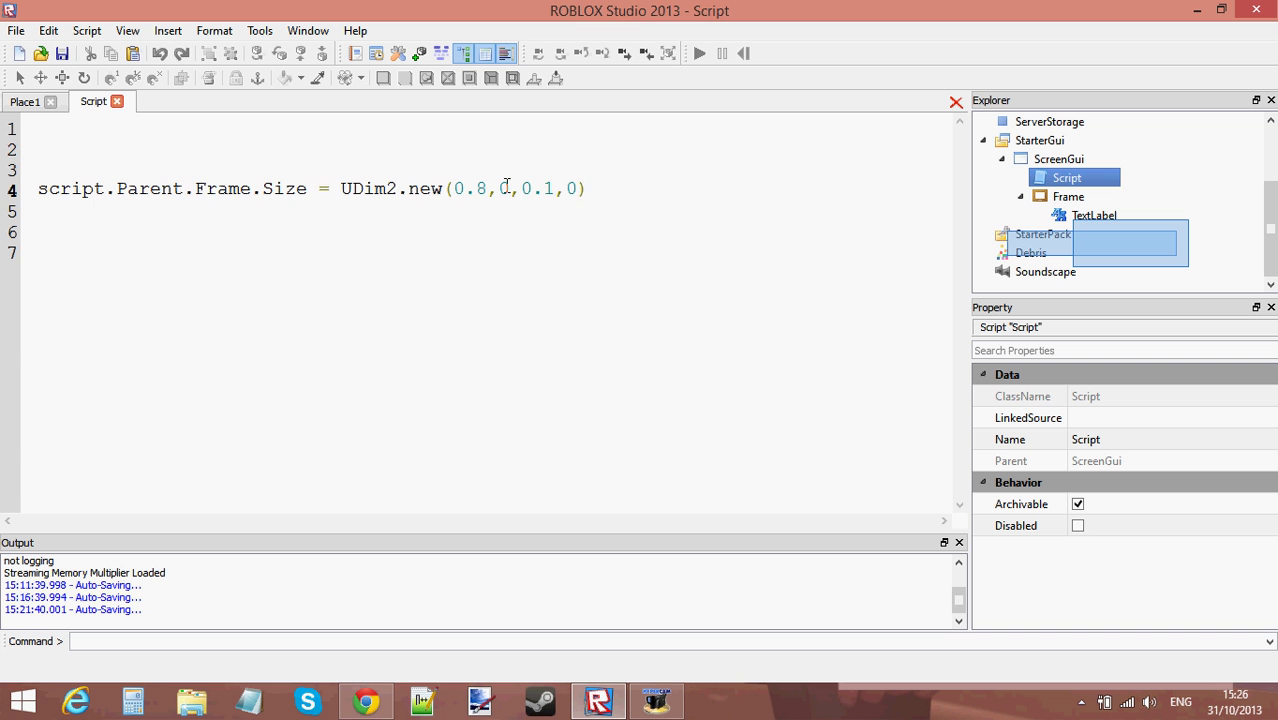
key("shift+Up")
key("shift+Right")
key("shift+Down")
left_click(117, 101)
Step: Set the X offset in the Frame's Size property to 100 and deselect the Frame
left_click(1112, 196)
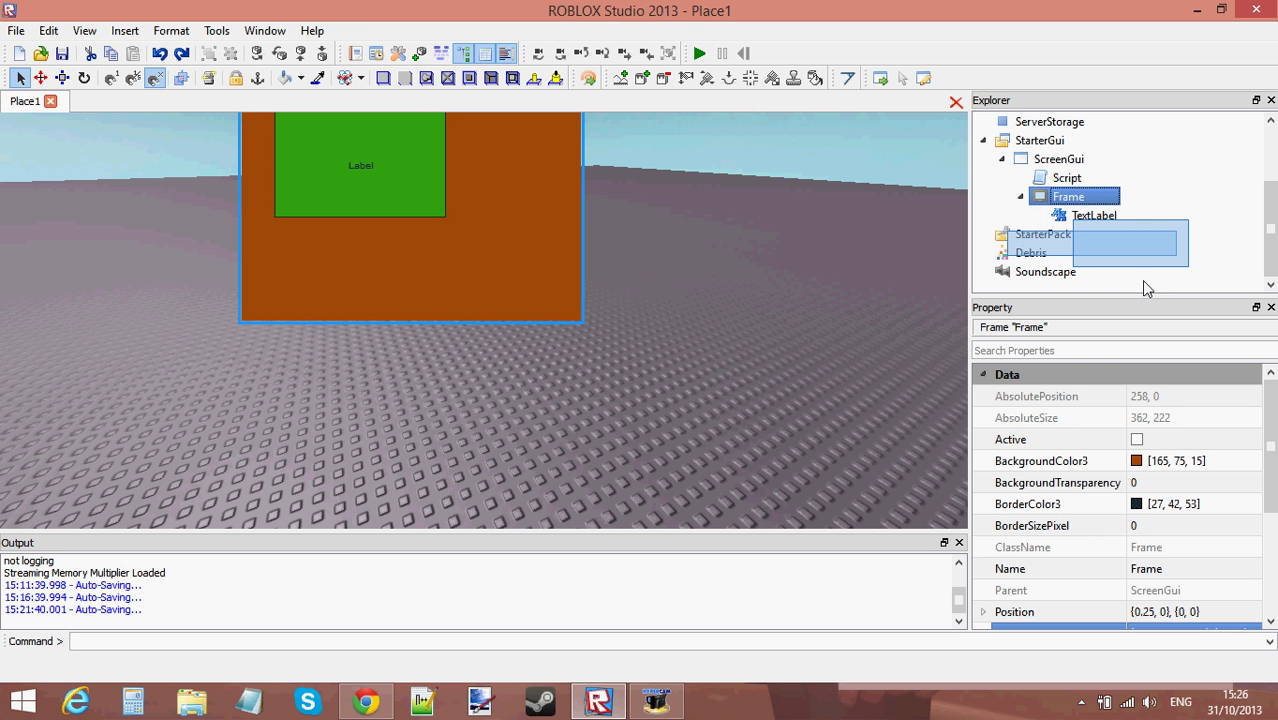
scroll(1127, 414, "down", 2)
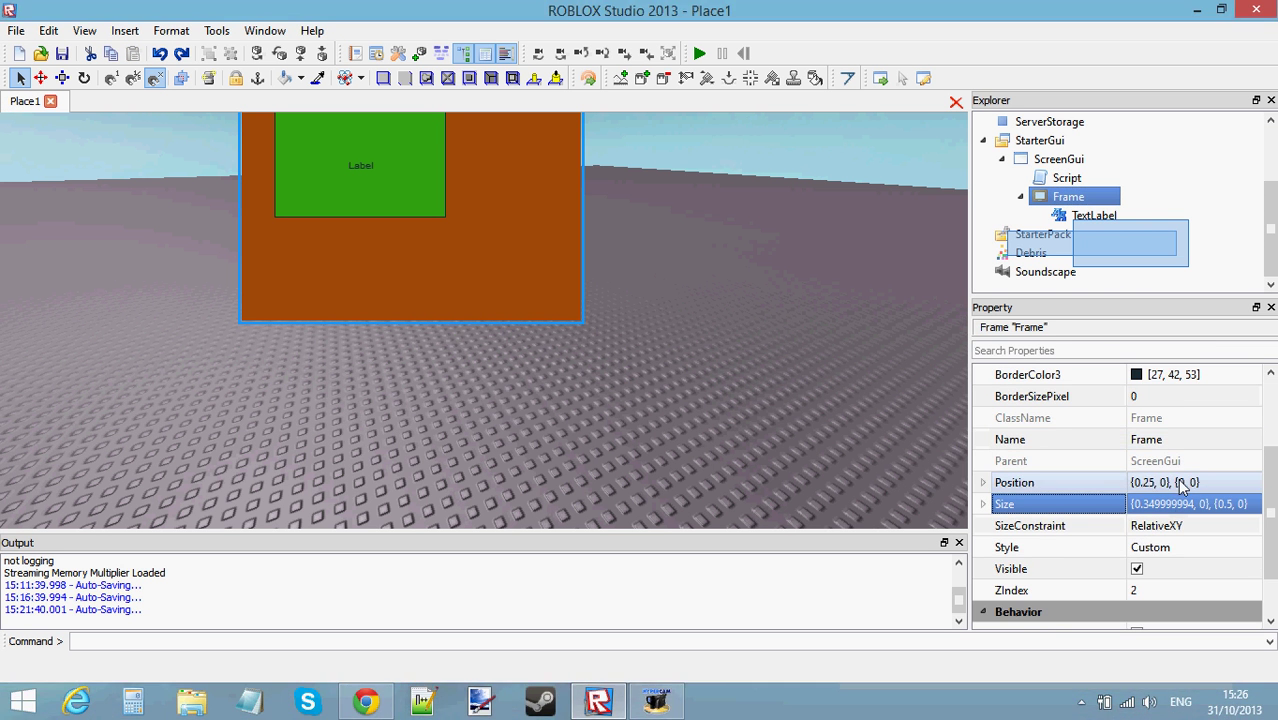
double_click(1204, 505)
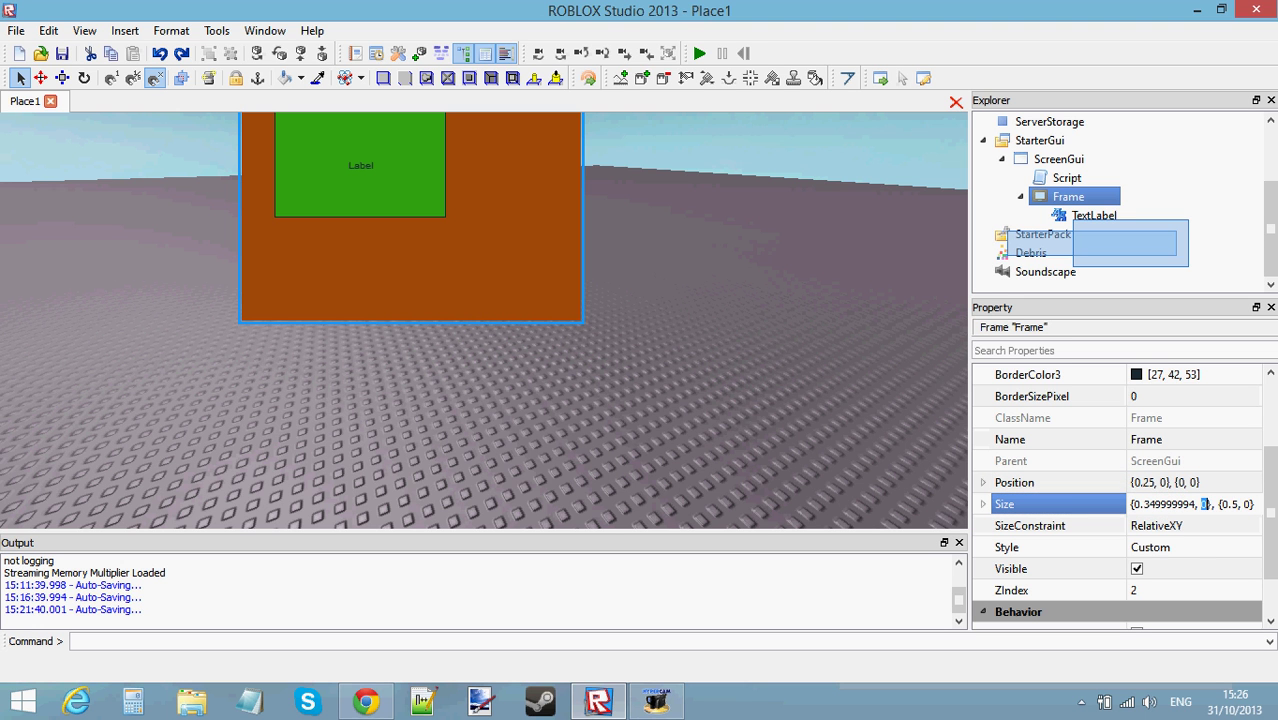
type("100")
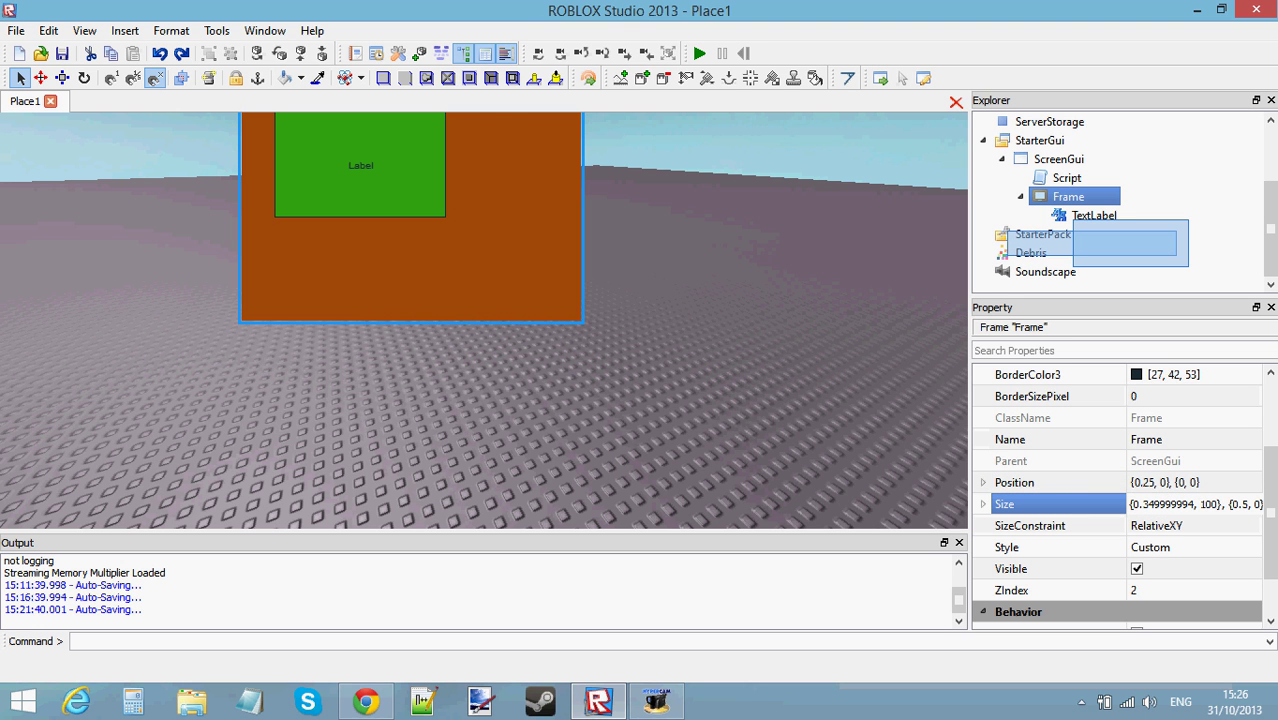
key("Return")
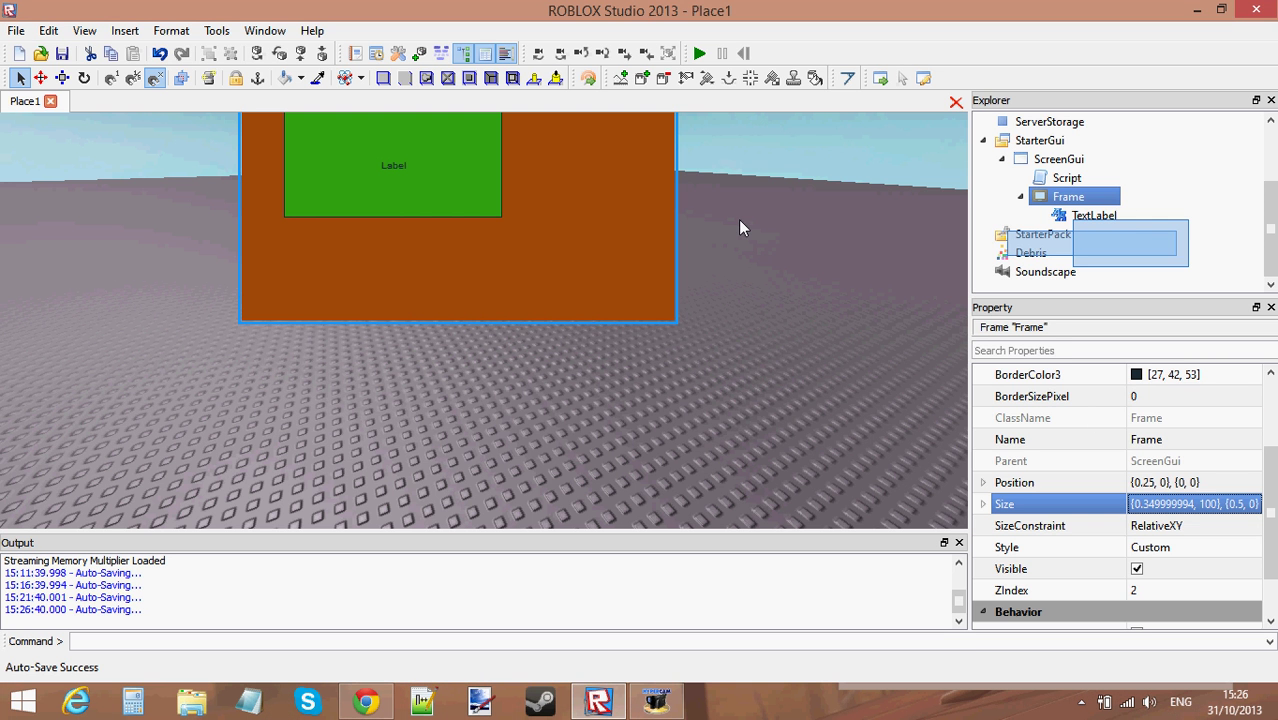
left_click_drag(703, 142, 976, 366)
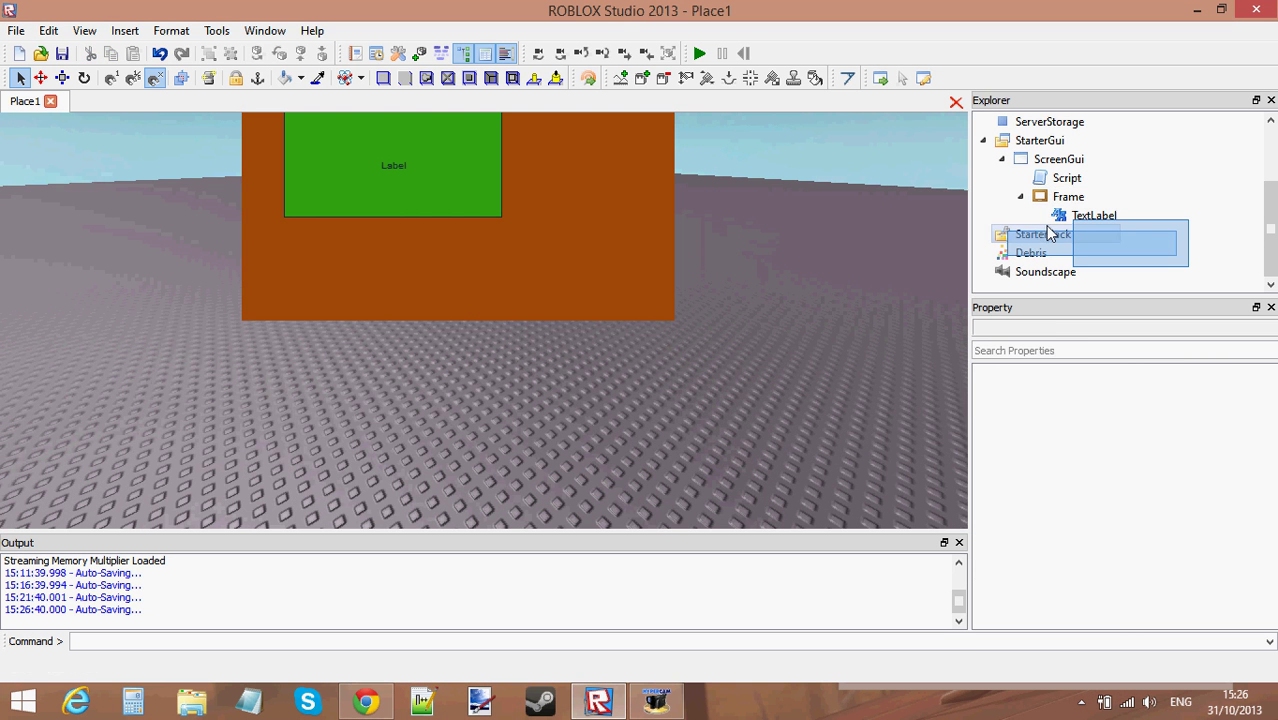
Step: Reselect the Frame under ScreenGui and check its Size value
left_click(1076, 180)
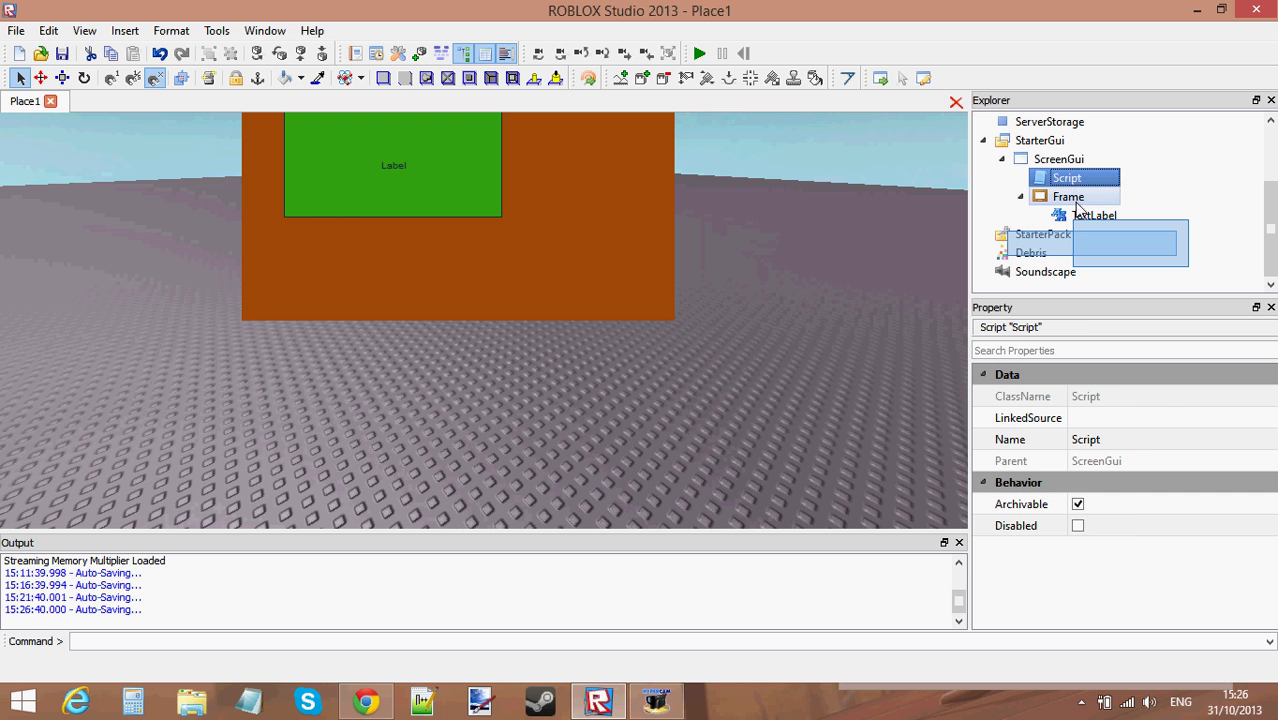
left_click(1068, 196)
scroll(1189, 520, "down", 1)
left_click(1189, 569)
left_click(1193, 569)
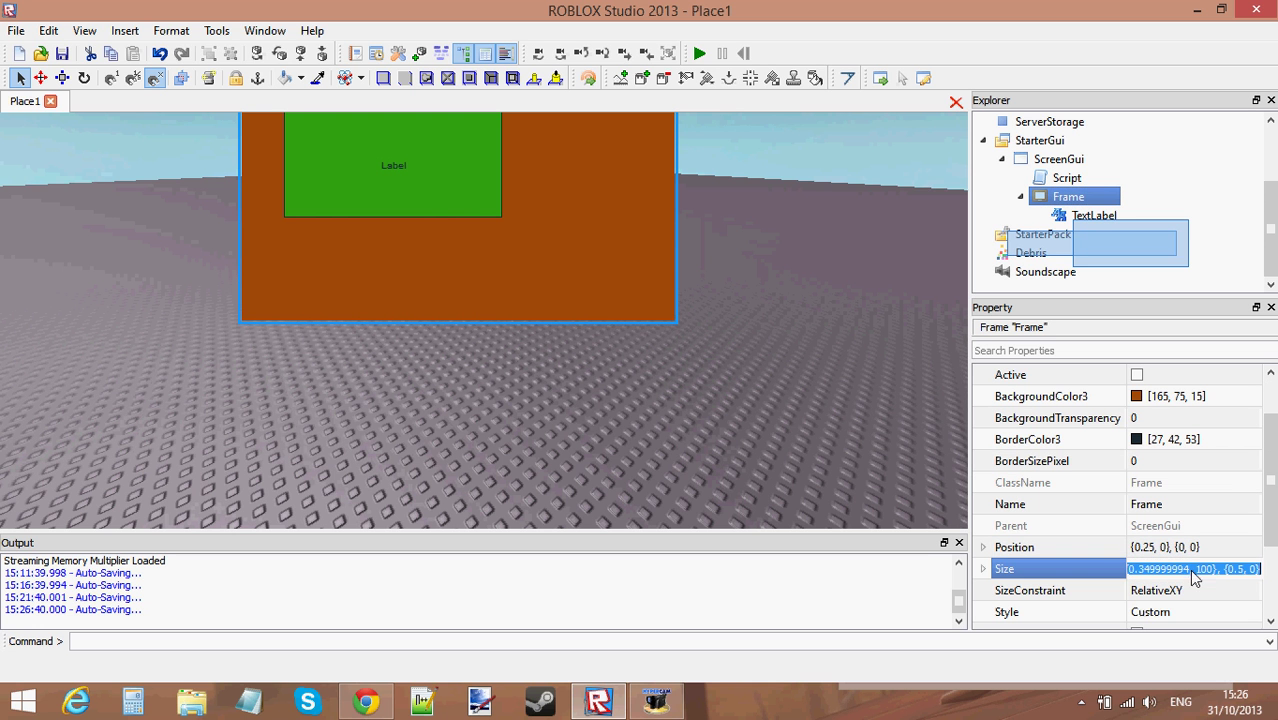
left_click(1259, 569)
key("Return")
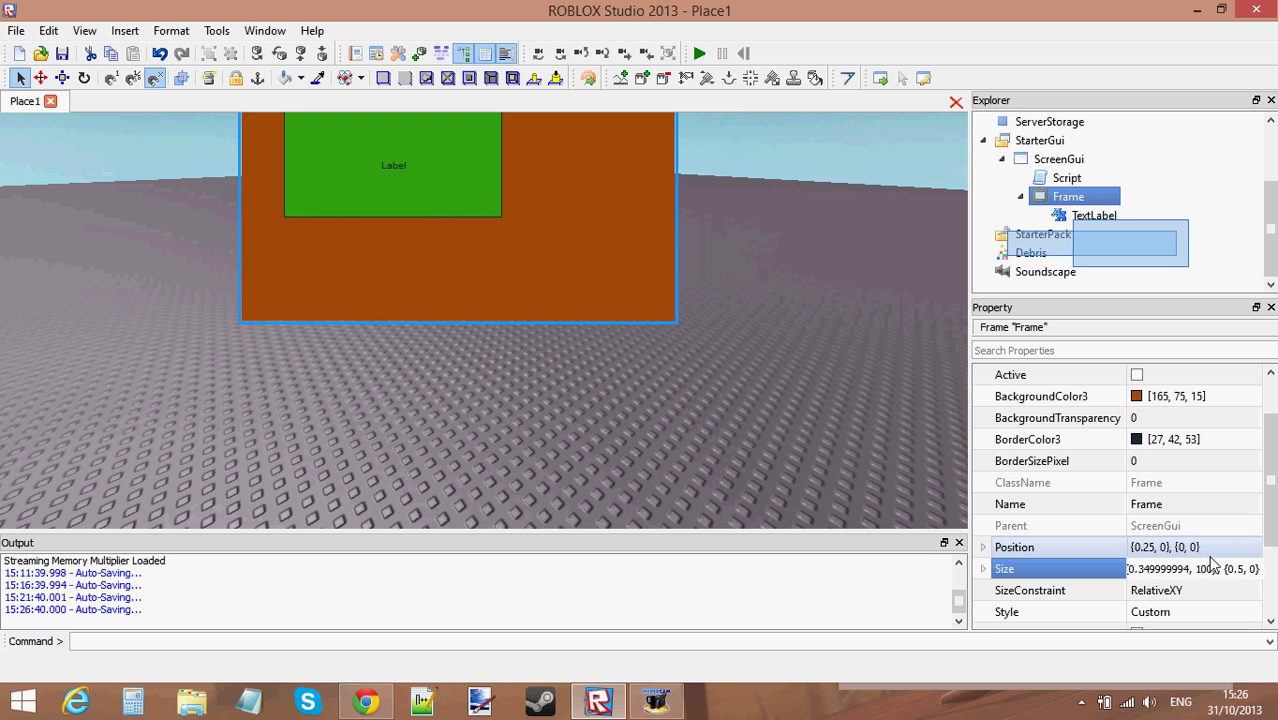
Step: Set the X offset in the Frame's Position property to -100 and deselect the Frame
left_click(1200, 547)
left_click(1164, 547)
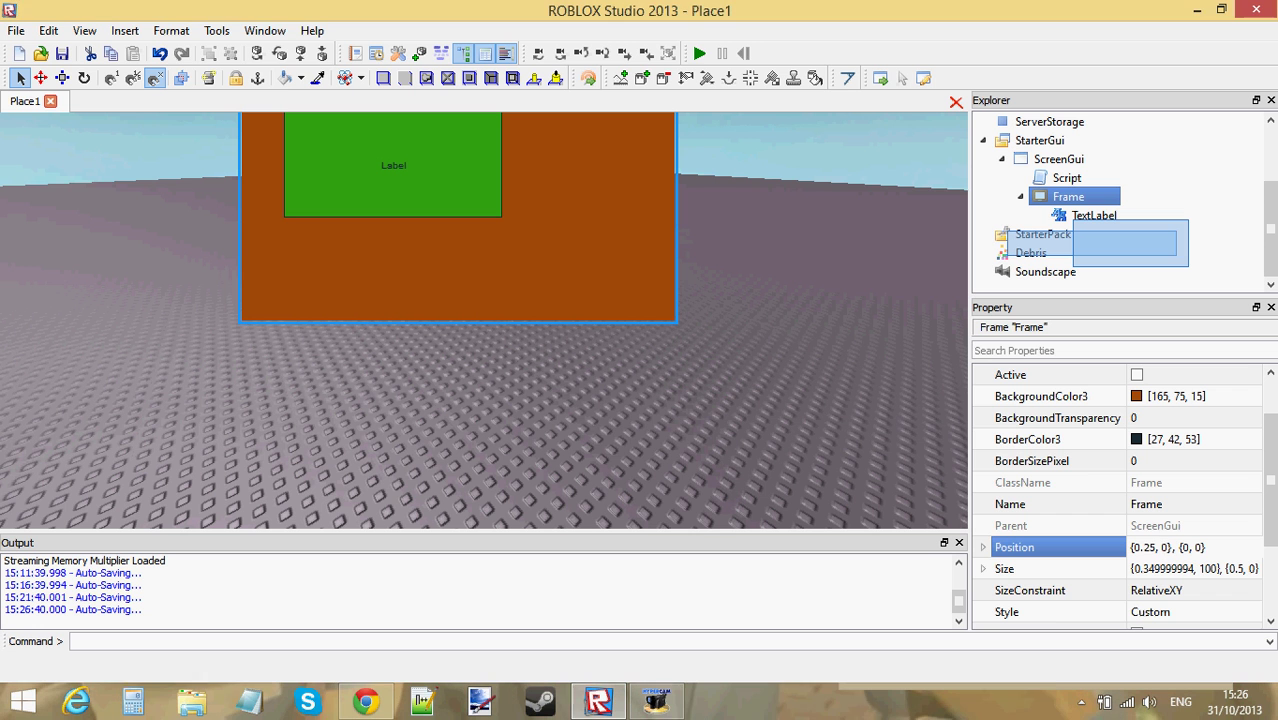
left_click_drag(1136, 552, 1158, 550)
type("-10")
key("BackSpace")
key("Return")
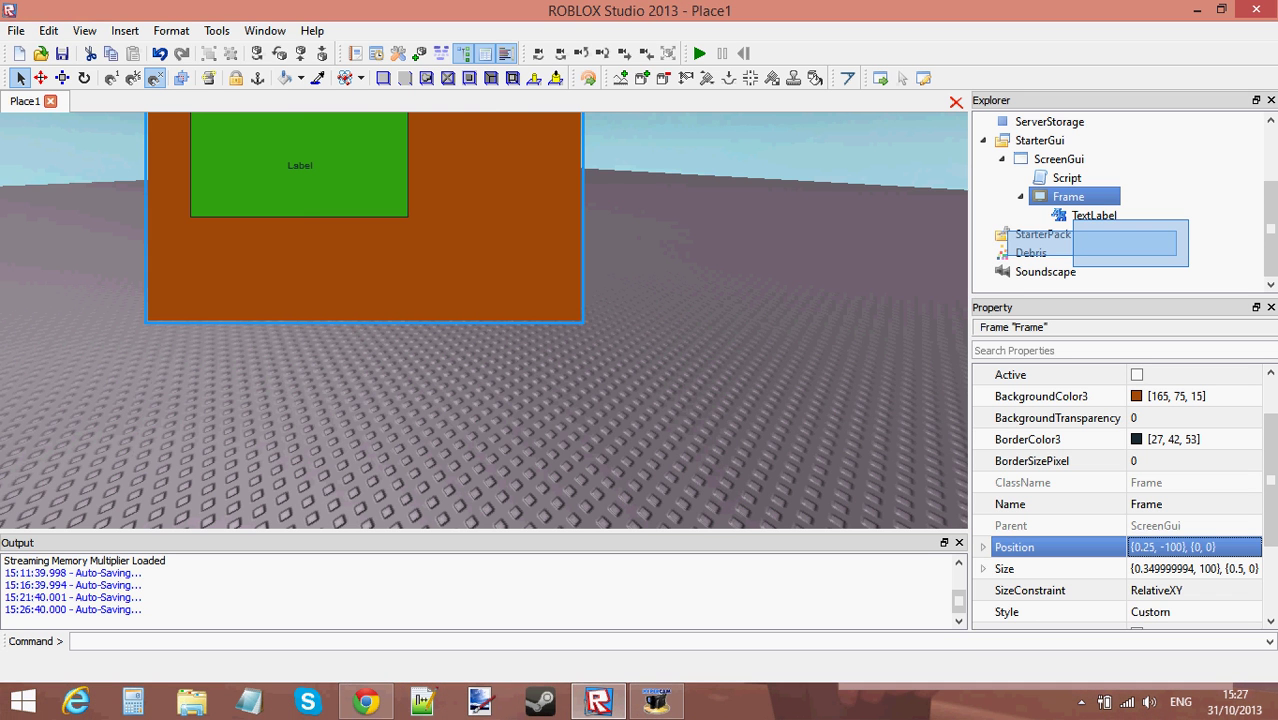
left_click(657, 141)
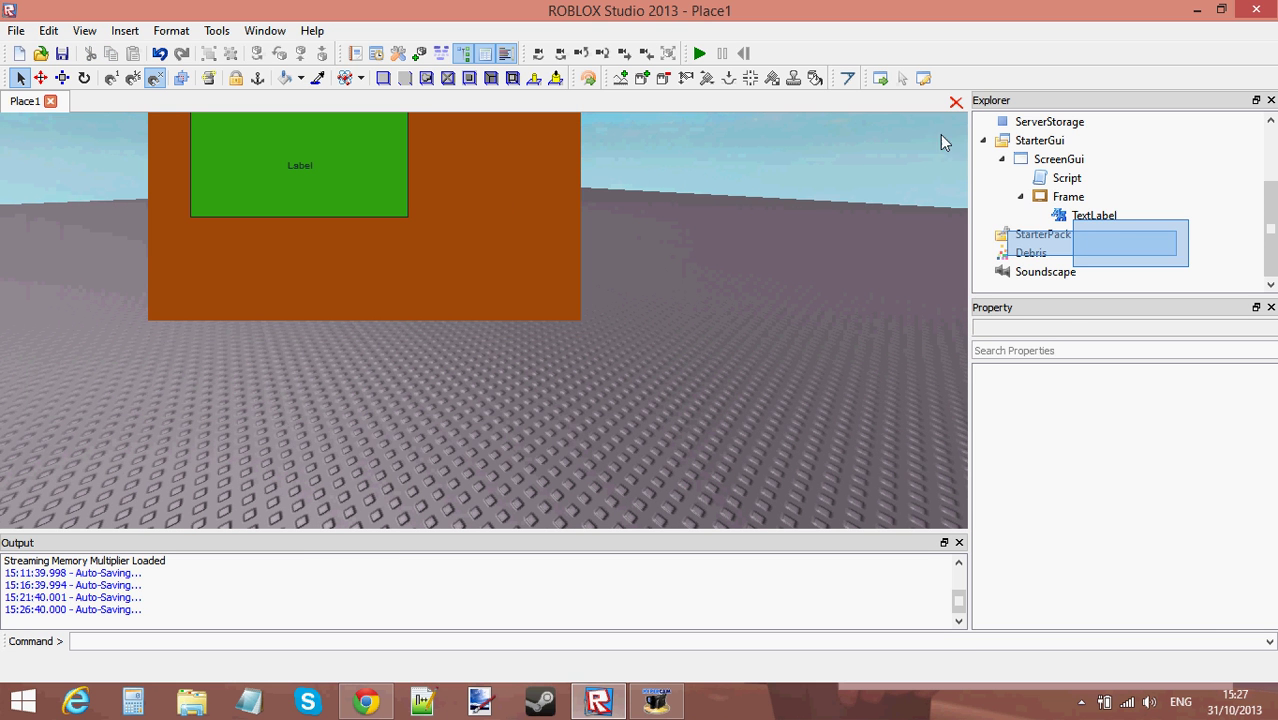
Step: Select the Frame again and set the Y offset in its Position property to 100
left_click(1085, 198)
left_click(1217, 613)
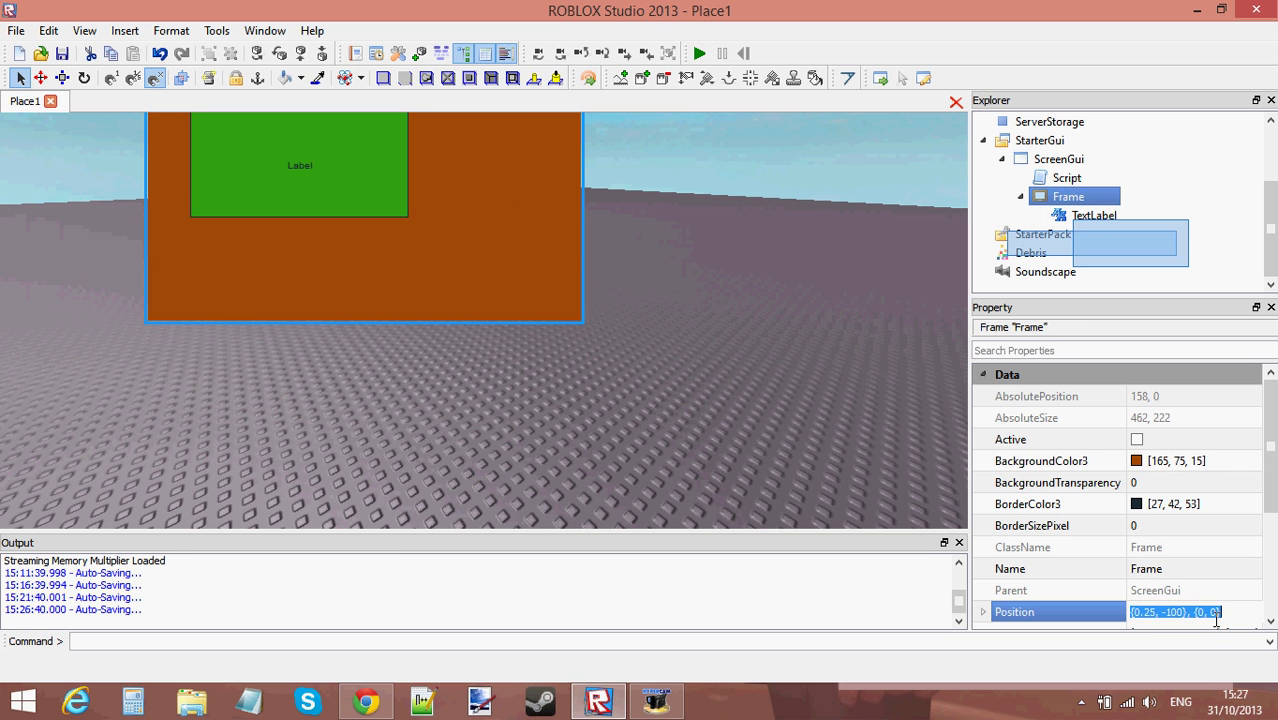
left_click(1213, 613)
type("100")
key("Return")
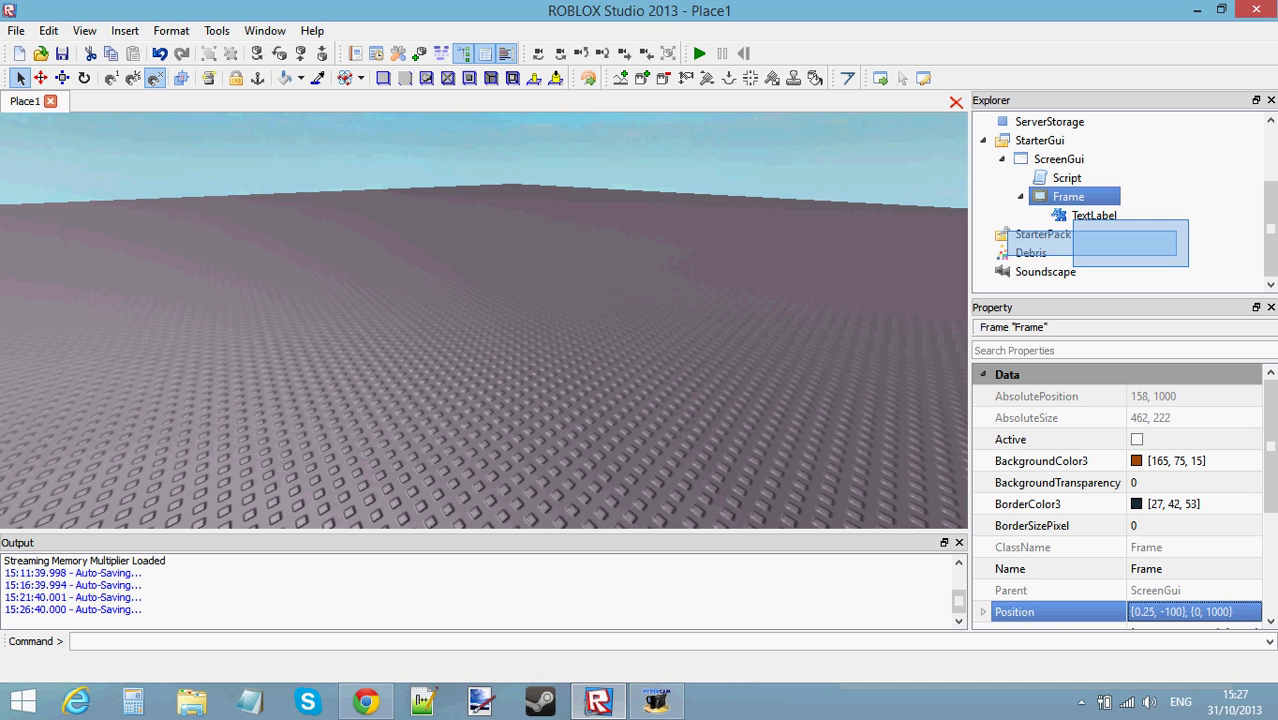
left_click(1245, 612)
key("BackSpace")
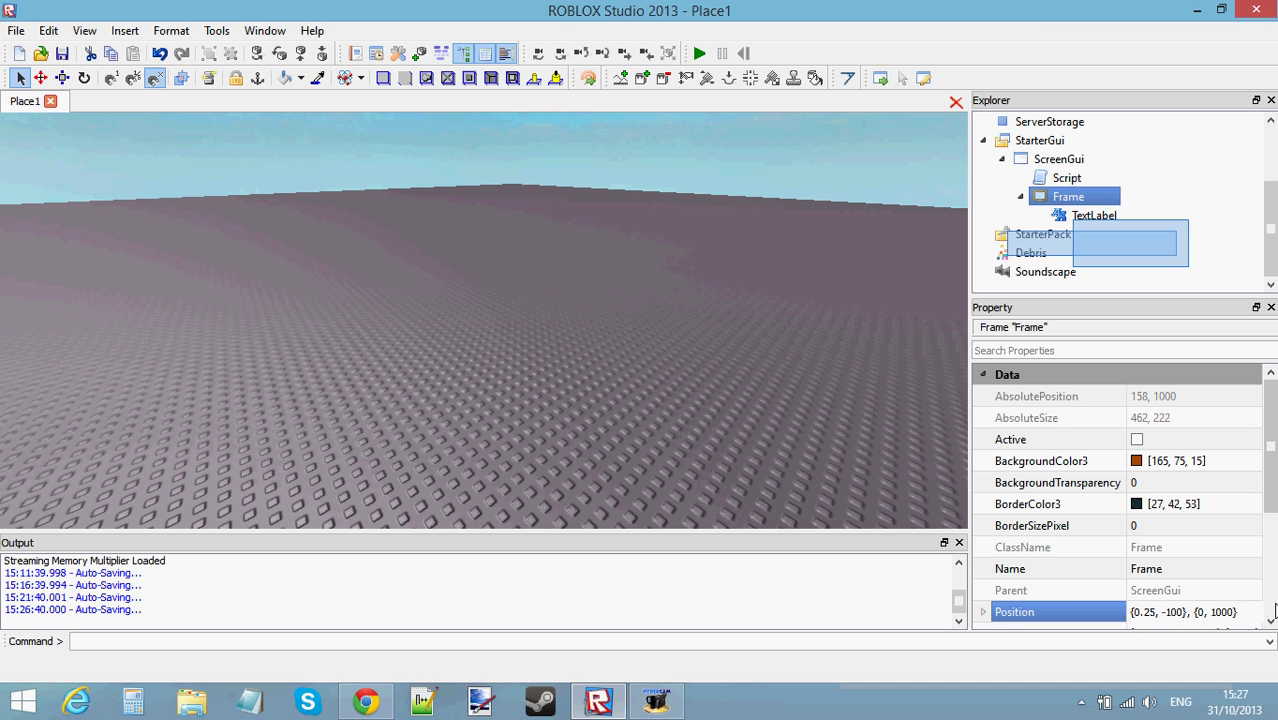
key("Return")
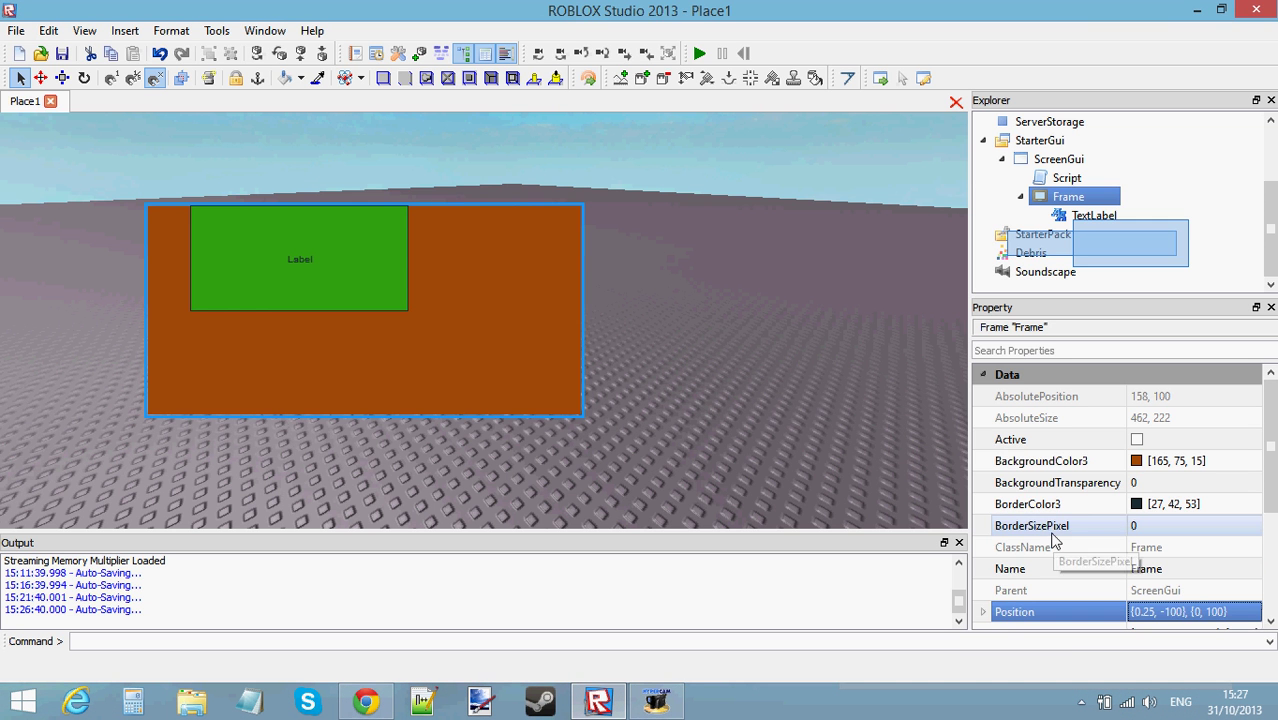
left_click_drag(104, 195, 722, 482)
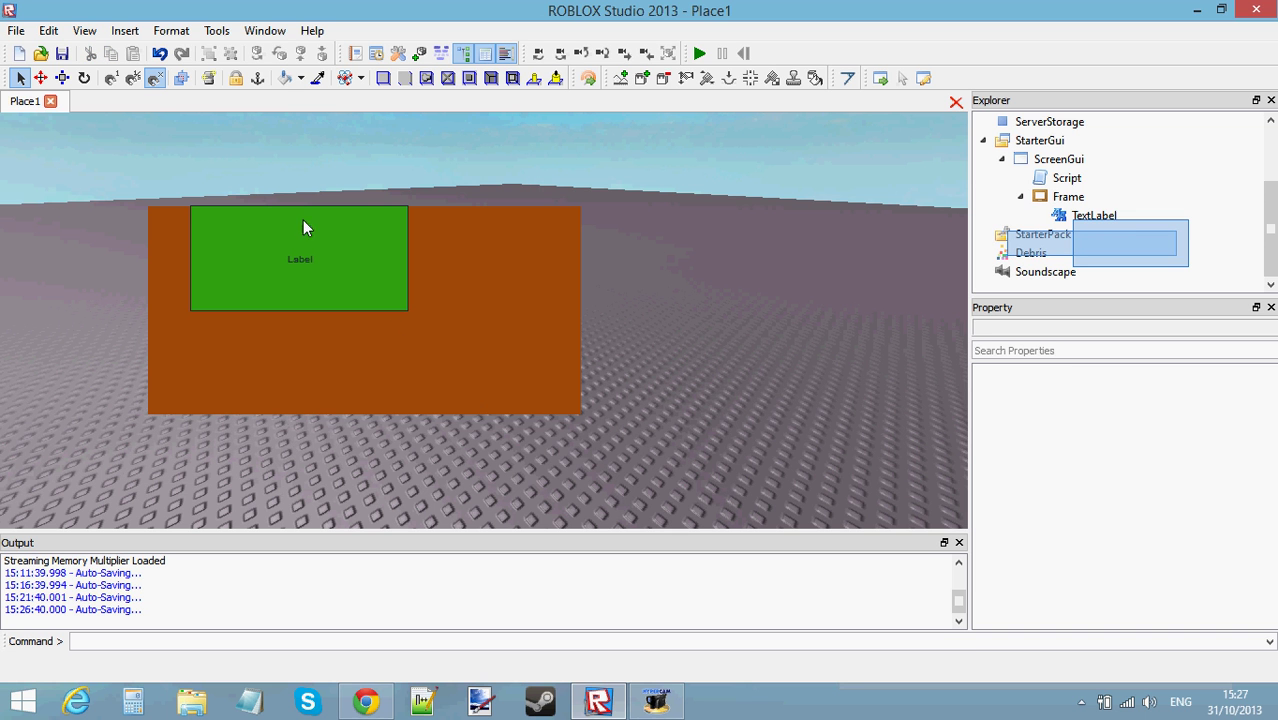
left_click_drag(149, 175, 79, 160)
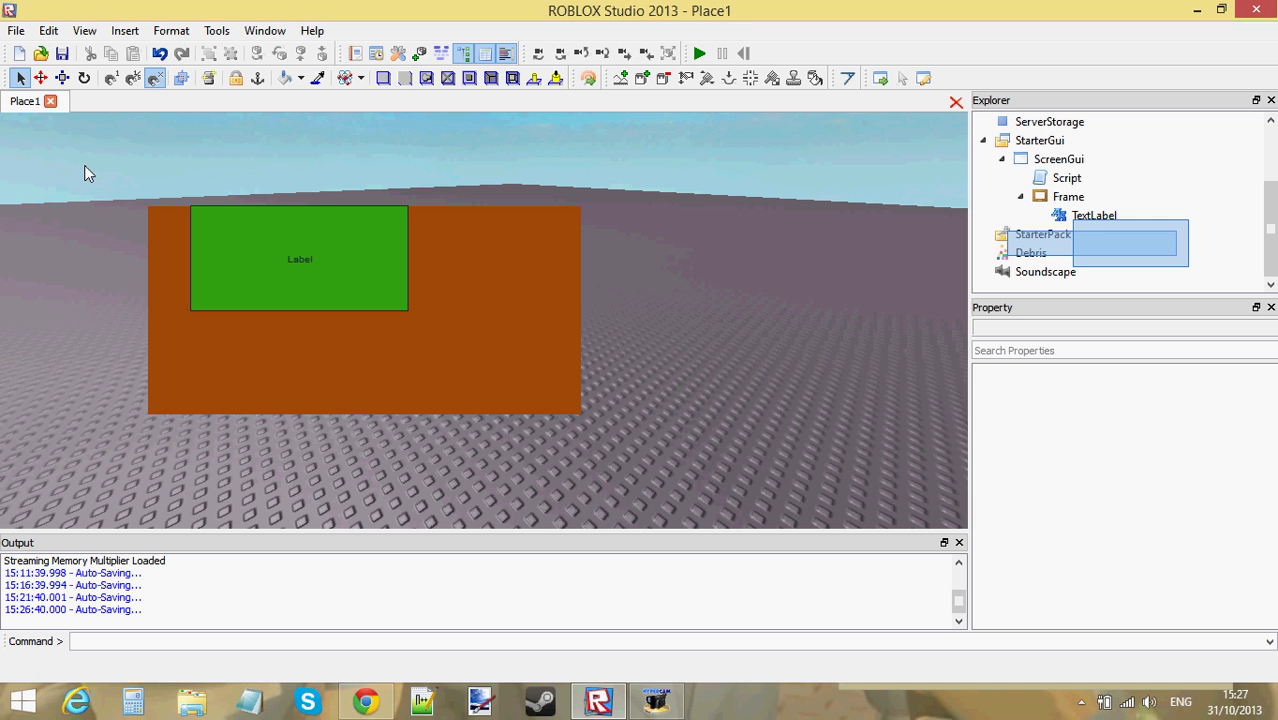
left_click_drag(83, 160, 123, 193)
left_click(1064, 196)
left_click(577, 198)
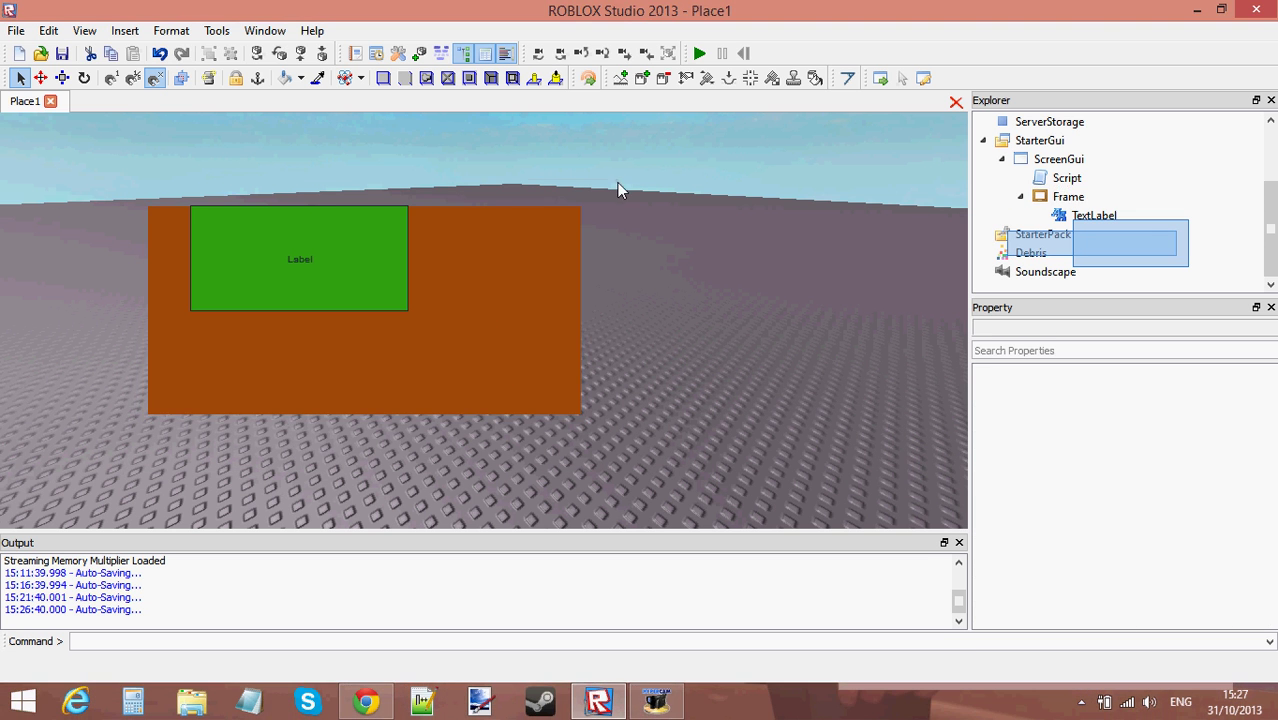
left_click_drag(617, 183, 117, 449)
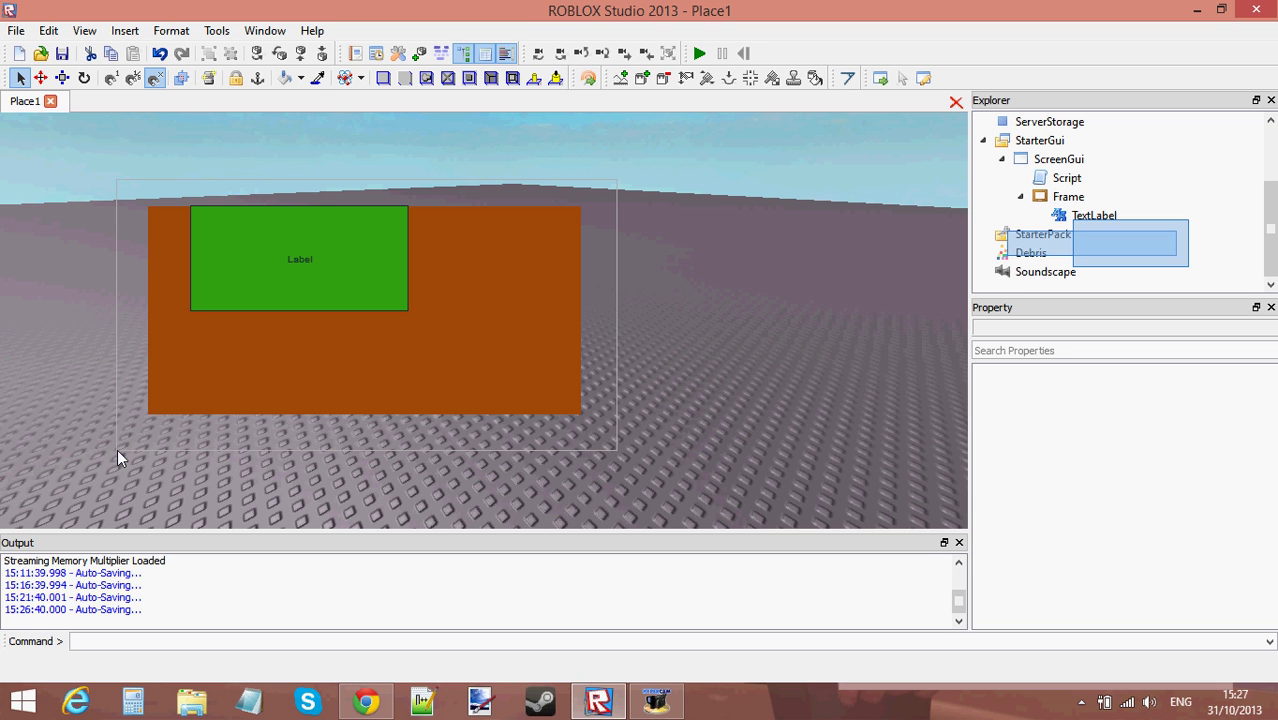
left_click_drag(117, 449, 116, 448)
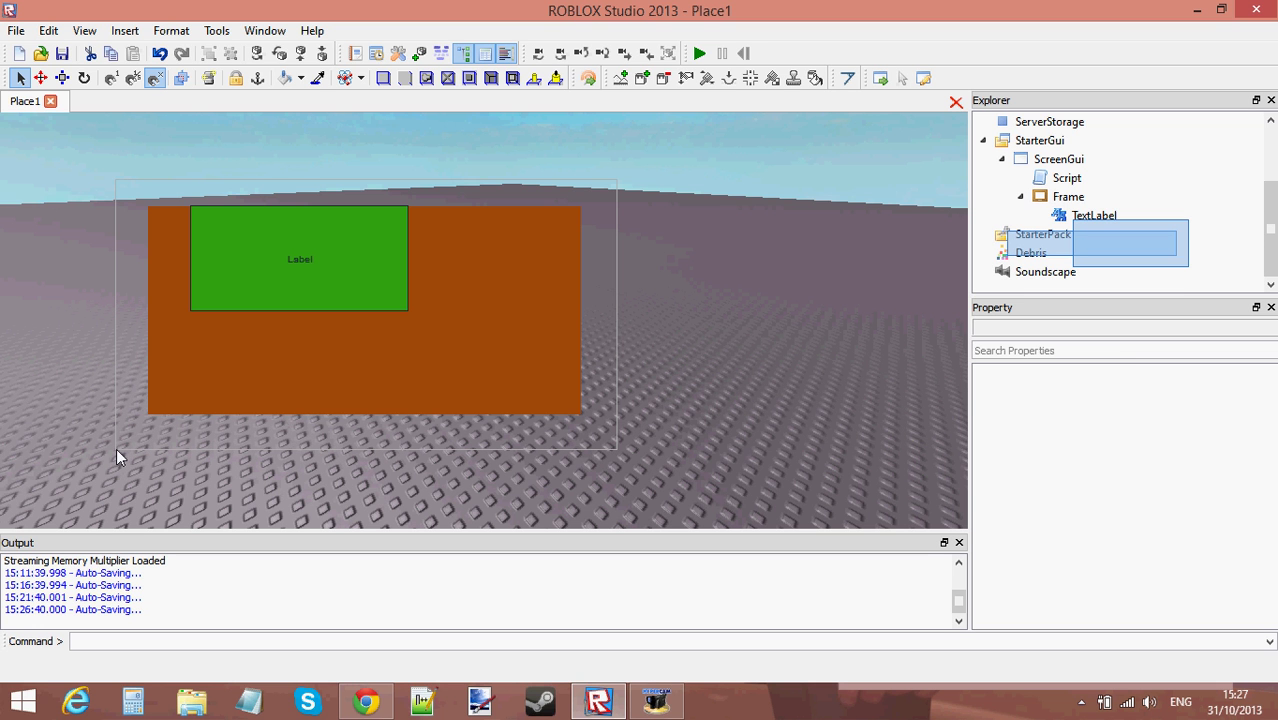
Step: Select the Frame under ScreenGui to check its Position value, and clear the selection
left_click_drag(116, 448, 116, 448)
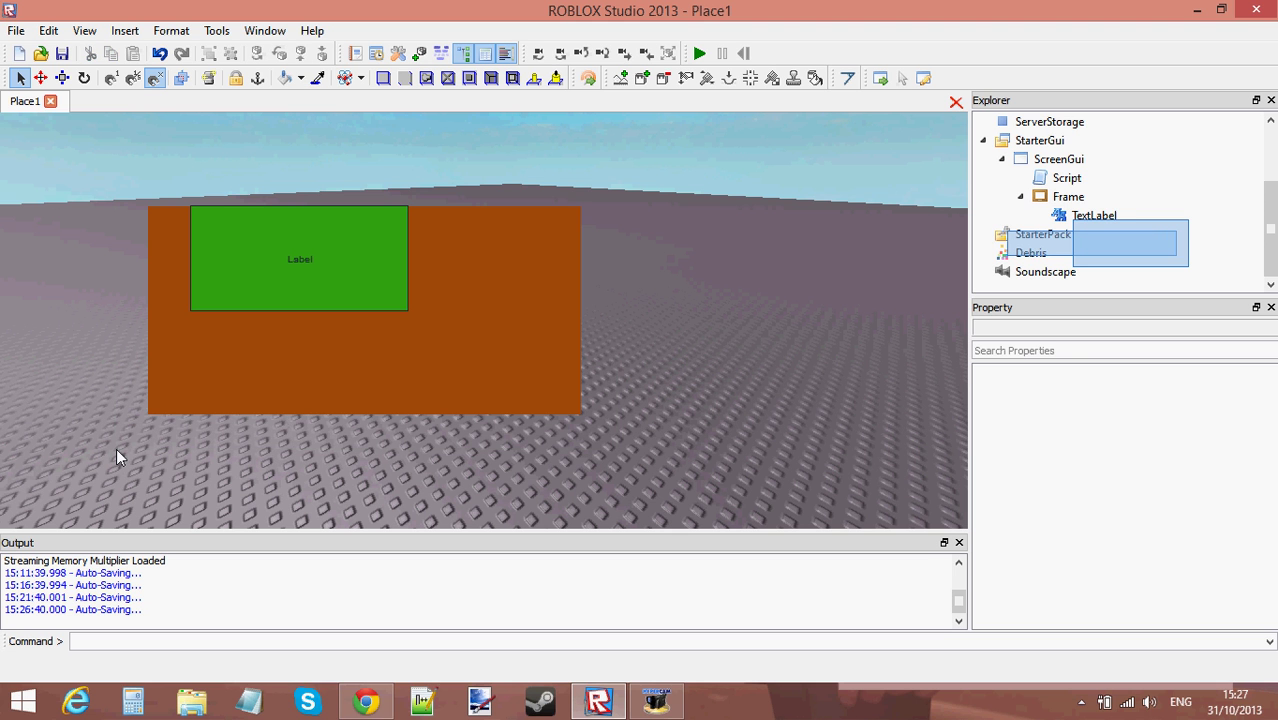
left_click(1068, 196)
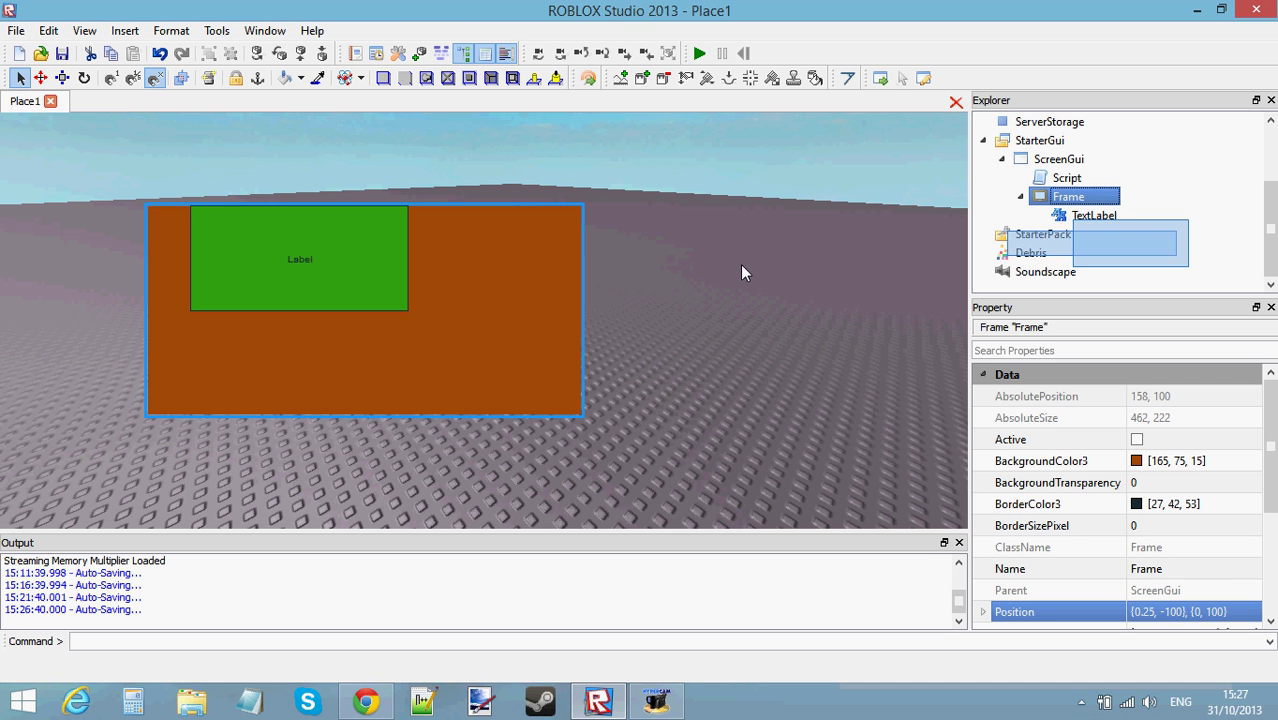
left_click_drag(784, 202, 94, 474)
Step: Open the Script under ScreenGui and review its line that sets the Frame's Size
double_click(1066, 177)
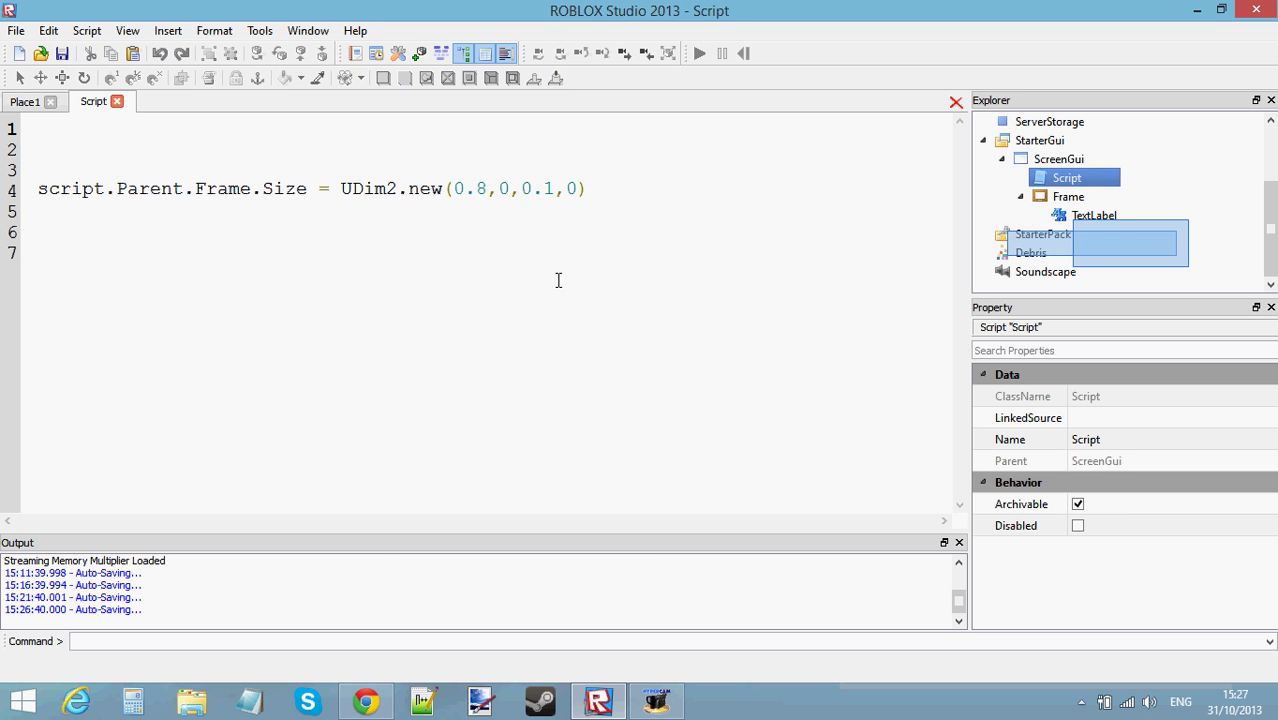
key("ctrl+a")
key("Right")
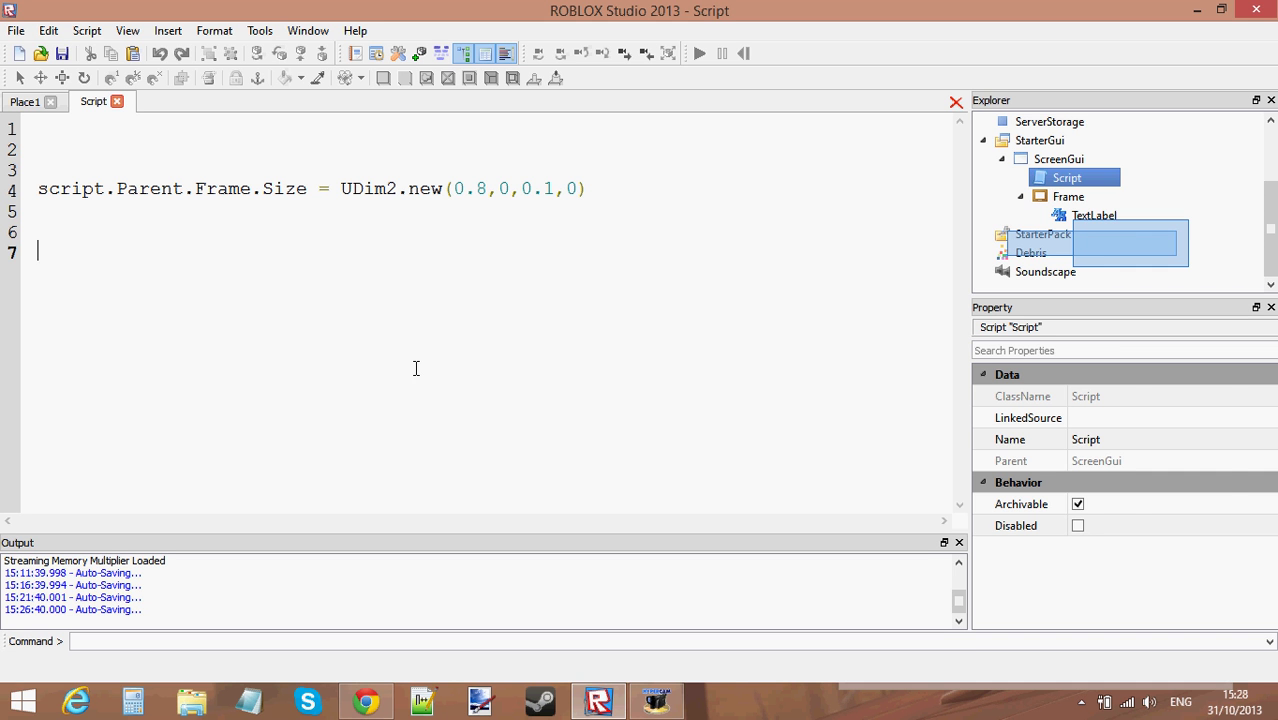
left_click(655, 700)
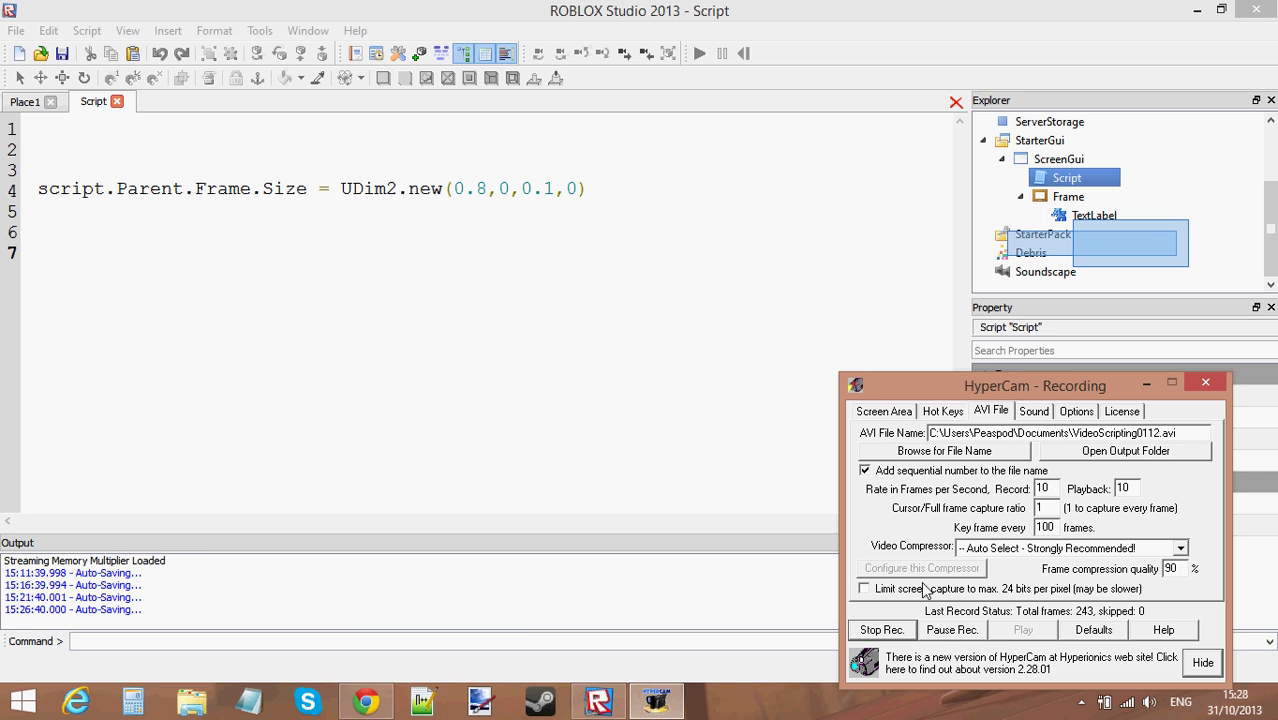
left_click(586, 363)
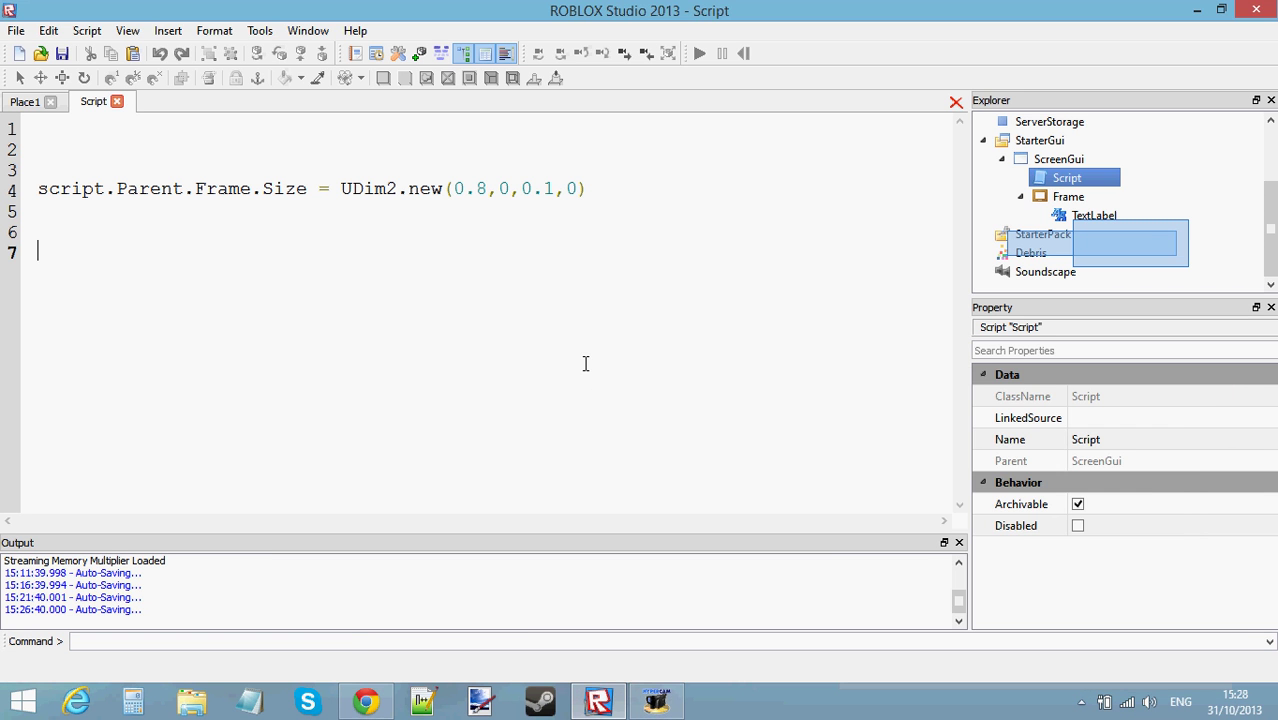
key("ctrl+a")
left_click(163, 311)
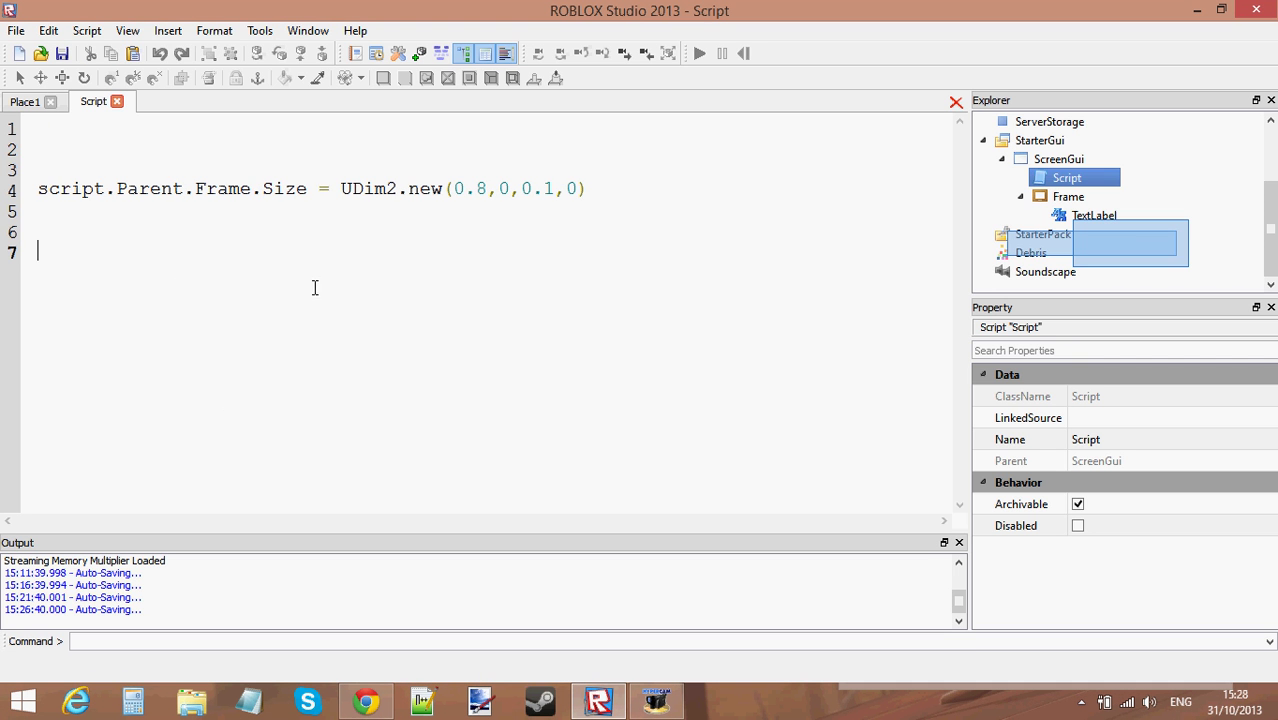
left_click_drag(599, 337, 5, 8)
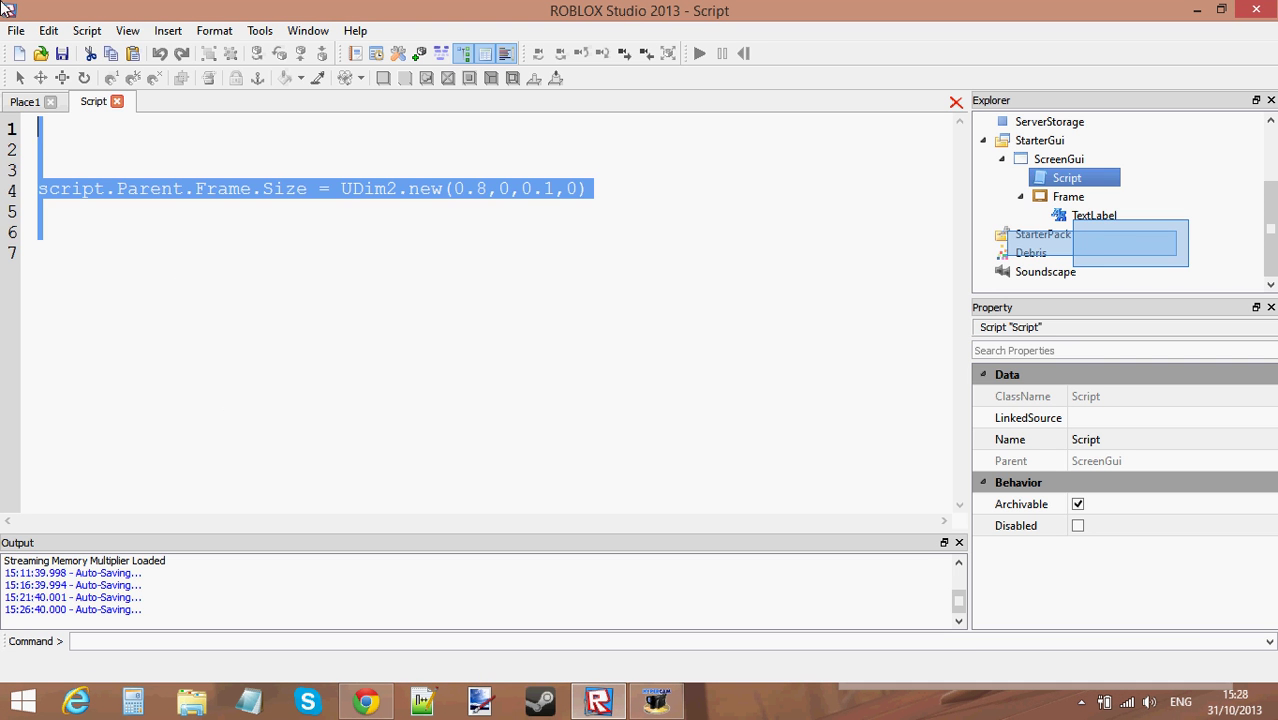
left_click(557, 262)
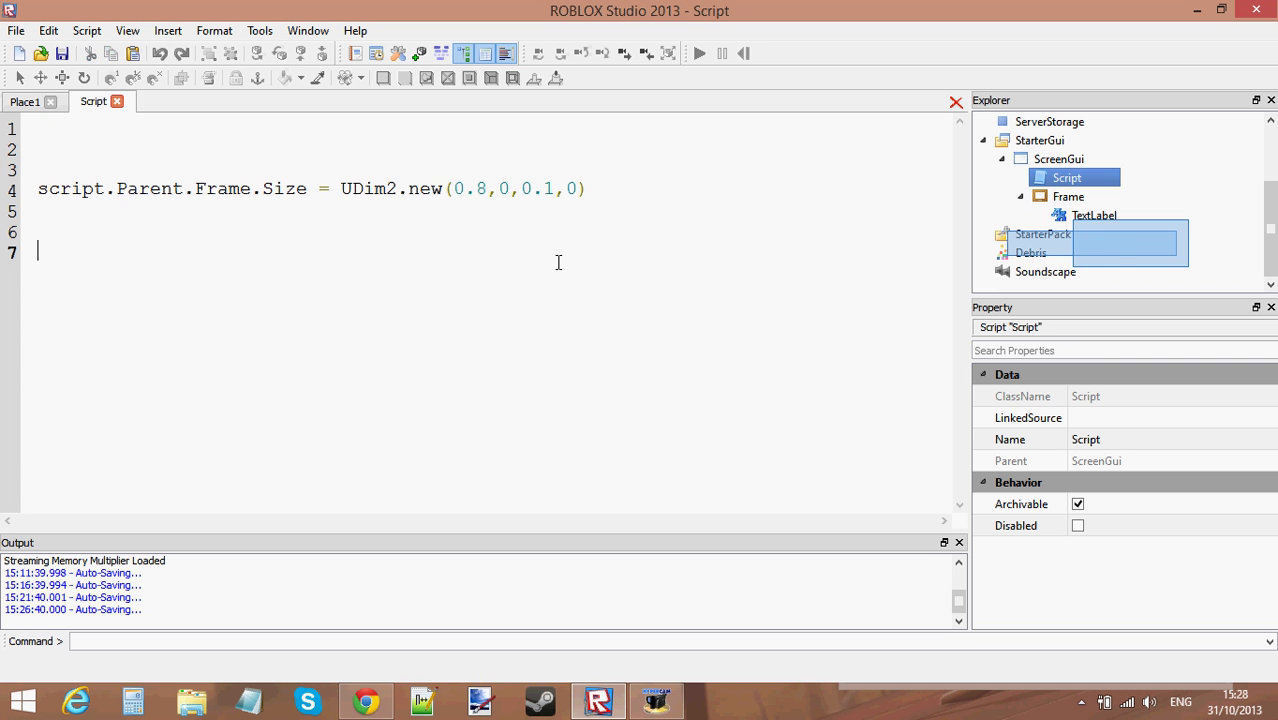
Step: Inspect the properties of the Frame and of its parent ScreenGui
left_click(1070, 197)
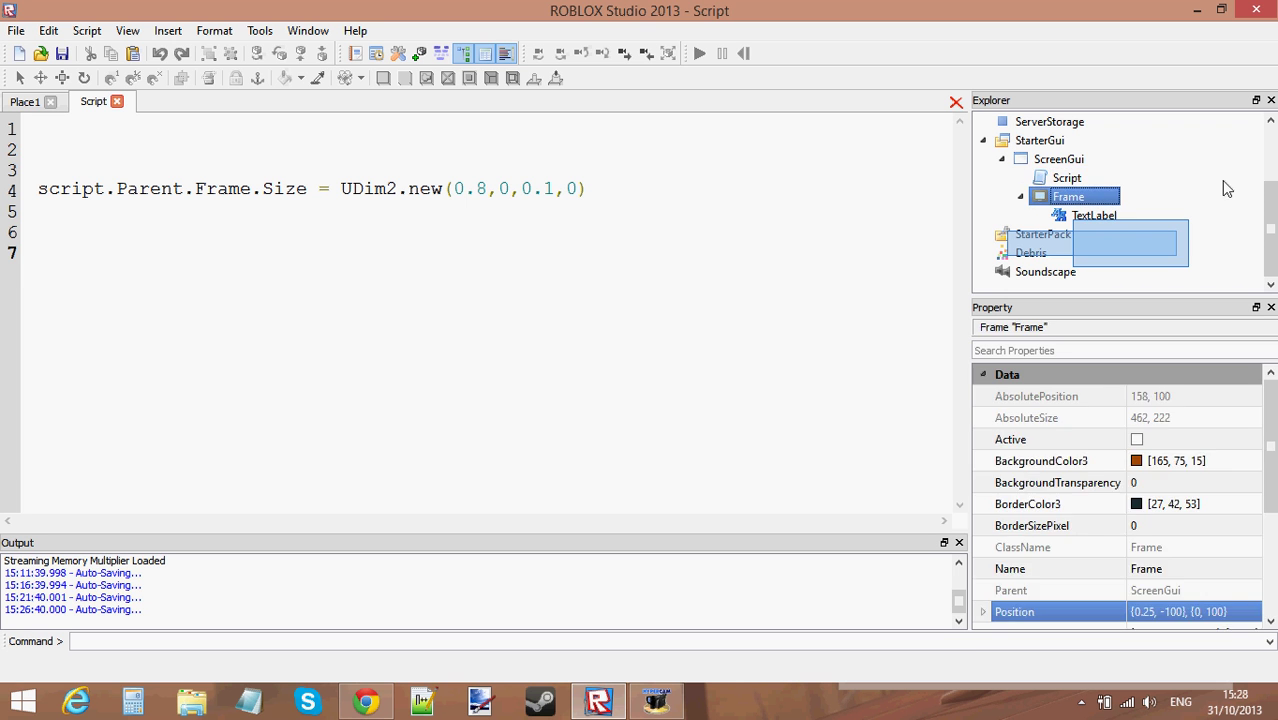
left_click(1084, 162)
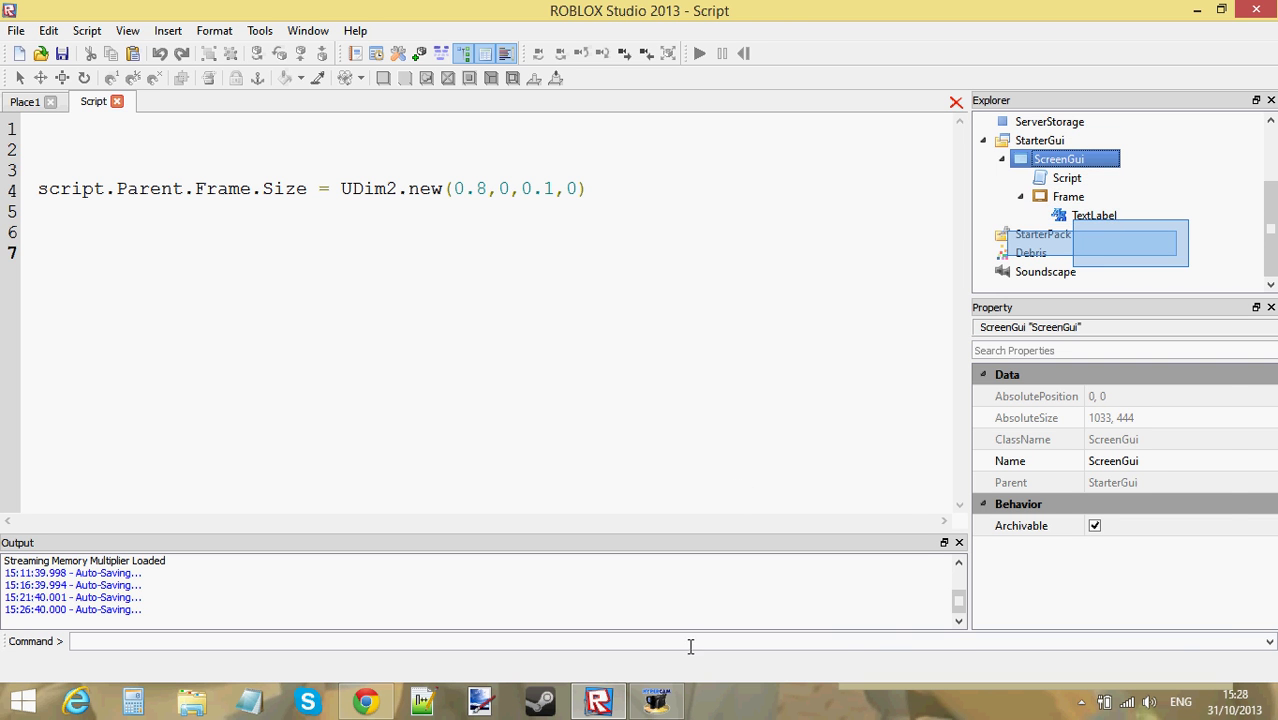
left_click(668, 700)
left_click(676, 706)
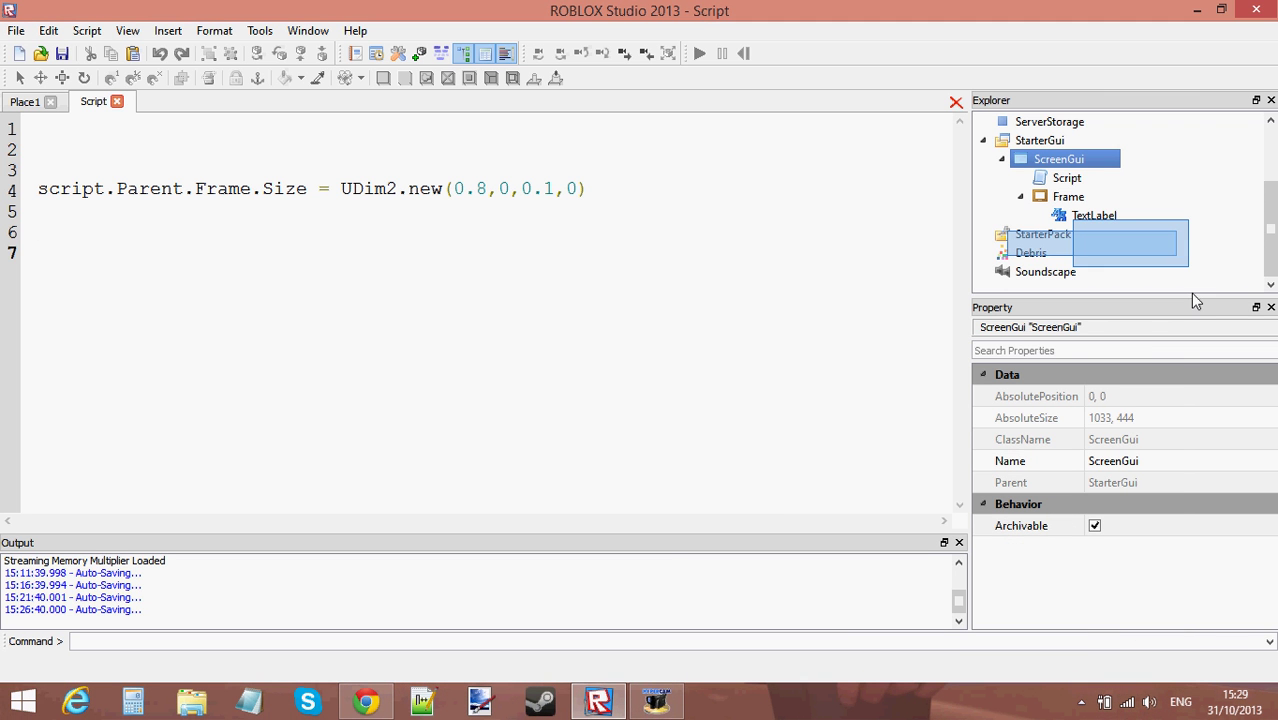
Step: Replace Size with Position in the script line so it assigns the UDim2 value to script.Parent.Frame.Position
left_click_drag(14, 257, 3, 85)
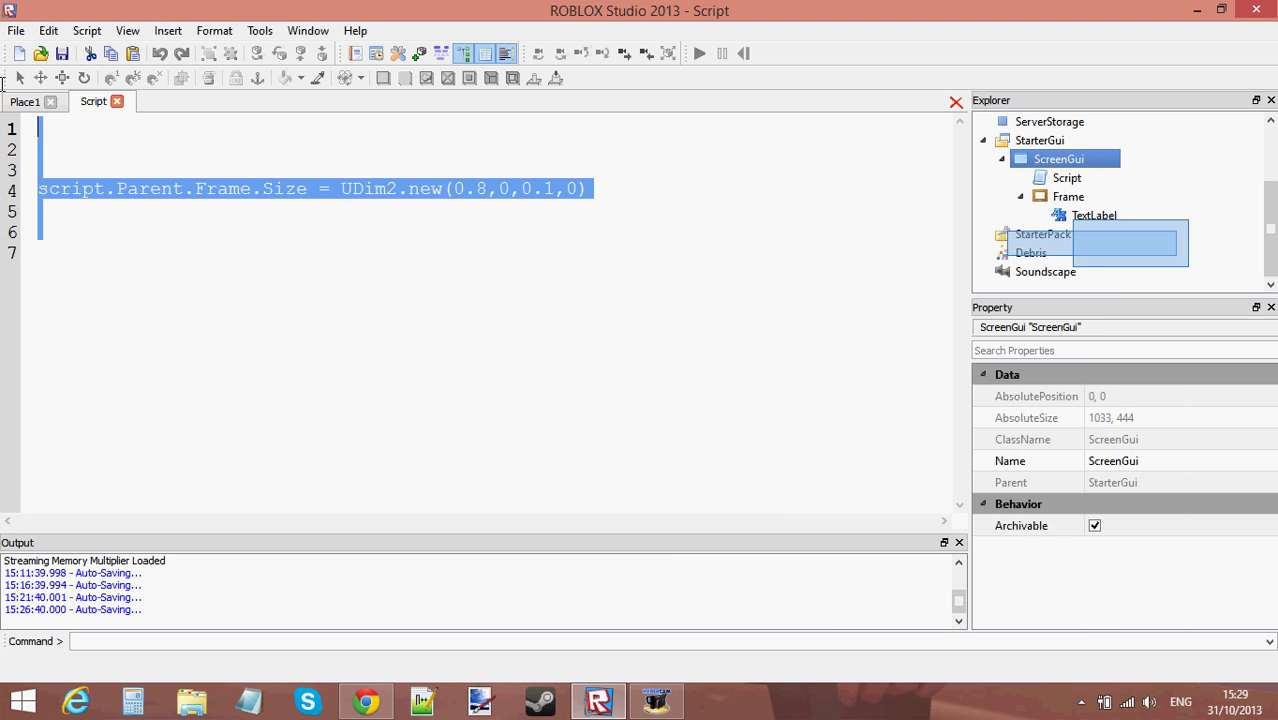
left_click(306, 189)
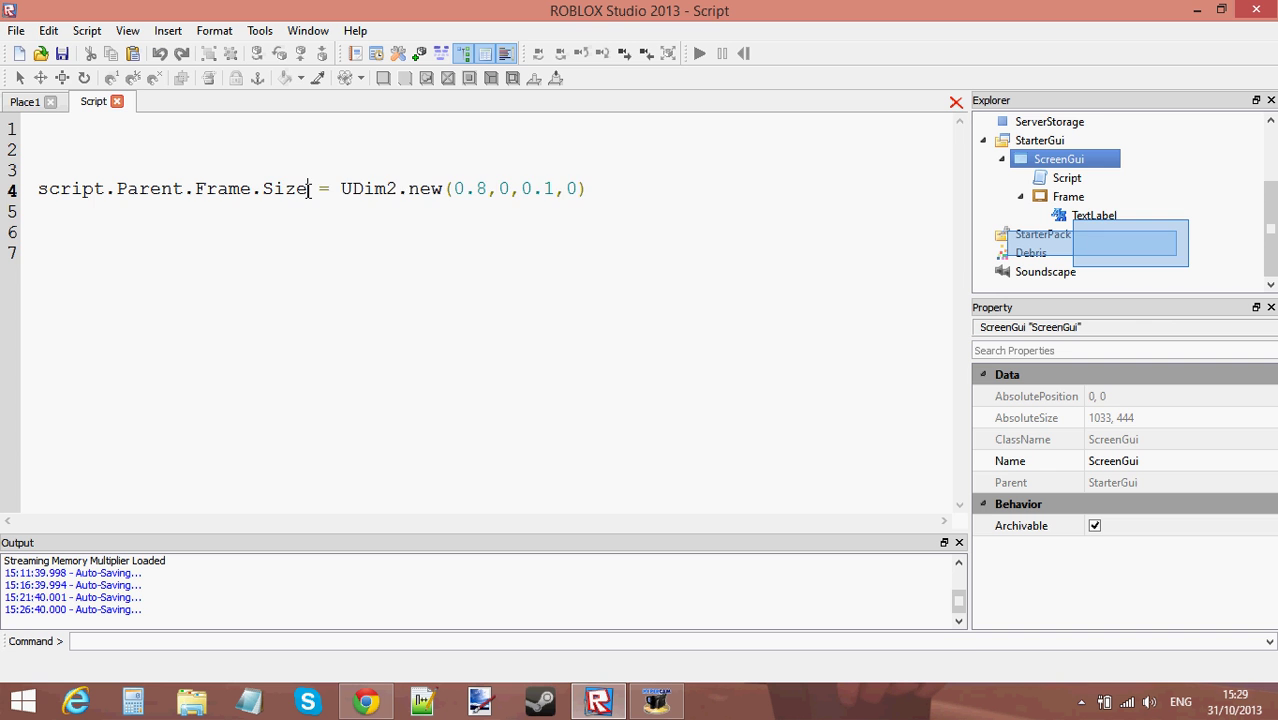
key("BackSpace")
key("BackSpace")
key("BackSpace")
key("BackSpace")
type("Position")
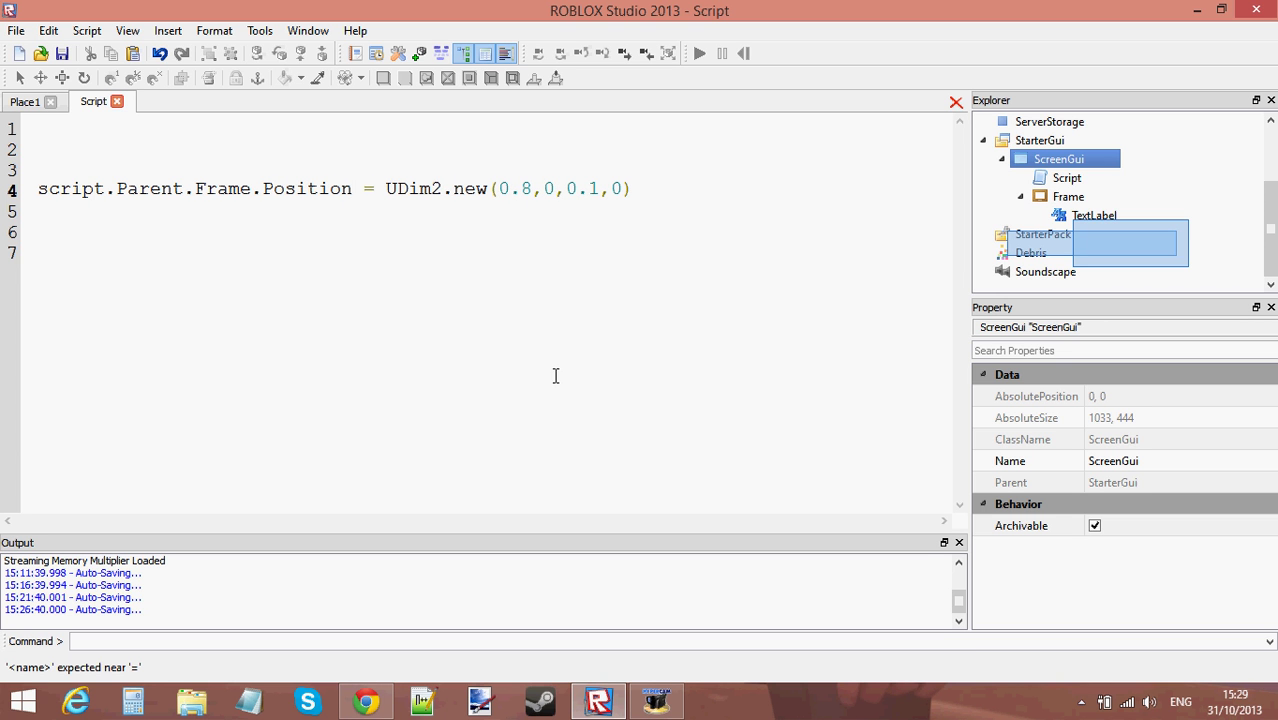
Step: Examine the UDim2.new call and its X and Y argument pairs in the Position line
left_click_drag(387, 189, 442, 189)
left_click(522, 305)
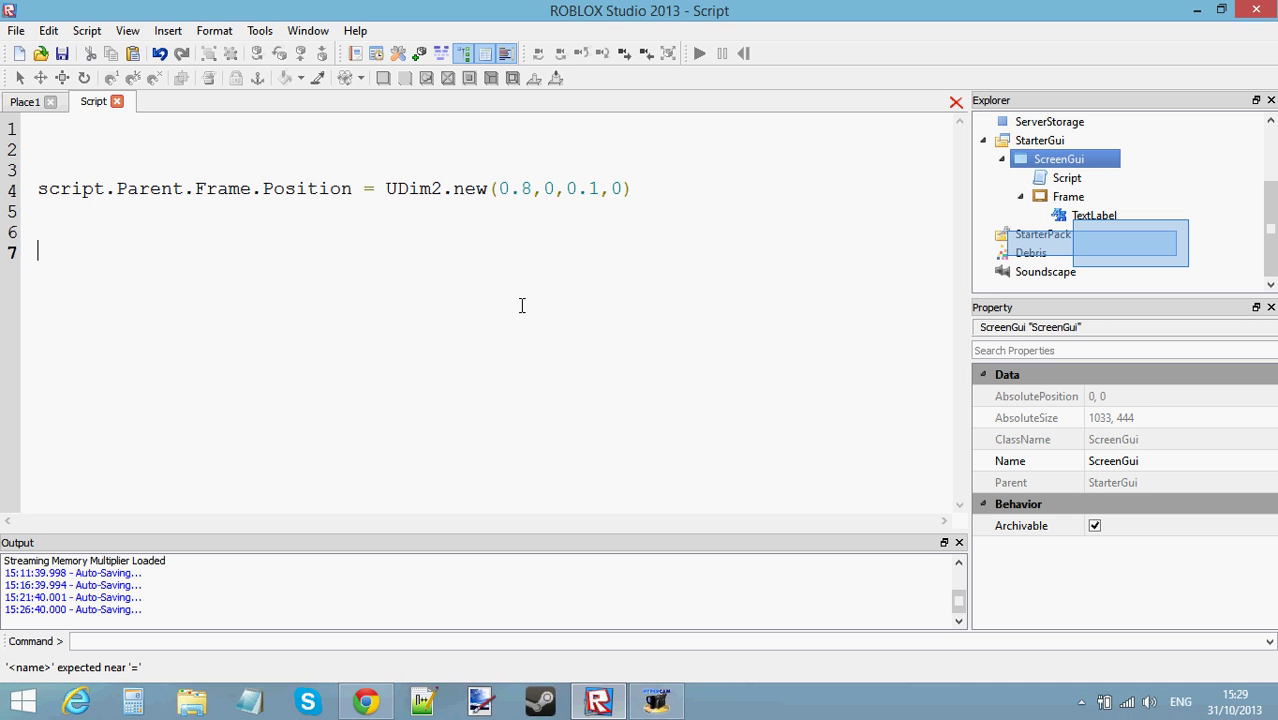
key("ctrl+a")
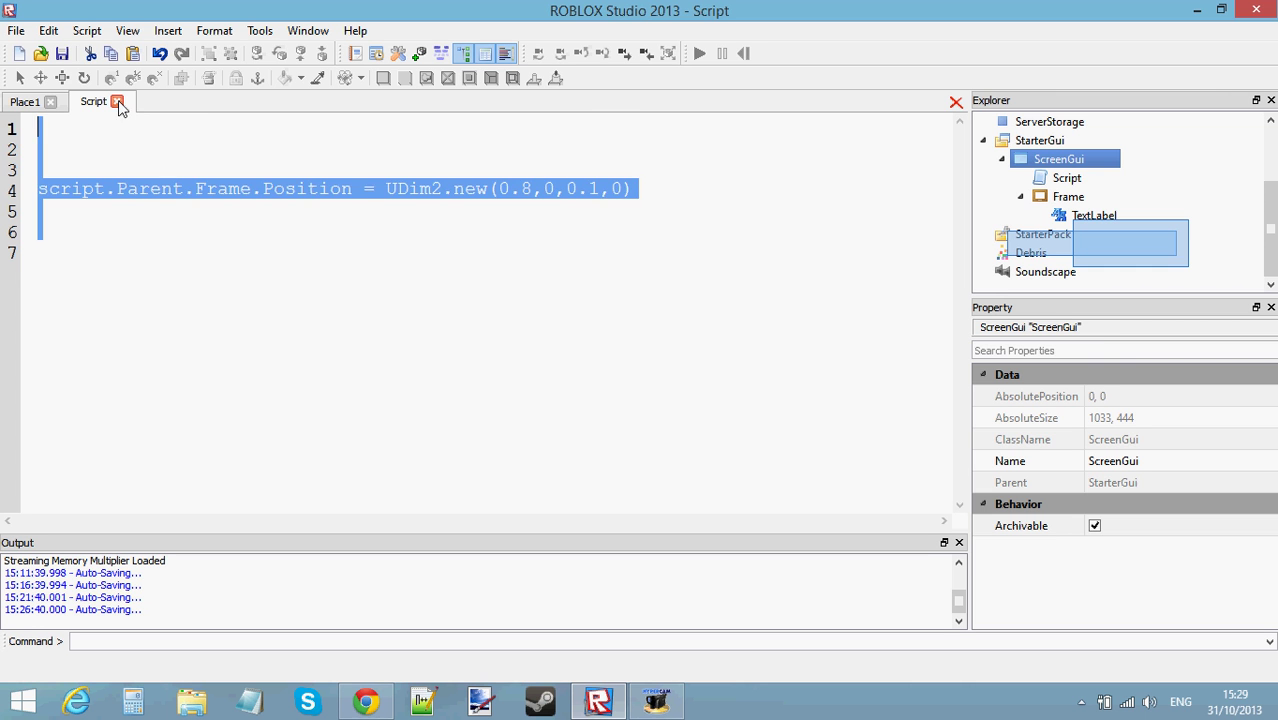
left_click(548, 216)
left_click_drag(497, 189, 552, 186)
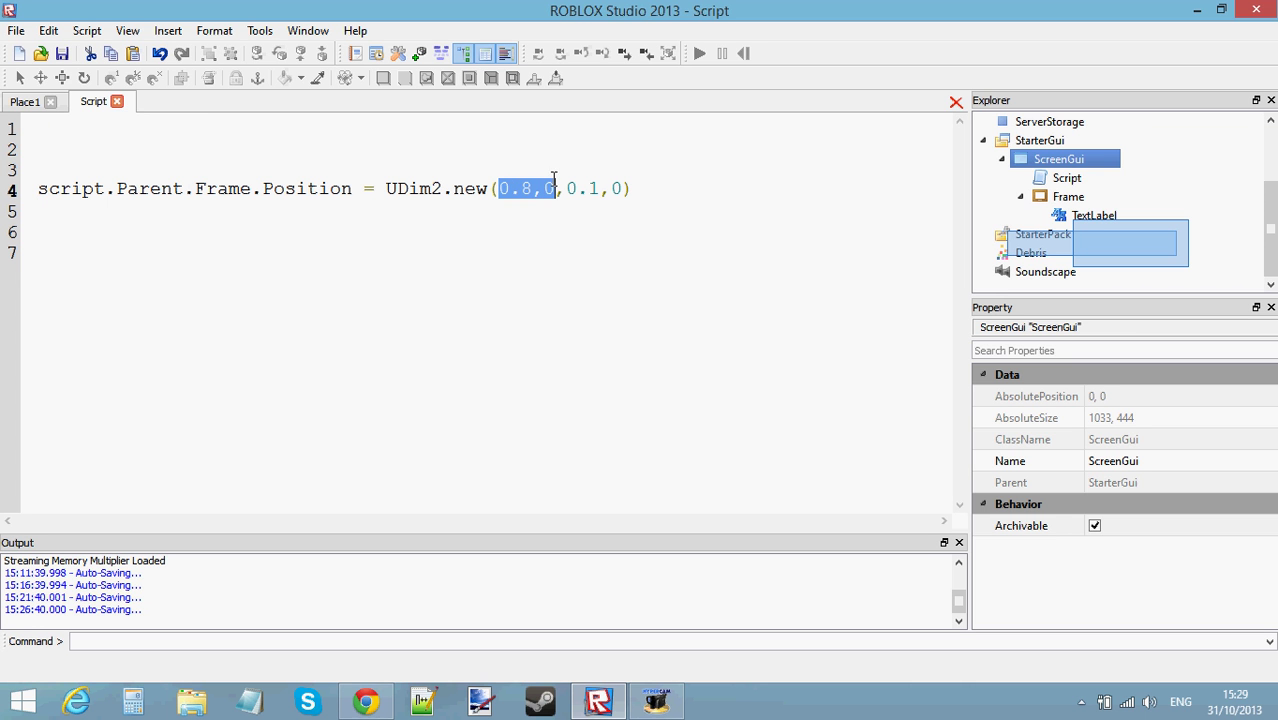
left_click_drag(565, 188, 622, 188)
left_click(617, 185)
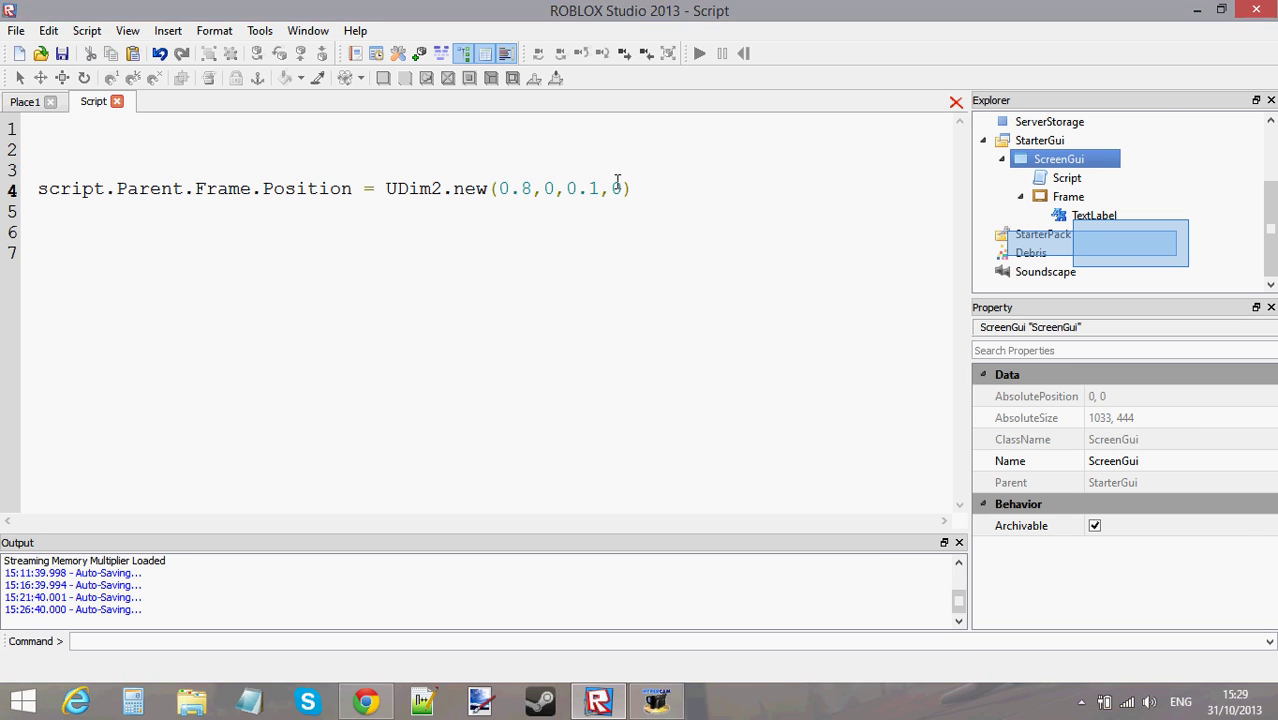
Step: Close the script to return to the Place1 view and clear the ScreenGui selection
left_click(117, 101)
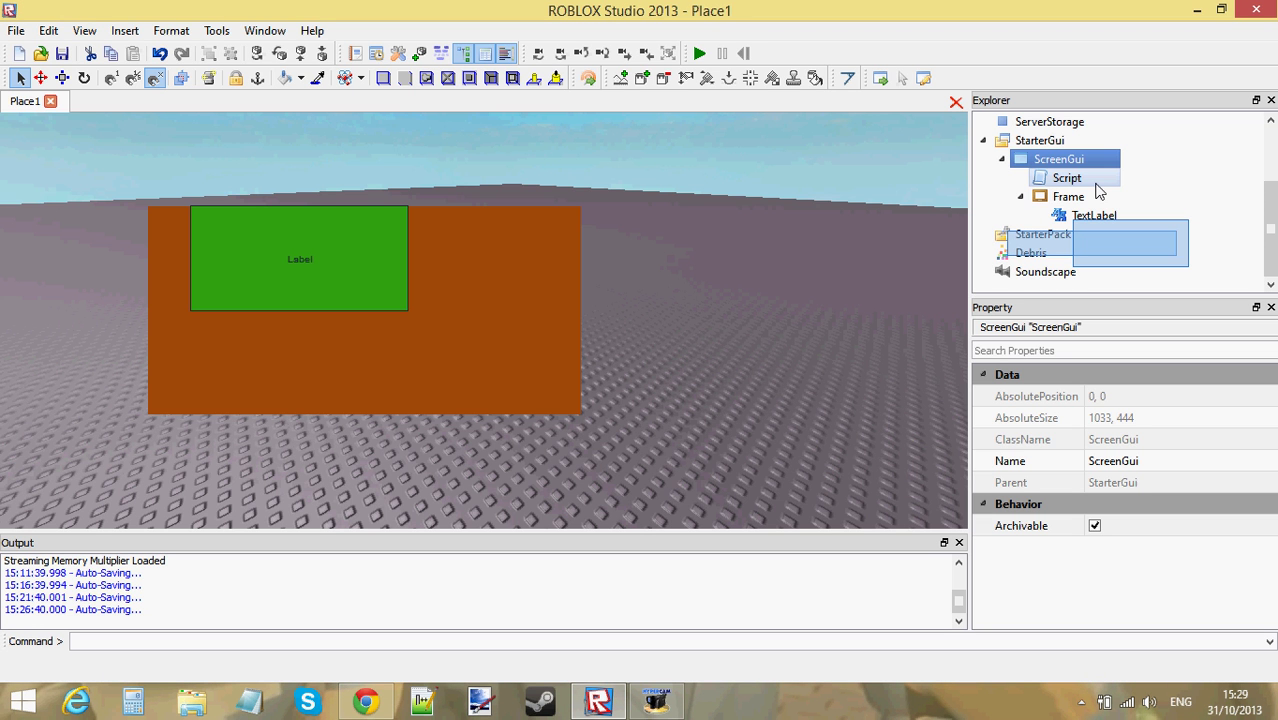
left_click_drag(675, 169, 30, 411)
left_click(656, 701)
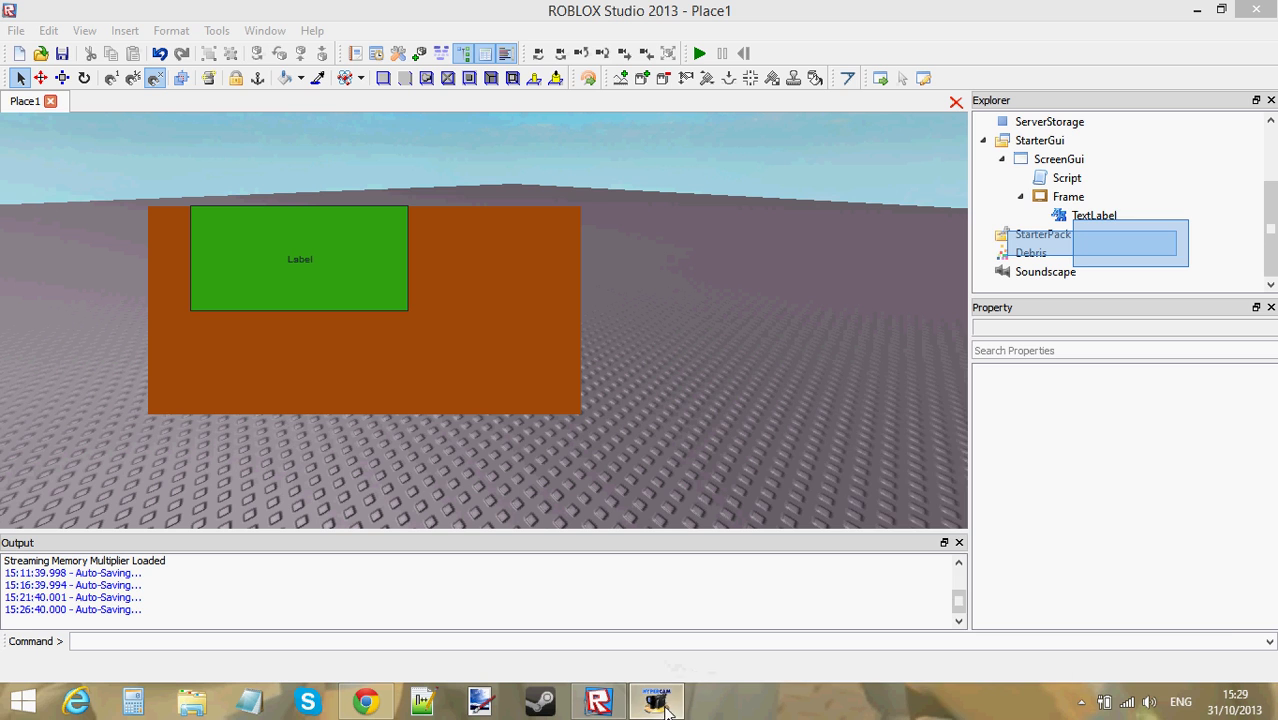